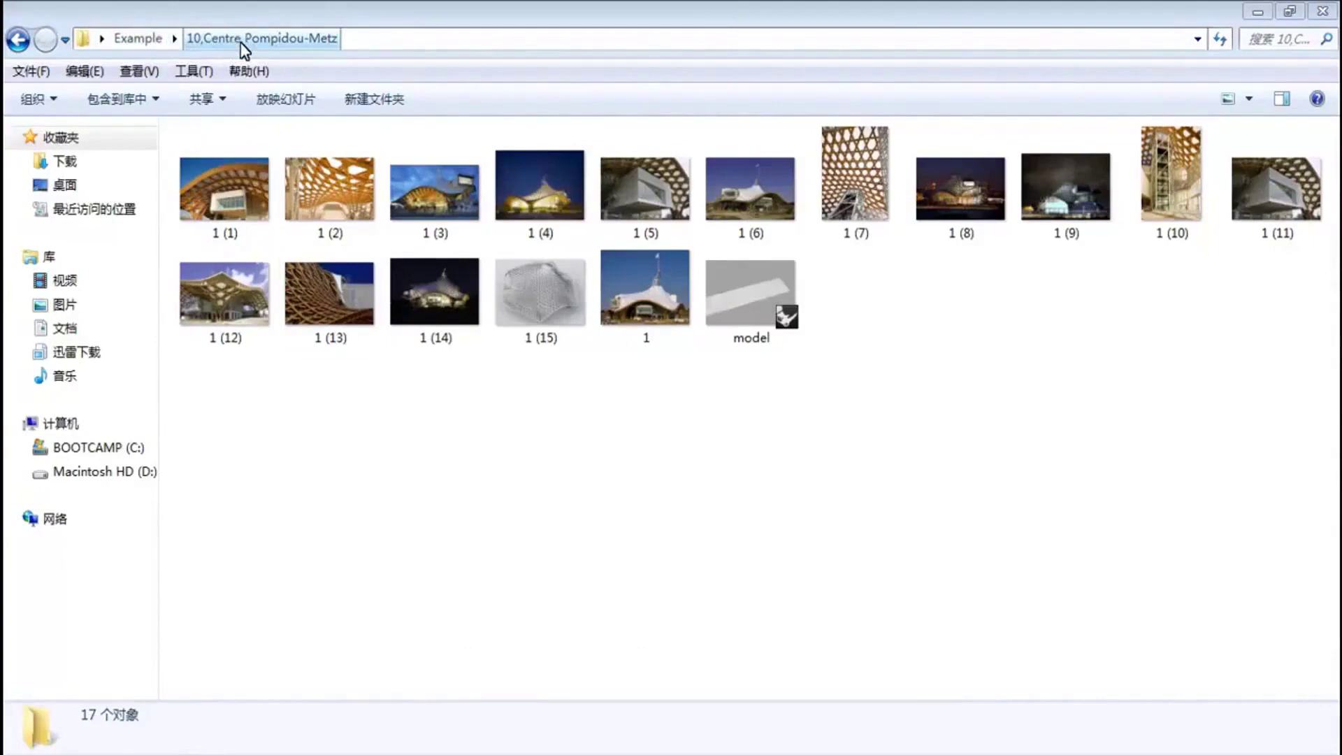
Open photo '1 (1)' full-screen in 2345 Image Viewer and page to the lattice shell model, 15 of 16.
{"action": "double_click", "coordinate": [254, 202]}
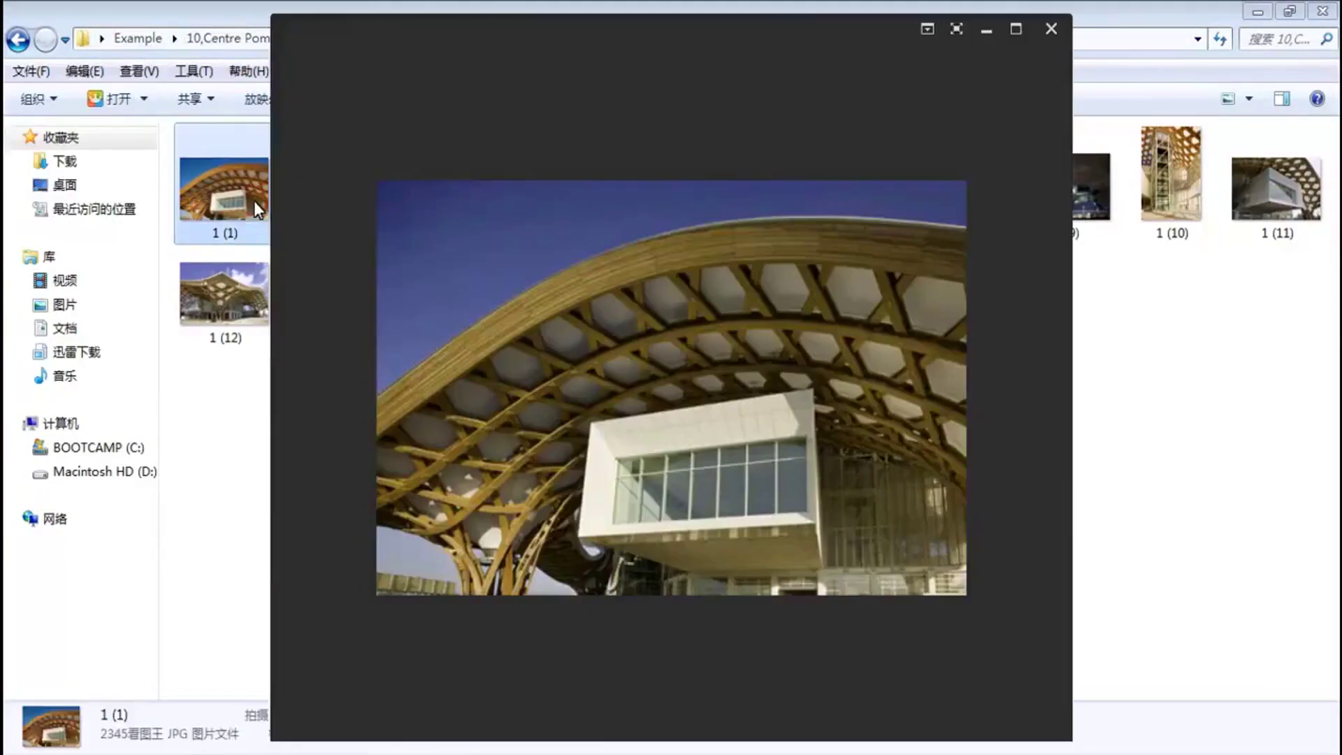
{"action": "left_click", "coordinate": [1016, 29]}
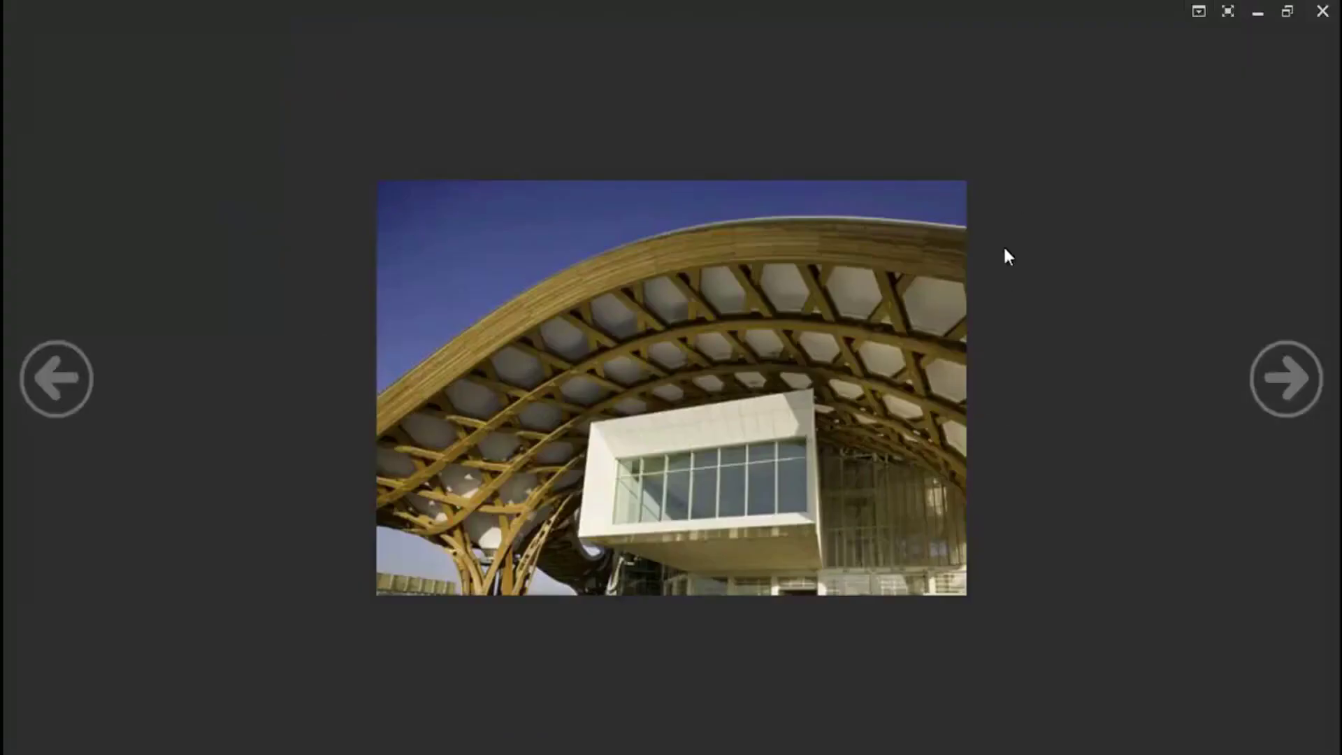
{"action": "left_click", "coordinate": [1262, 379]}
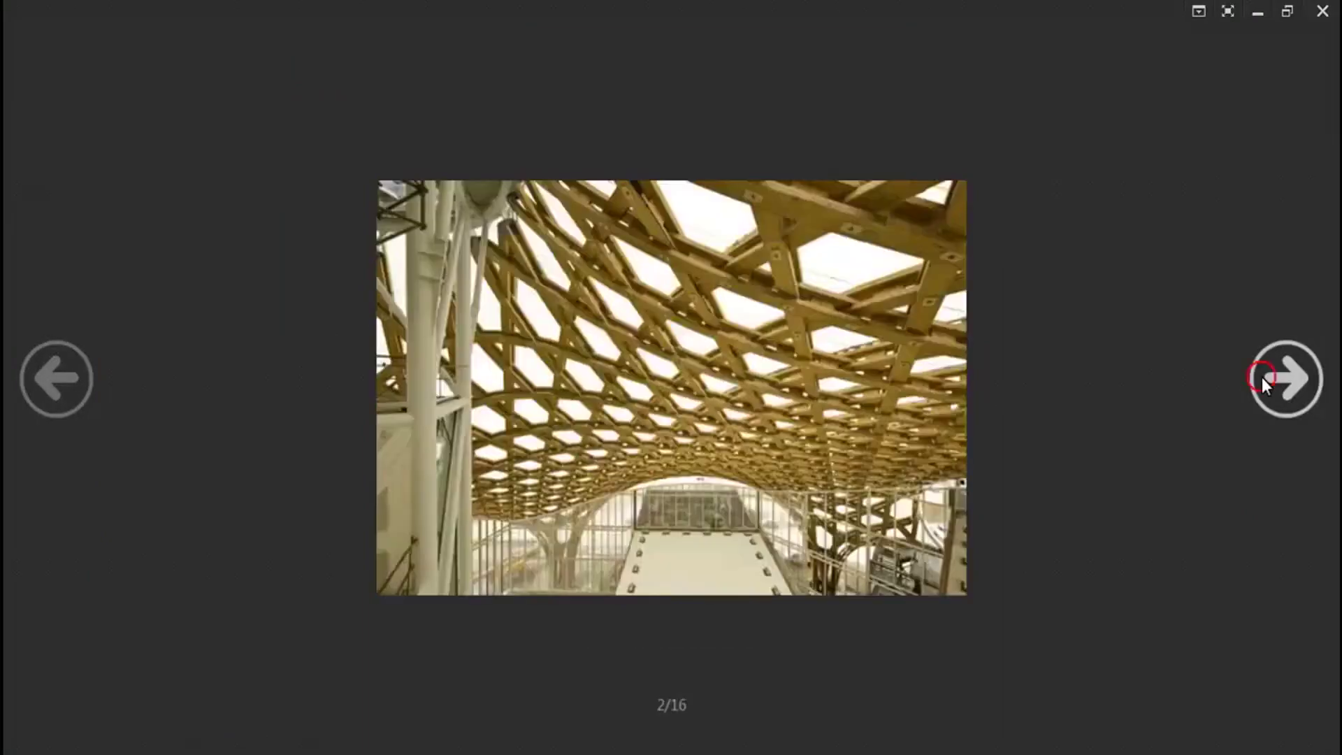
{"action": "left_click", "coordinate": [1261, 385]}
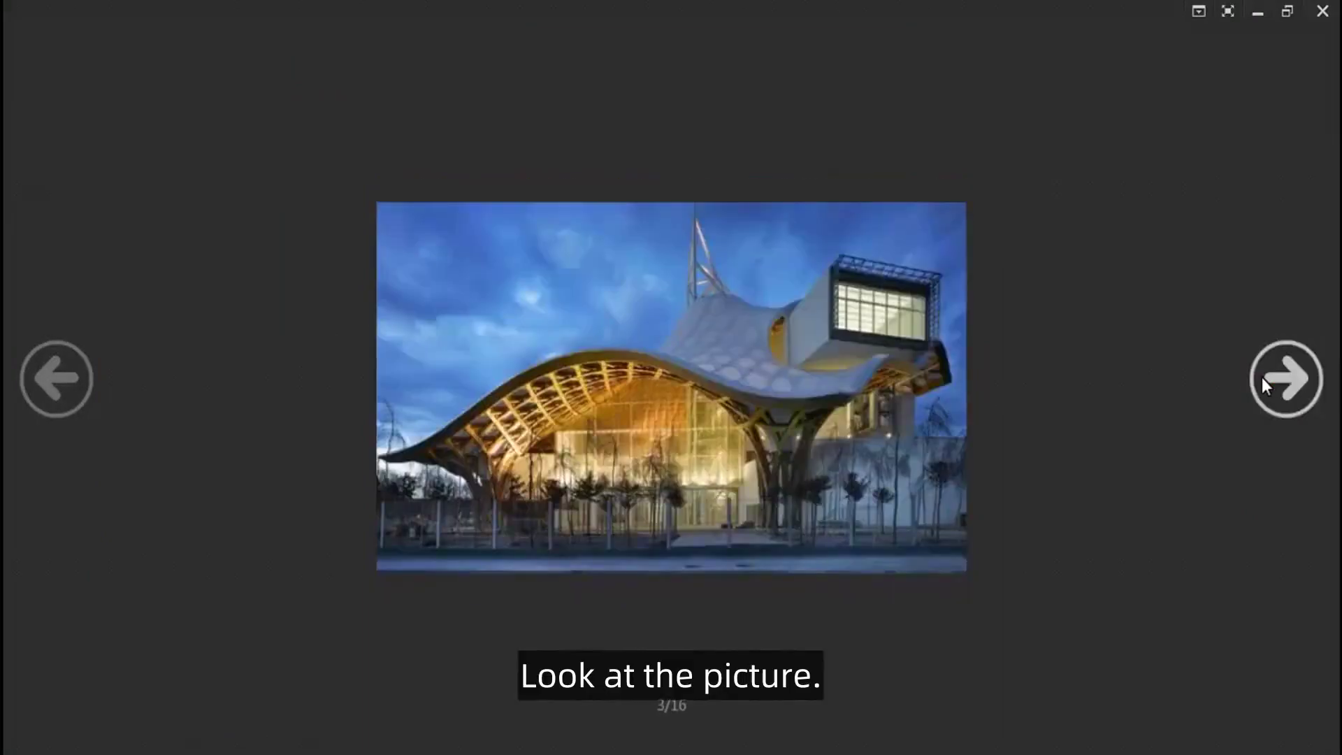
{"action": "left_click", "coordinate": [1261, 385]}
{"action": "left_click", "coordinate": [1262, 385]}
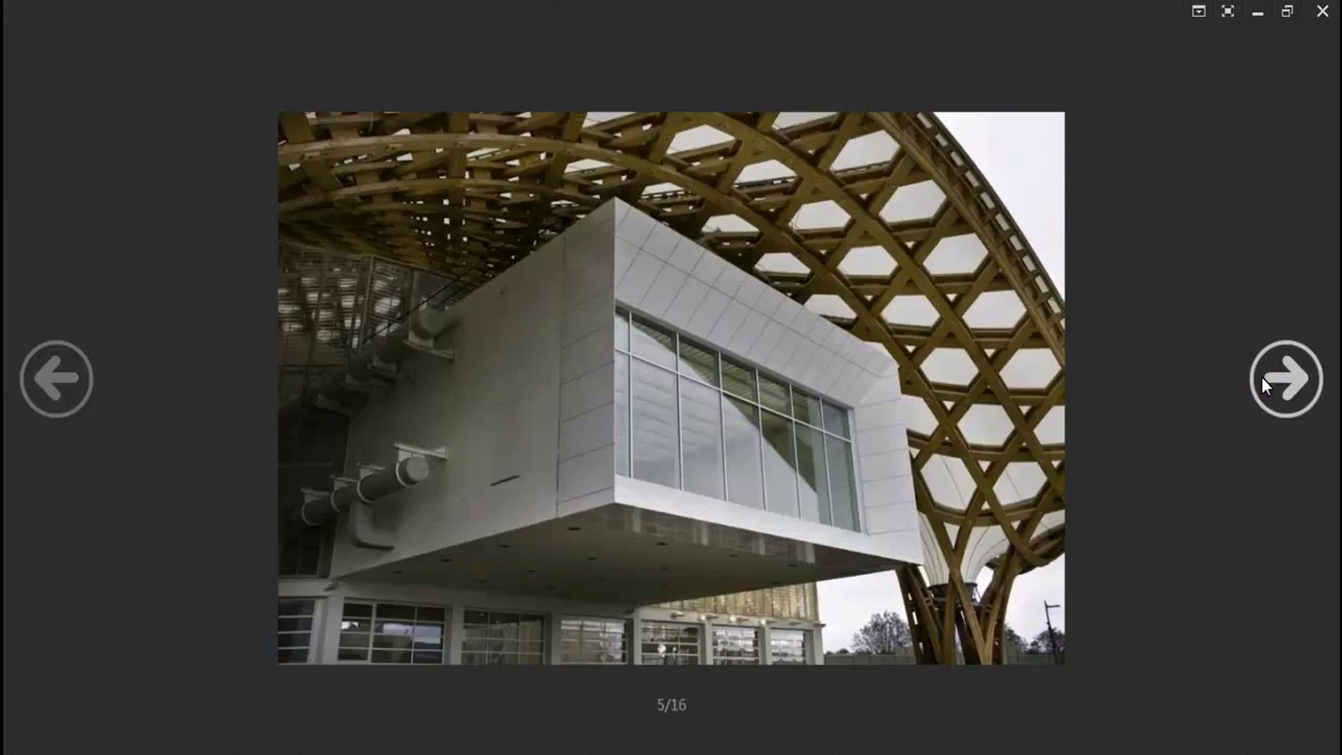
{"action": "left_click", "coordinate": [1262, 385]}
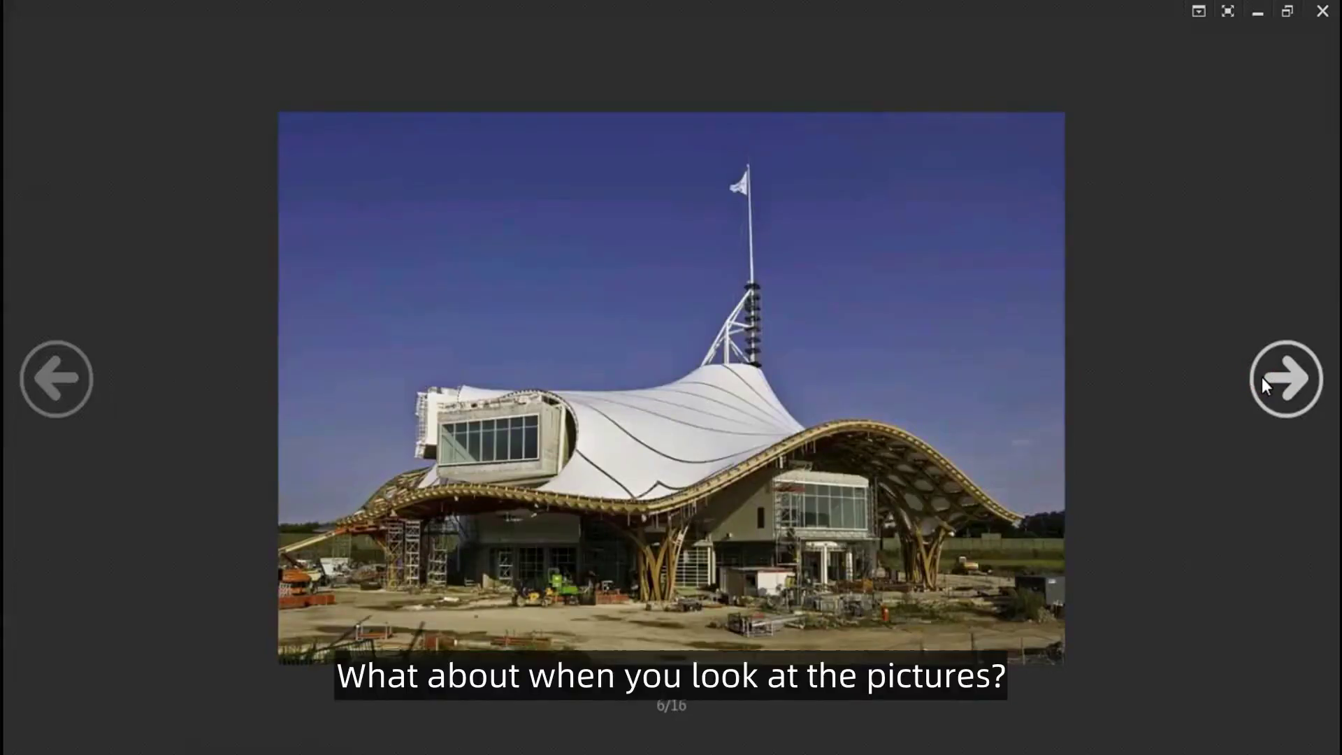
{"action": "left_click", "coordinate": [1261, 385]}
{"action": "left_click", "coordinate": [1262, 385]}
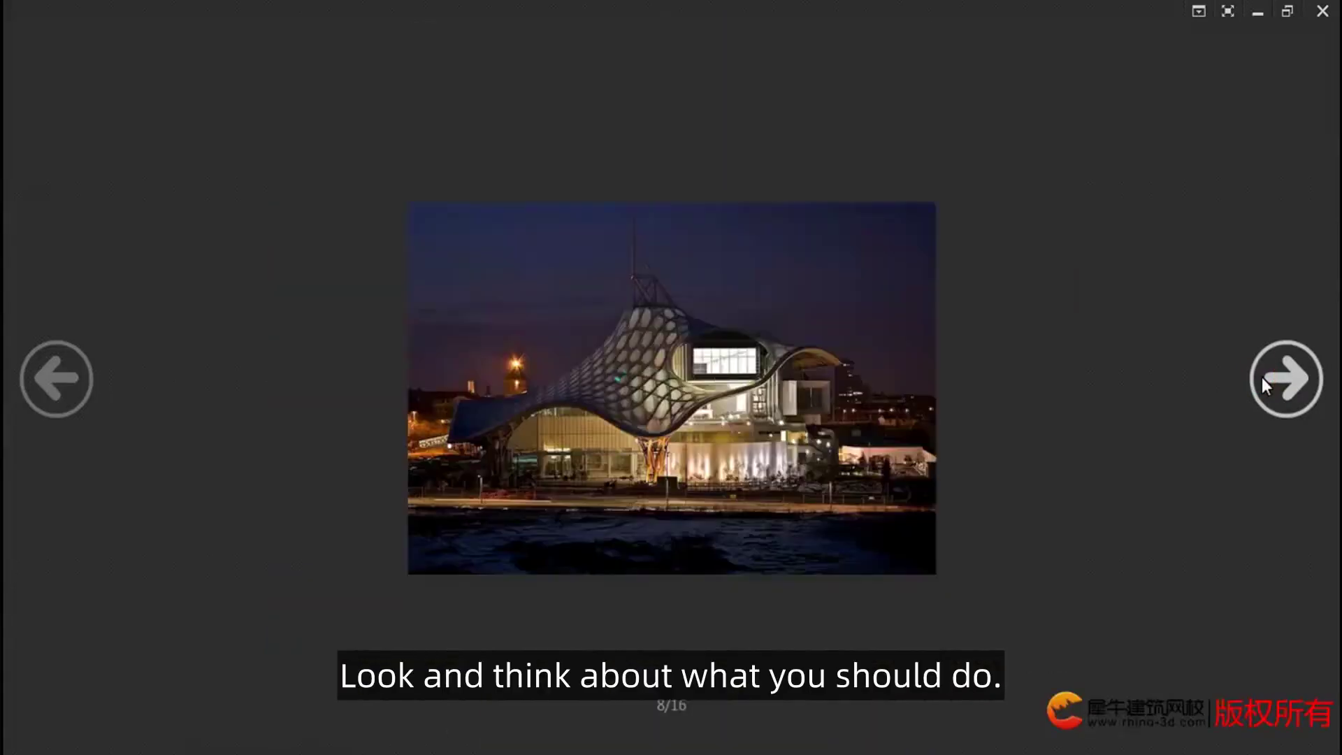
{"action": "left_click", "coordinate": [1261, 377]}
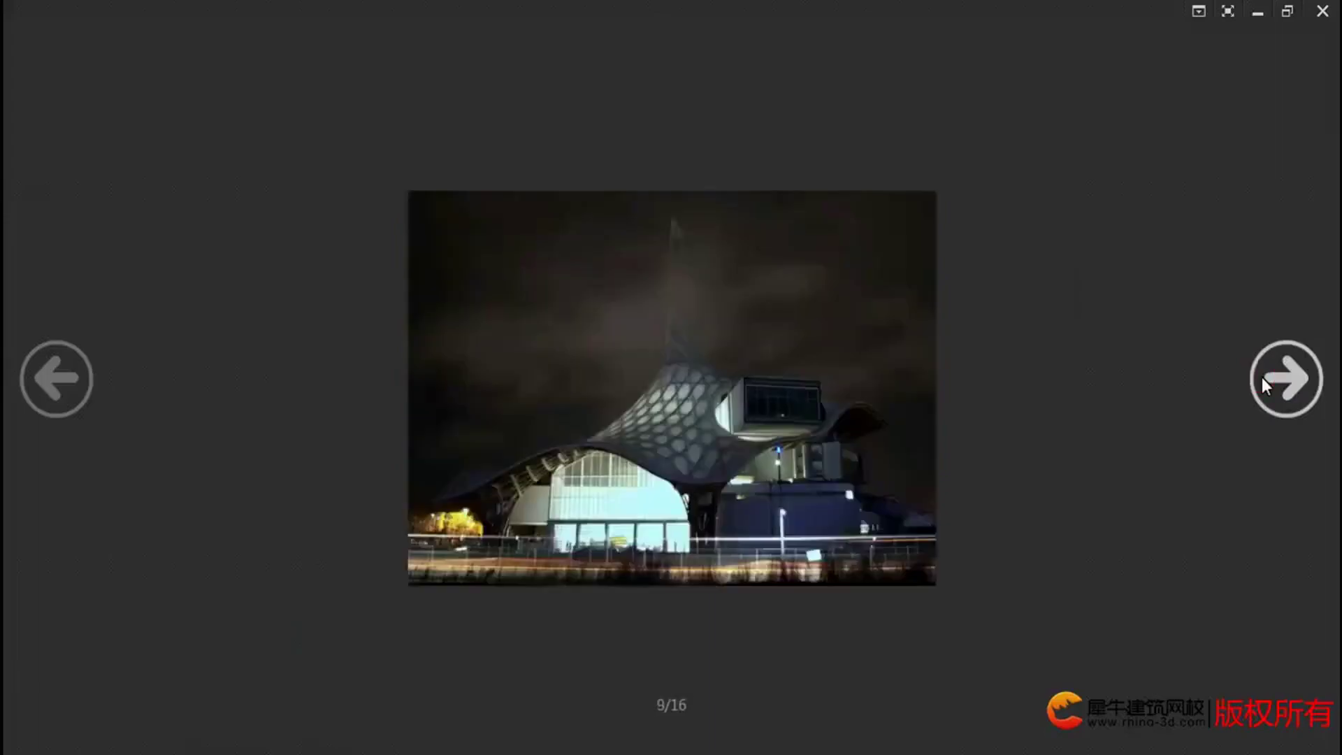
{"action": "left_click", "coordinate": [1262, 378]}
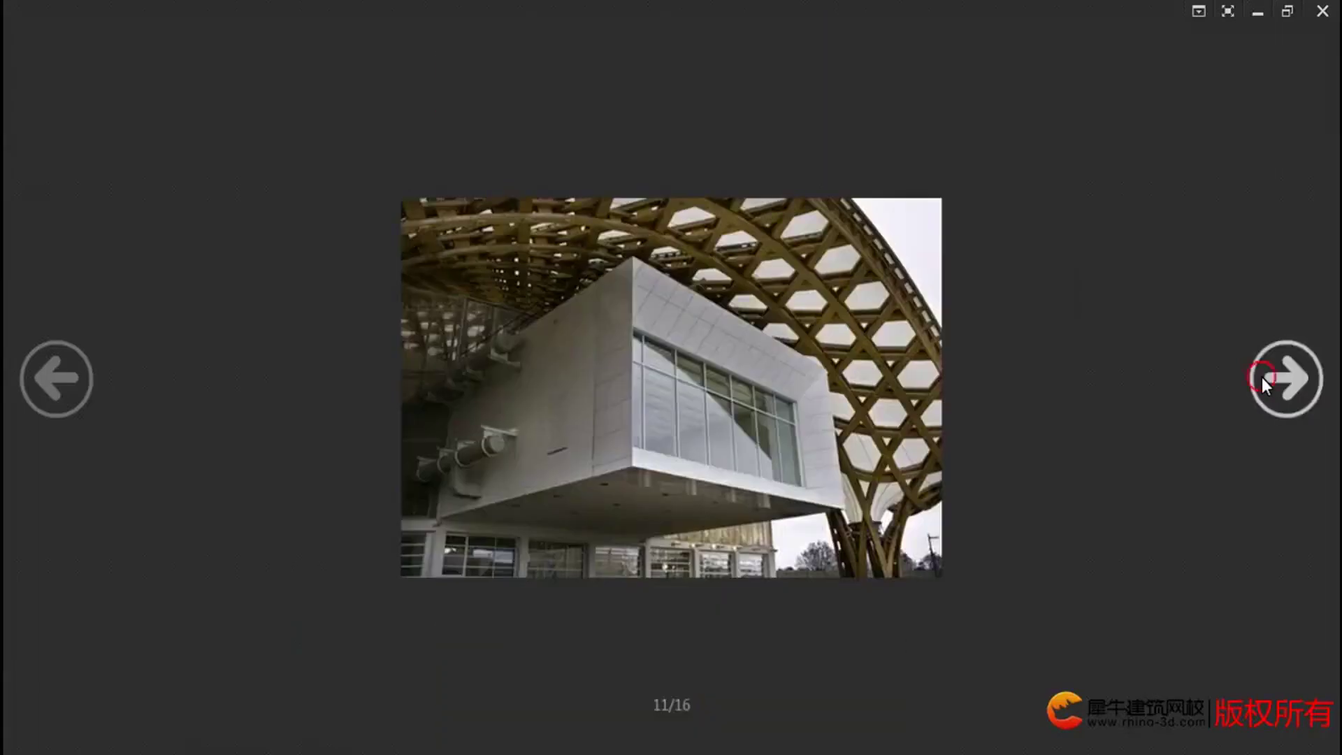
{"action": "left_click", "coordinate": [1261, 378]}
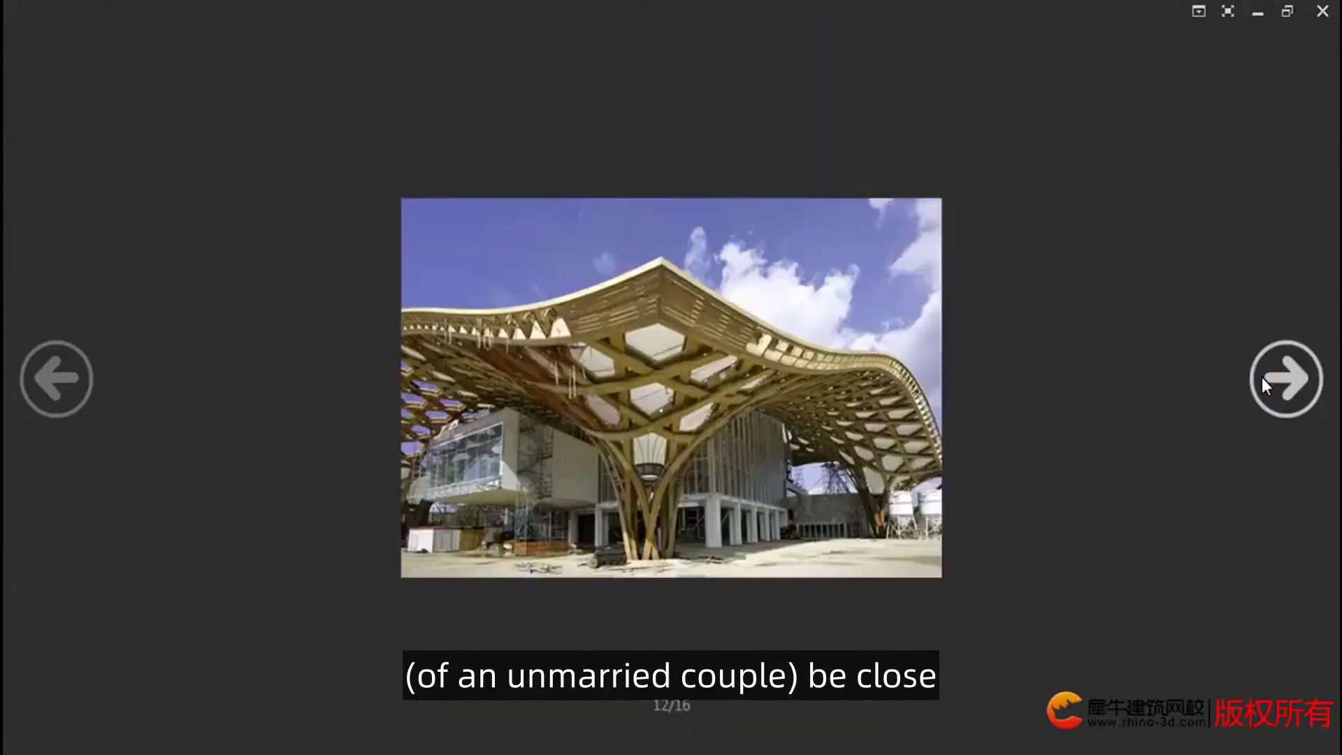
{"action": "left_click", "coordinate": [1262, 377]}
{"action": "left_click", "coordinate": [1262, 376]}
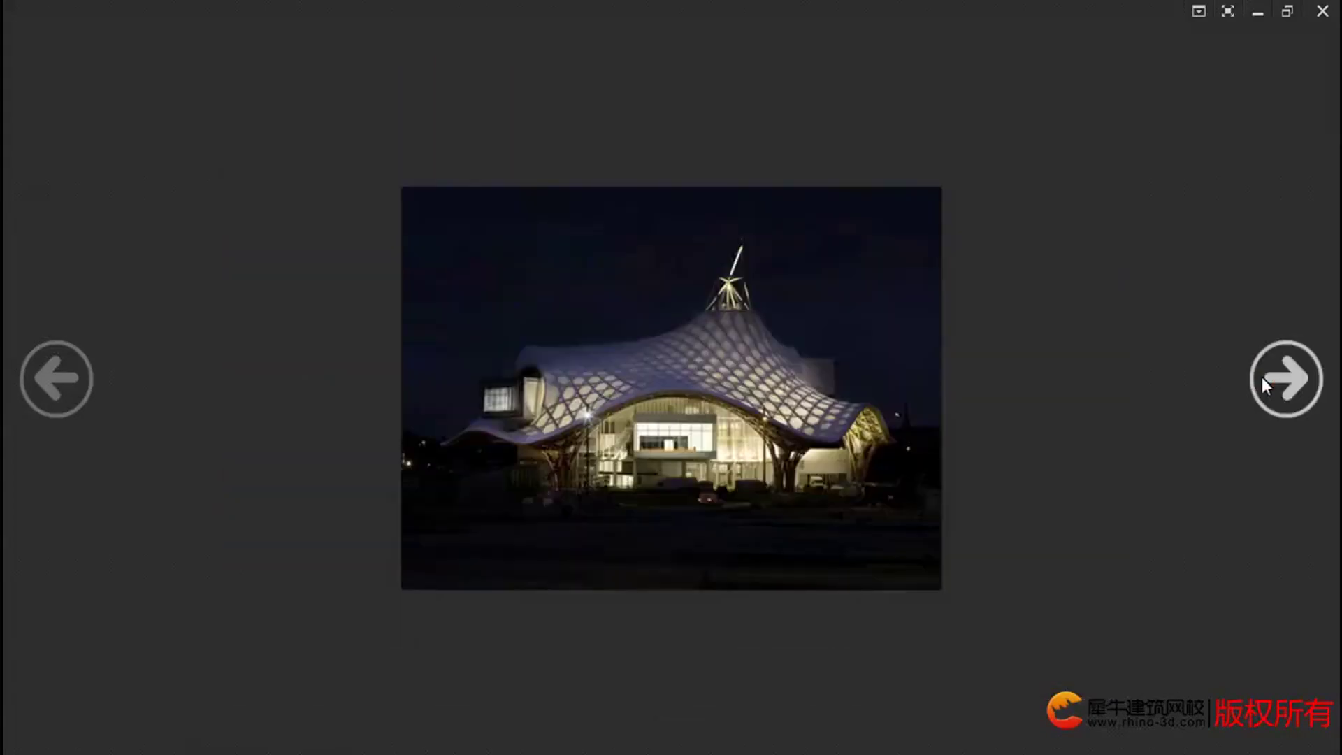
{"action": "left_click", "coordinate": [1262, 377]}
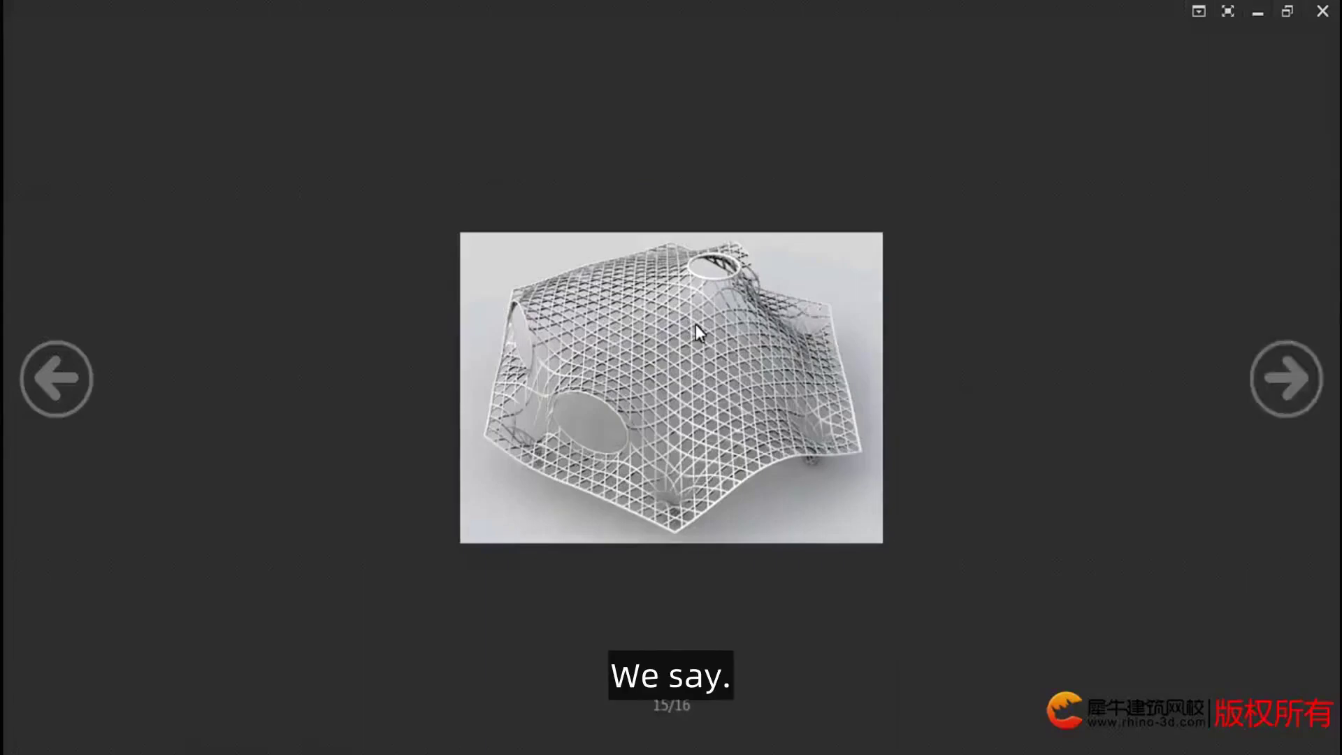
{"action": "scroll", "coordinate": [862, 363], "scroll_direction": "up", "scroll_amount": 2}
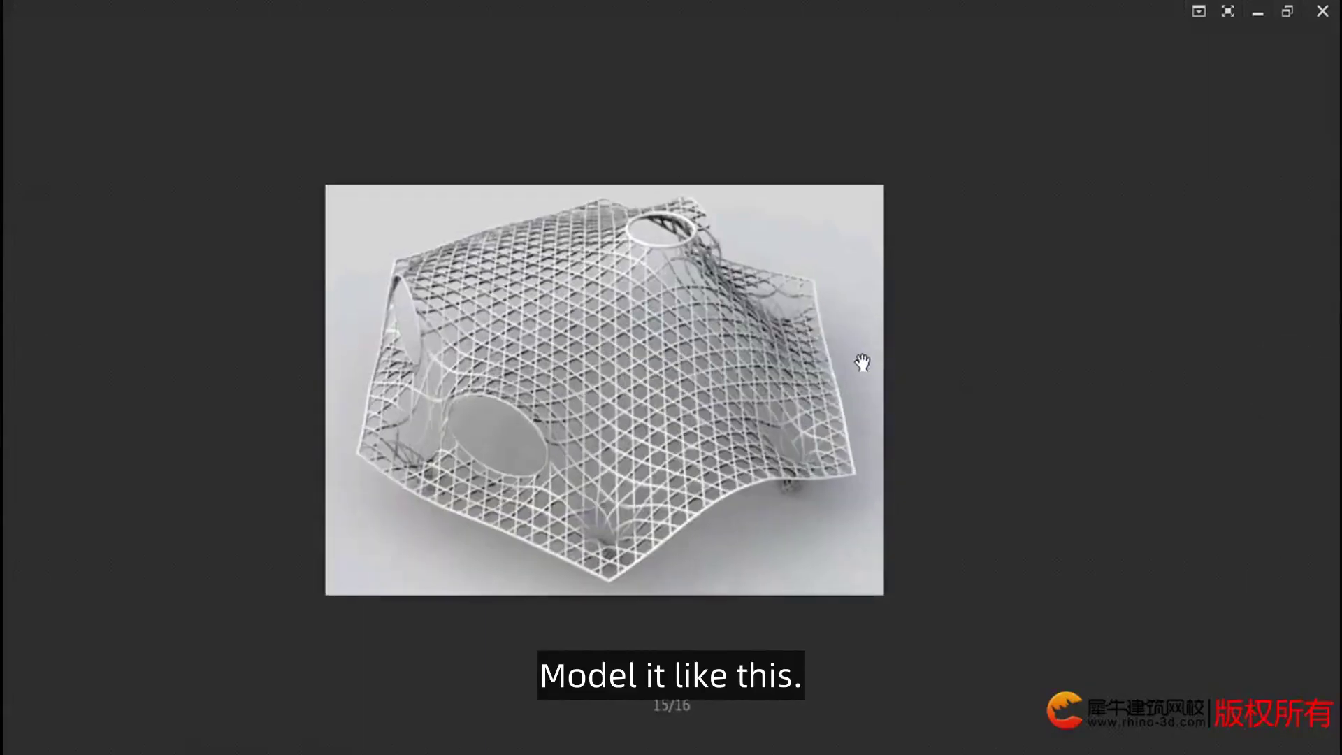
{"action": "scroll", "coordinate": [459, 286], "scroll_direction": "up", "scroll_amount": 2}
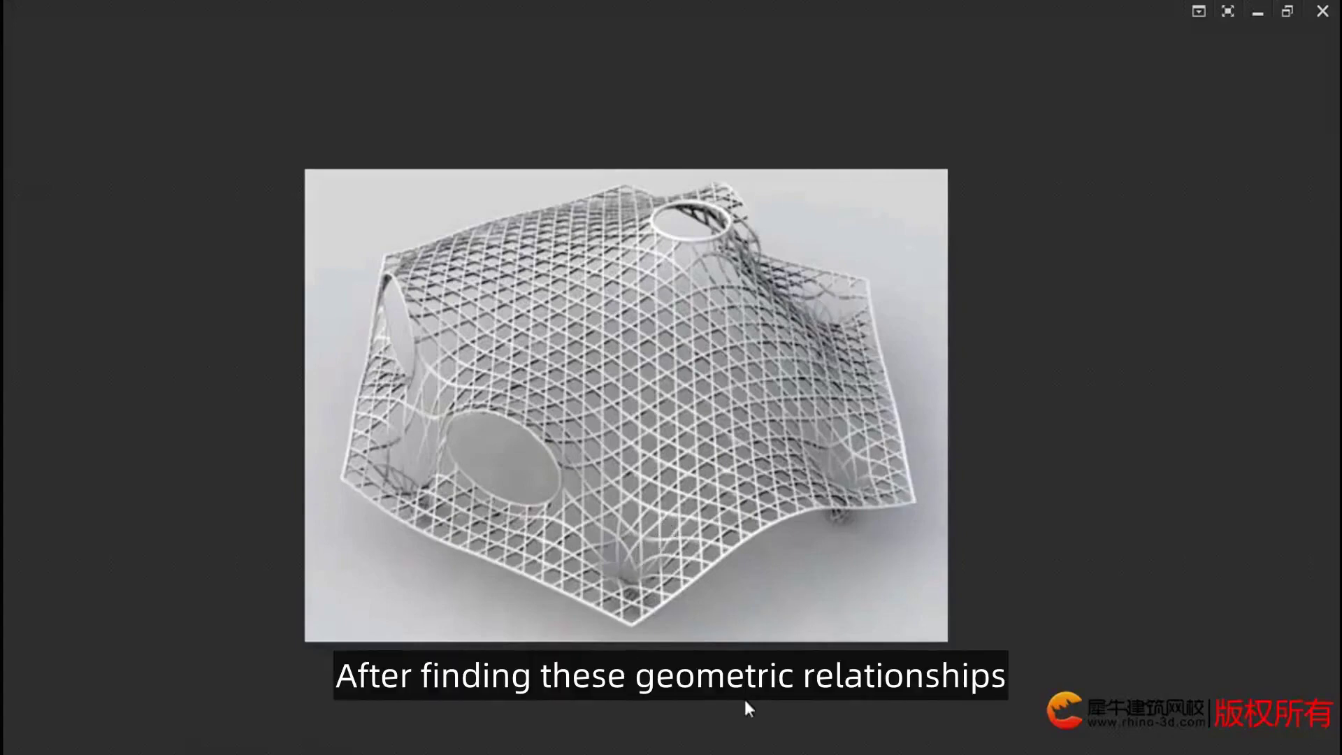
Advance past the last photo so the viewer wraps back to photo 1 of 16.
{"action": "key", "text": "Right"}
Advance the viewer to the next reference photo.
{"action": "key", "text": "Right"}
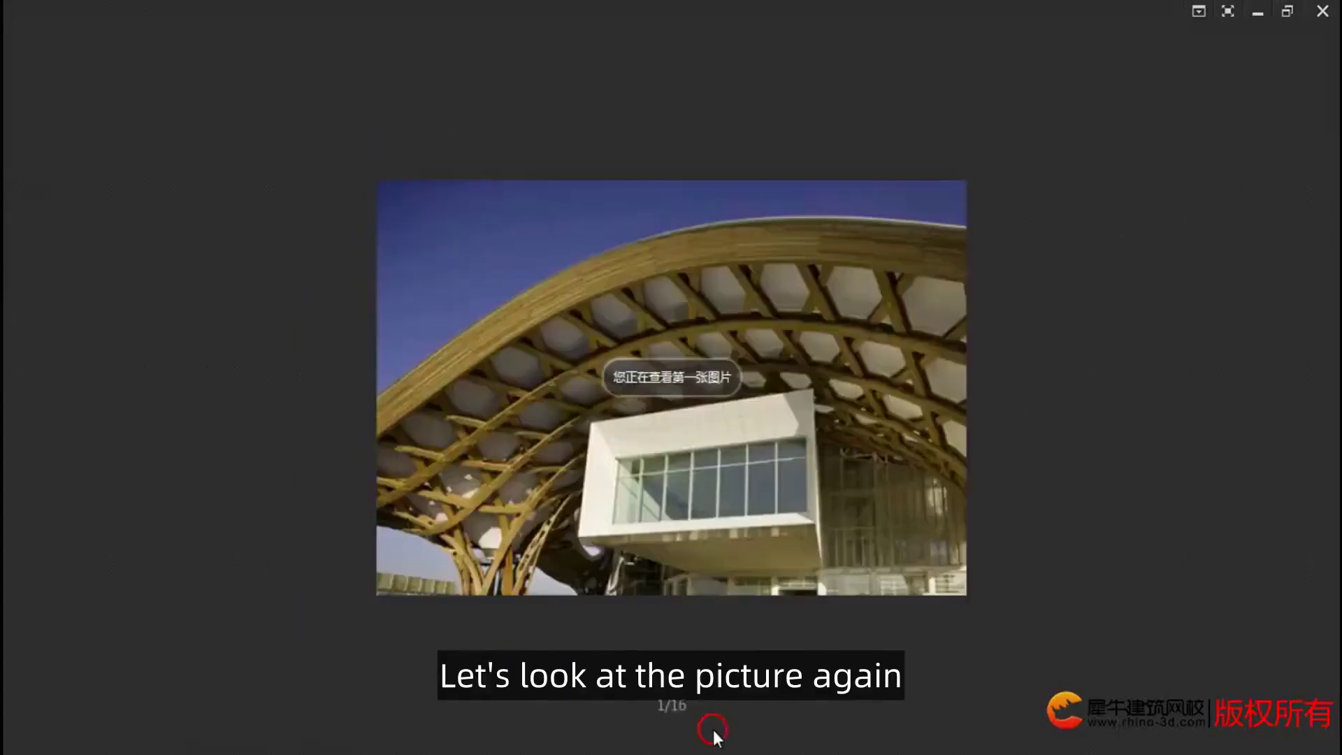
{"action": "key", "text": "Right"}
{"action": "key", "text": "Right"}
{"action": "key", "text": "Right"}
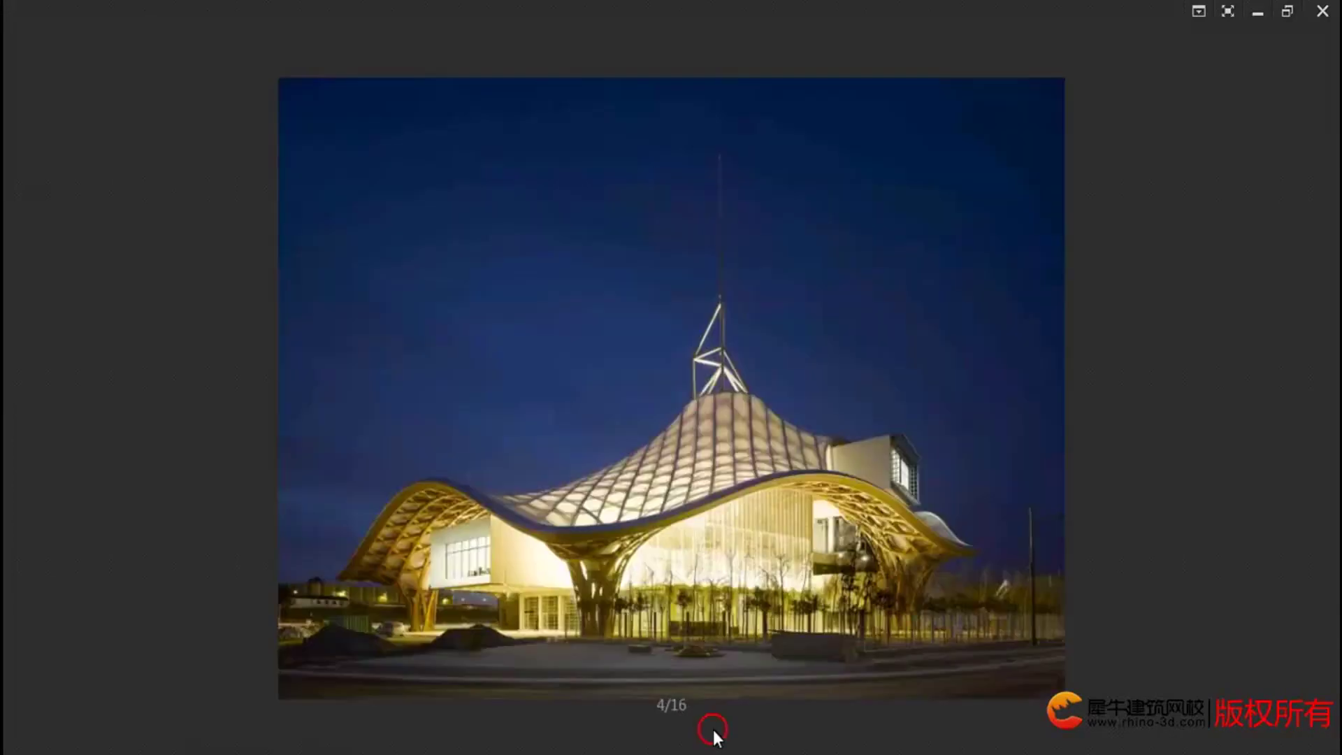
{"action": "scroll", "coordinate": [729, 535], "scroll_direction": "up", "scroll_amount": 1}
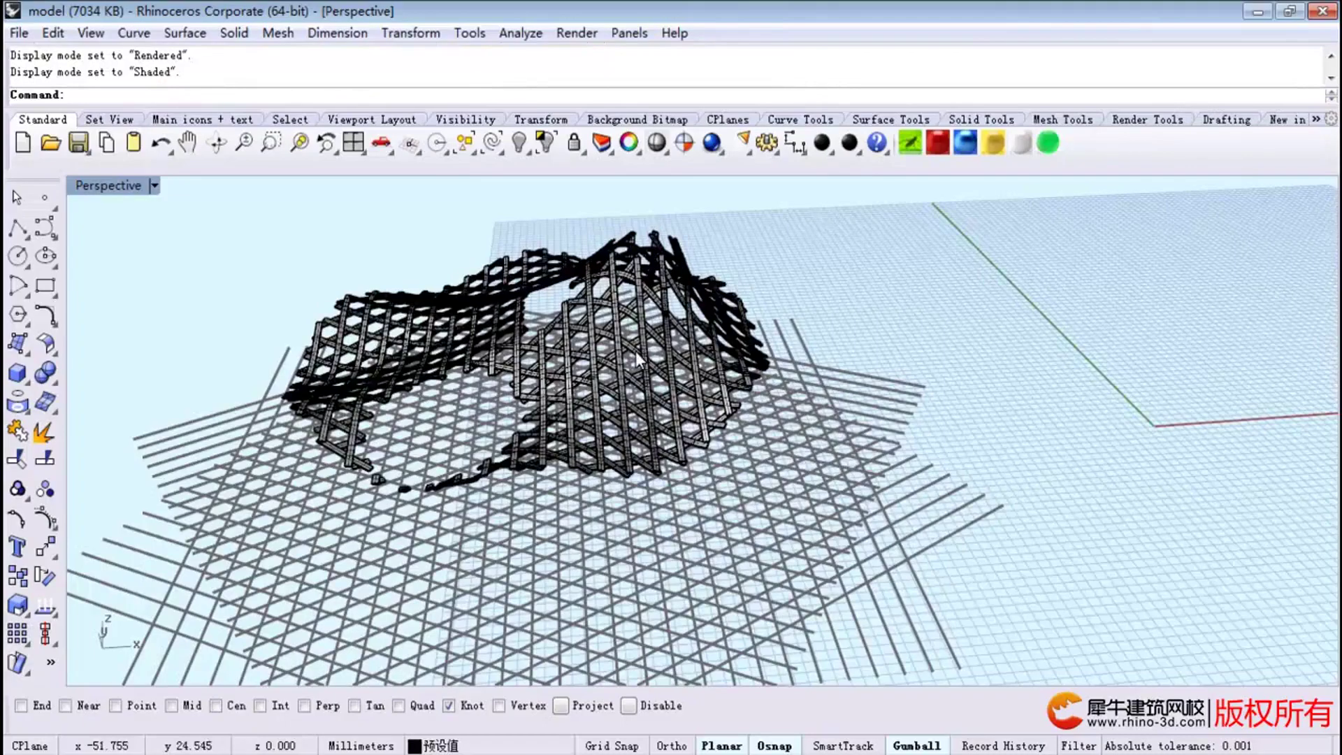
Orbit the Perspective view around the woven lattice roof model.
{"action": "right_click_drag", "start_coordinate": [640, 359], "coordinate": [642, 404]}
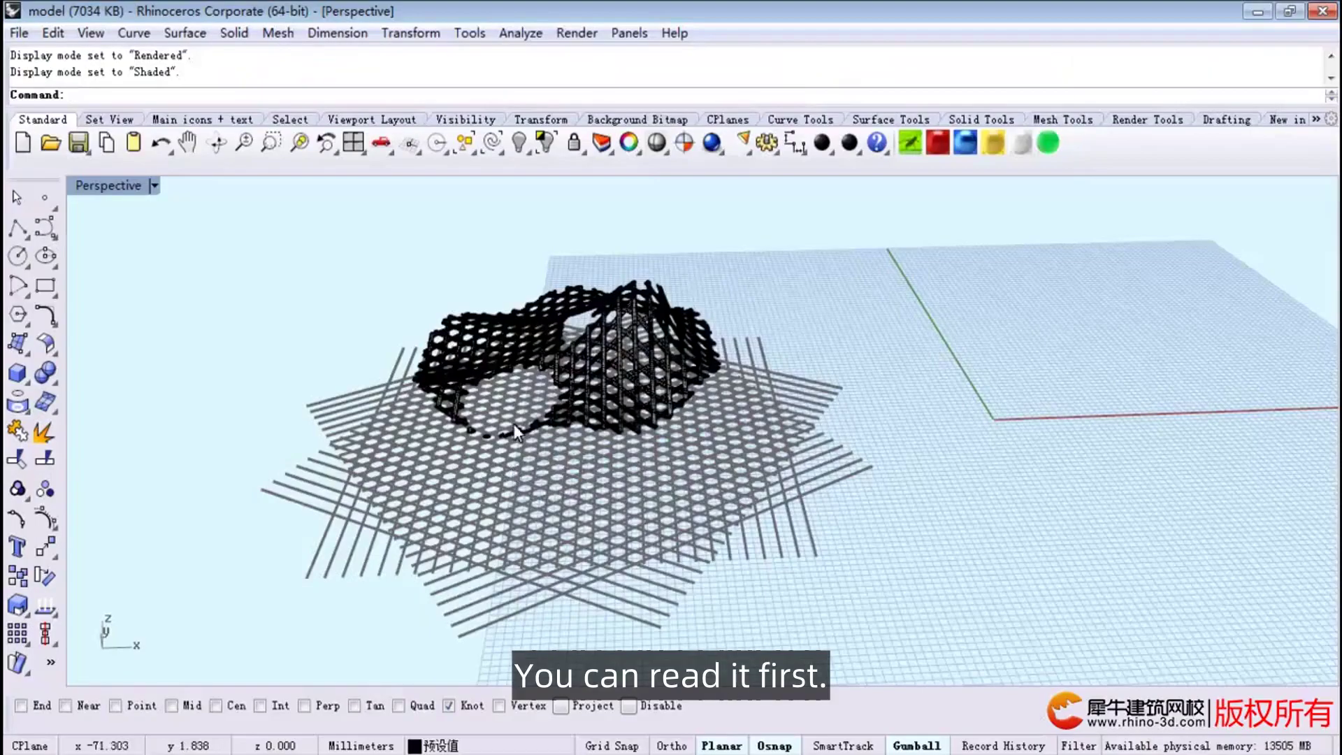
{"action": "scroll", "coordinate": [513, 424], "scroll_direction": "up", "scroll_amount": 3}
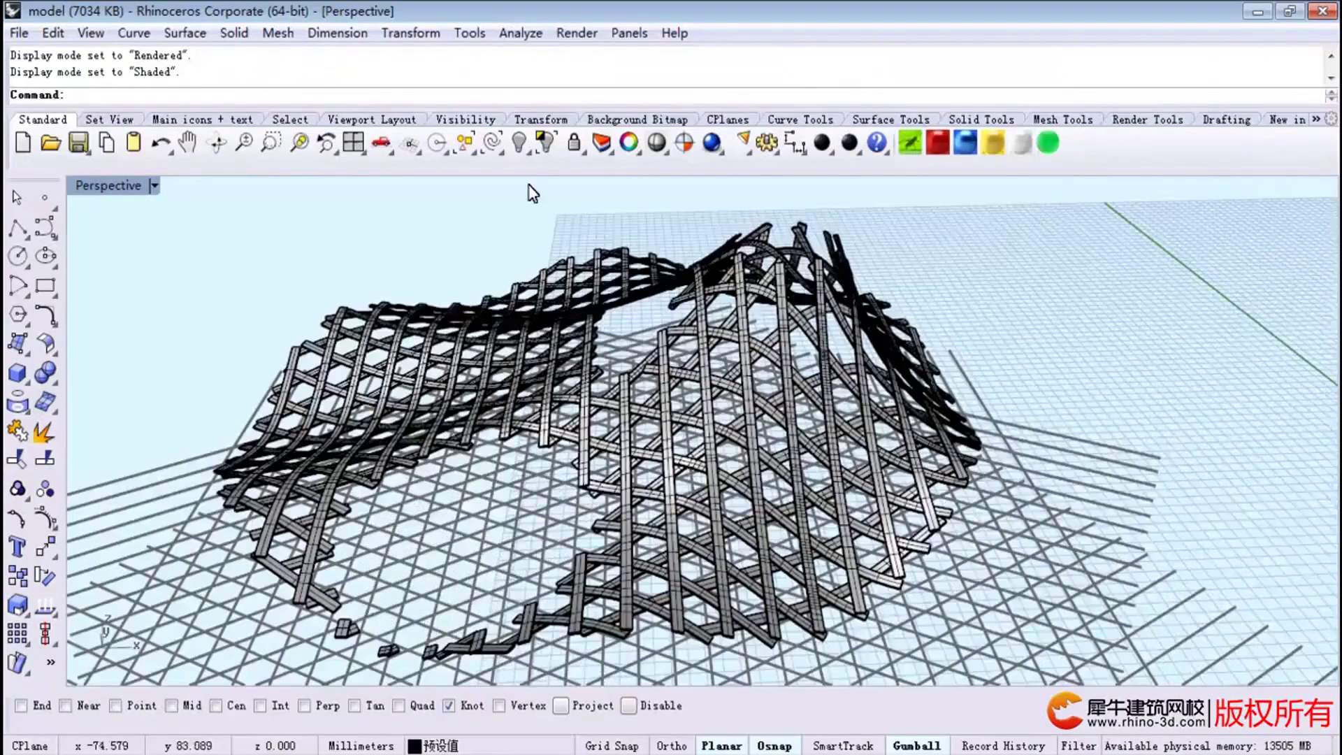
{"action": "scroll", "coordinate": [530, 192], "scroll_direction": "down", "scroll_amount": 2}
Switch the Perspective view to Rendered display and orbit to a lower angle.
{"action": "left_click", "coordinate": [153, 185]}
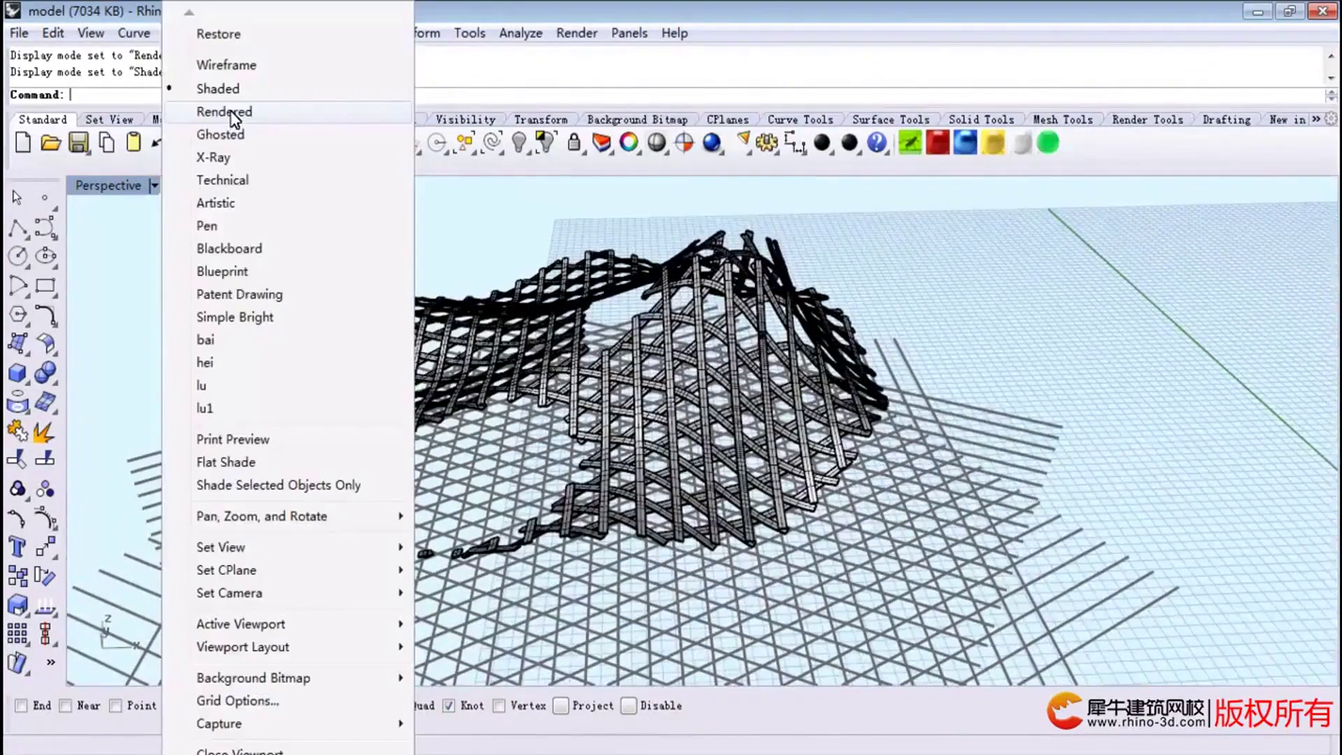
{"action": "left_click", "coordinate": [231, 111]}
{"action": "right_click_drag", "start_coordinate": [314, 367], "coordinate": [623, 350]}
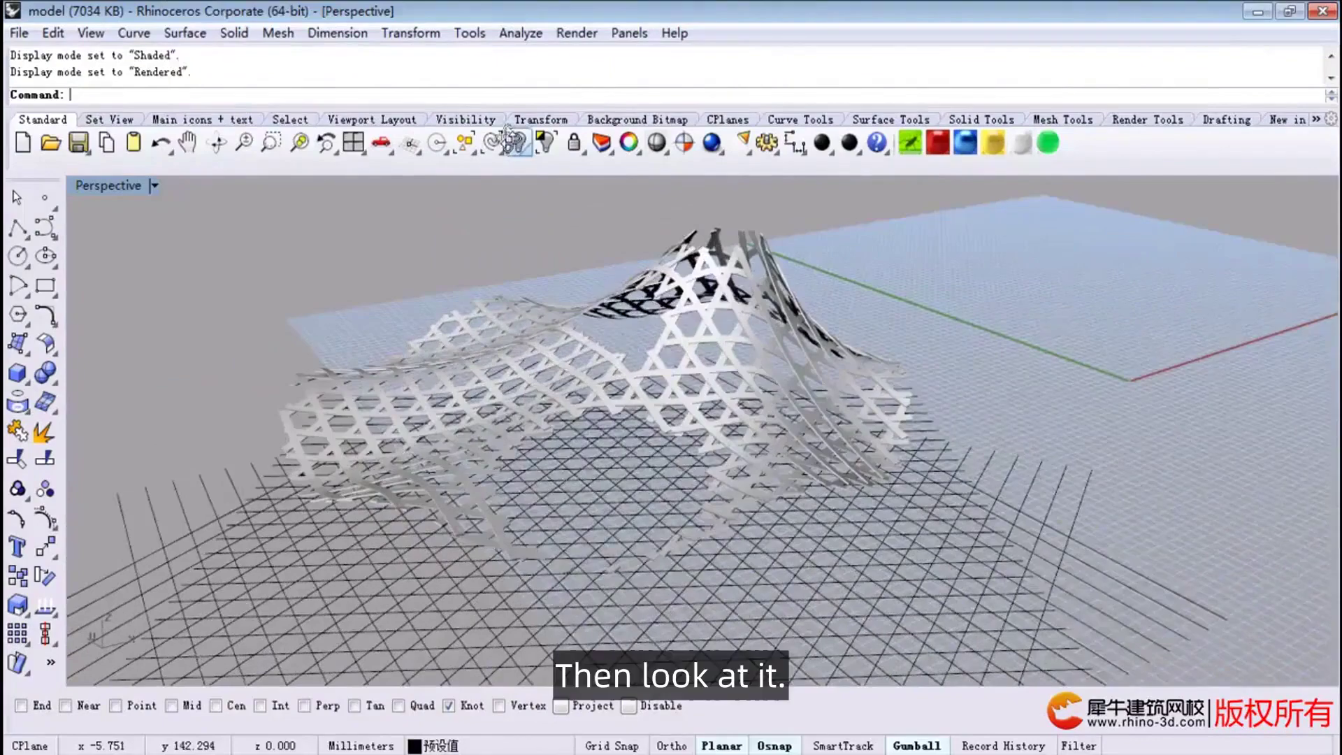
Show the 124 hidden objects, then select the white roof surface and view it from below.
{"action": "left_click", "coordinate": [516, 142]}
{"action": "mouse_move", "coordinate": [483, 420]}
{"action": "right_mouse_down"}
{"action": "mouse_move", "coordinate": [548, 448]}
{"action": "mouse_move", "coordinate": [589, 443]}
{"action": "mouse_move", "coordinate": [515, 479]}
{"action": "mouse_move", "coordinate": [496, 544]}
{"action": "mouse_move", "coordinate": [564, 423]}
{"action": "right_mouse_up"}
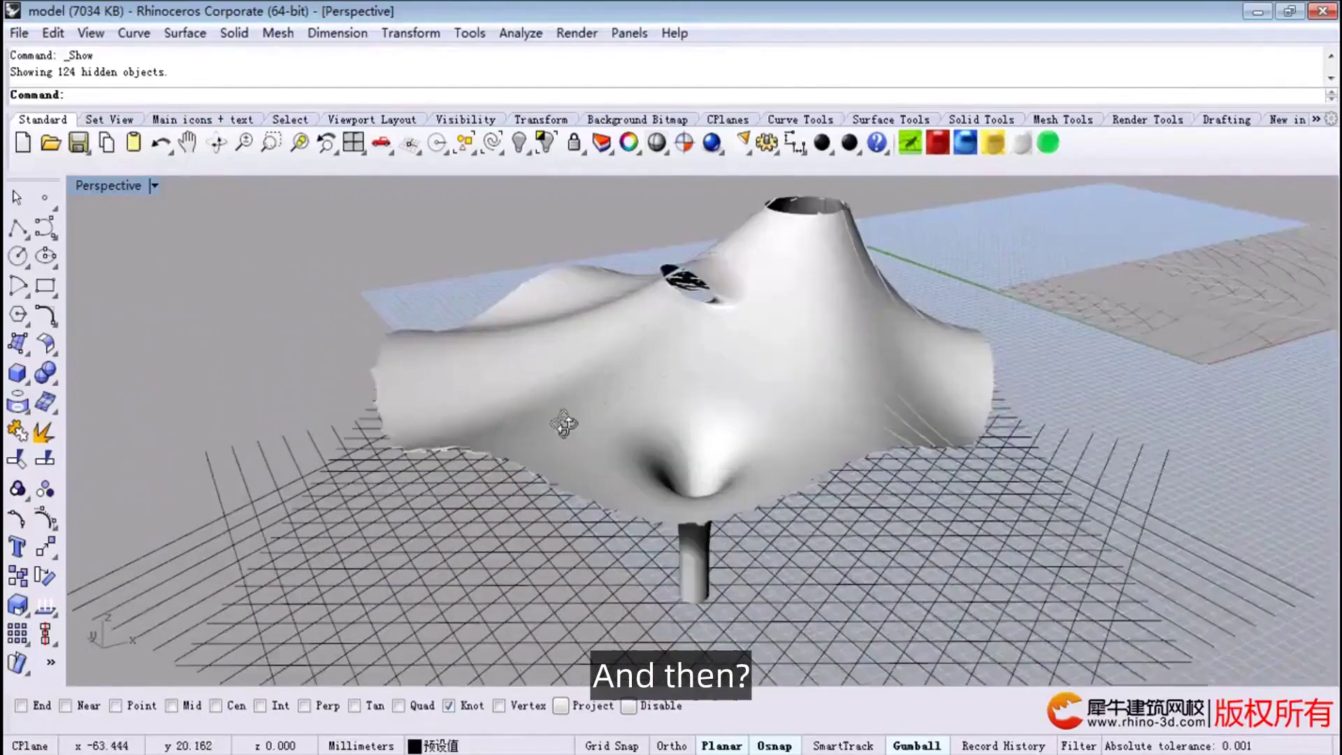
{"action": "scroll", "coordinate": [567, 440], "scroll_direction": "down", "scroll_amount": 3}
{"action": "left_click", "coordinate": [577, 455]}
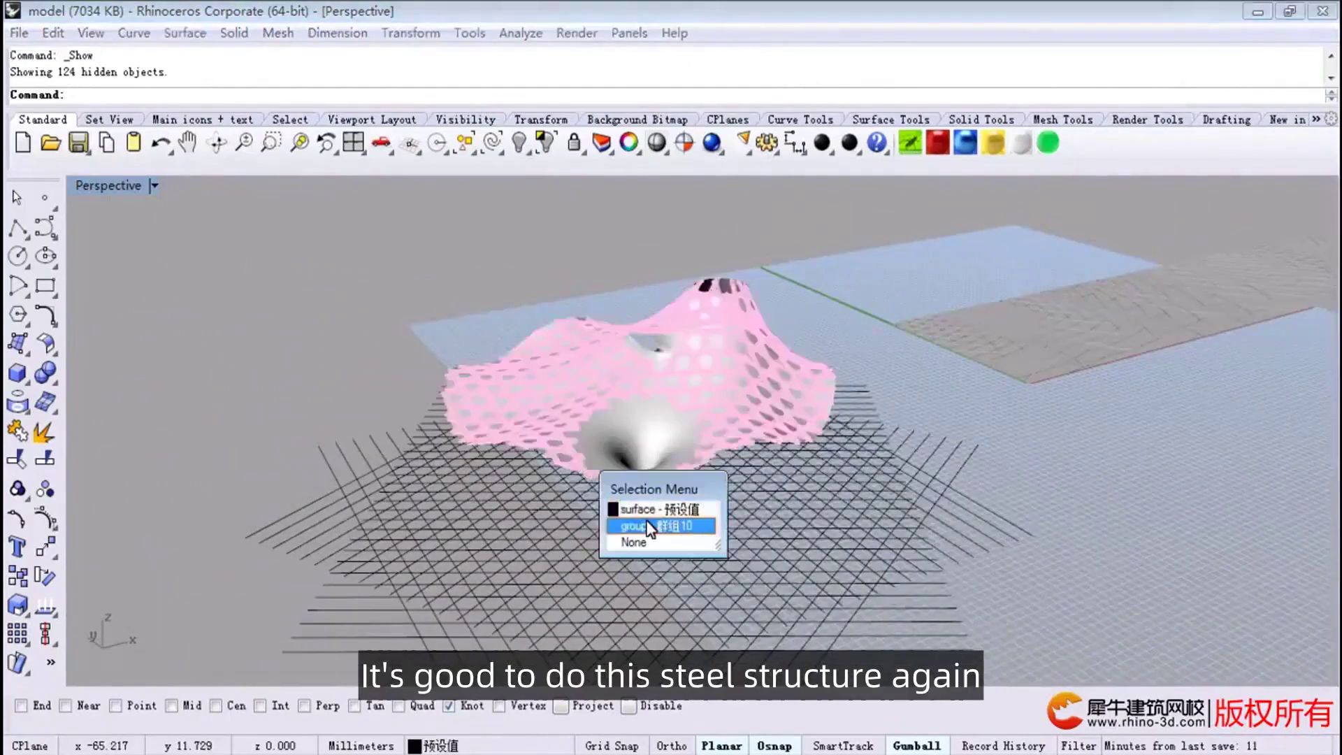
{"action": "mouse_move", "coordinate": [877, 301]}
{"action": "right_mouse_down"}
{"action": "mouse_move", "coordinate": [677, 417]}
{"action": "mouse_move", "coordinate": [459, 256]}
{"action": "mouse_move", "coordinate": [598, 425]}
{"action": "mouse_move", "coordinate": [697, 431]}
{"action": "right_mouse_up"}
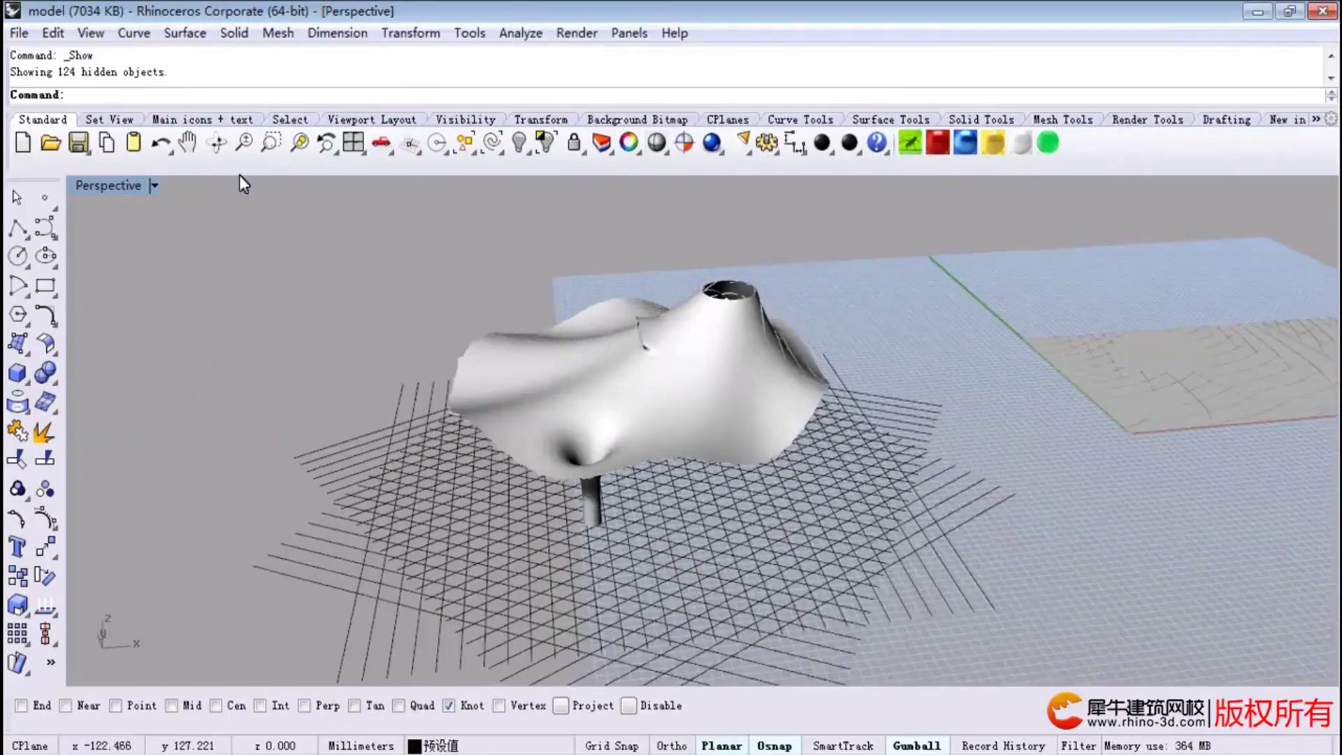
{"action": "left_click", "coordinate": [20, 33]}
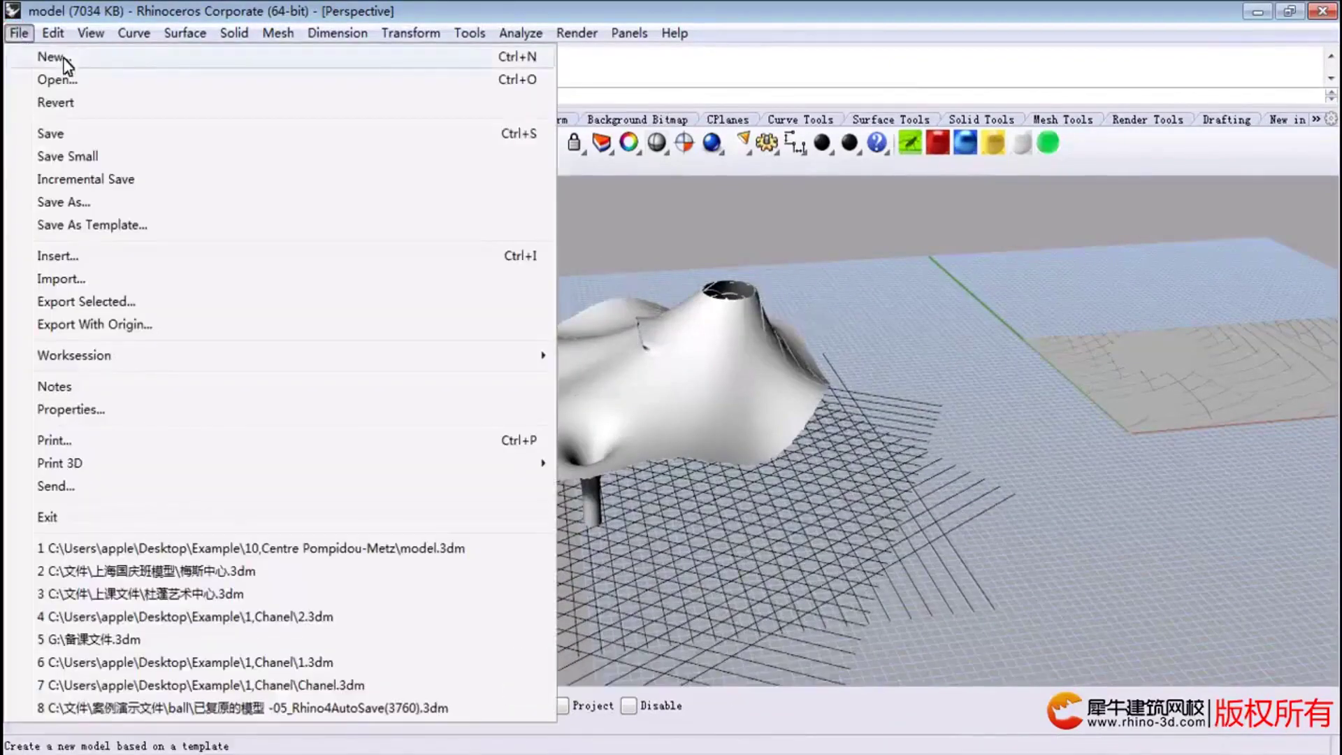
Start a new model from a Millimeters template without saving the current one.
{"action": "left_click", "coordinate": [64, 65]}
{"action": "left_click", "coordinate": [677, 438]}
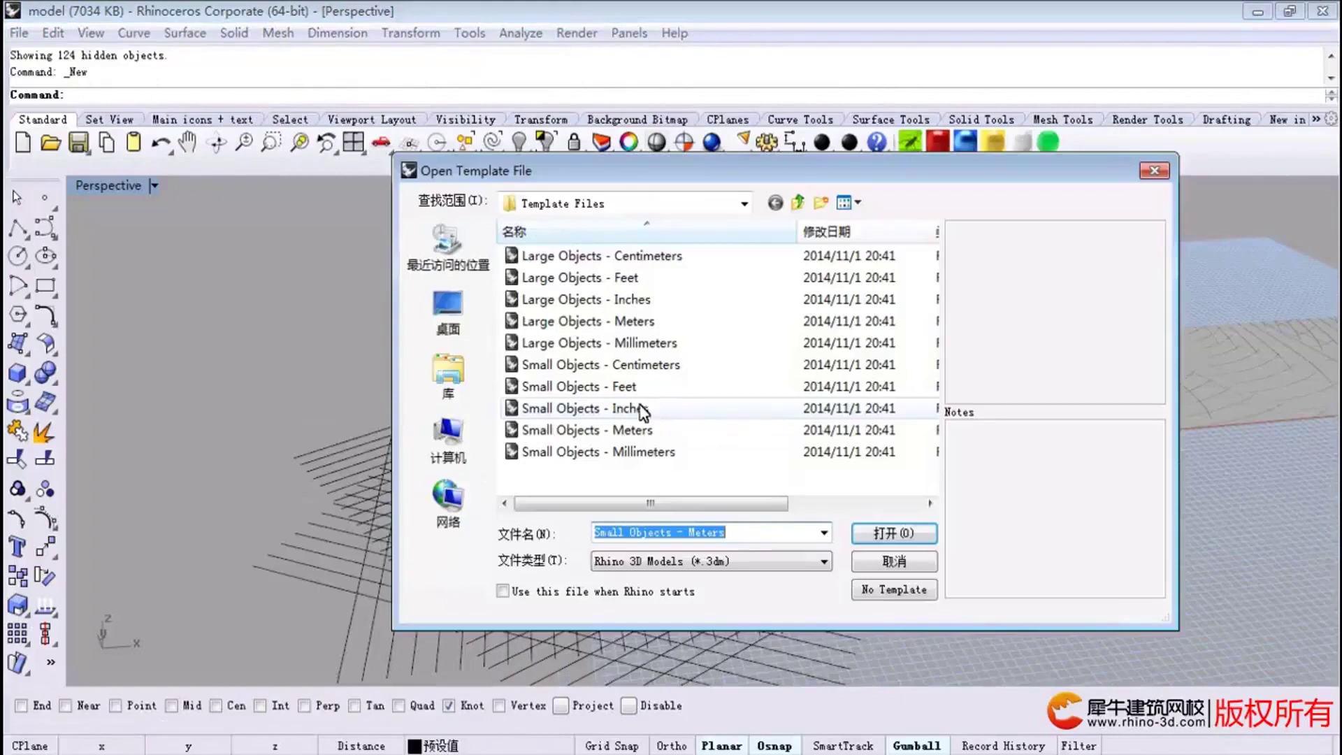
{"action": "left_click", "coordinate": [612, 452]}
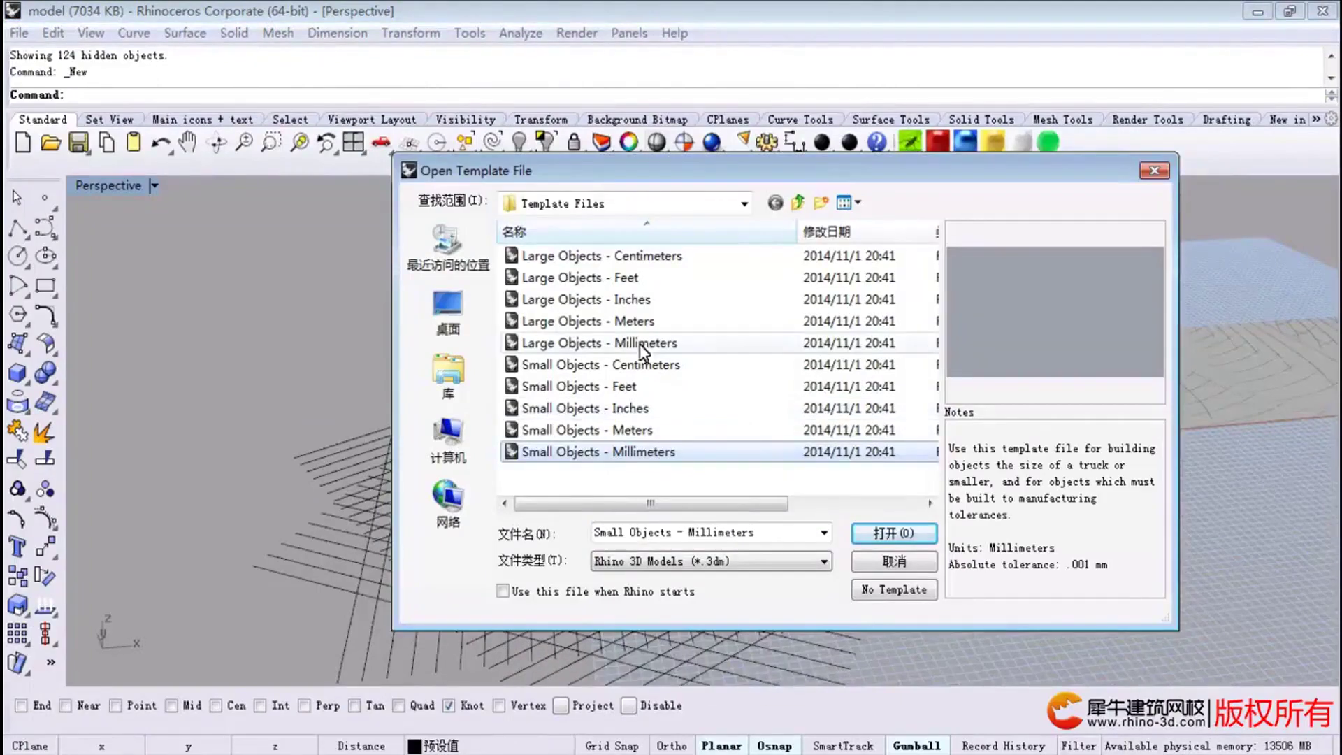
{"action": "left_click", "coordinate": [612, 346]}
{"action": "left_click", "coordinate": [866, 532]}
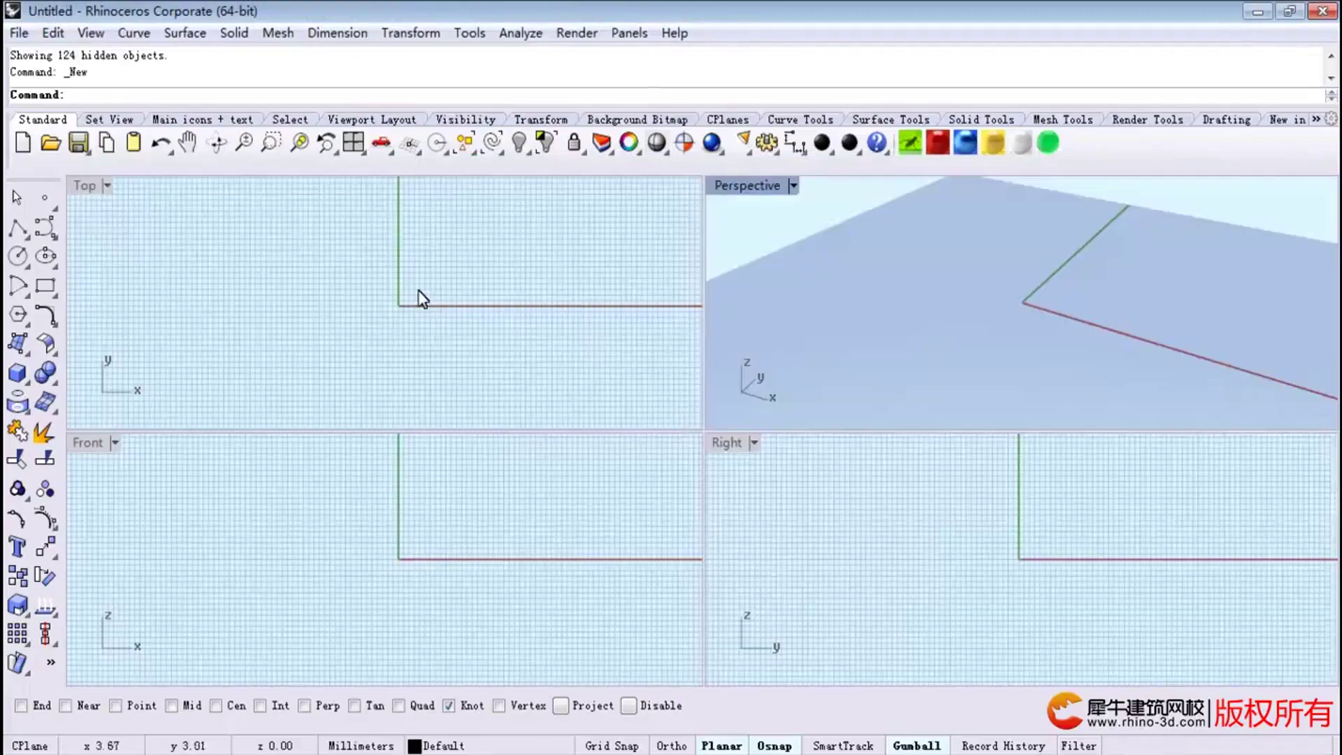
Maximize the Top view to fill the workspace.
{"action": "left_click", "coordinate": [86, 187]}
{"action": "double_click", "coordinate": [86, 186]}
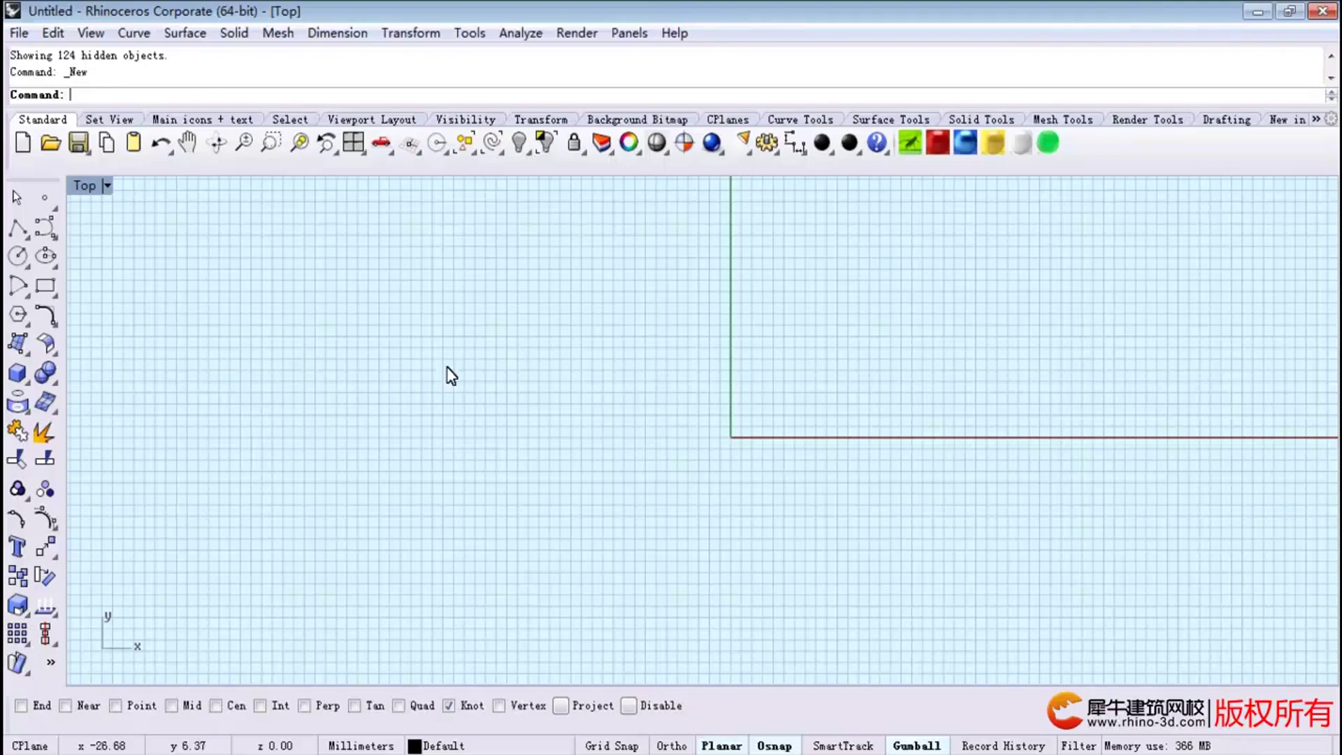
{"action": "left_click", "coordinate": [18, 255]}
{"action": "type", "text": "0"}
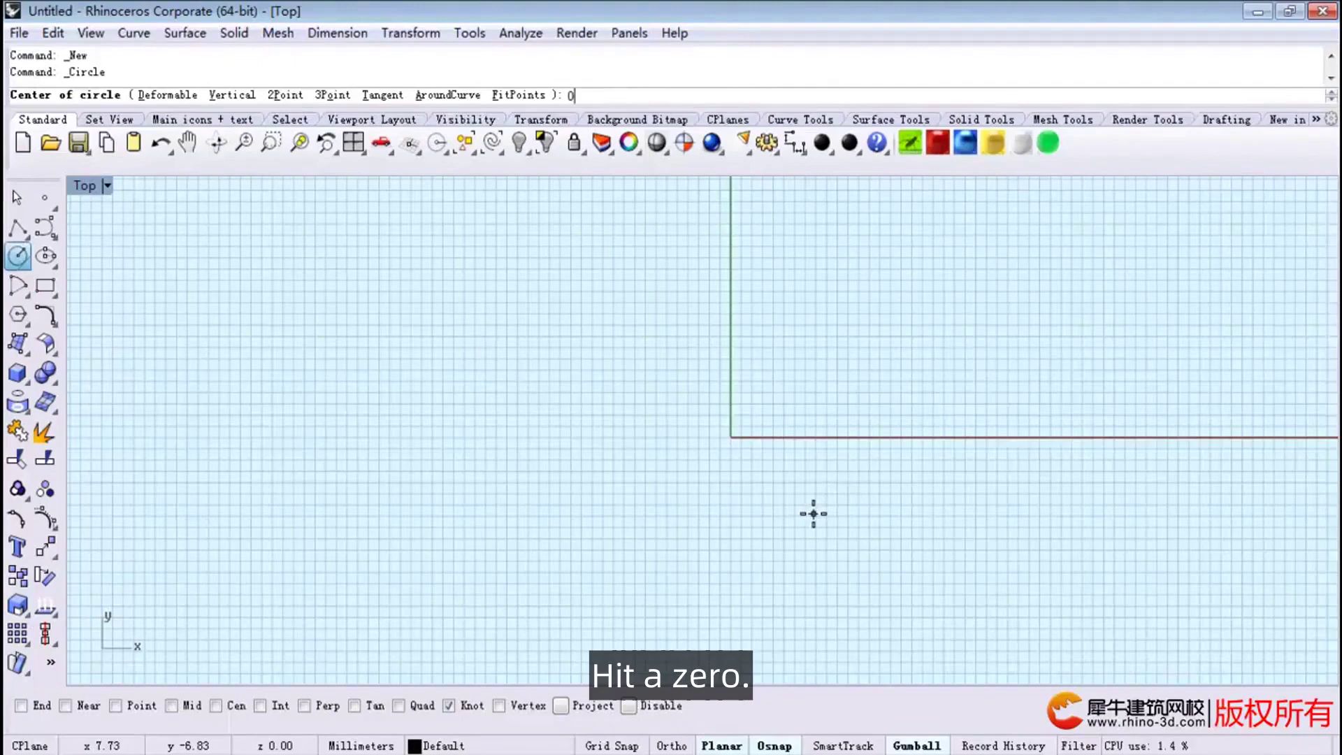
Draw an origin-centred circle and a six-sided polygon at 0 with a horizontal corner on it.
{"action": "key", "text": "Return"}
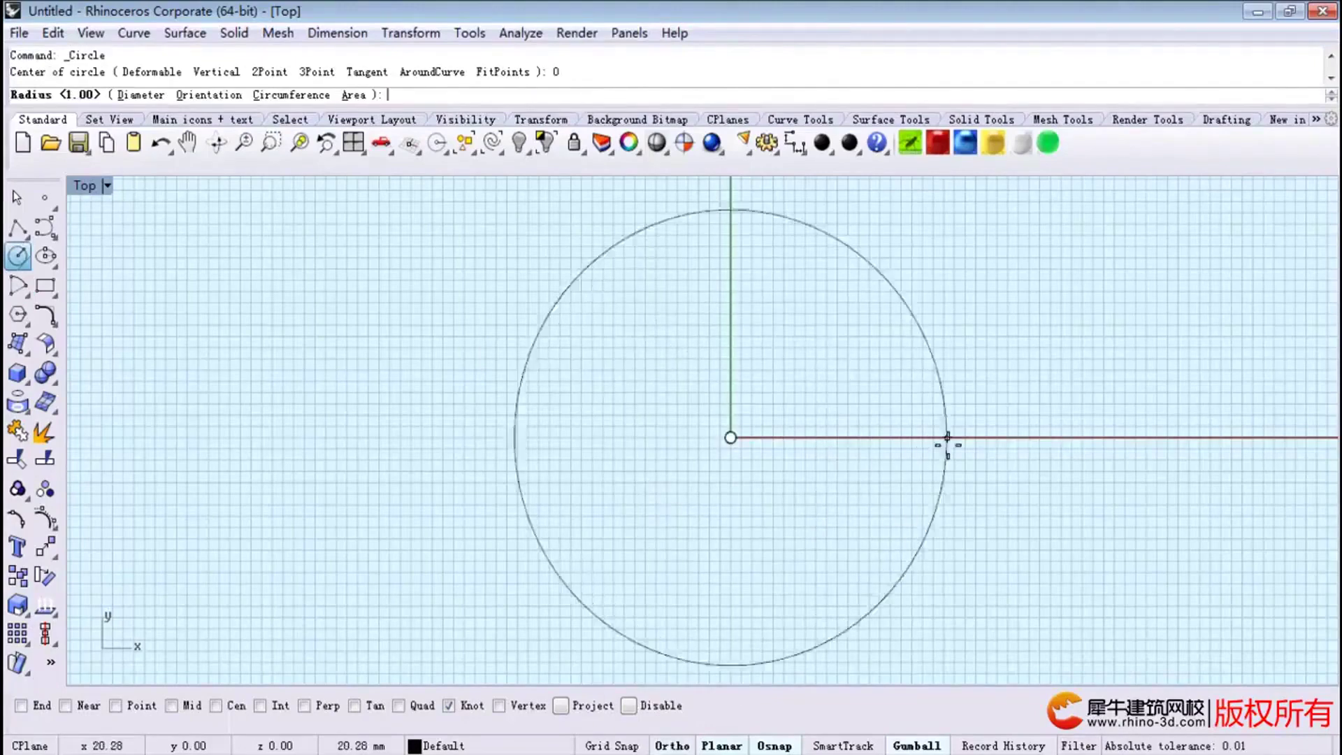
{"action": "left_click", "coordinate": [953, 440]}
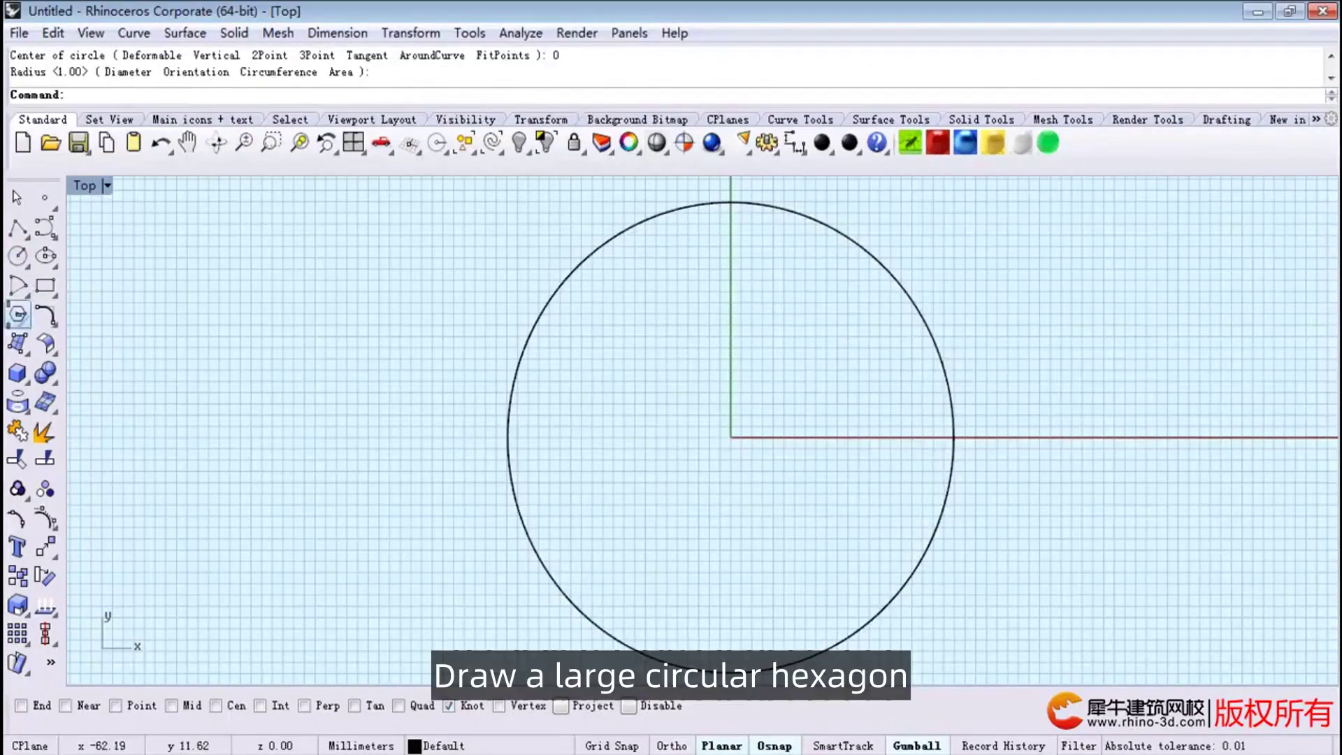
{"action": "left_click", "coordinate": [18, 315]}
{"action": "left_click", "coordinate": [244, 94]}
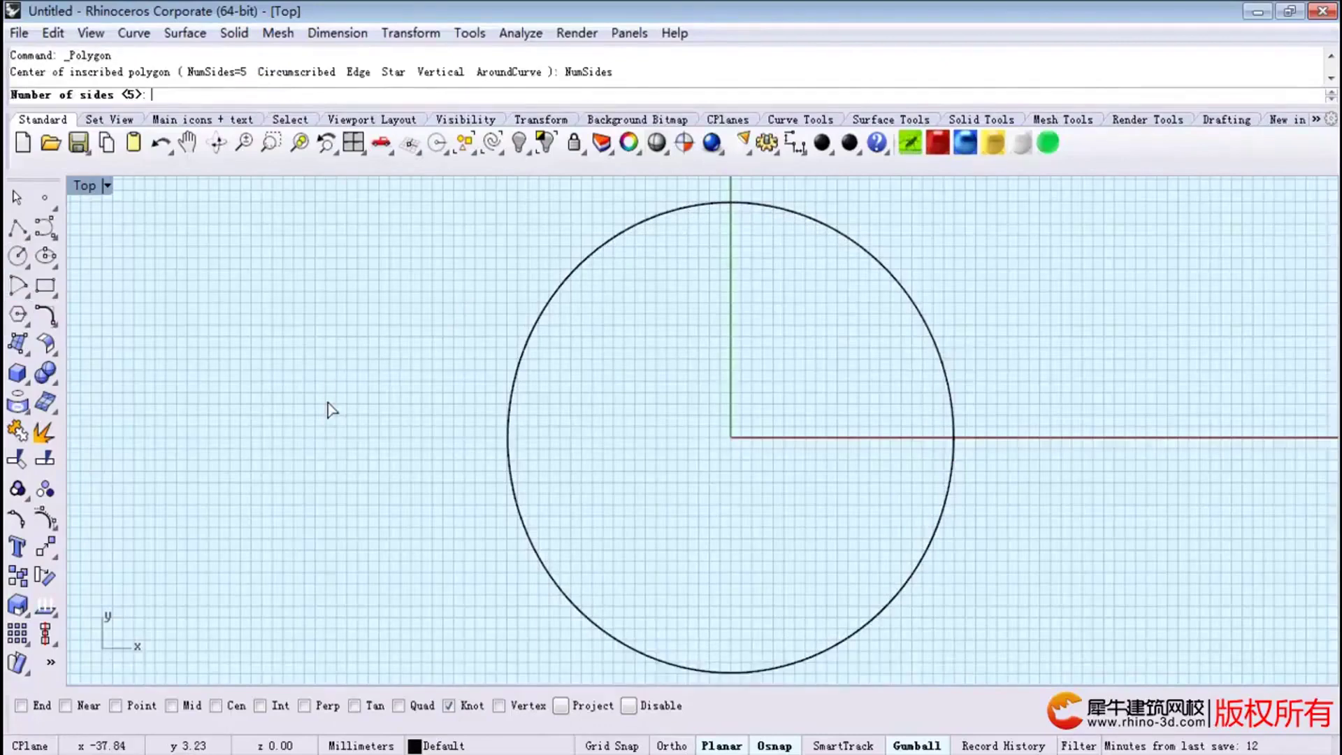
{"action": "type", "text": "6"}
{"action": "key", "text": "Return"}
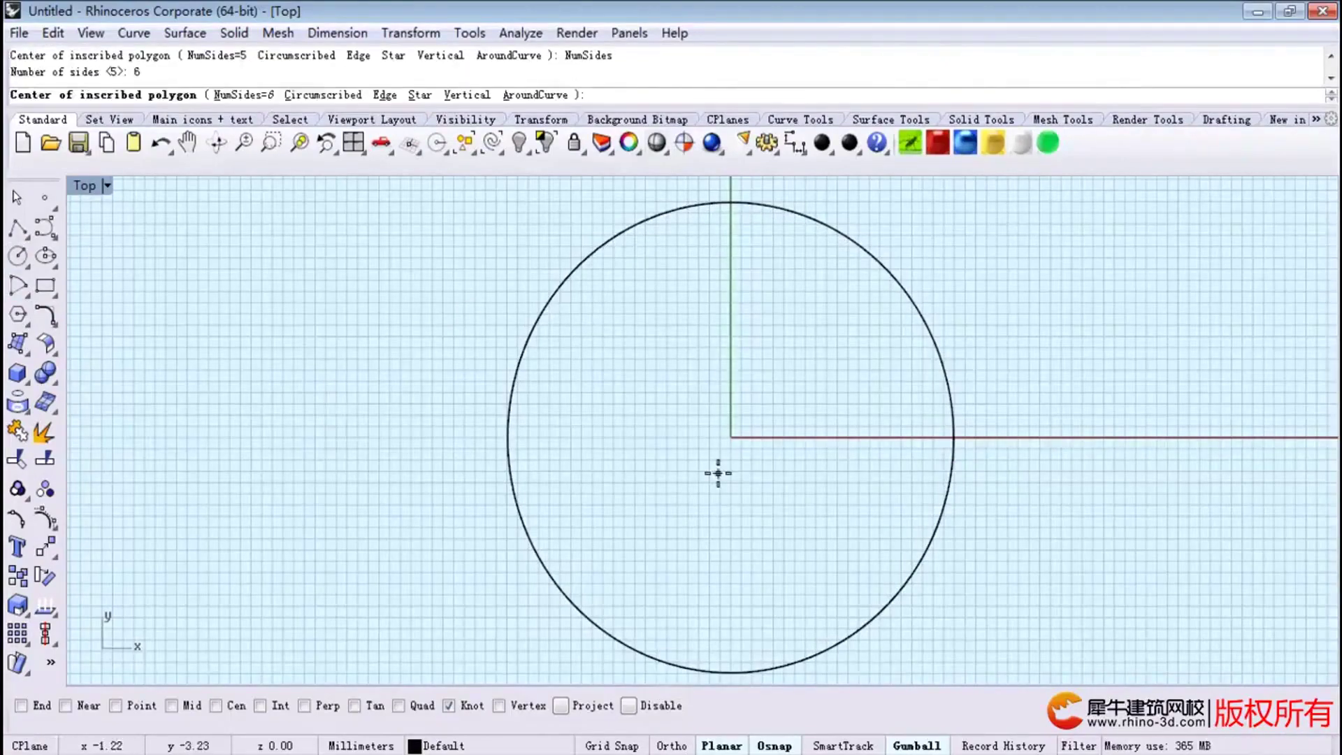
{"action": "type", "text": "0"}
{"action": "key", "text": "Return"}
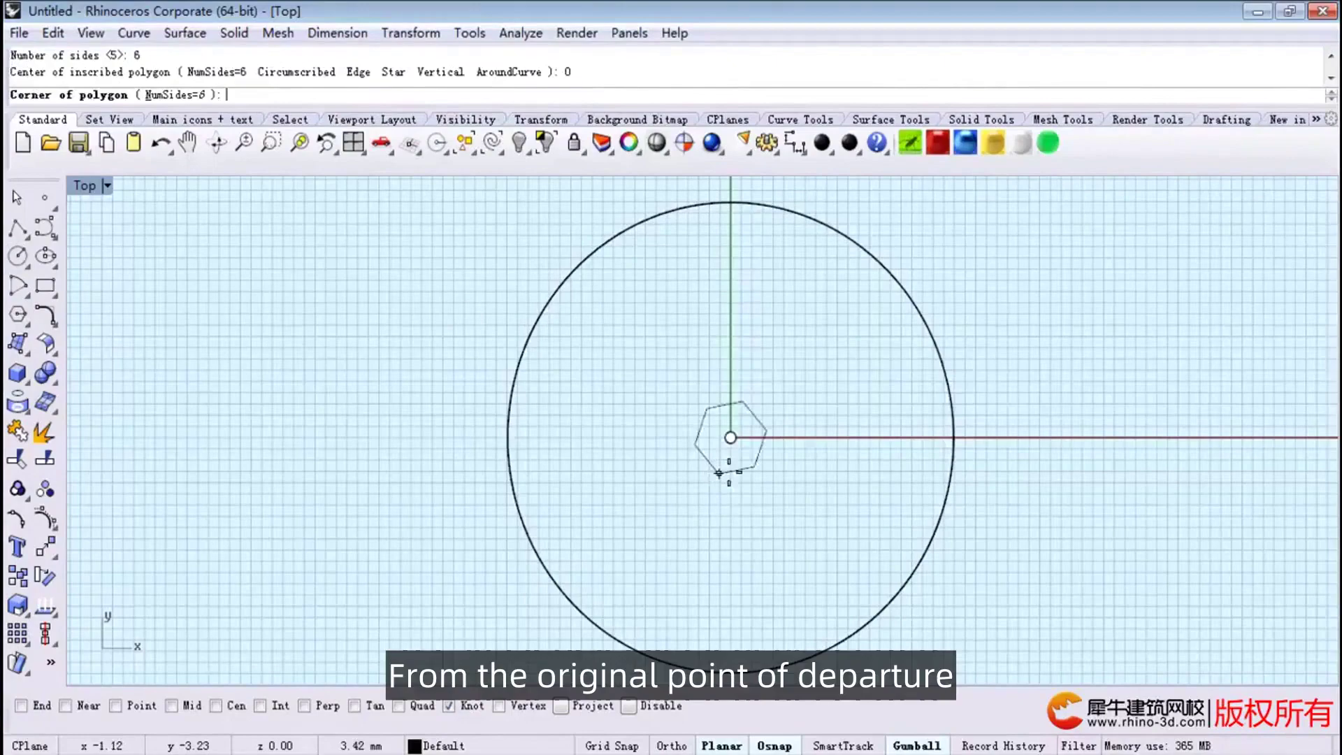
{"action": "key", "text": "shift"}
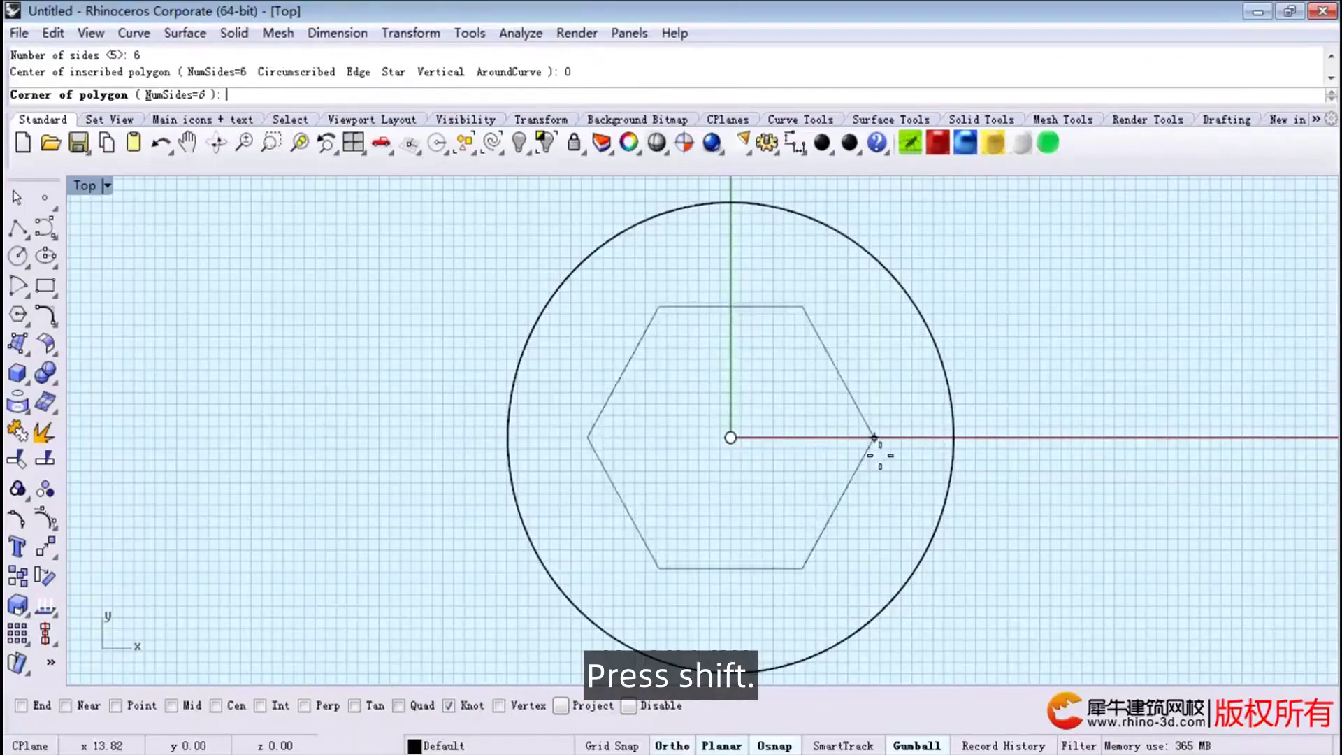
{"action": "scroll", "coordinate": [947, 446], "scroll_direction": "up", "scroll_amount": 5}
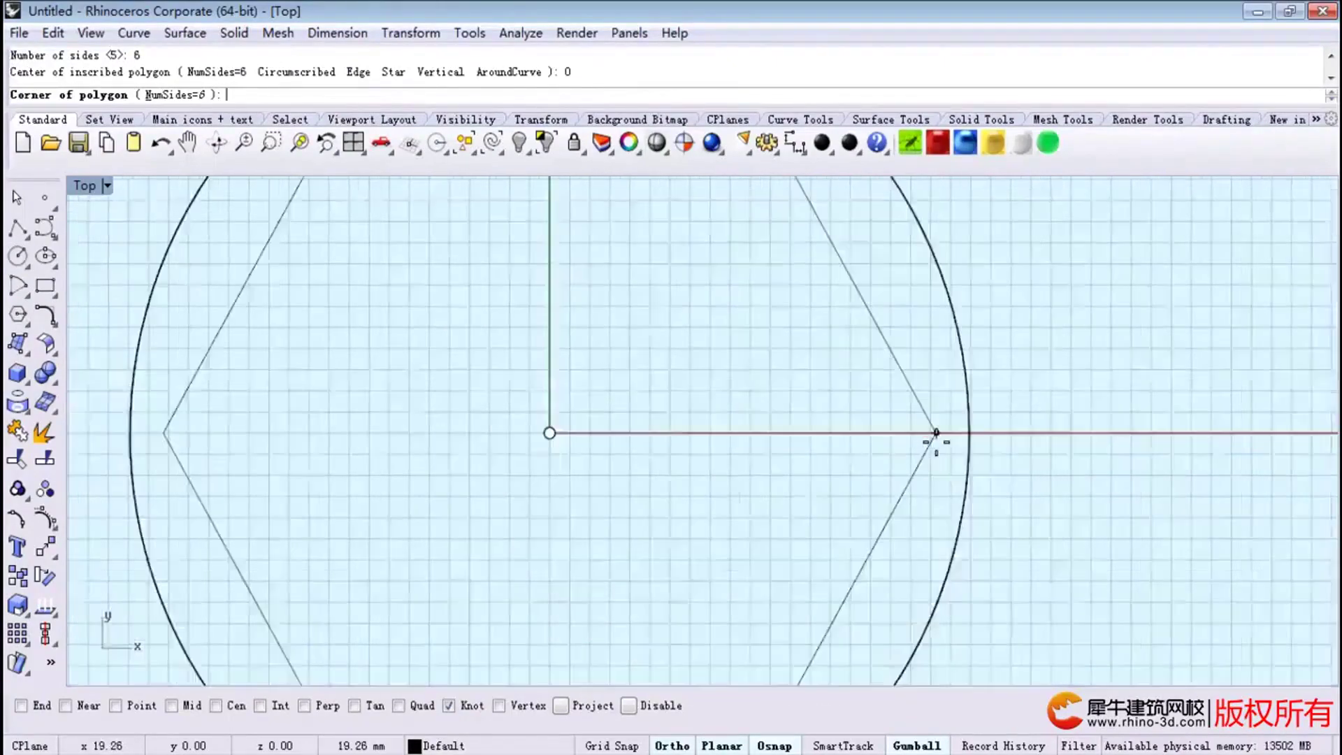
{"action": "scroll", "coordinate": [956, 443], "scroll_direction": "up", "scroll_amount": 3}
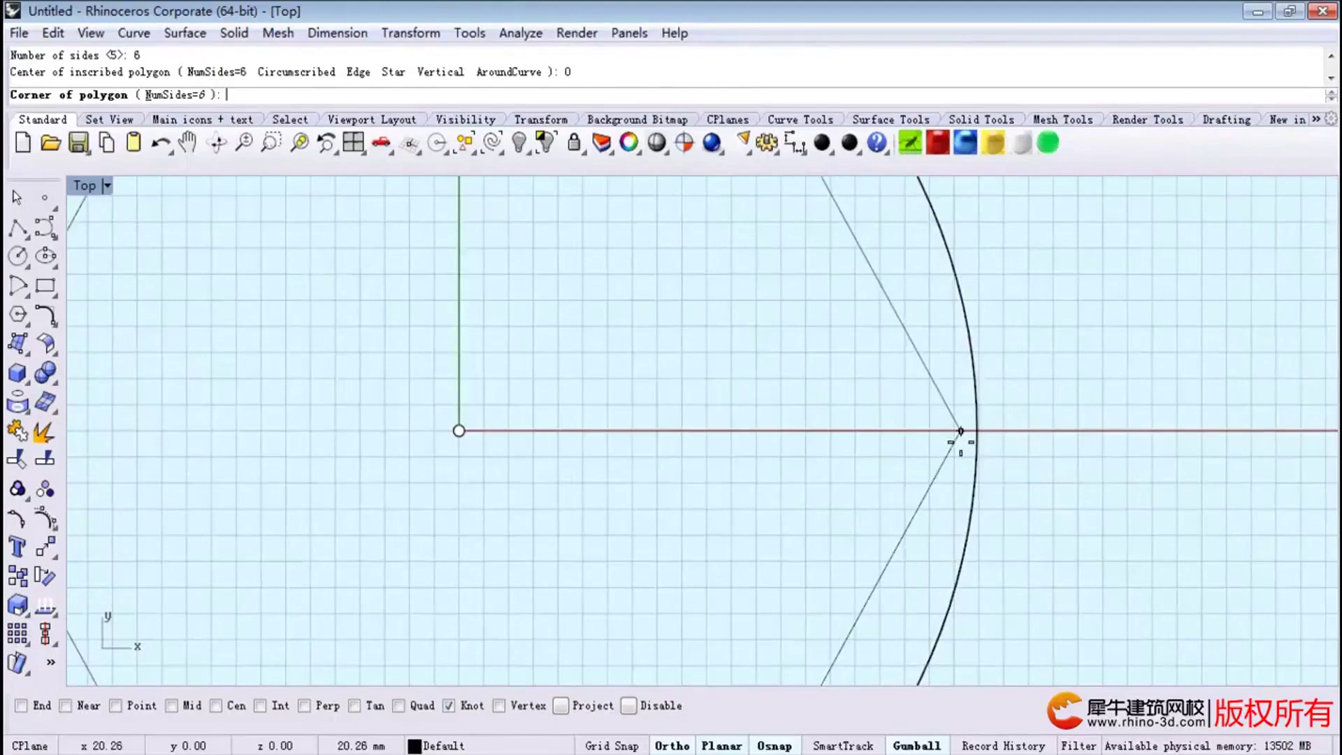
{"action": "left_click", "coordinate": [959, 431]}
{"action": "scroll", "coordinate": [846, 437], "scroll_direction": "down", "scroll_amount": 8}
{"action": "left_click", "coordinate": [852, 336]}
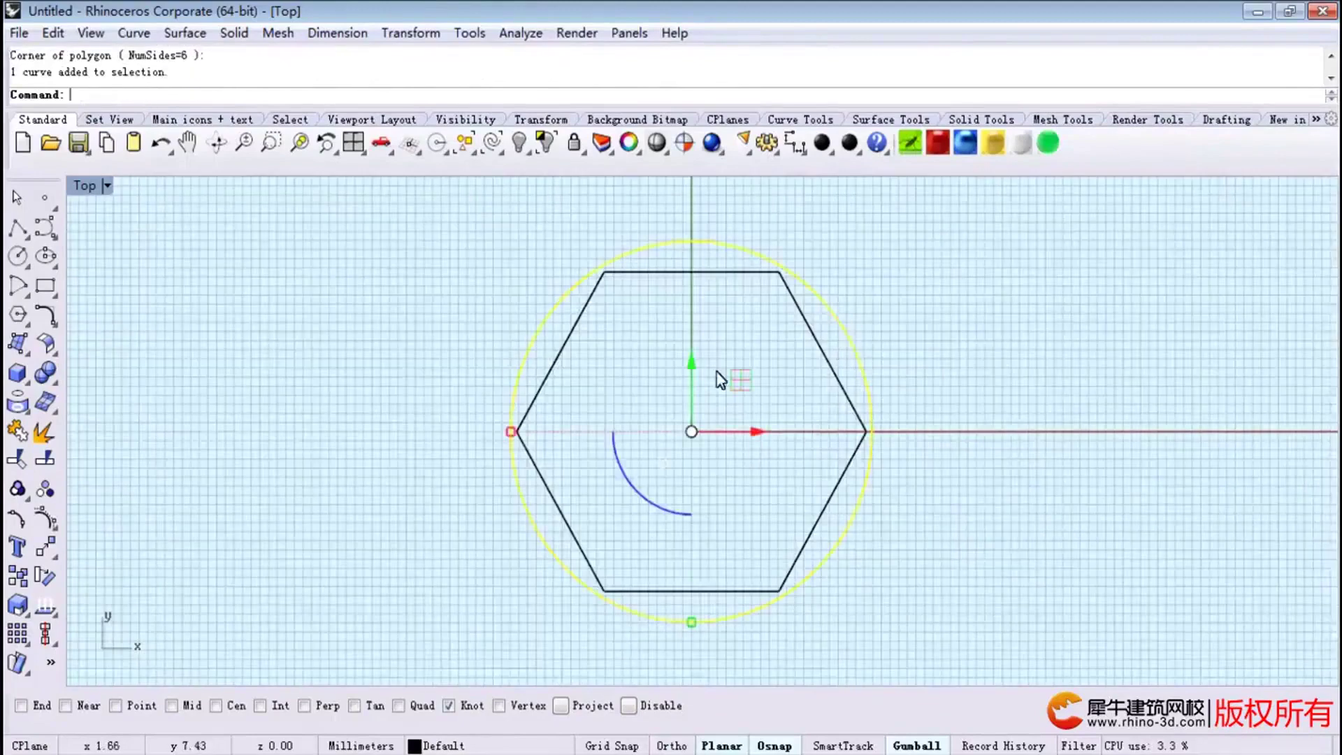
{"action": "key", "text": "Escape"}
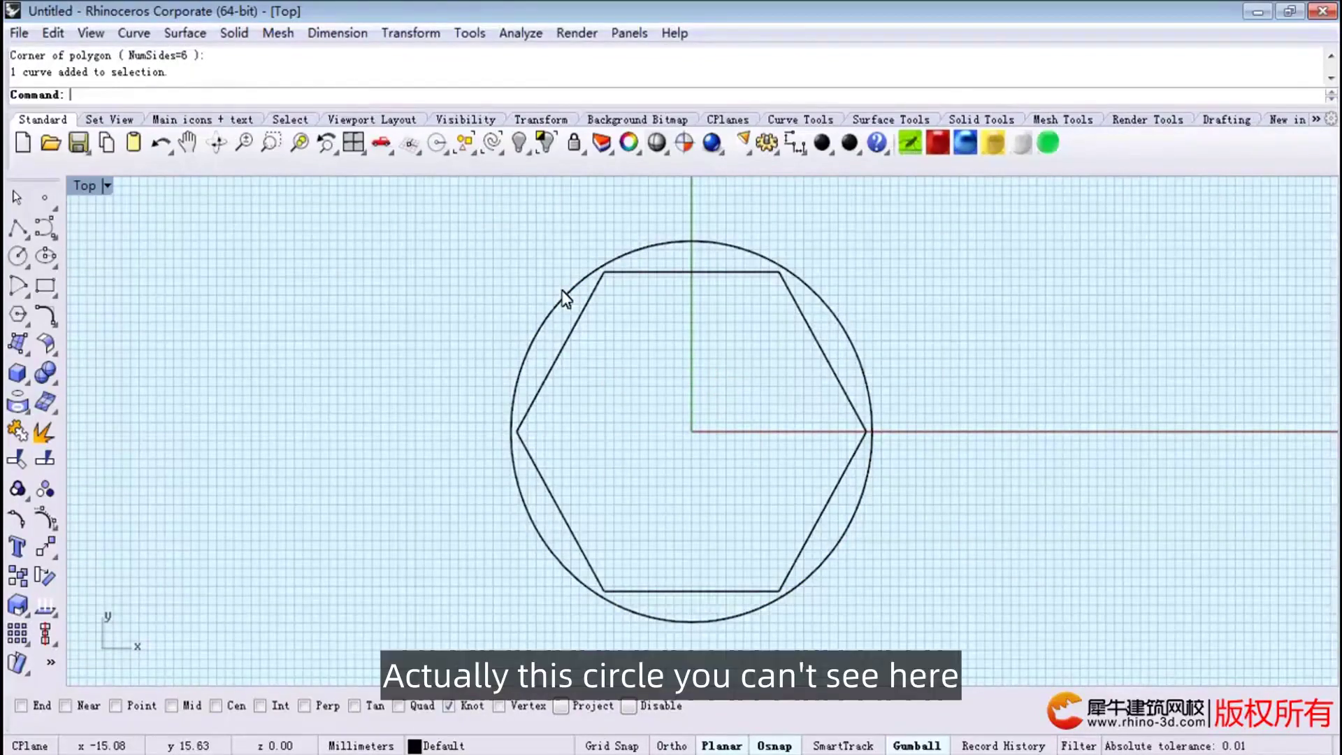
{"action": "left_click", "coordinate": [563, 297]}
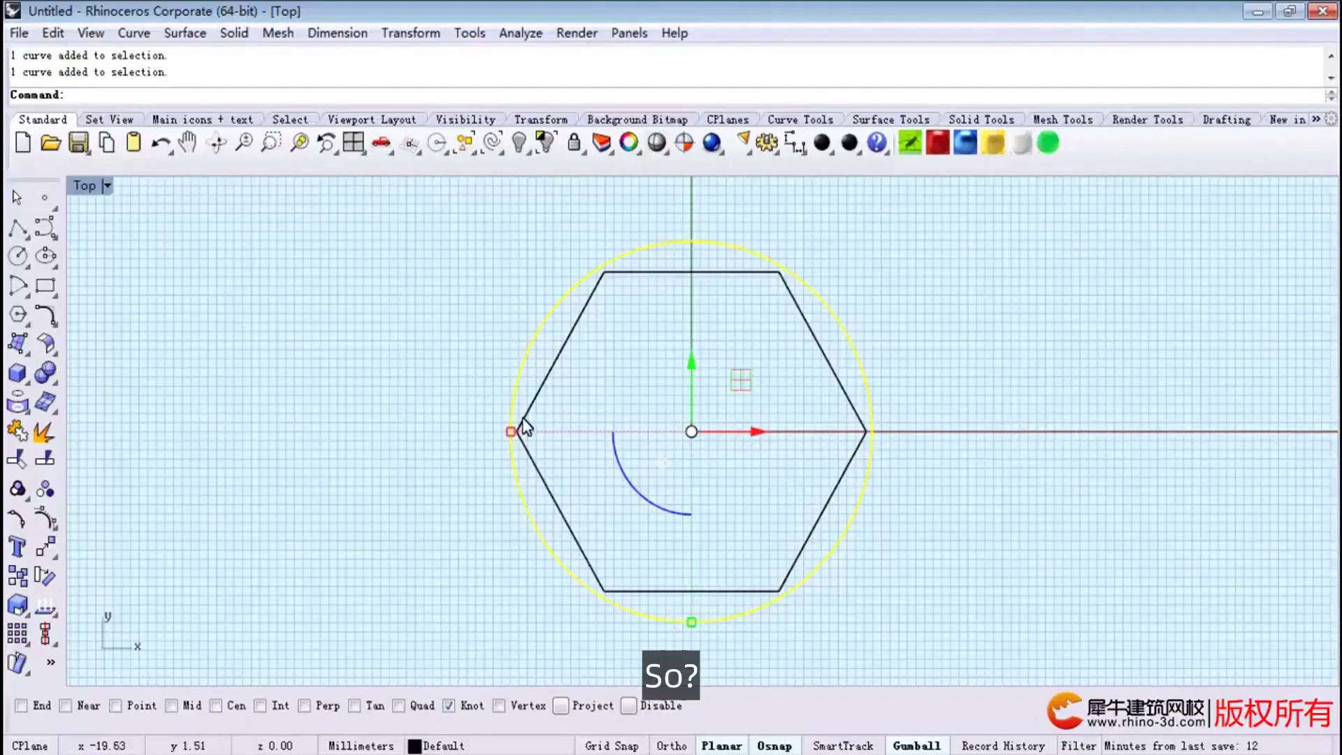
With Grid Snap on, draw a small circle centred on the x-axis inside the hexagon.
{"action": "left_click", "coordinate": [430, 365]}
{"action": "left_click", "coordinate": [528, 342]}
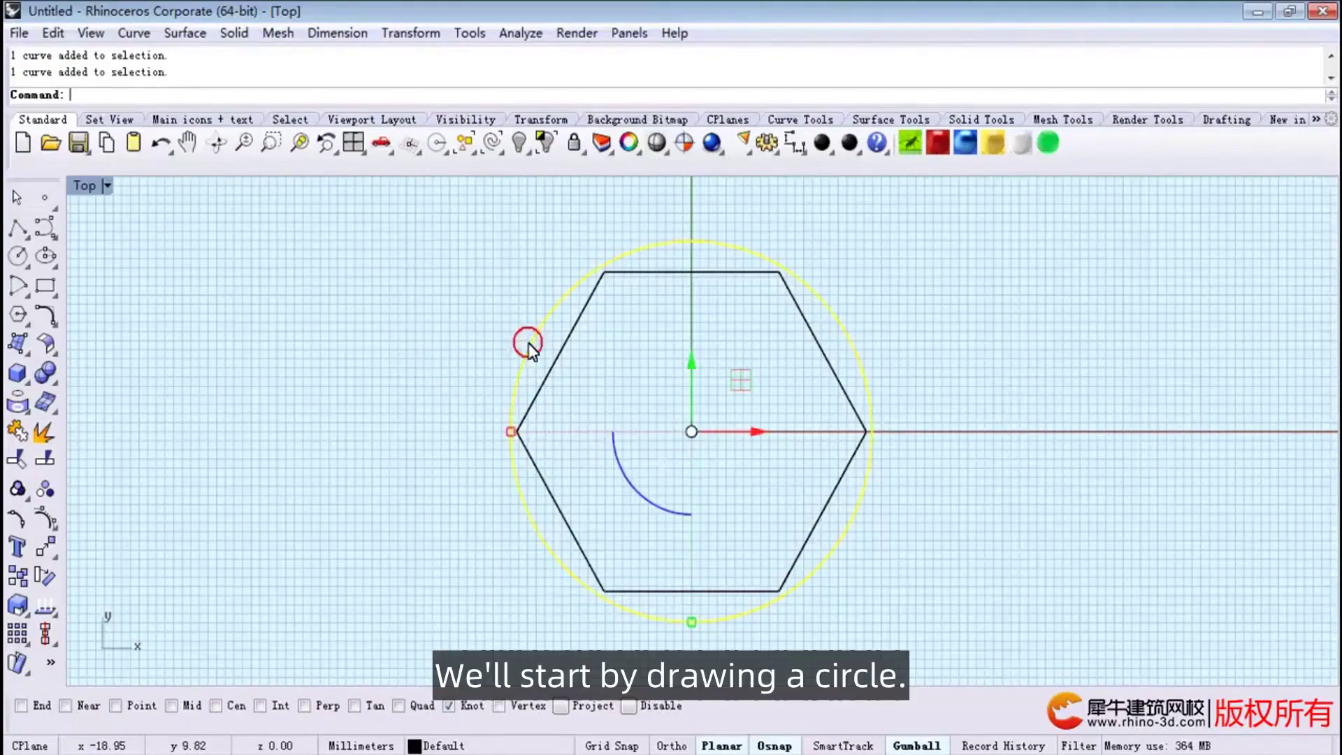
{"action": "left_click", "coordinate": [395, 390]}
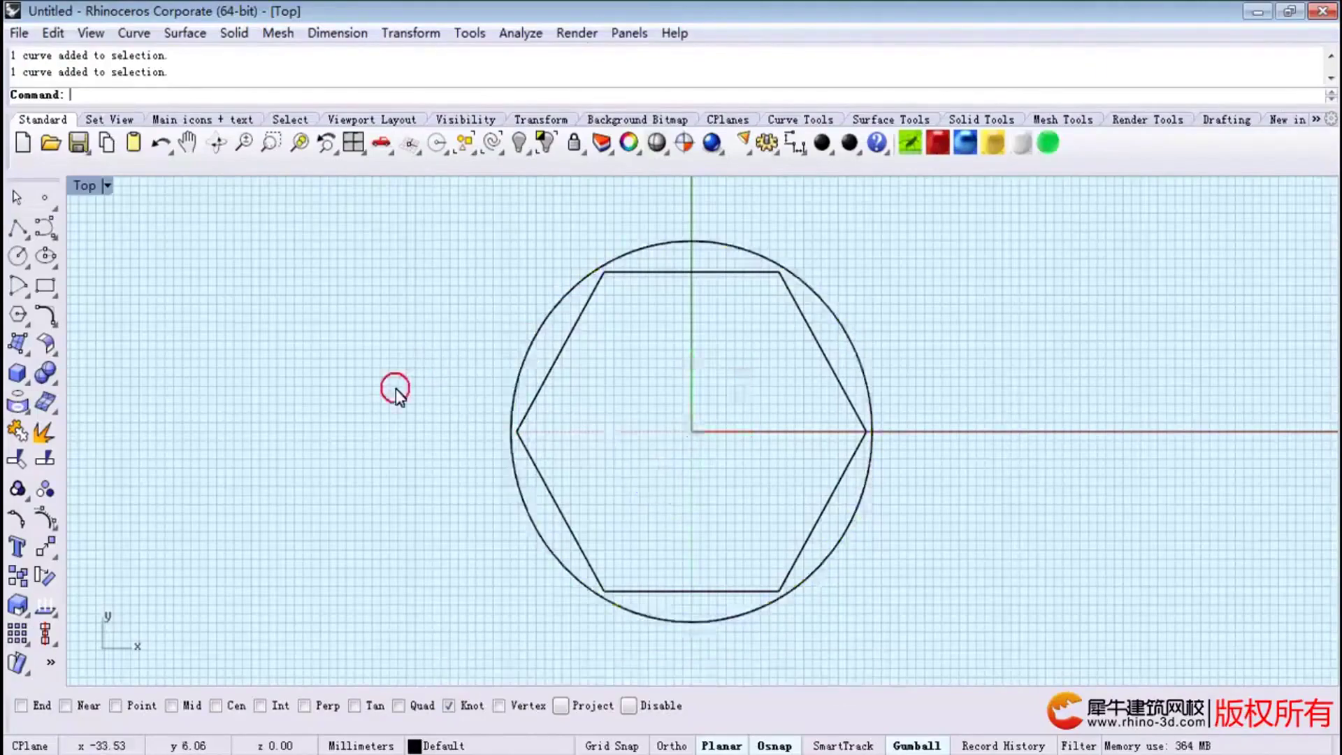
{"action": "left_click", "coordinate": [18, 260]}
{"action": "scroll", "coordinate": [772, 439], "scroll_direction": "up", "scroll_amount": 3}
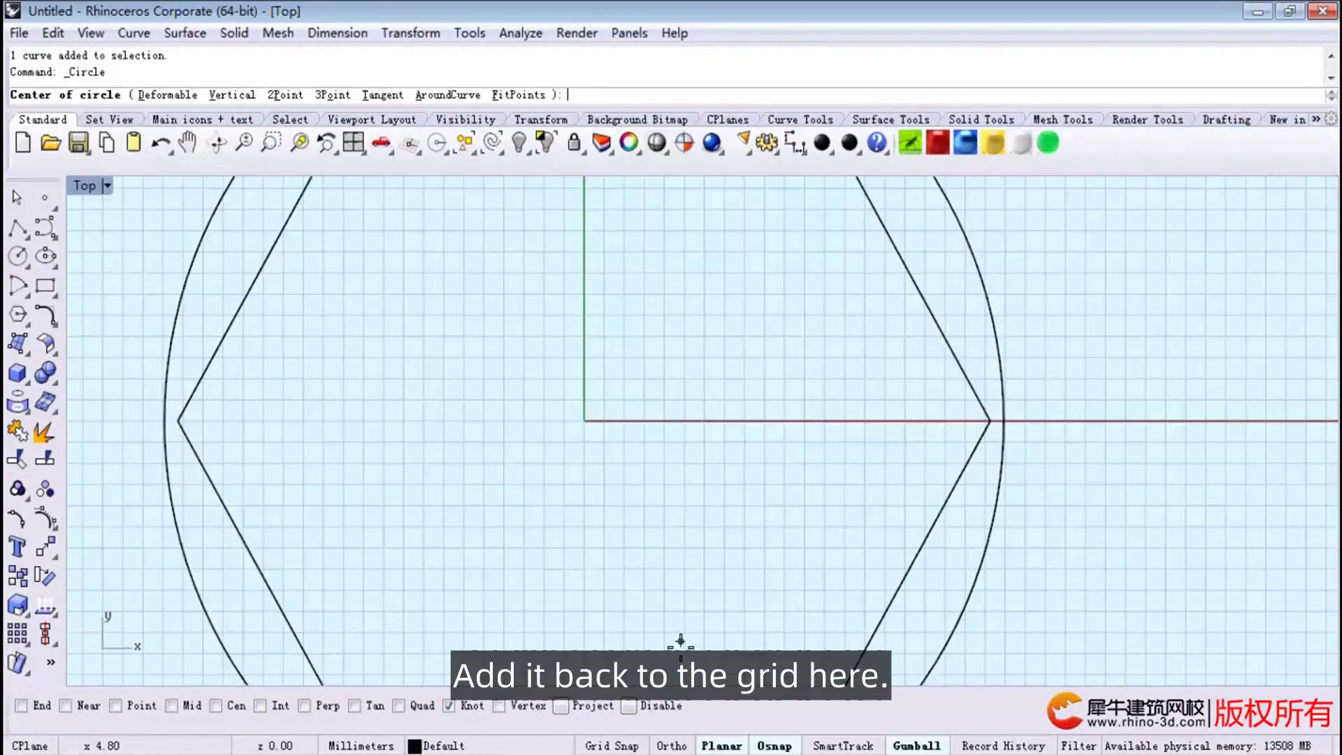
{"action": "left_click", "coordinate": [613, 745]}
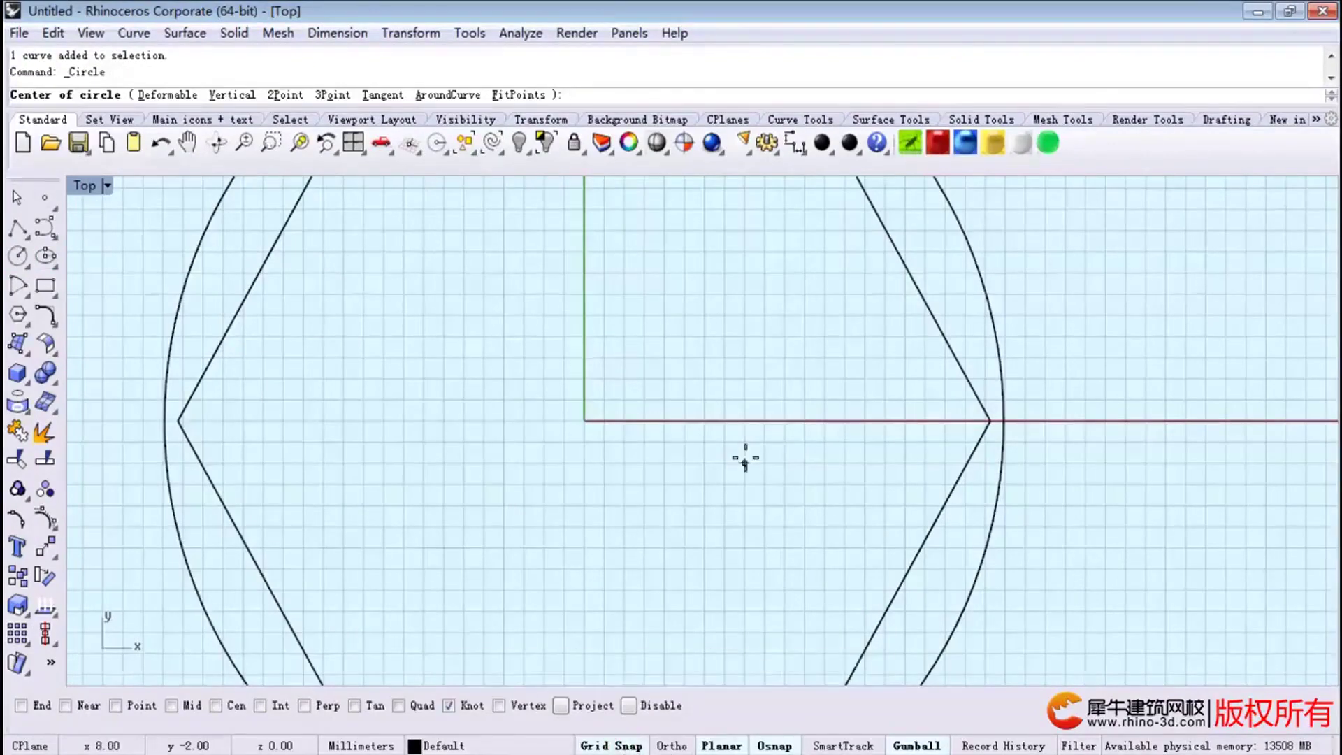
{"action": "left_click", "coordinate": [797, 420]}
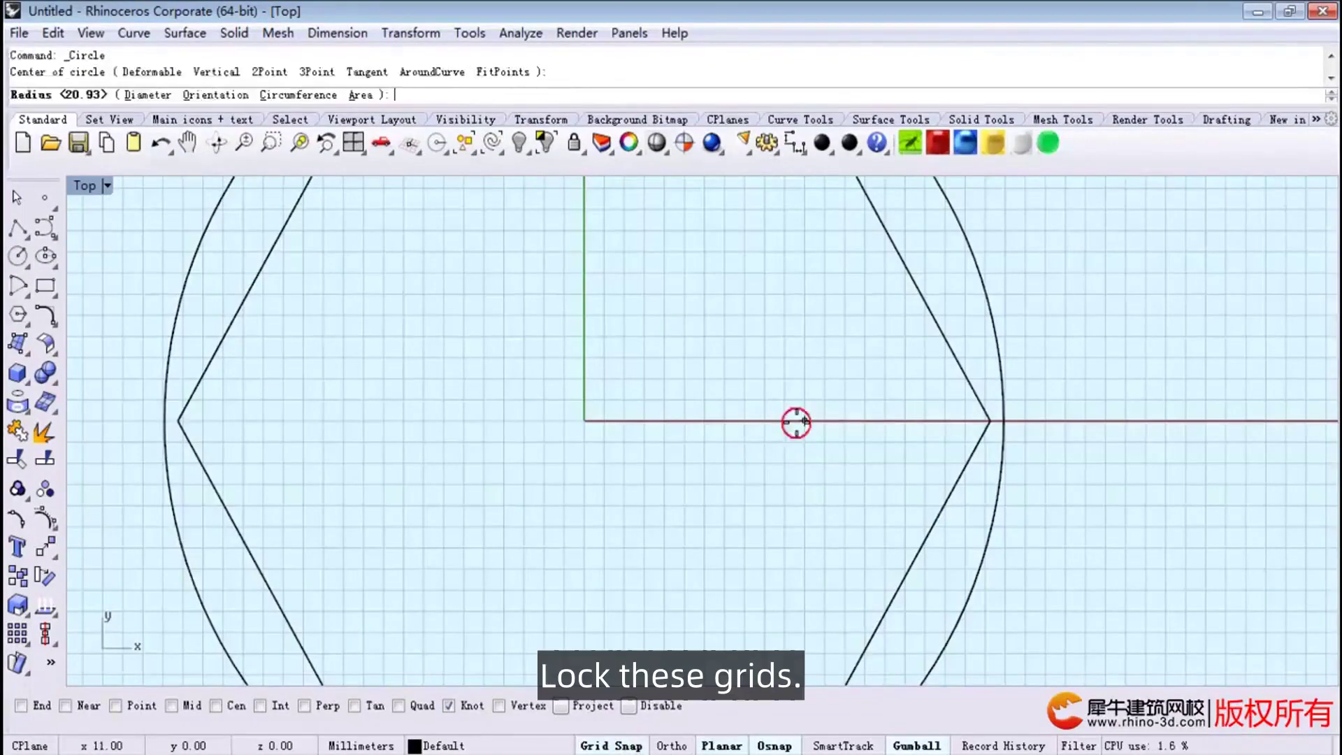
{"action": "scroll", "coordinate": [775, 422], "scroll_direction": "down", "scroll_amount": 3}
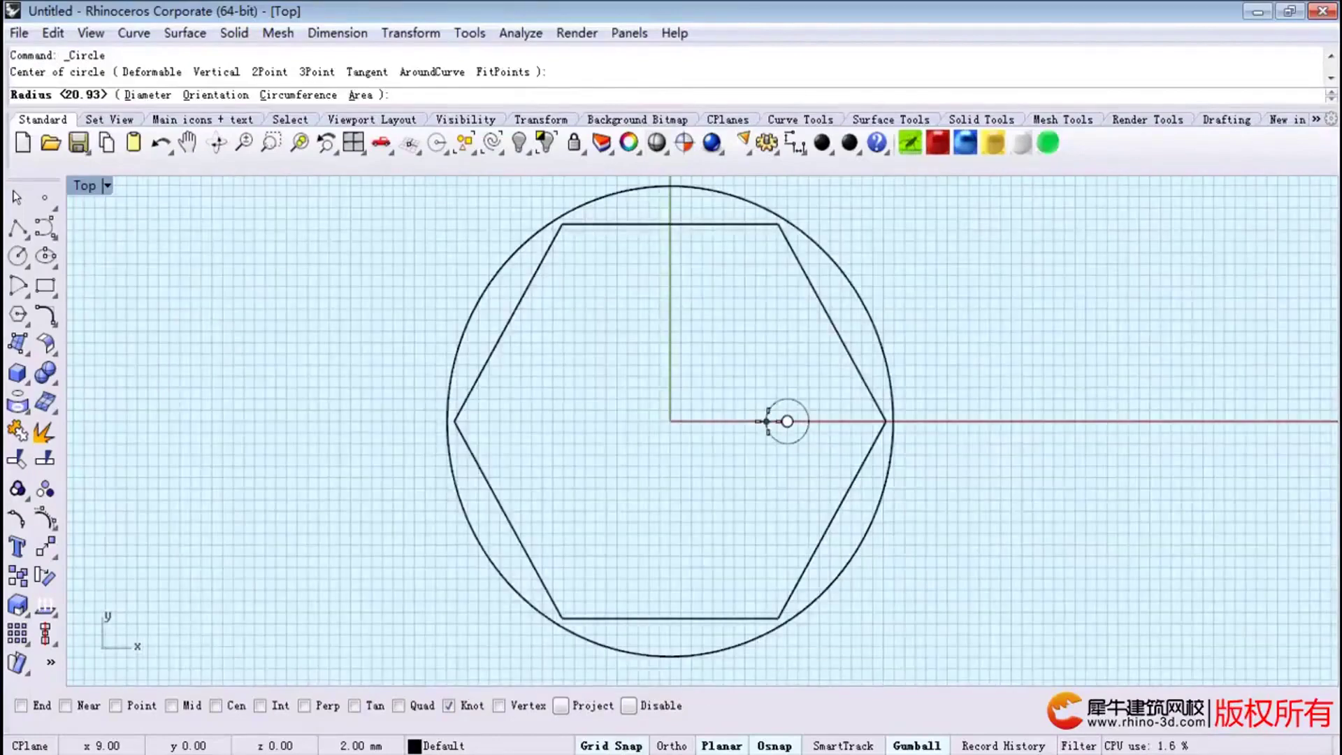
{"action": "scroll", "coordinate": [784, 387], "scroll_direction": "up", "scroll_amount": 2}
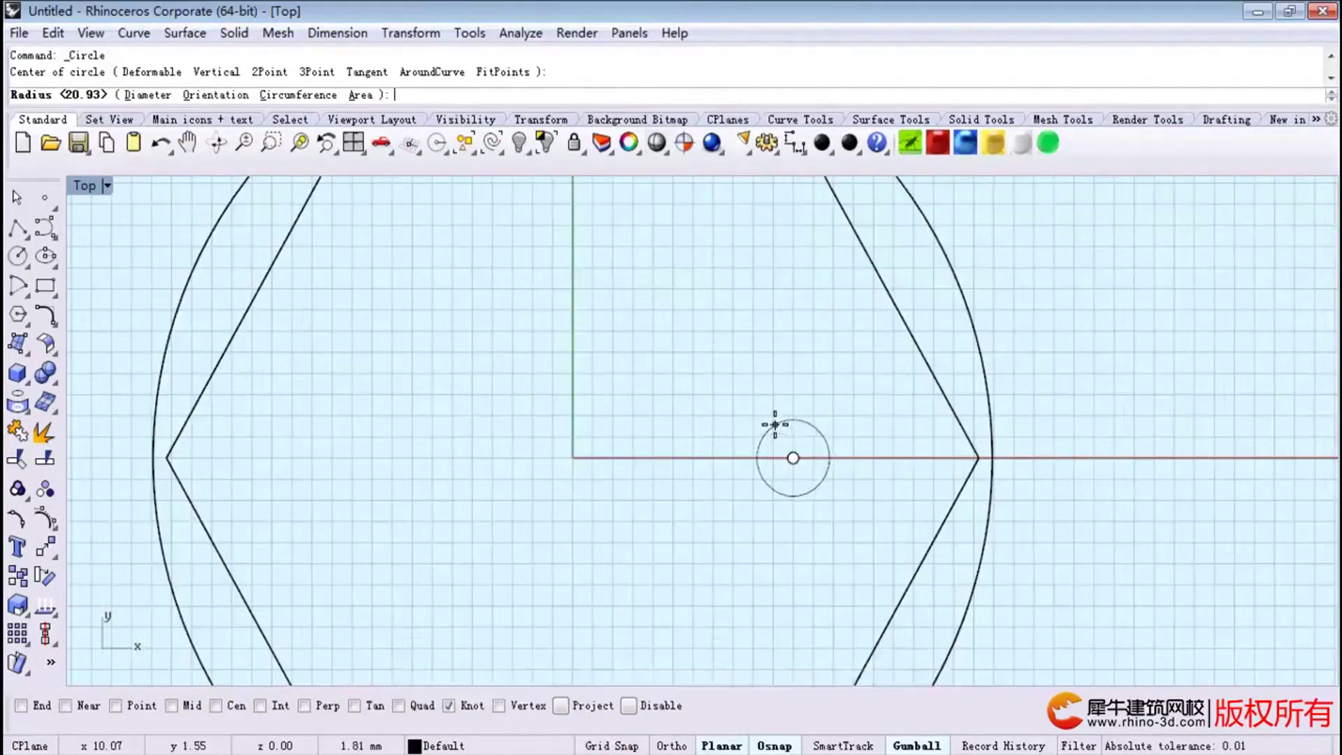
{"action": "left_click", "coordinate": [774, 425]}
{"action": "scroll", "coordinate": [742, 429], "scroll_direction": "down", "scroll_amount": 2}
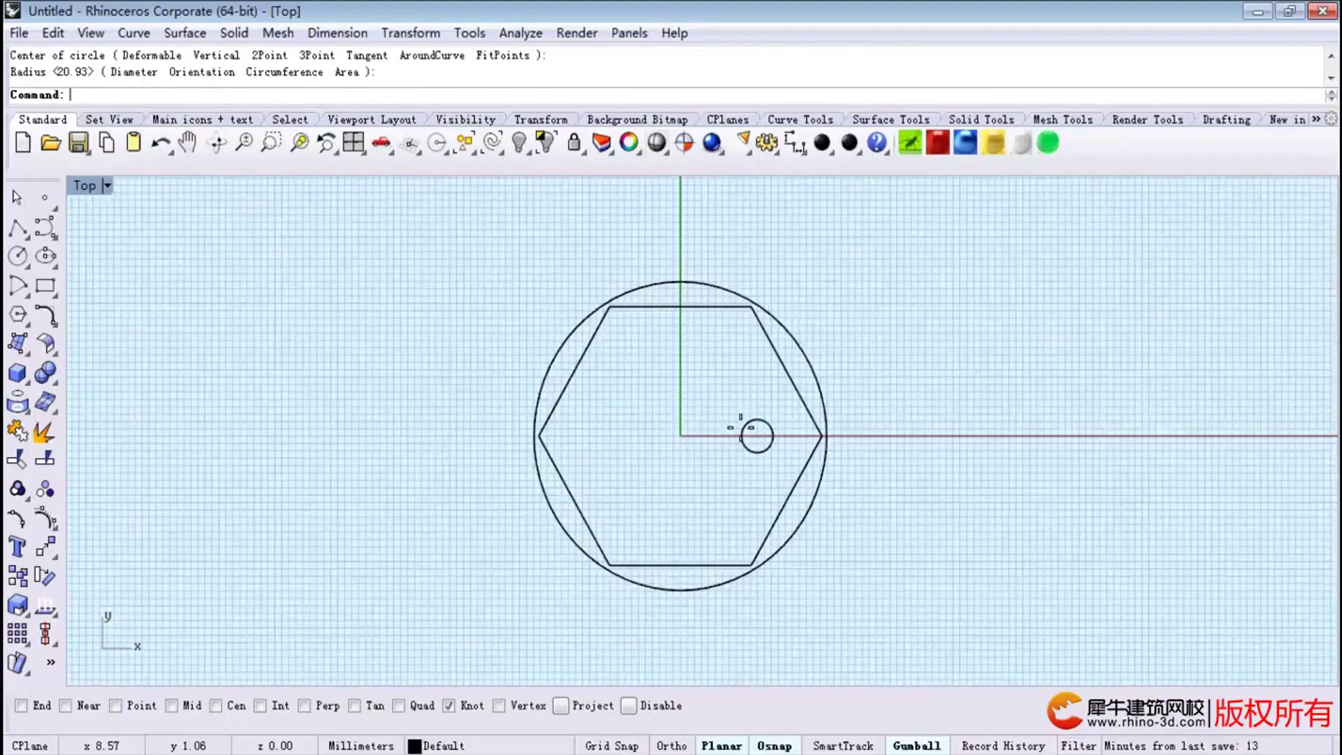
In maximized Perspective, raise all three curves, then lift the small circle higher.
{"action": "double_click", "coordinate": [85, 185]}
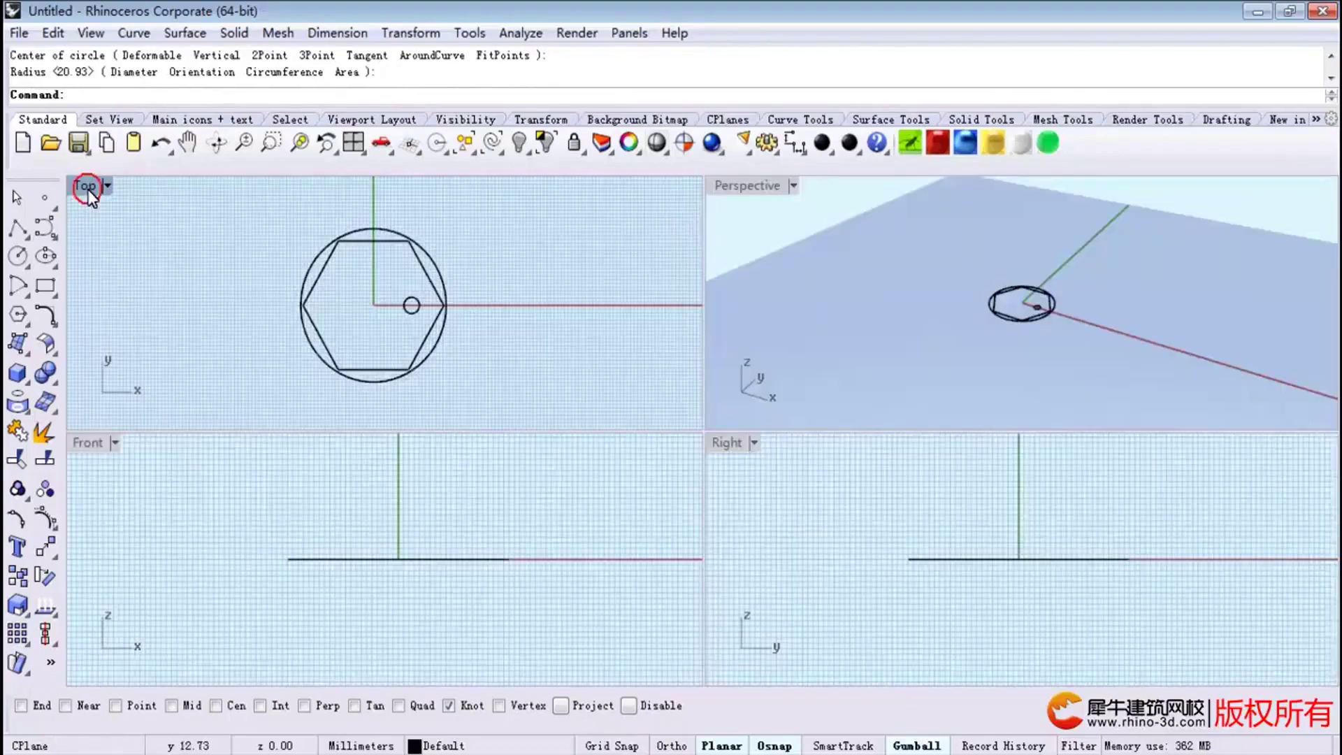
{"action": "double_click", "coordinate": [741, 189]}
{"action": "left_click_drag", "start_coordinate": [914, 600], "coordinate": [539, 329]}
{"action": "left_click_drag", "start_coordinate": [713, 399], "coordinate": [714, 325]}
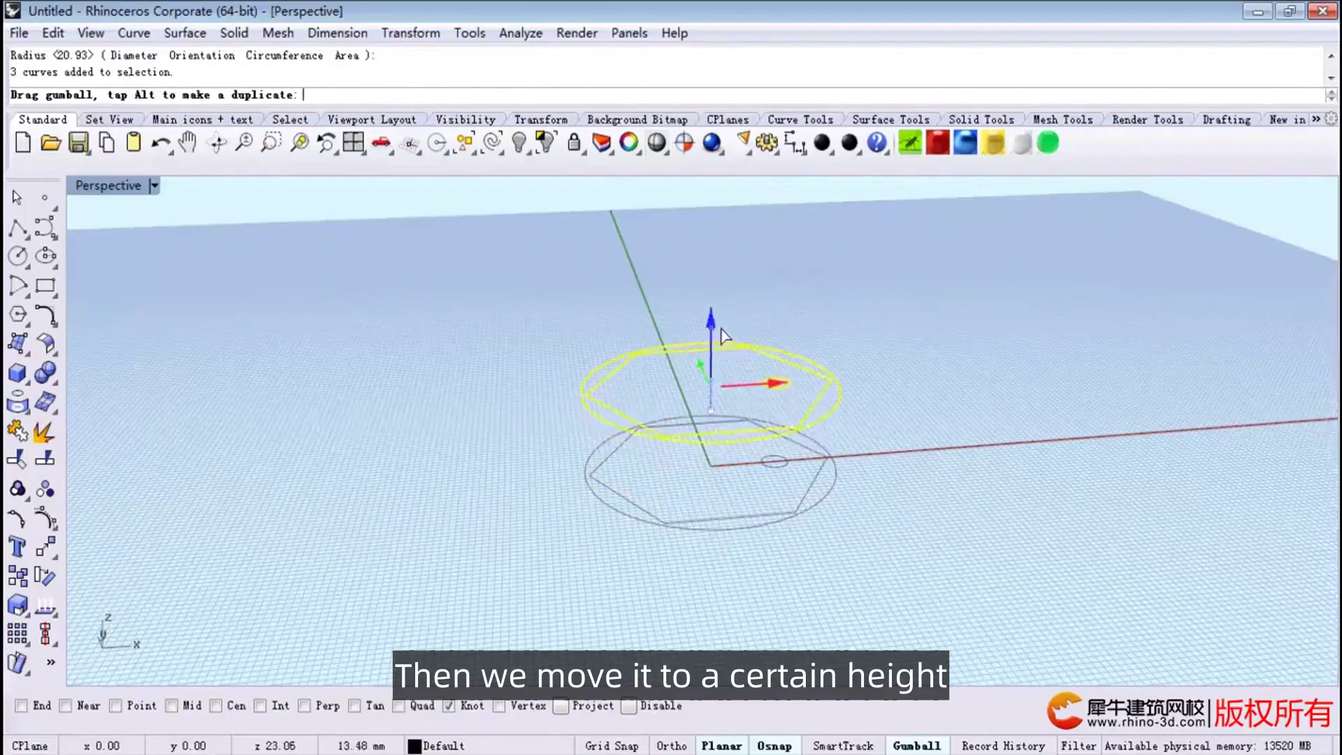
{"action": "key", "text": "Escape"}
{"action": "scroll", "coordinate": [808, 397], "scroll_direction": "up", "scroll_amount": 4}
{"action": "left_click", "coordinate": [809, 382]}
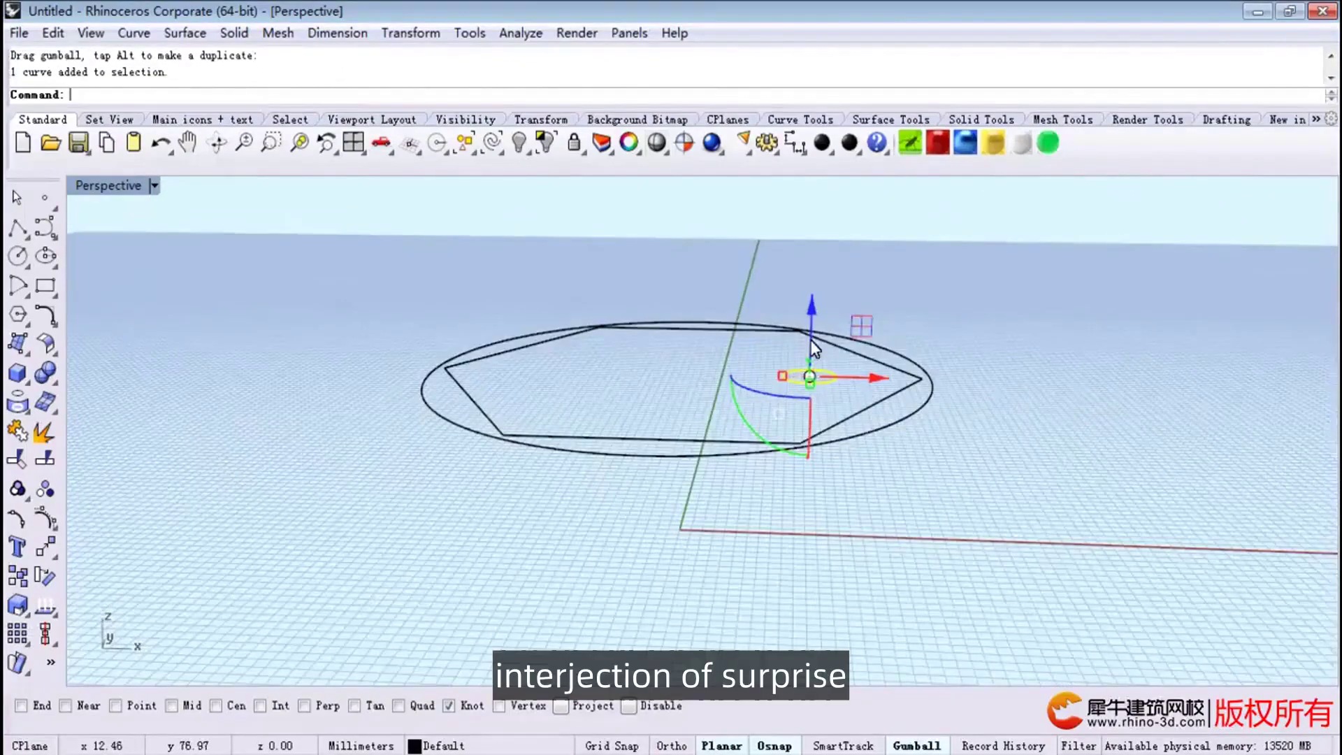
{"action": "left_click_drag", "start_coordinate": [815, 341], "coordinate": [814, 226]}
{"action": "key", "text": "Escape"}
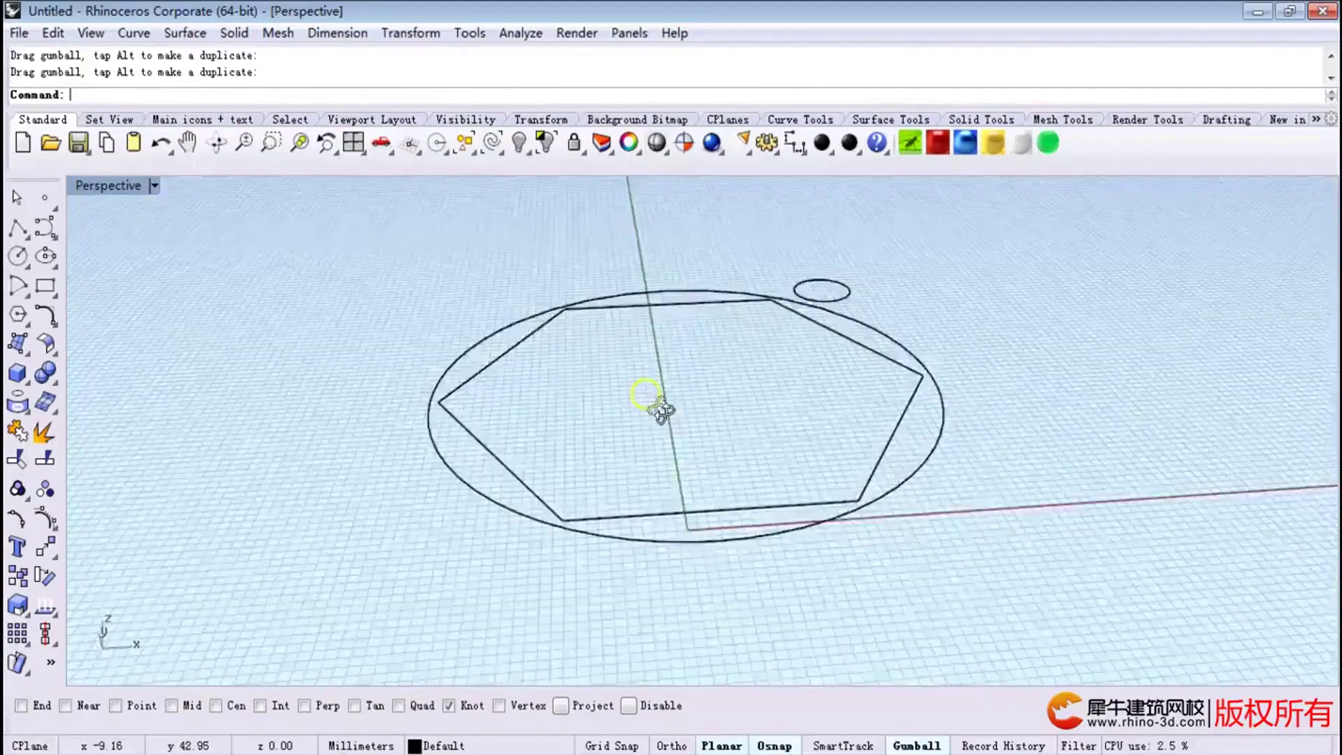
{"action": "right_click_drag", "start_coordinate": [660, 389], "coordinate": [766, 437]}
With Quad snap on, draw a curve from the circle's left quadrant to the raised small circle.
{"action": "left_click", "coordinate": [18, 233]}
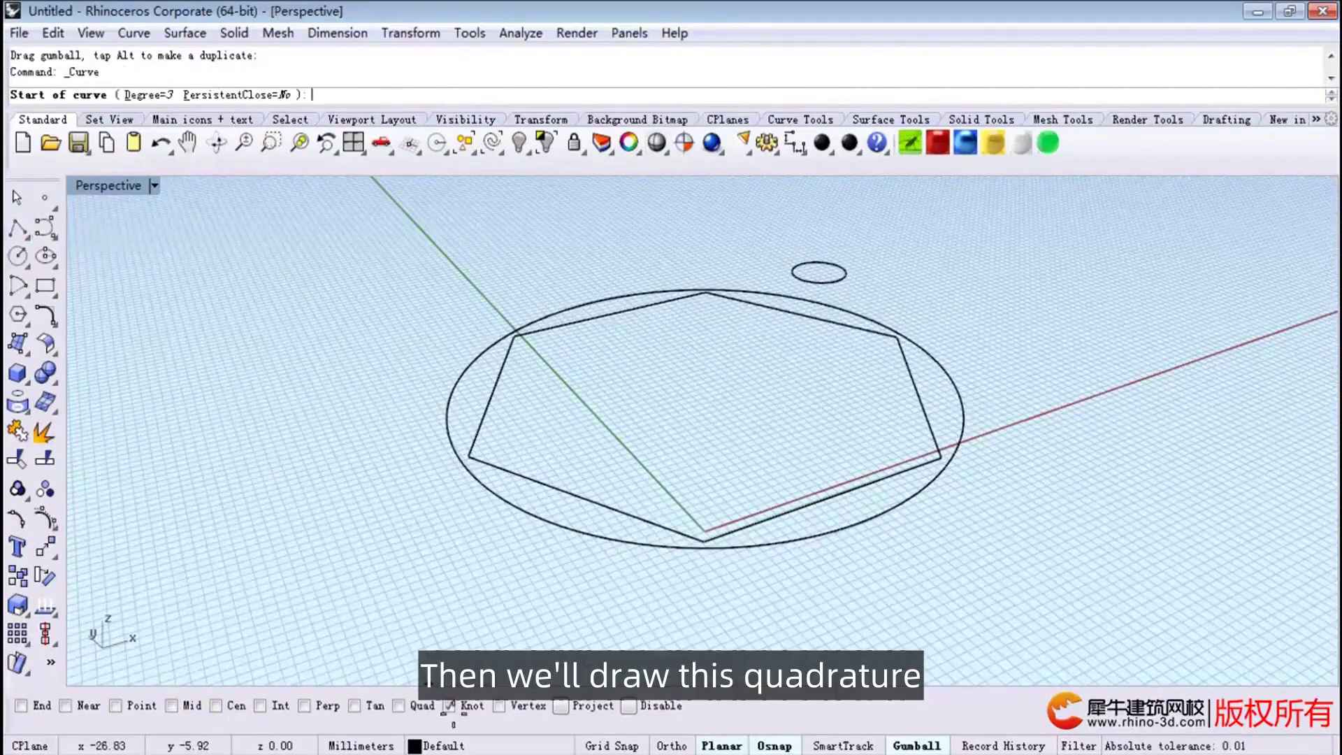
{"action": "left_click", "coordinate": [400, 704]}
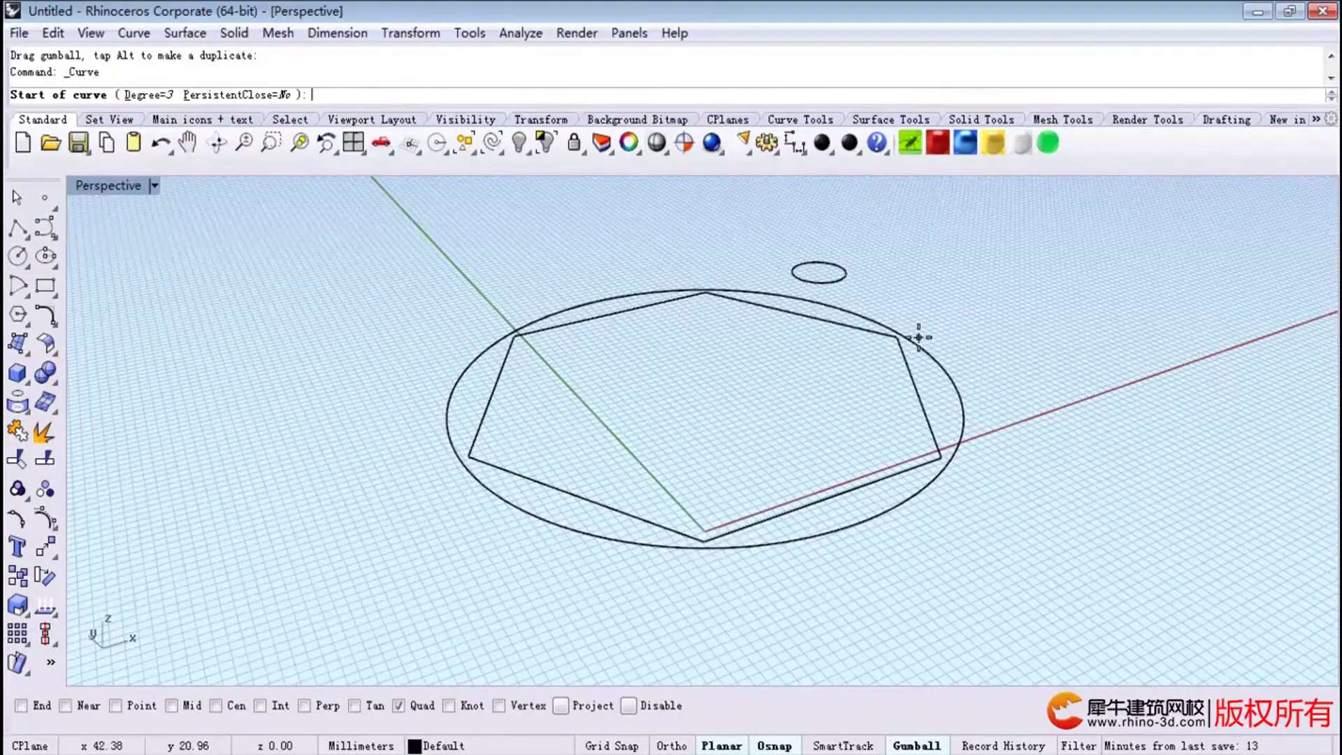
{"action": "double_click", "coordinate": [97, 186]}
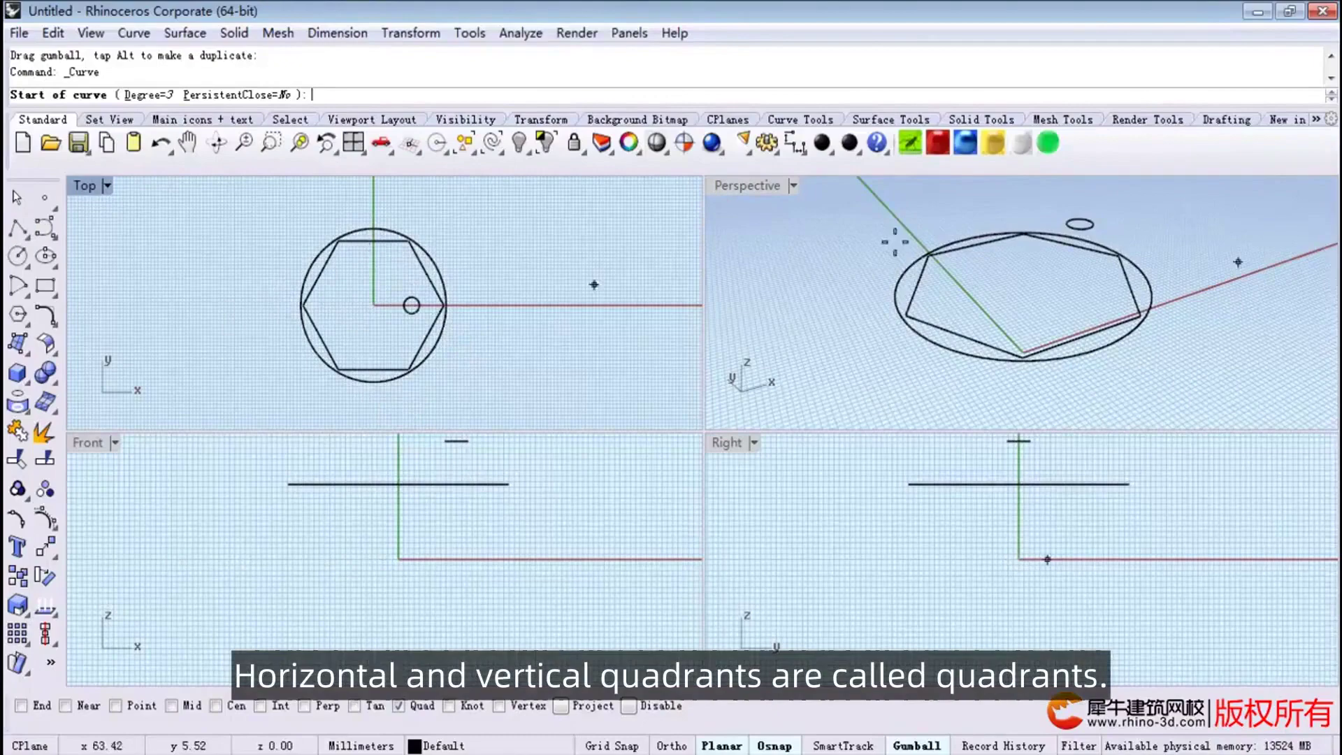
{"action": "left_click", "coordinate": [1070, 226]}
{"action": "left_click", "coordinate": [933, 341]}
{"action": "key", "text": "Return"}
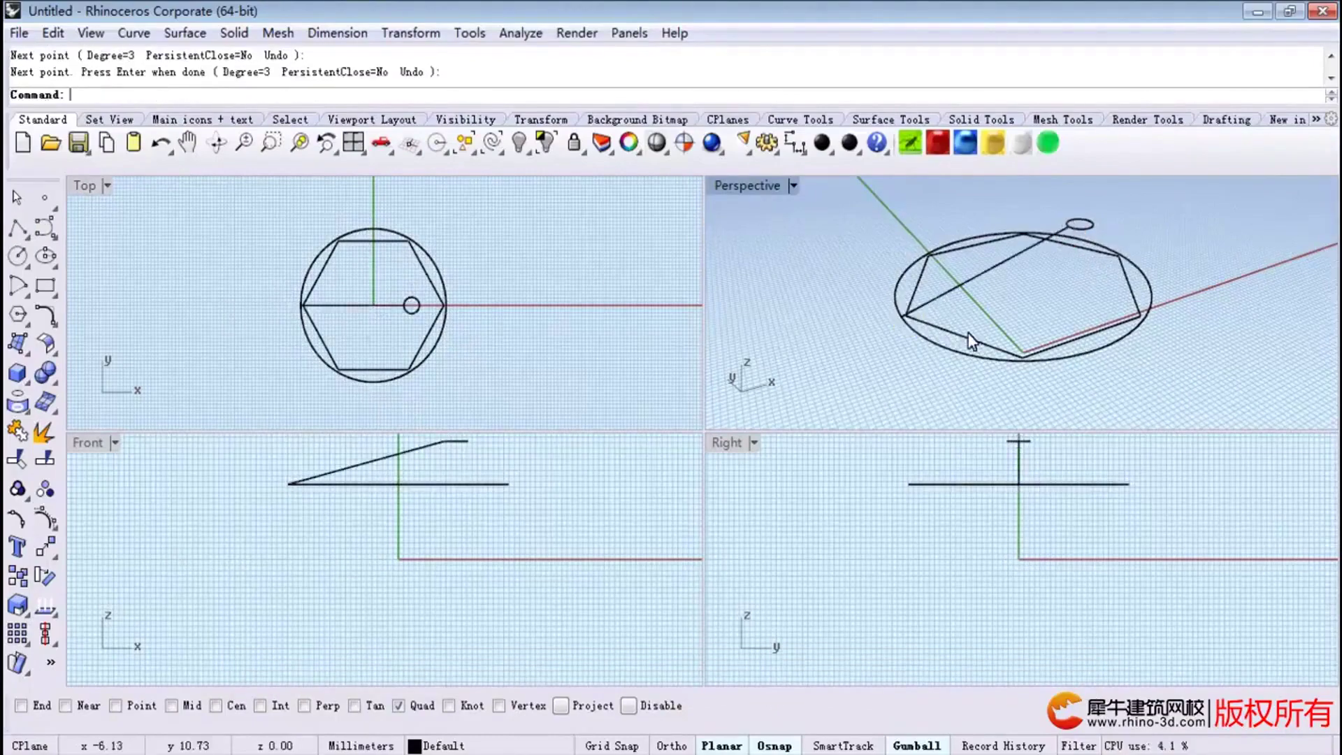
{"action": "left_click", "coordinate": [986, 274]}
{"action": "mouse_move", "coordinate": [985, 268]}
{"action": "right_mouse_down"}
{"action": "mouse_move", "coordinate": [947, 263]}
{"action": "mouse_move", "coordinate": [948, 305]}
{"action": "right_mouse_up"}
Lift the upper control points of the slanted curve and small circle with the gumball.
{"action": "double_click", "coordinate": [739, 185]}
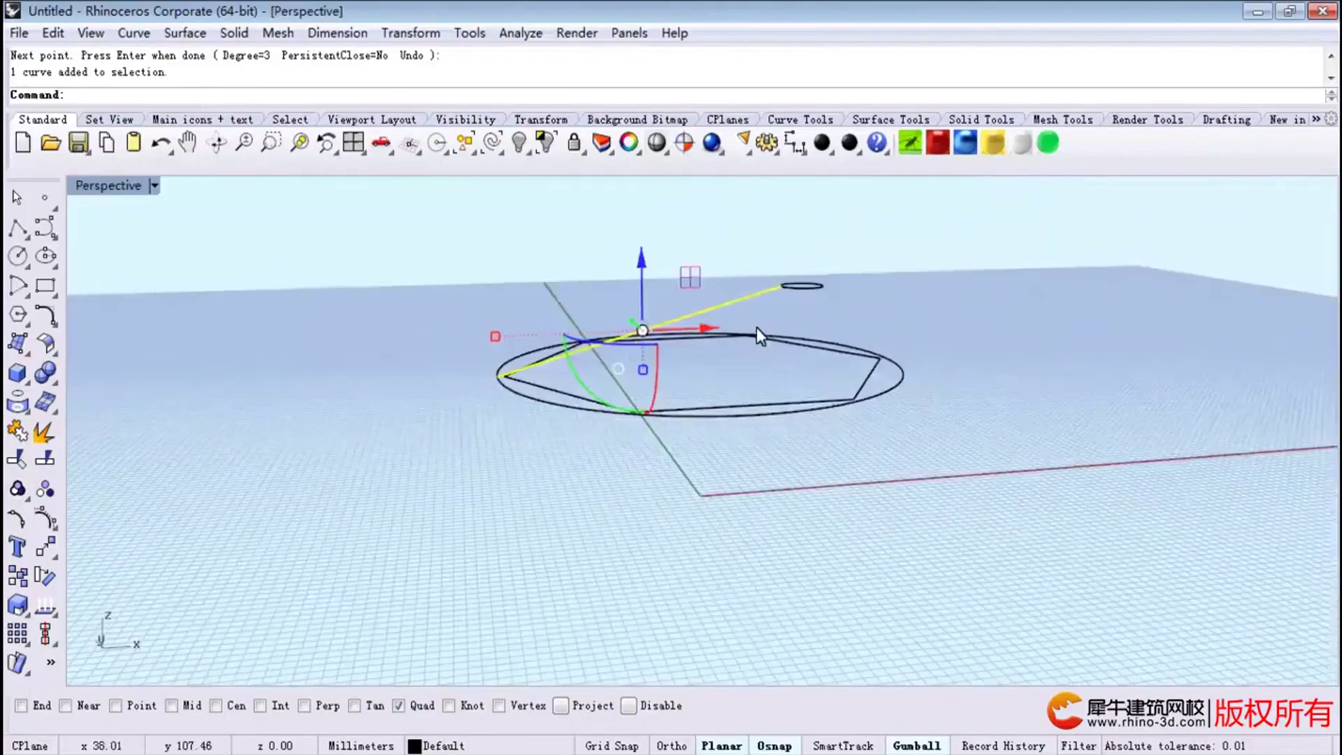
{"action": "scroll", "coordinate": [756, 327], "scroll_direction": "up", "scroll_amount": 2}
{"action": "left_click", "coordinate": [916, 311]}
{"action": "left_click", "coordinate": [406, 387]}
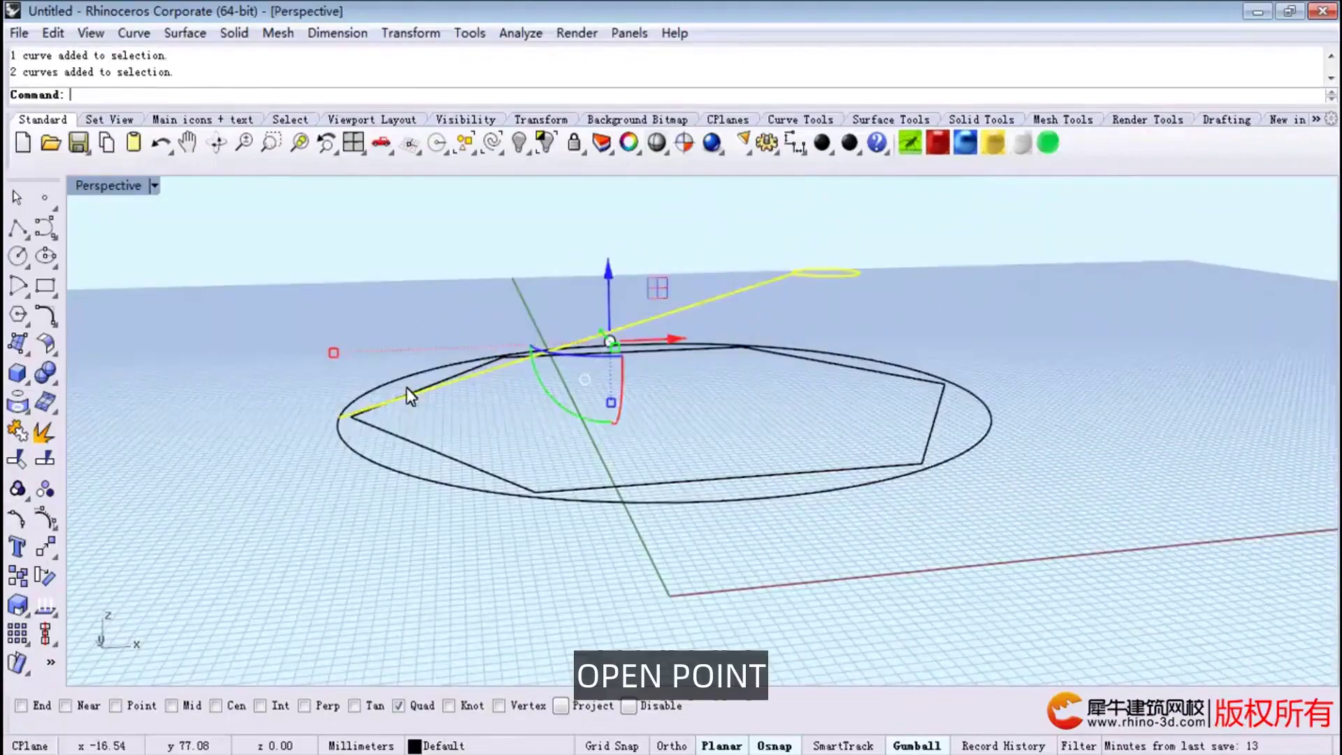
{"action": "left_click", "coordinate": [42, 522]}
{"action": "left_click_drag", "start_coordinate": [702, 238], "coordinate": [944, 315]}
{"action": "scroll", "coordinate": [799, 387], "scroll_direction": "down", "scroll_amount": 2}
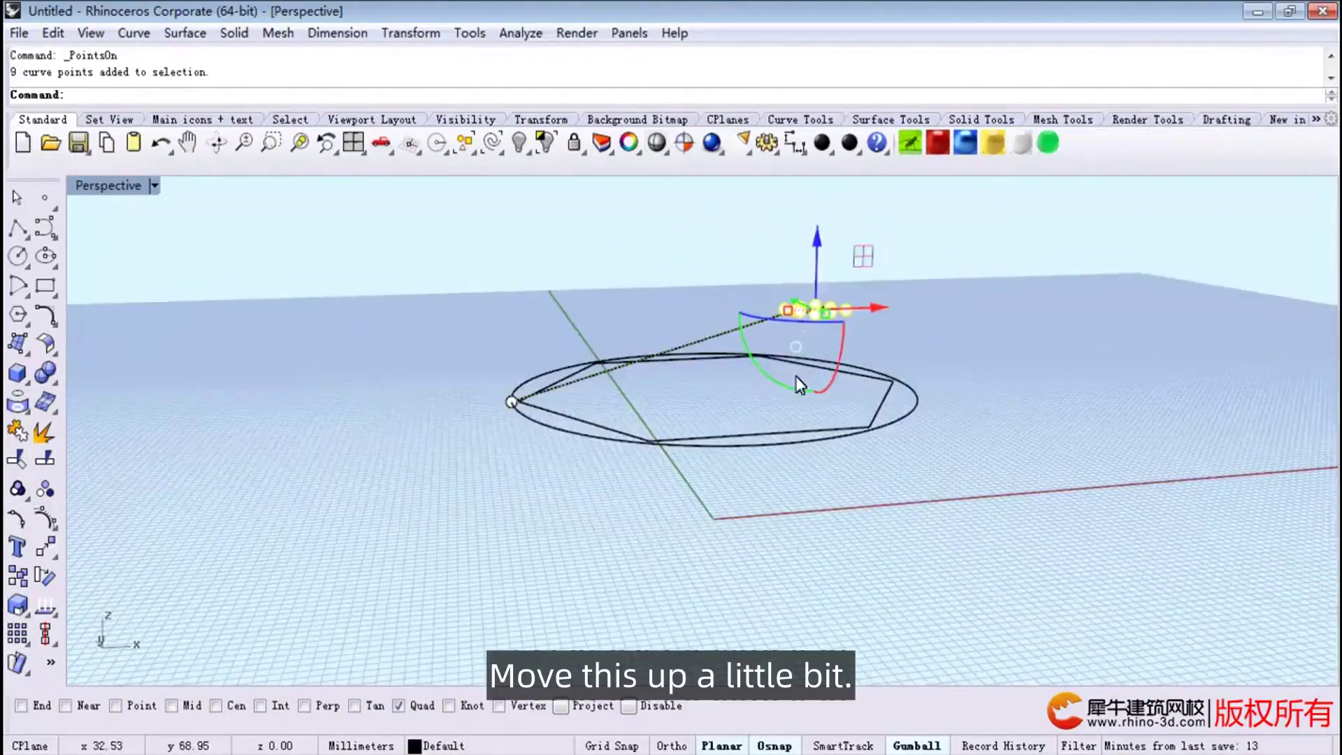
{"action": "left_click_drag", "start_coordinate": [819, 262], "coordinate": [819, 230]}
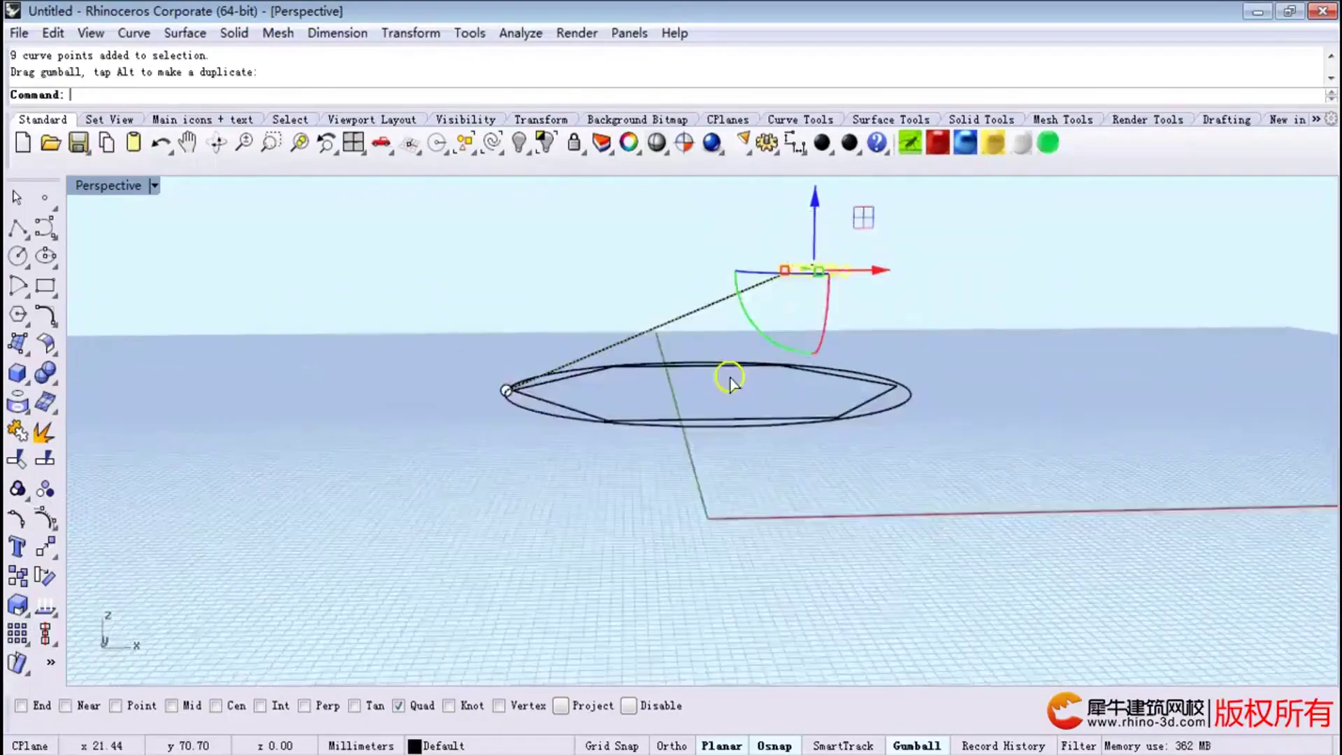
{"action": "mouse_move", "coordinate": [820, 229]}
{"action": "right_mouse_down"}
{"action": "mouse_move", "coordinate": [700, 339]}
{"action": "mouse_move", "coordinate": [796, 245]}
{"action": "right_mouse_up"}
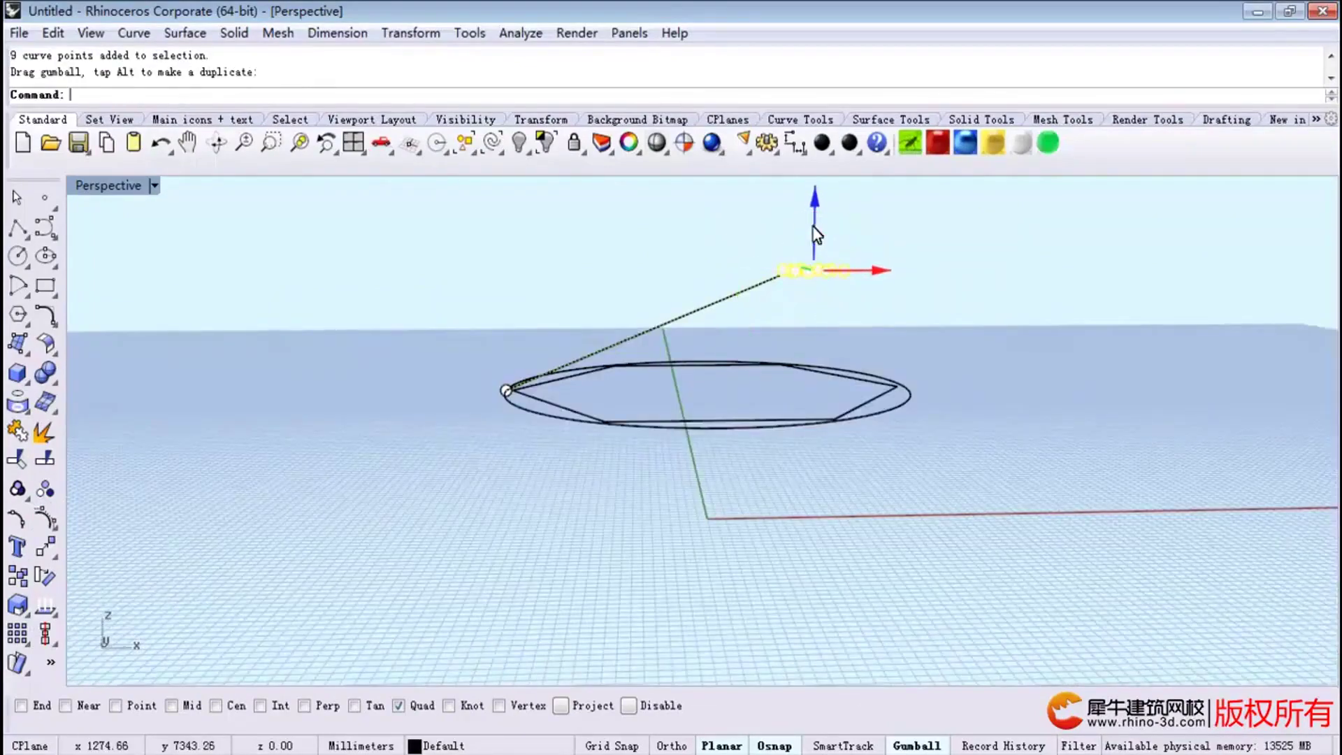
{"action": "left_click_drag", "start_coordinate": [819, 227], "coordinate": [817, 229]}
Hide the control points and select the straight connecting line from above.
{"action": "left_click", "coordinate": [155, 411]}
{"action": "left_click", "coordinate": [46, 515]}
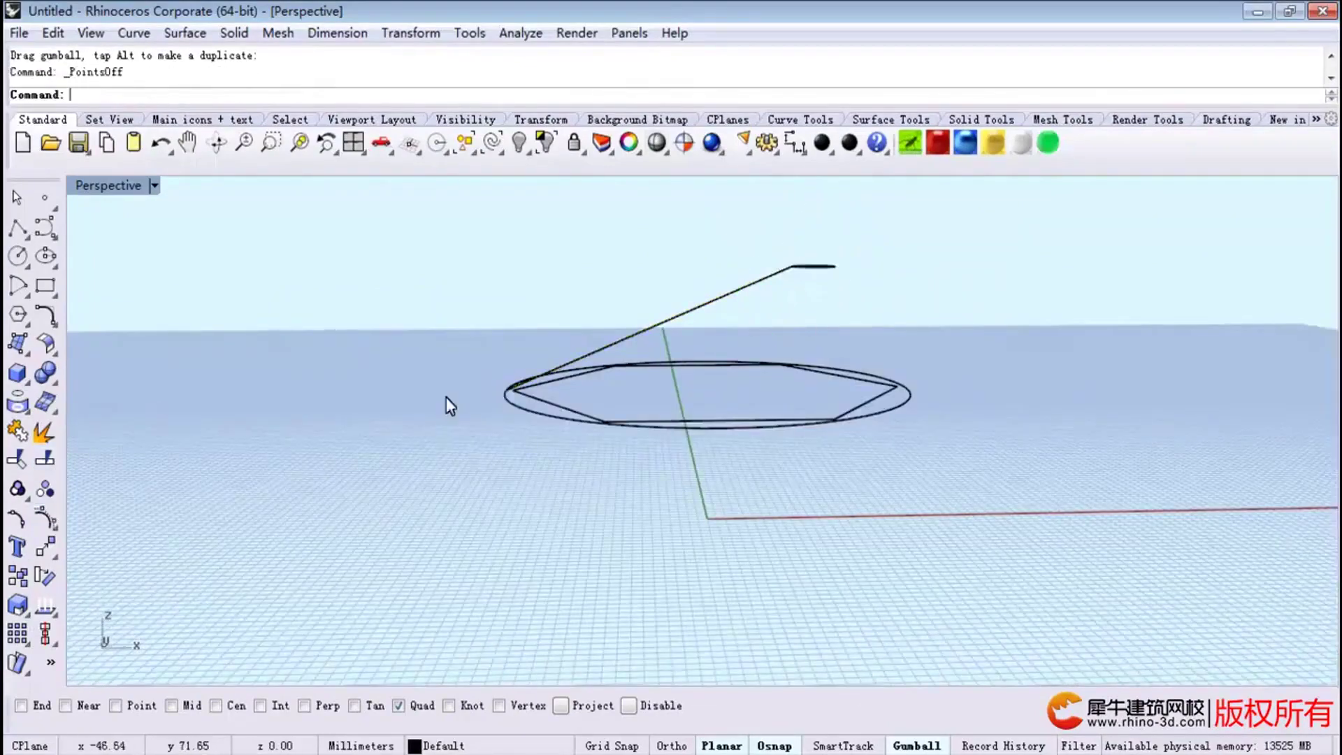
{"action": "right_click_drag", "start_coordinate": [448, 405], "coordinate": [705, 325]}
{"action": "left_click", "coordinate": [705, 326]}
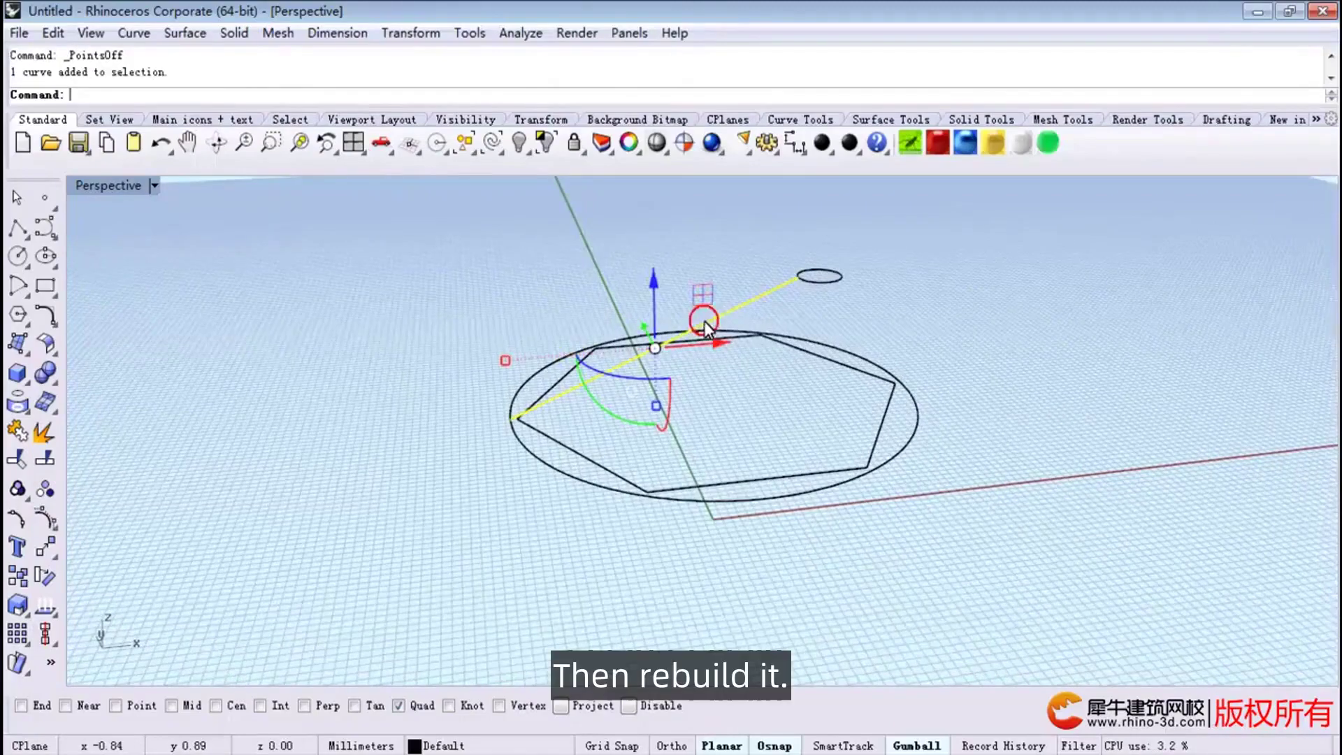
Rebuild the connecting line as a degree-2 curve.
{"action": "left_click", "coordinate": [46, 315]}
{"action": "left_click", "coordinate": [134, 381]}
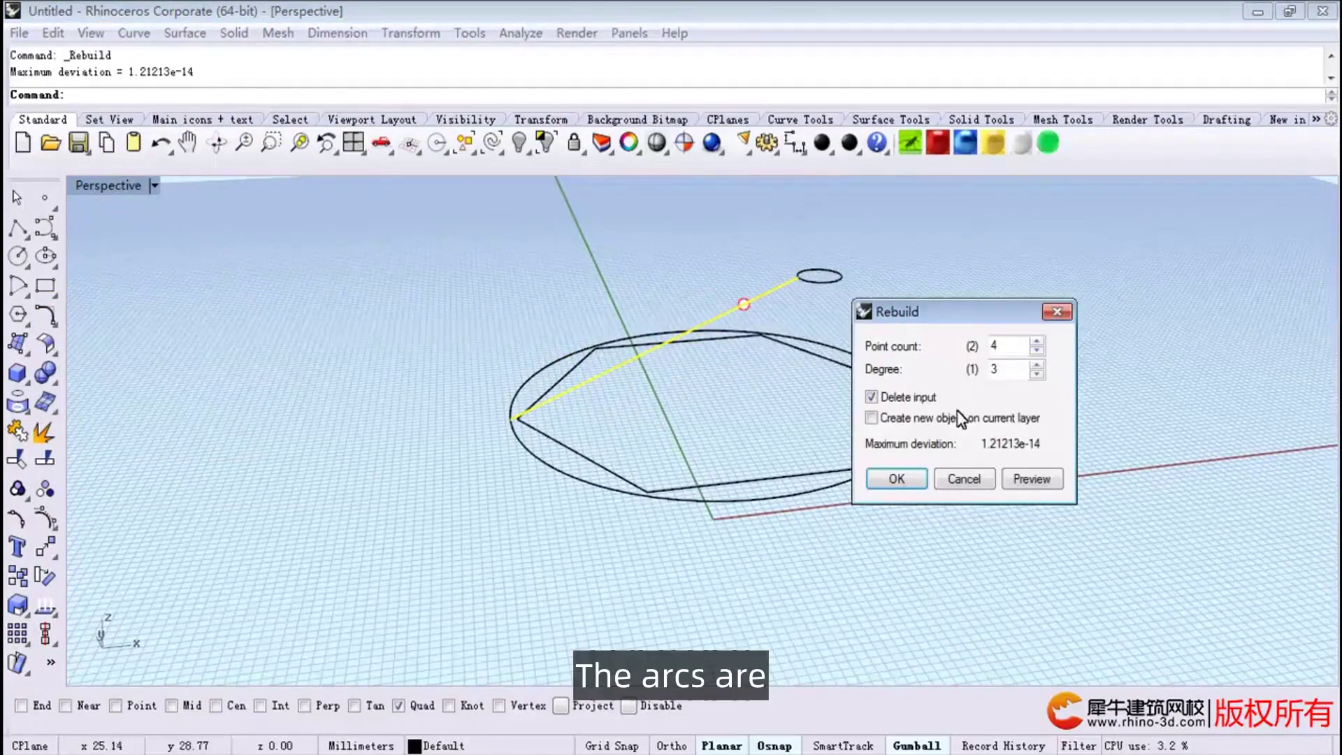
{"action": "mouse_move", "coordinate": [629, 419]}
{"action": "right_mouse_down"}
{"action": "mouse_move", "coordinate": [663, 372]}
{"action": "mouse_move", "coordinate": [599, 374]}
{"action": "right_mouse_up"}
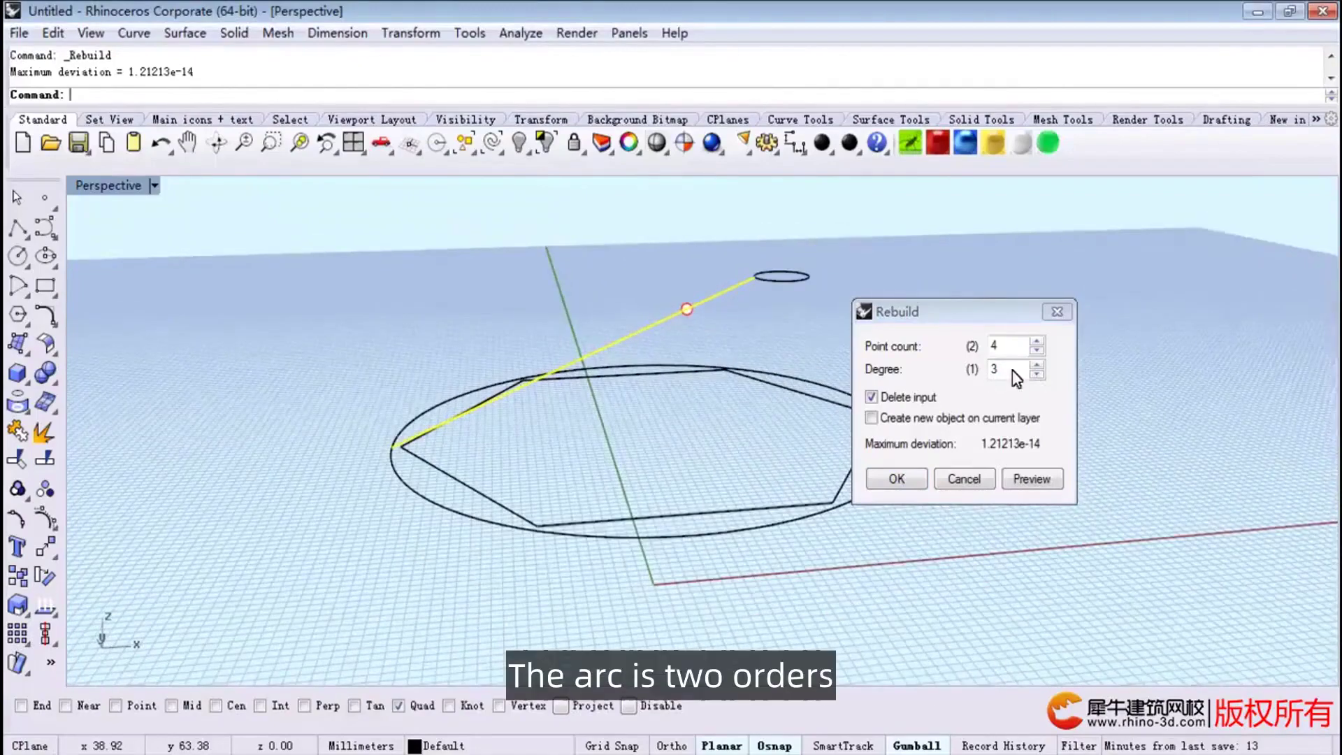
{"action": "left_click", "coordinate": [1035, 373]}
{"action": "left_click", "coordinate": [1000, 346]}
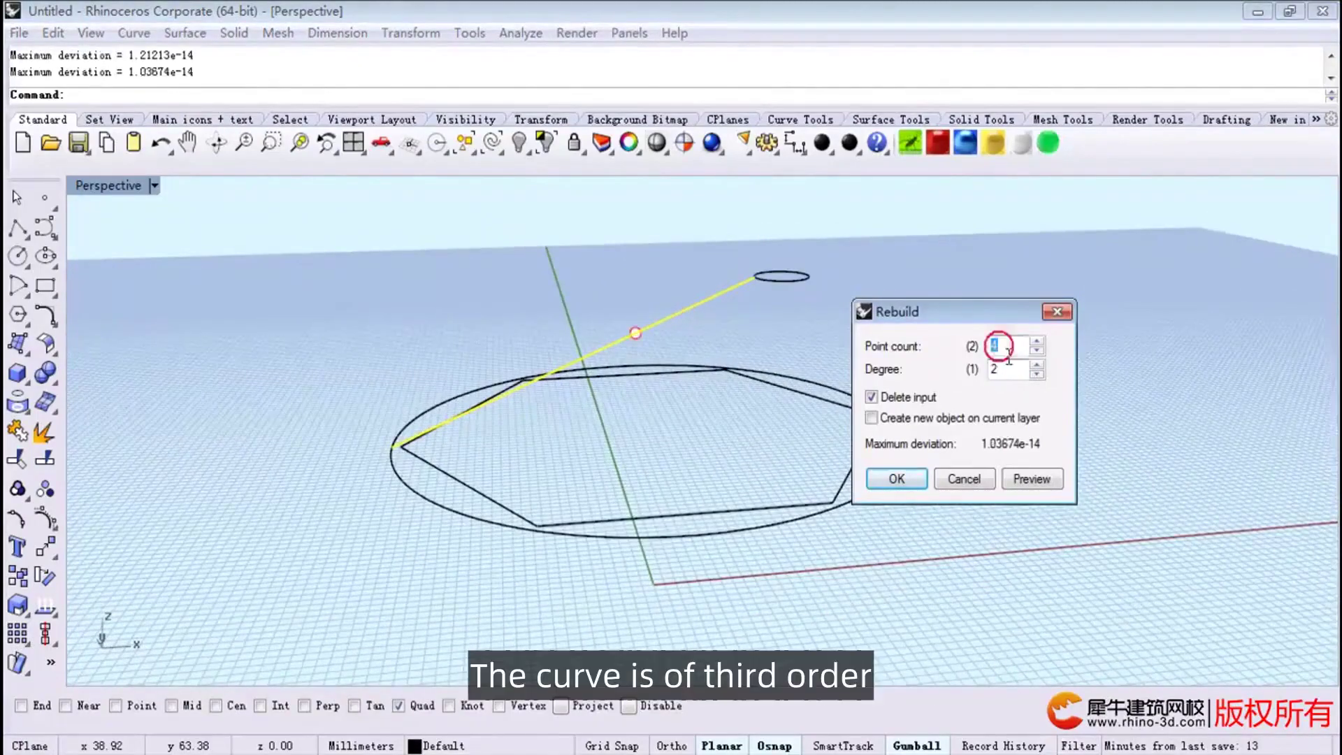
{"action": "type", "text": "3"}
{"action": "left_click", "coordinate": [897, 478]}
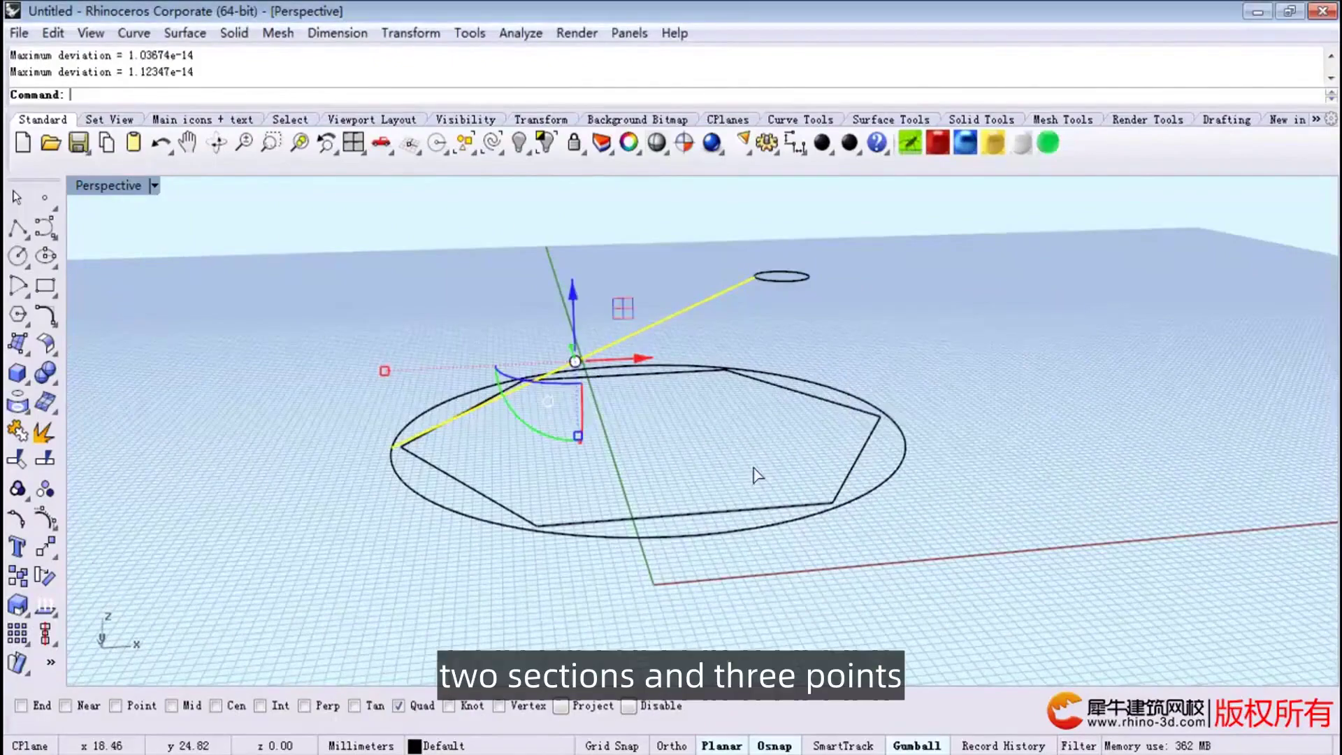
Raise the rebuilt curve's middle control point into an upward arc, then hide the points.
{"action": "left_click", "coordinate": [46, 515]}
{"action": "right_click_drag", "start_coordinate": [126, 503], "coordinate": [511, 320]}
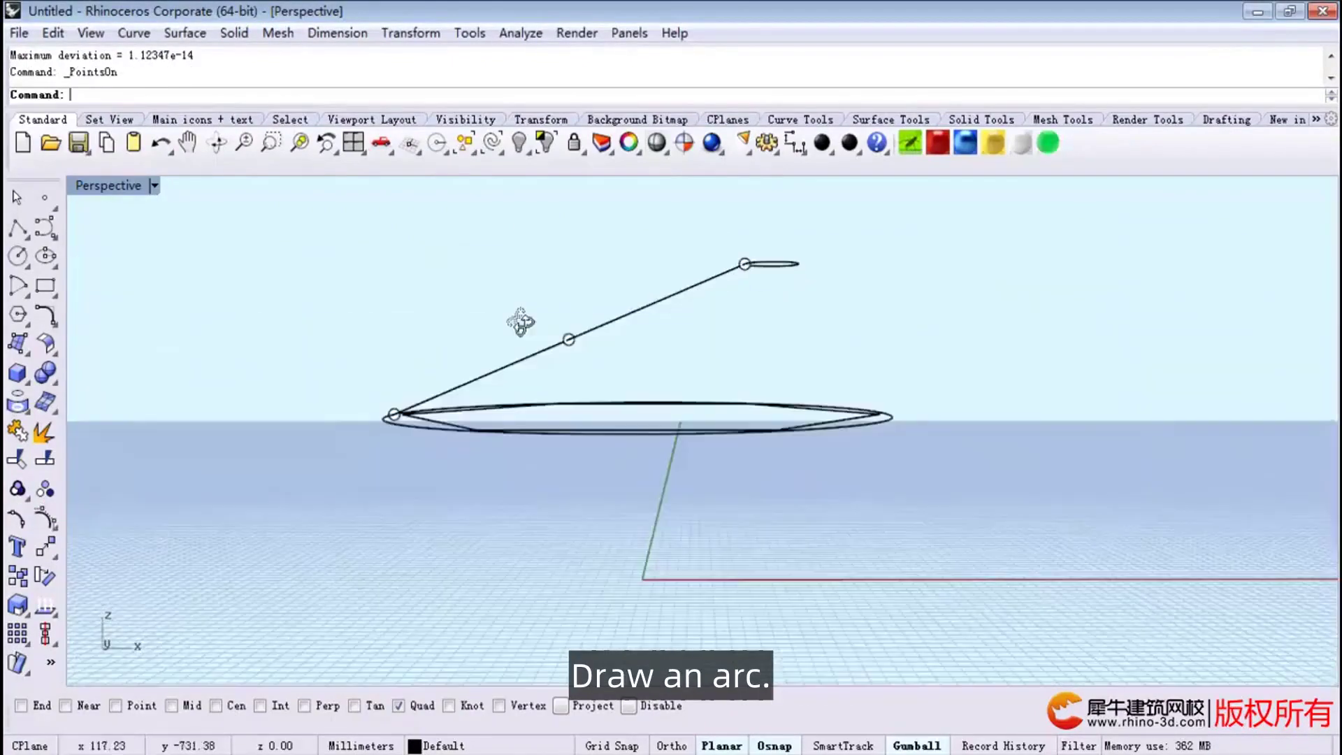
{"action": "left_click", "coordinate": [568, 339]}
{"action": "left_click_drag", "start_coordinate": [595, 340], "coordinate": [602, 315]}
{"action": "left_click", "coordinate": [770, 362]}
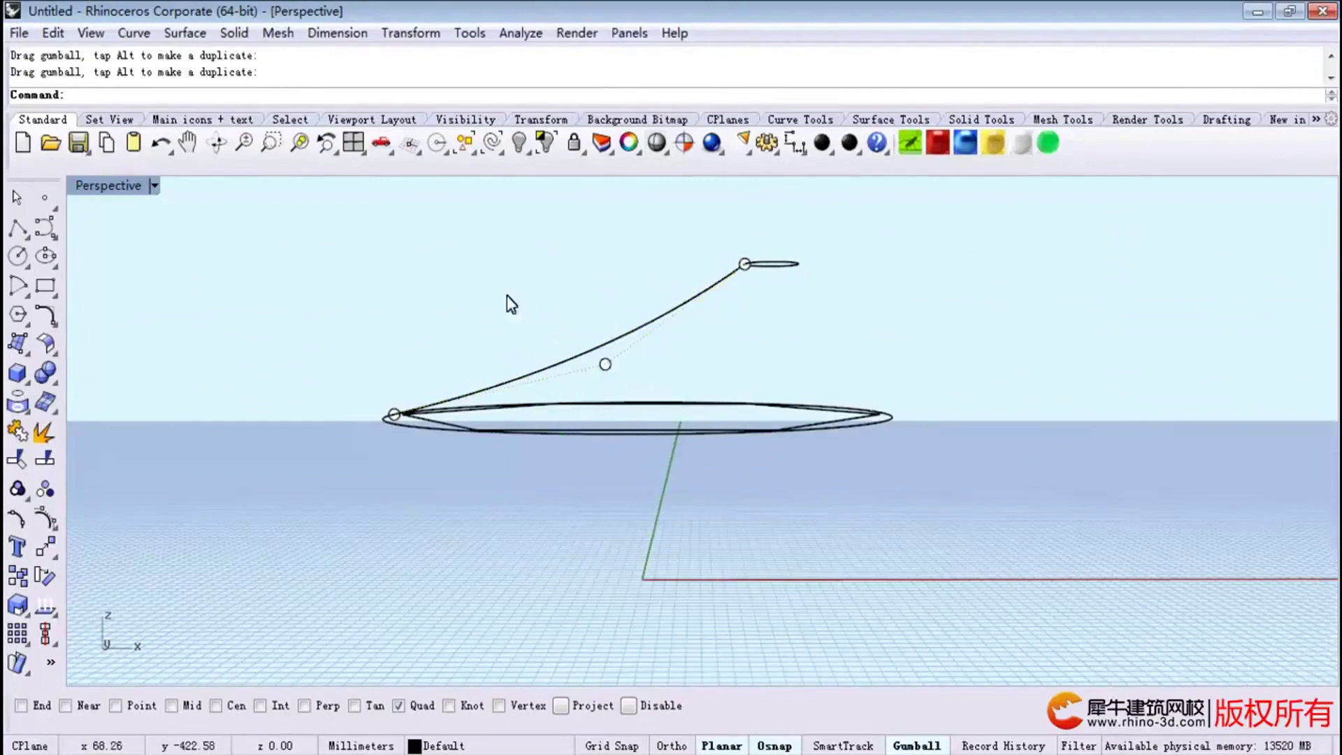
{"action": "right_click", "coordinate": [45, 517]}
{"action": "right_click_drag", "start_coordinate": [94, 493], "coordinate": [473, 354]}
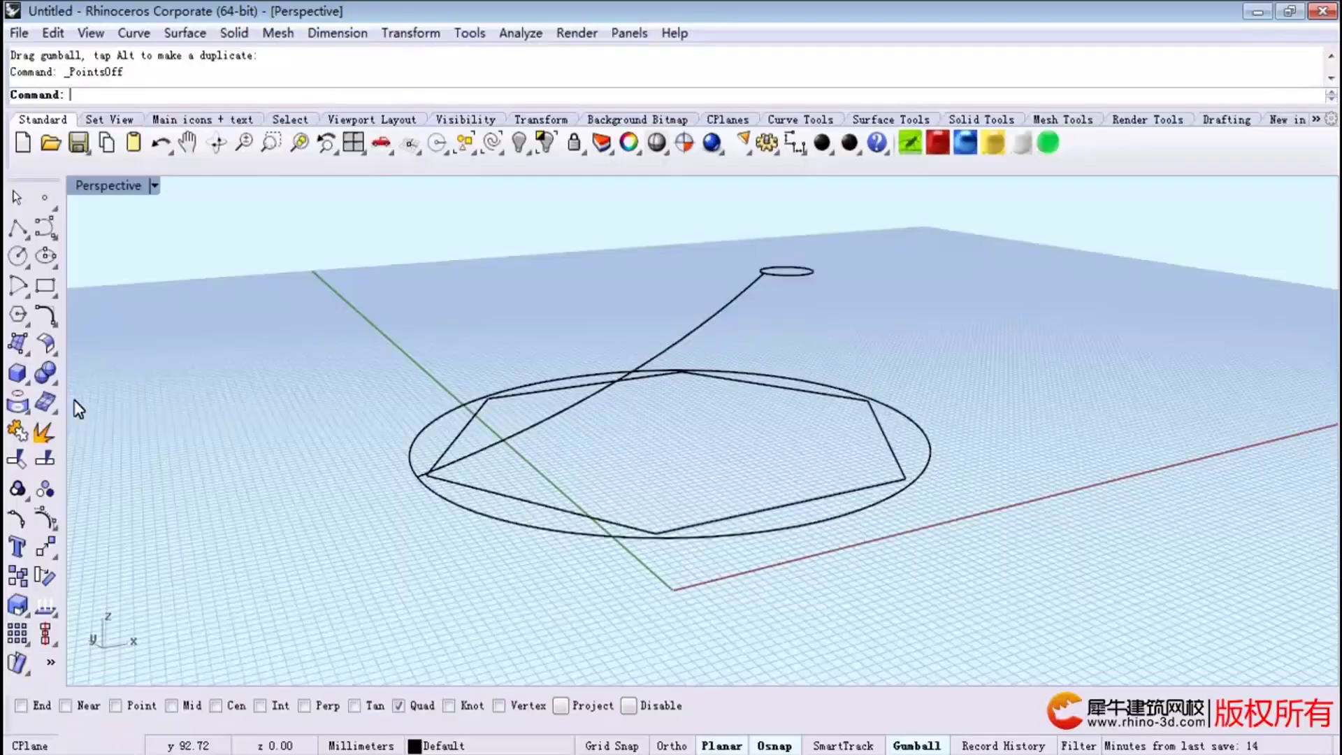
Sweep2 a surface with the top ellipse and large circle as rails and the curved line as cross section.
{"action": "left_click", "coordinate": [22, 347]}
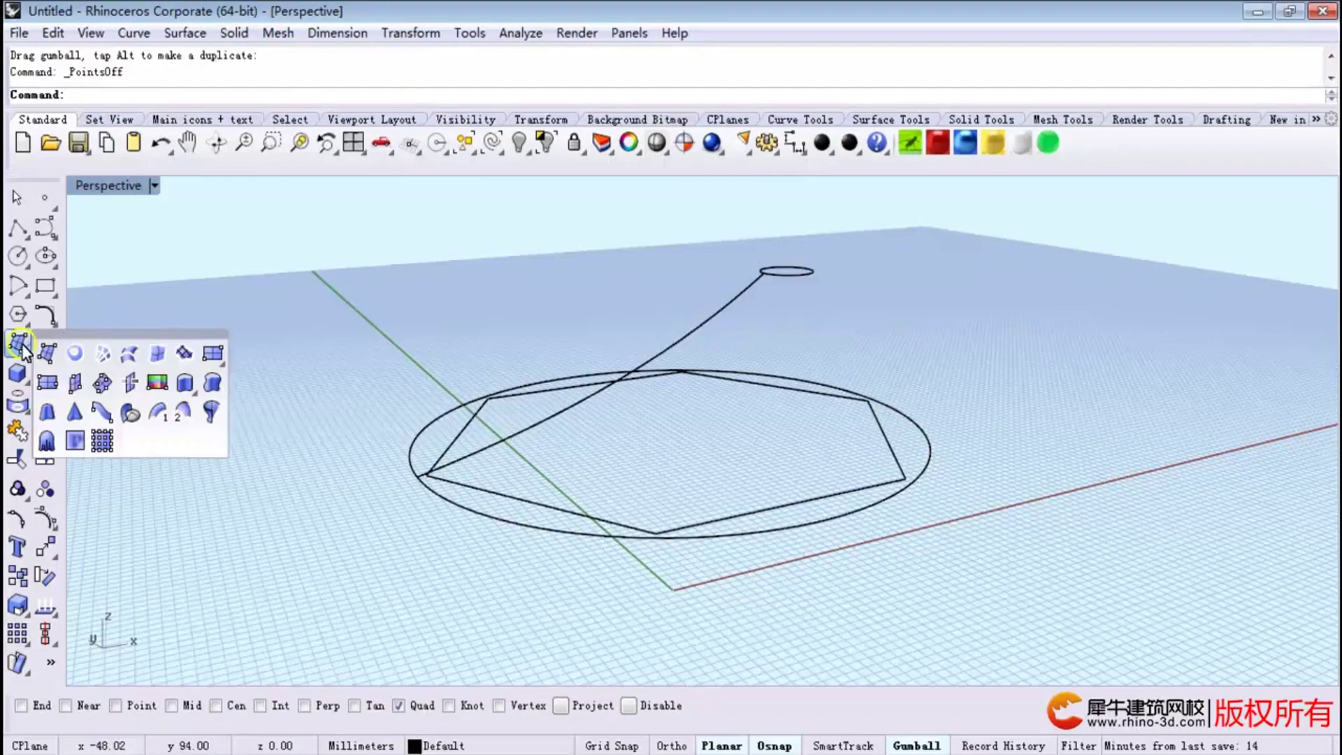
{"action": "left_click_drag", "start_coordinate": [97, 333], "coordinate": [193, 278]}
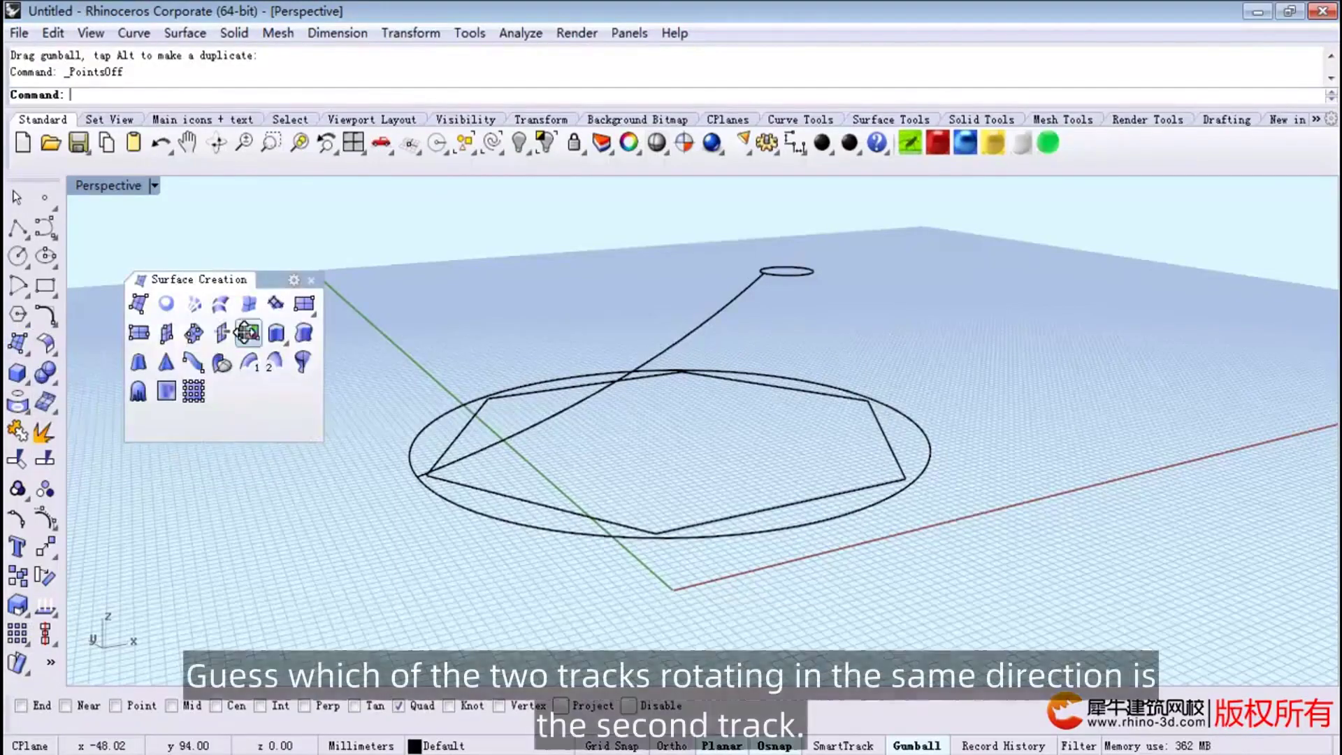
{"action": "left_click", "coordinate": [276, 365]}
{"action": "left_click", "coordinate": [787, 267]}
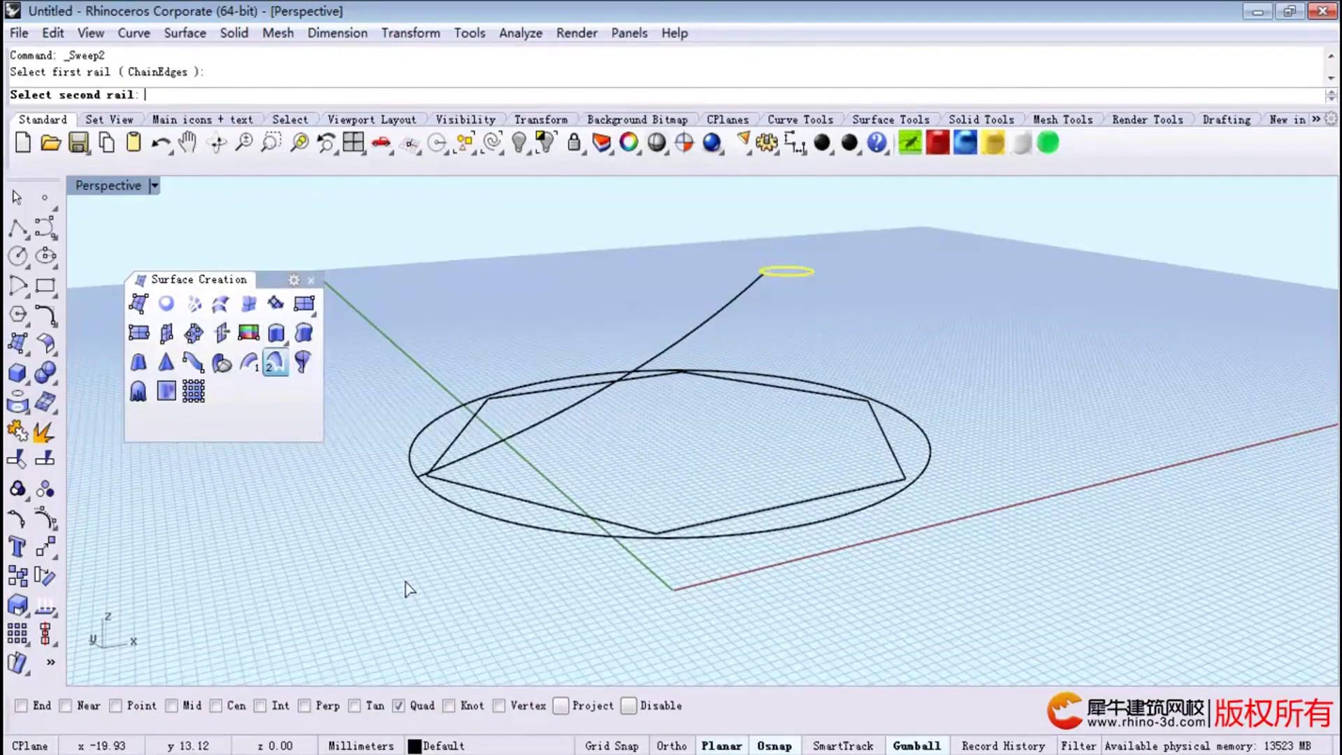
{"action": "left_click", "coordinate": [444, 501]}
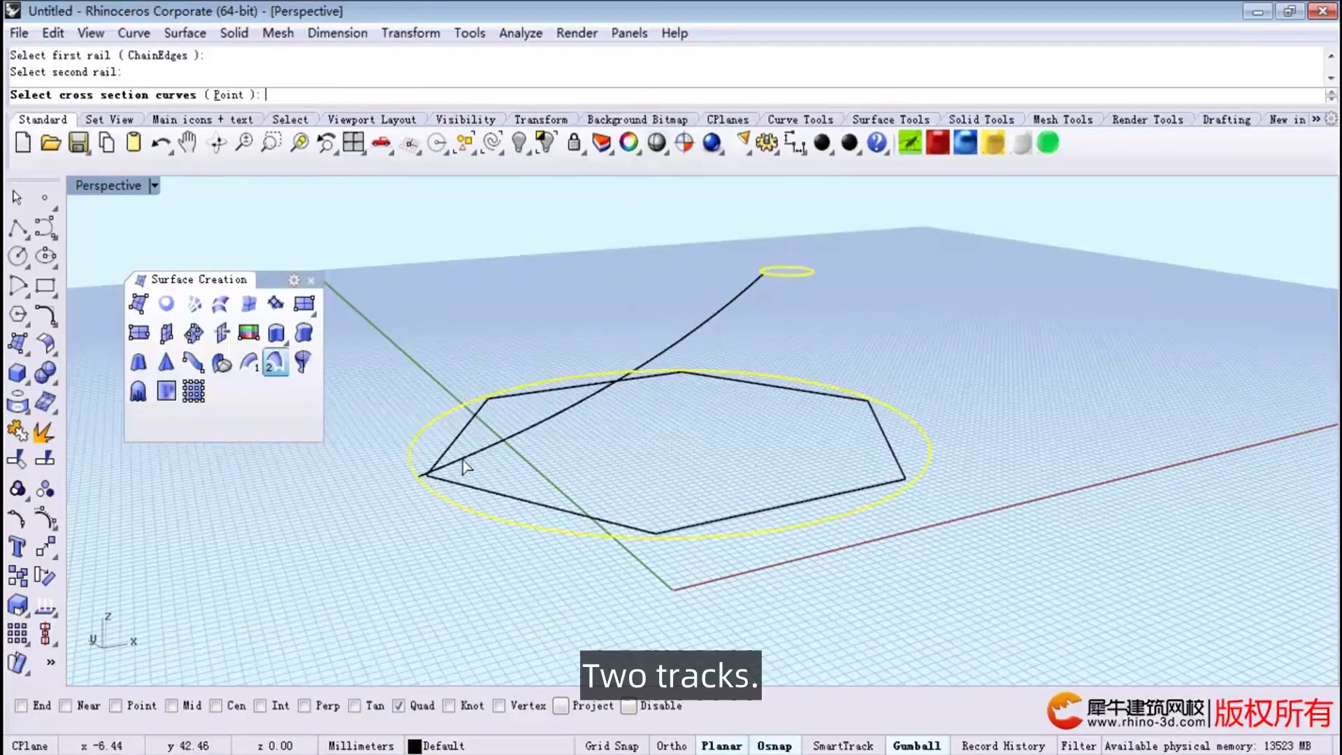
{"action": "left_click", "coordinate": [463, 465]}
{"action": "key", "text": "Return"}
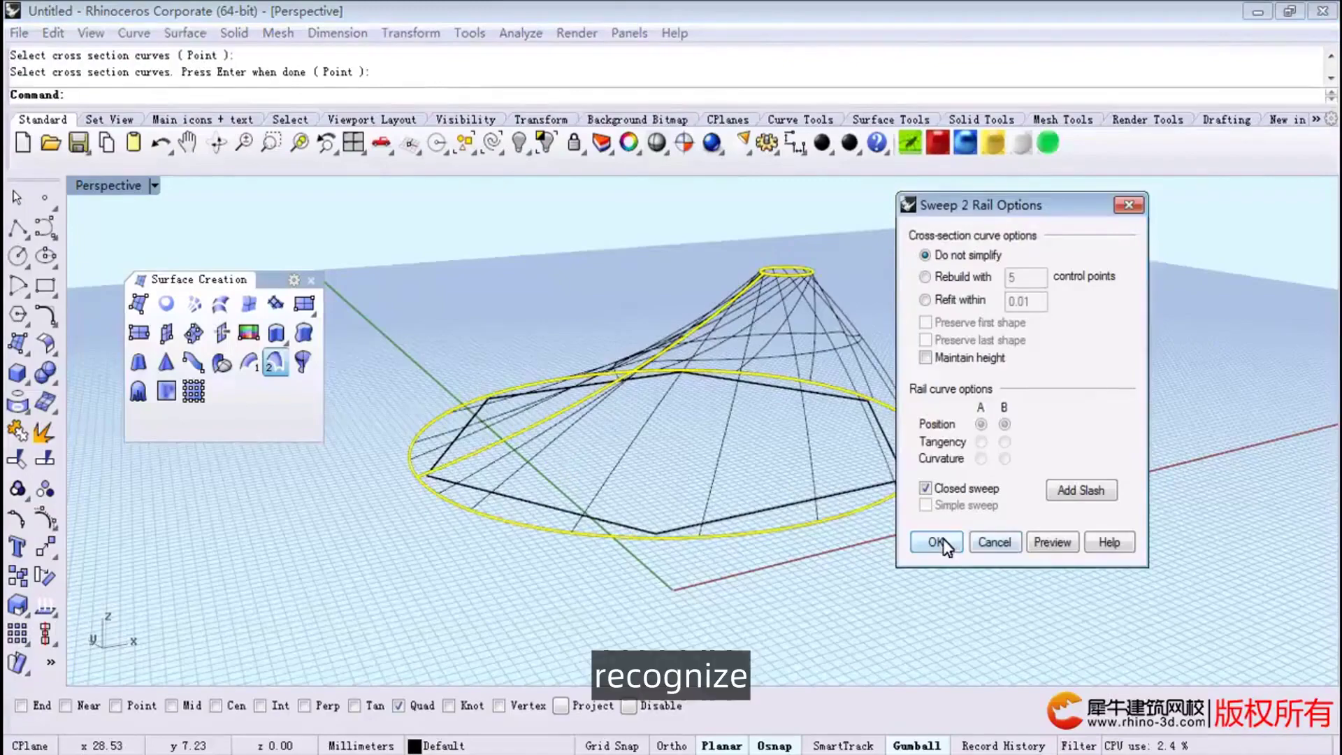
{"action": "left_click", "coordinate": [938, 542]}
Switch the Perspective view to Shaded display and select the new twisted surface.
{"action": "left_click", "coordinate": [117, 190]}
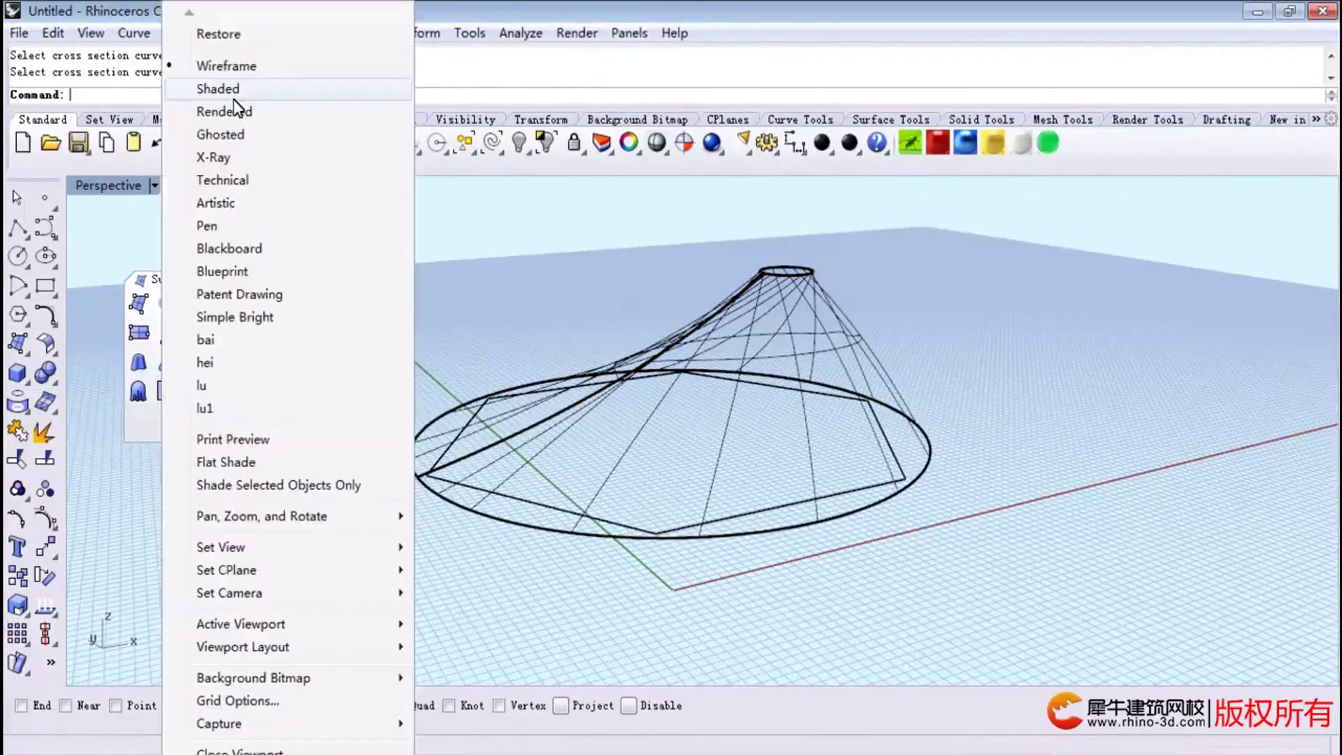
{"action": "left_click", "coordinate": [230, 87]}
{"action": "mouse_move", "coordinate": [660, 443]}
{"action": "right_mouse_down"}
{"action": "mouse_move", "coordinate": [862, 459]}
{"action": "mouse_move", "coordinate": [851, 464]}
{"action": "mouse_move", "coordinate": [743, 378]}
{"action": "right_mouse_up"}
{"action": "left_click", "coordinate": [790, 403]}
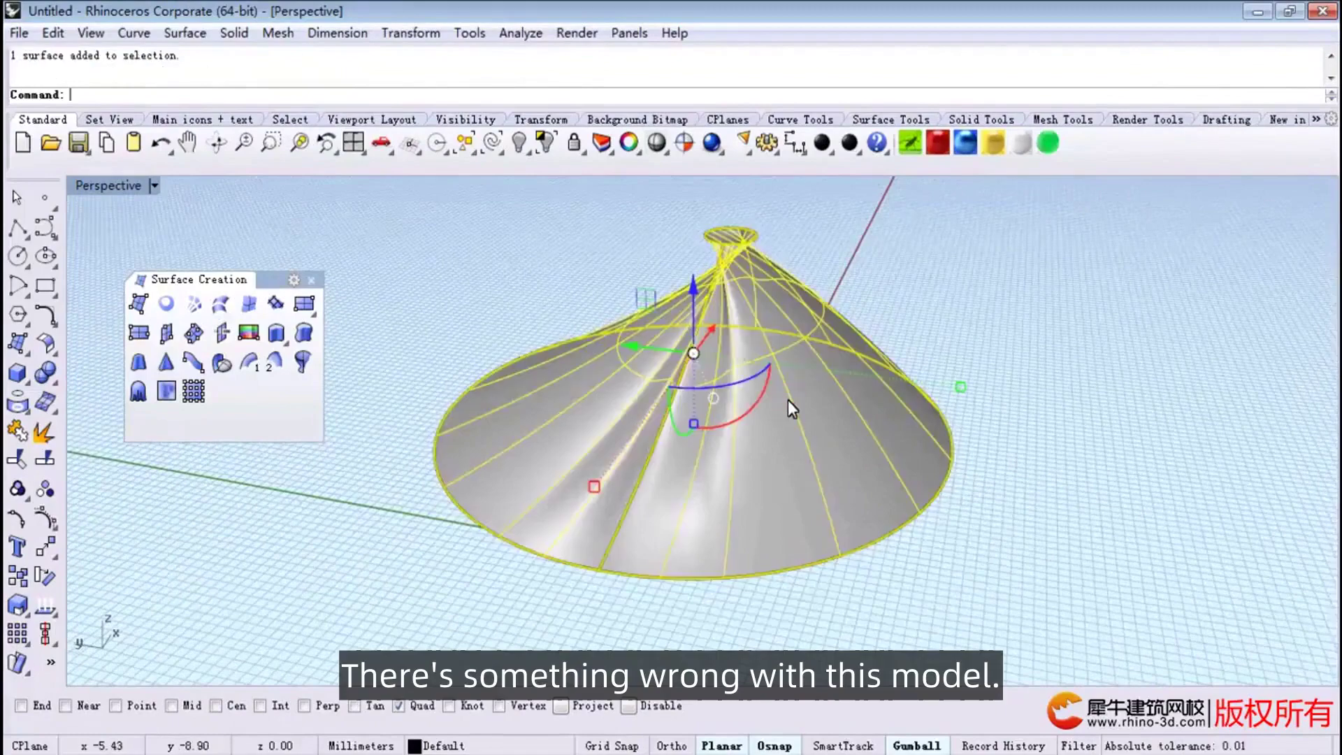
Delete the twisted surface and Sweep2 again: top circle, large circle, connecting line as section.
{"action": "key", "text": "Delete"}
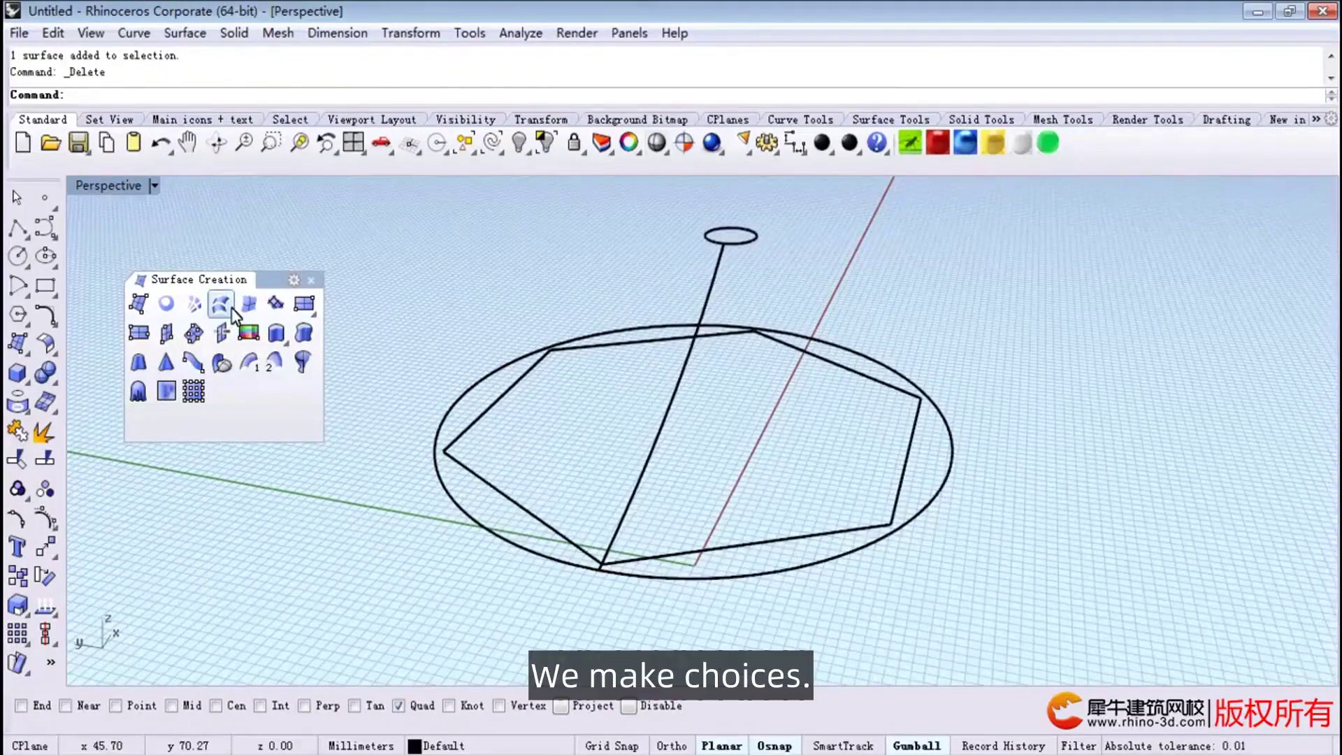
{"action": "left_click", "coordinate": [272, 363]}
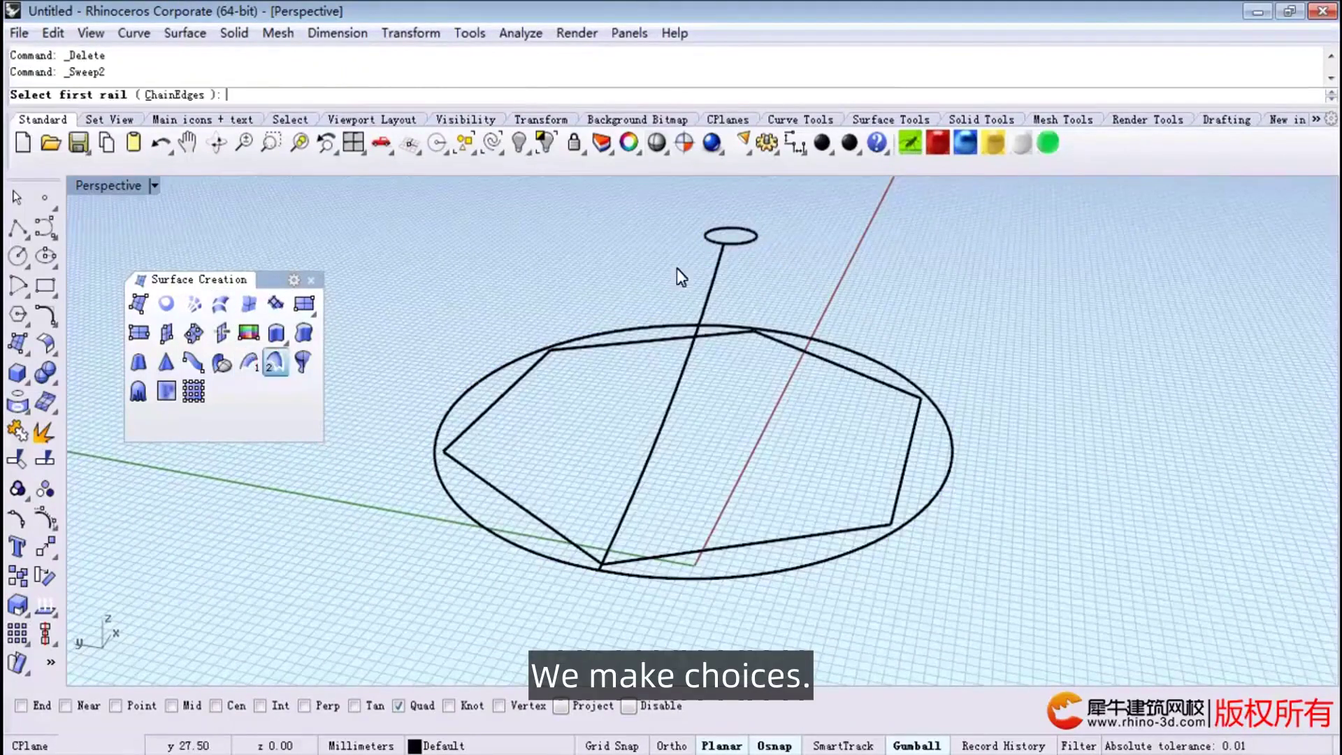
{"action": "left_click", "coordinate": [740, 241]}
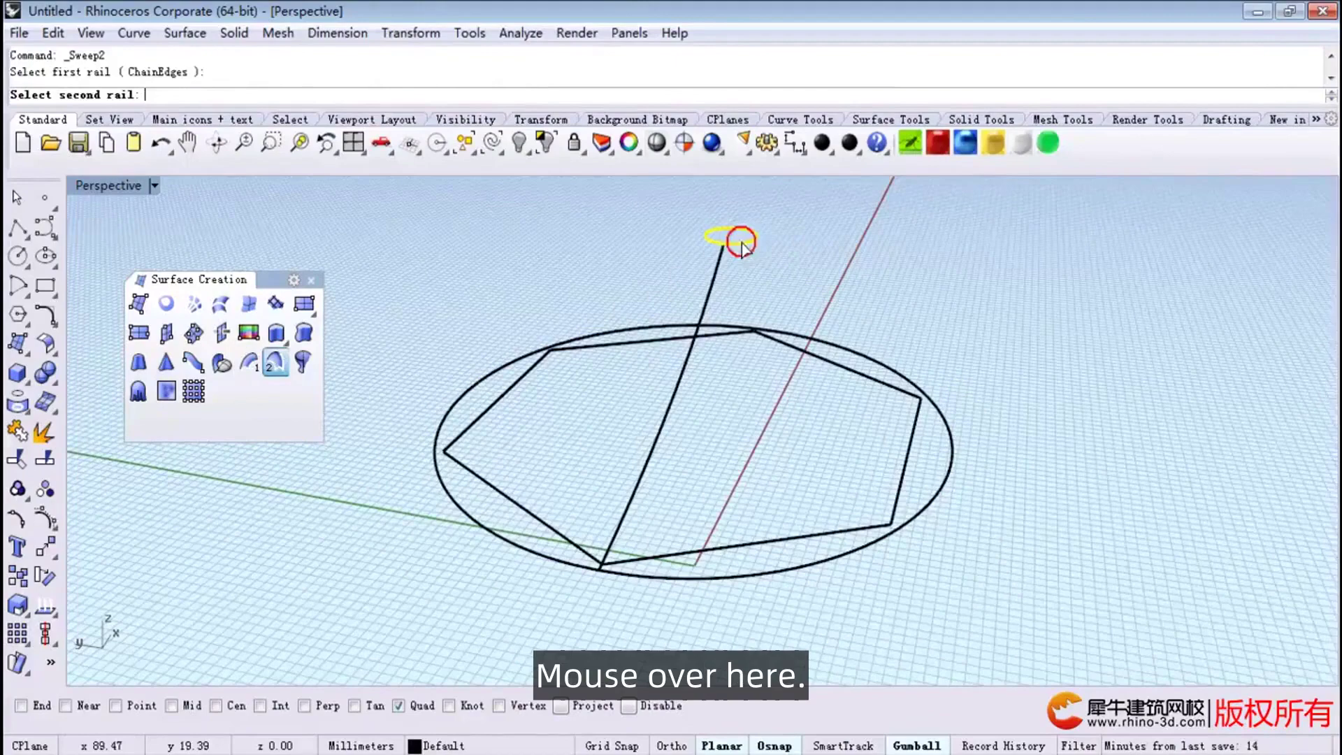
{"action": "left_click", "coordinate": [649, 585]}
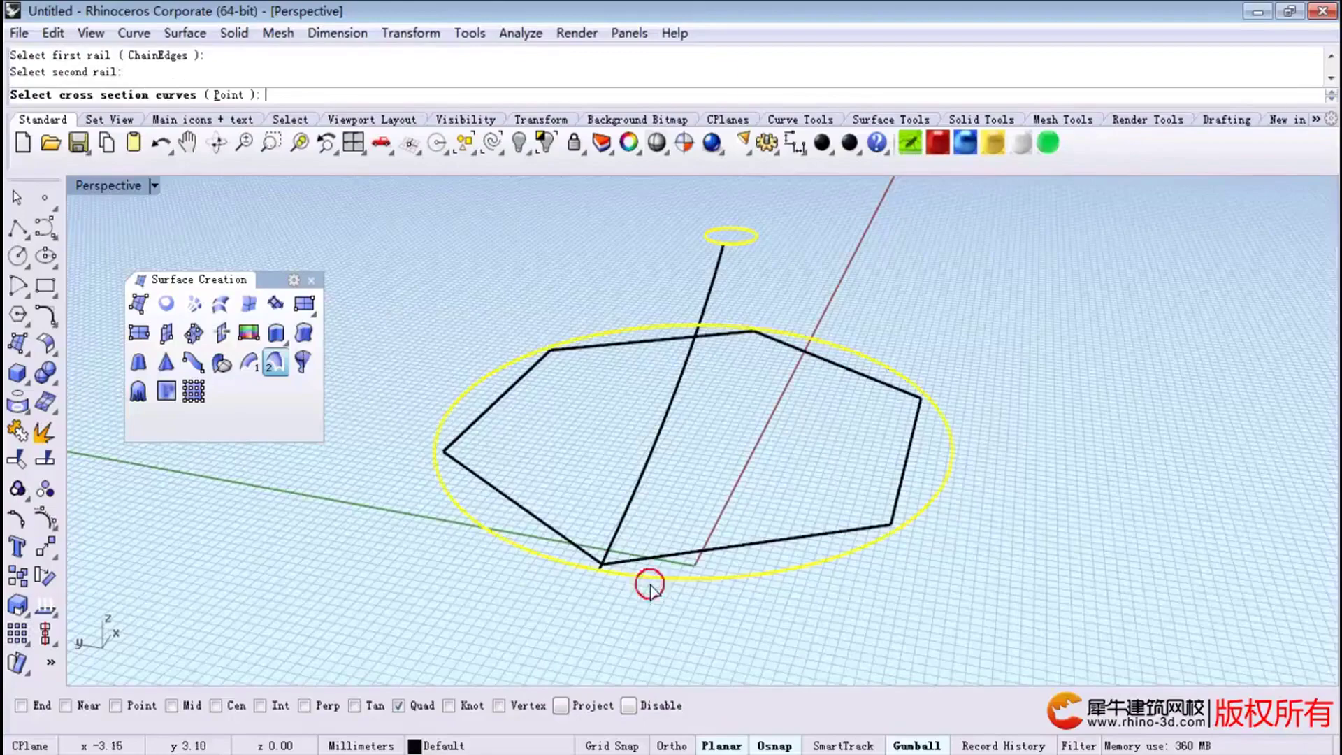
{"action": "left_click", "coordinate": [615, 545]}
{"action": "key", "text": "Return"}
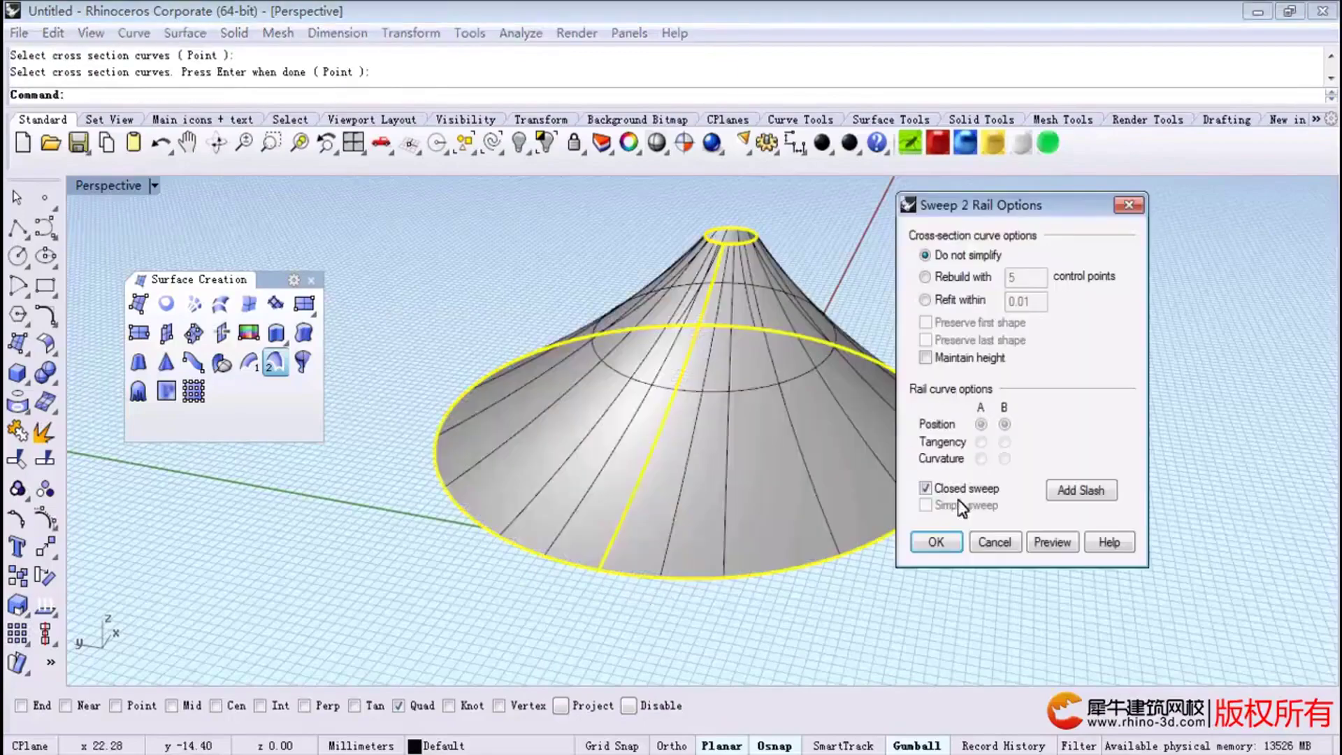
{"action": "left_click", "coordinate": [935, 541]}
{"action": "mouse_move", "coordinate": [912, 542]}
{"action": "right_mouse_down"}
{"action": "mouse_move", "coordinate": [641, 446]}
{"action": "mouse_move", "coordinate": [623, 457]}
{"action": "right_mouse_up"}
{"action": "left_click", "coordinate": [610, 456]}
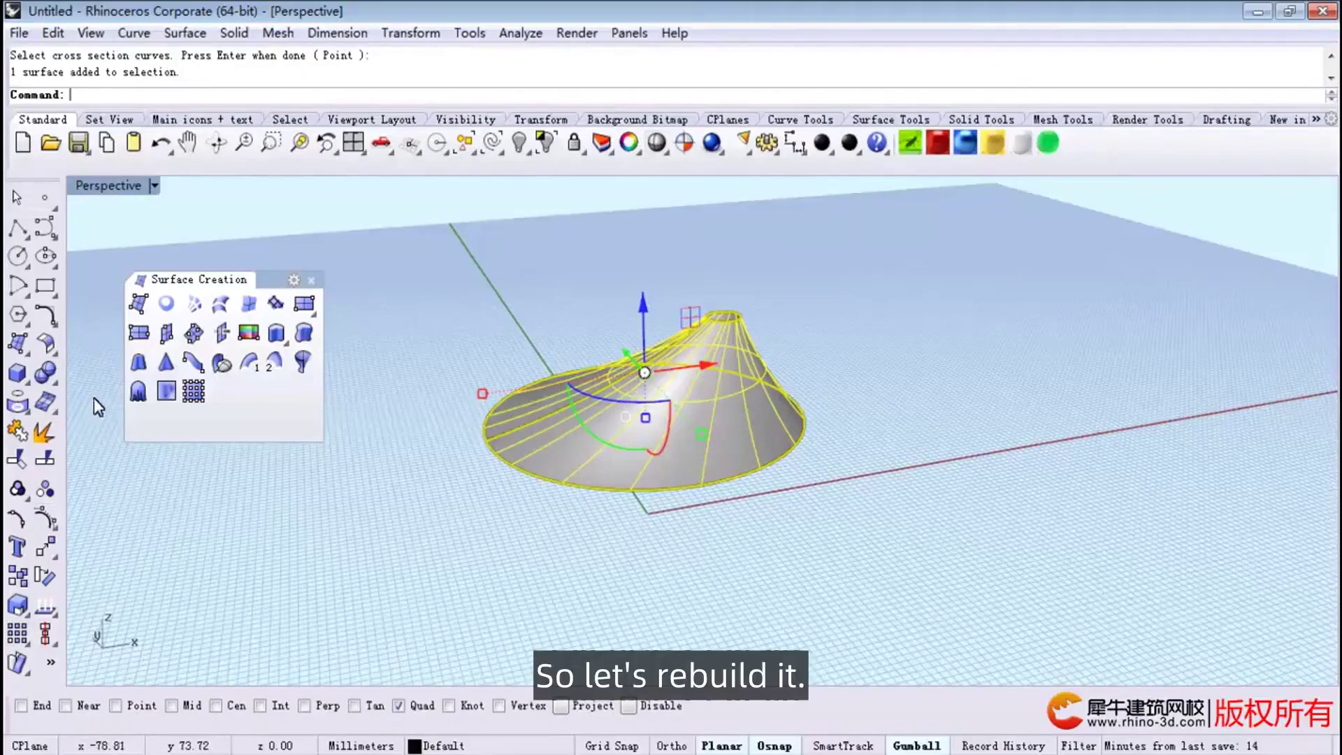
Rebuild the cone surface to 12 by 3 points with degrees 3 and 2, then show its control points.
{"action": "left_click", "coordinate": [45, 343]}
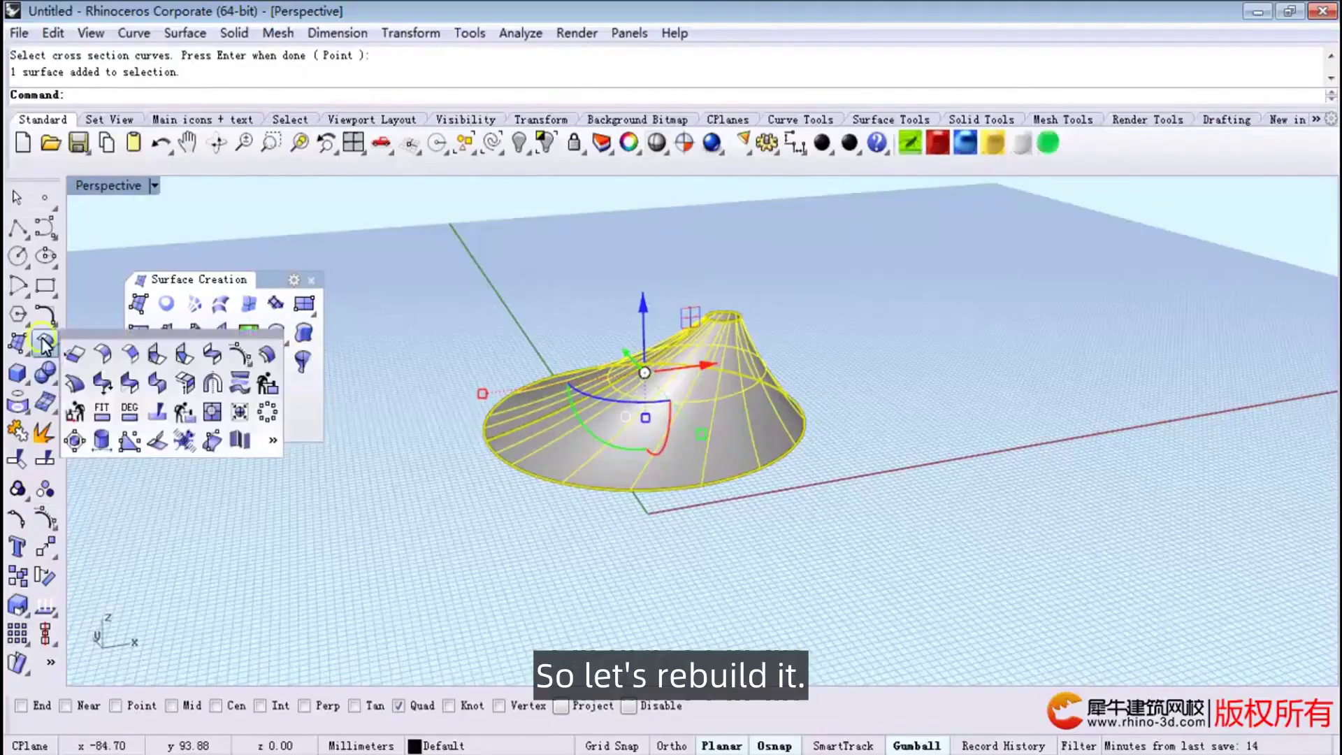
{"action": "left_click", "coordinate": [183, 416]}
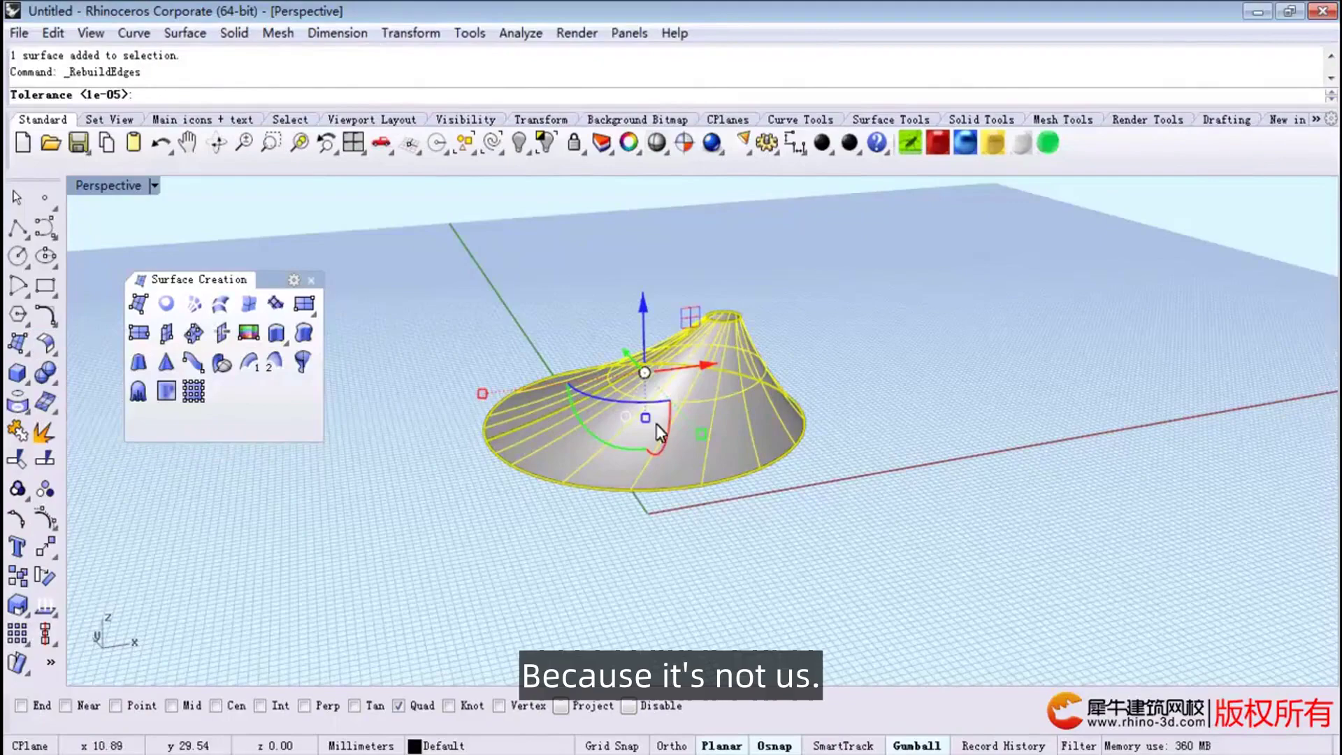
{"action": "left_click", "coordinate": [45, 346]}
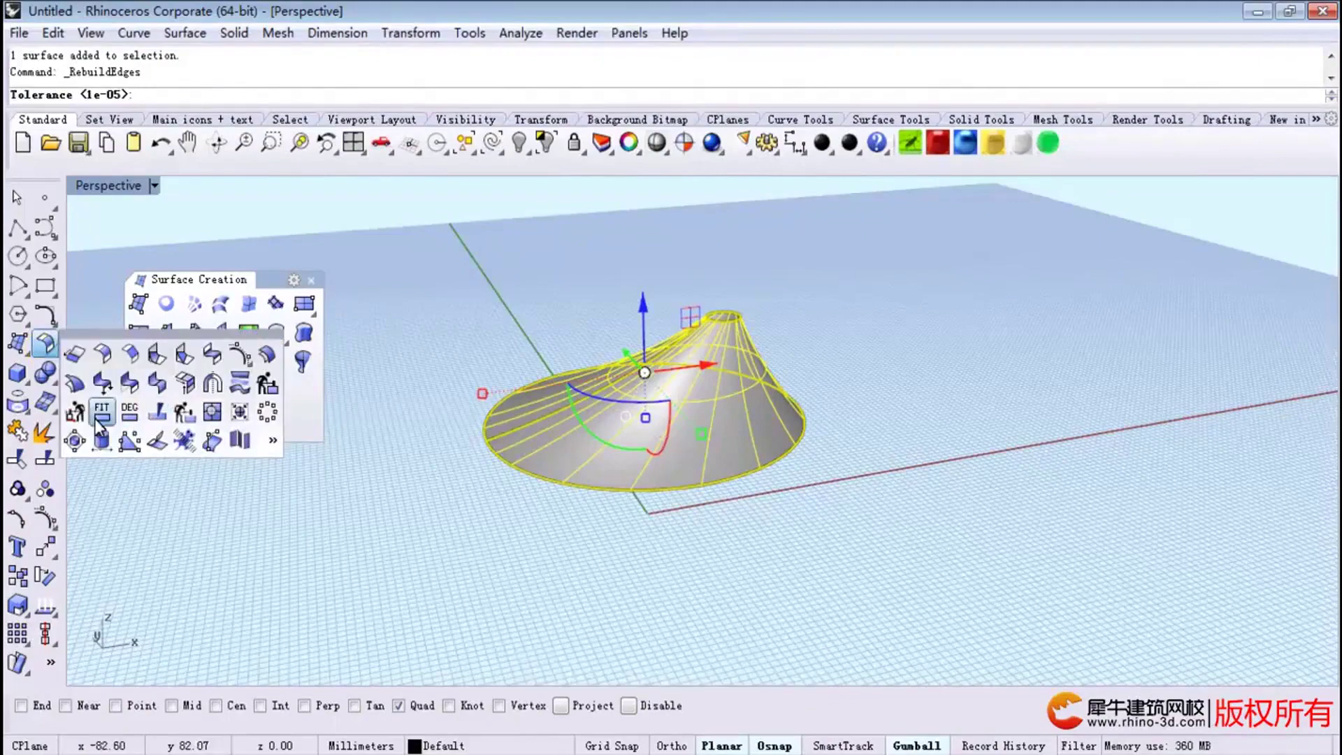
{"action": "left_click", "coordinate": [264, 384]}
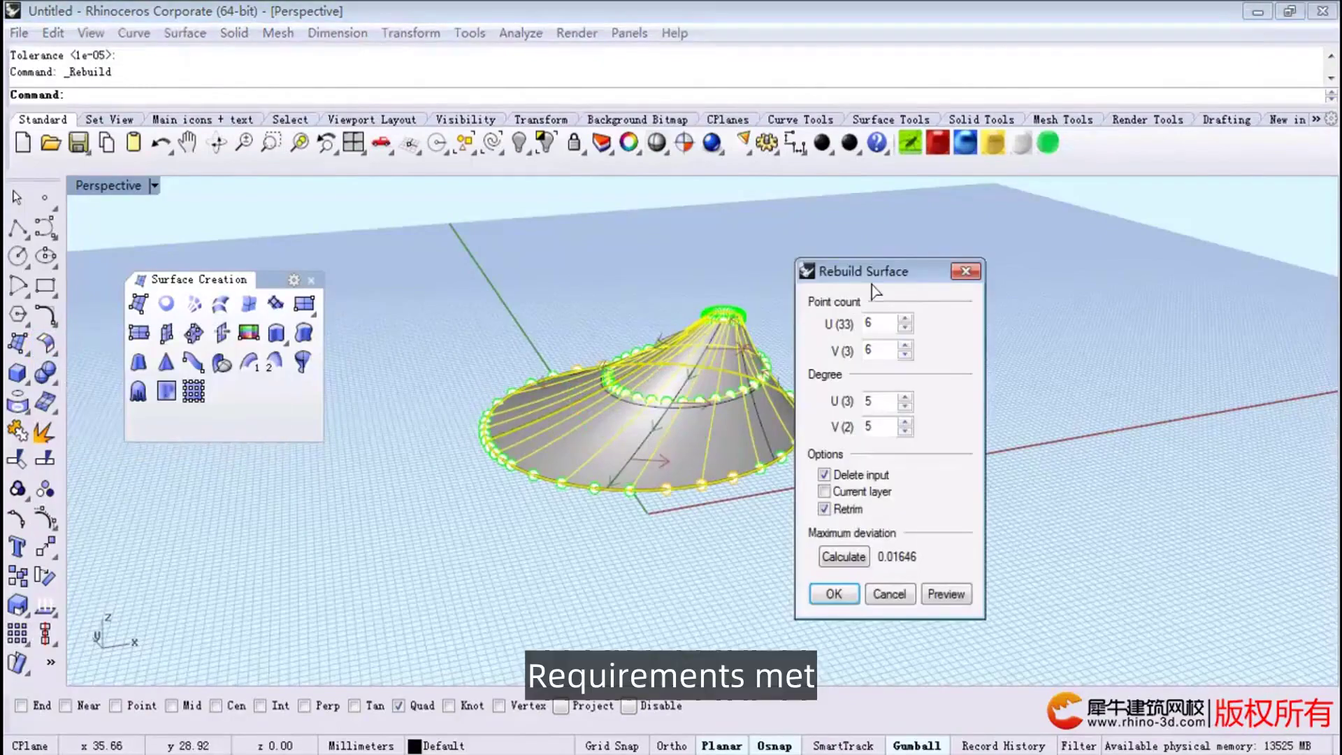
{"action": "left_click_drag", "start_coordinate": [844, 275], "coordinate": [875, 273]}
{"action": "double_click", "coordinate": [971, 404]}
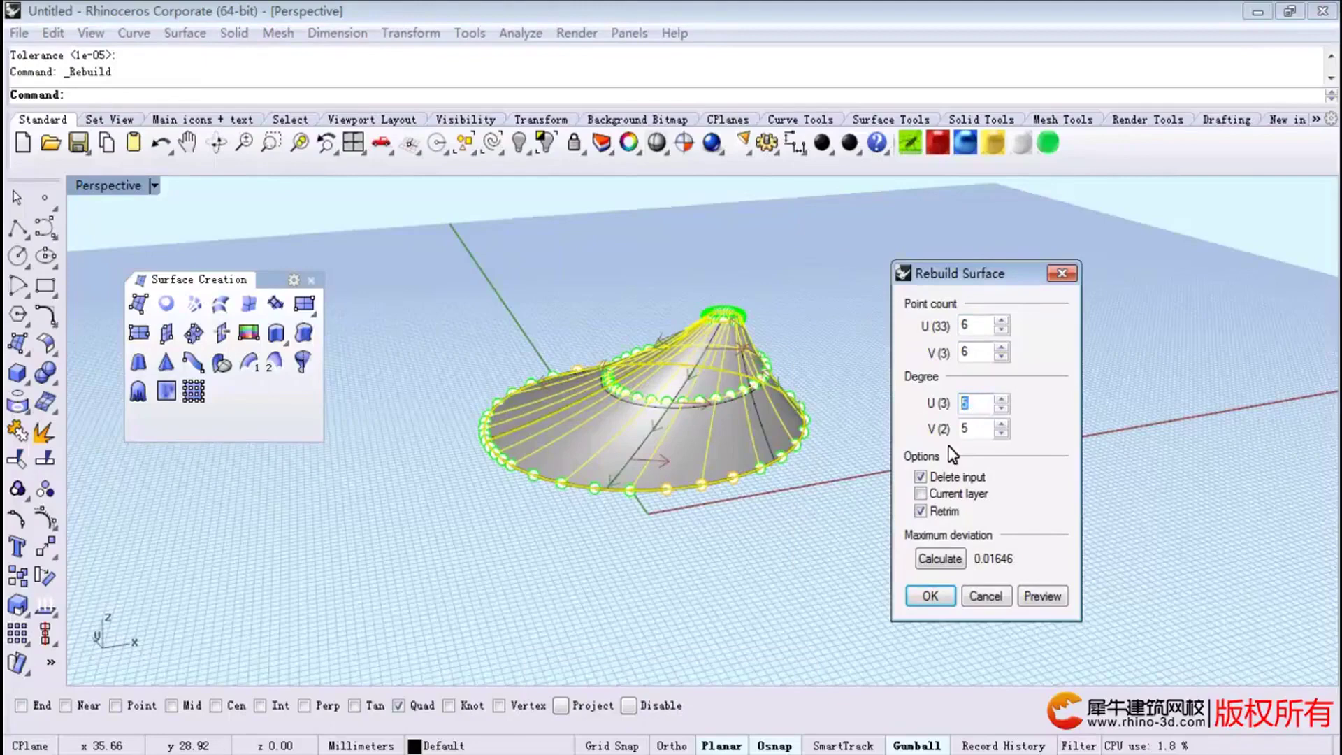
{"action": "double_click", "coordinate": [968, 429]}
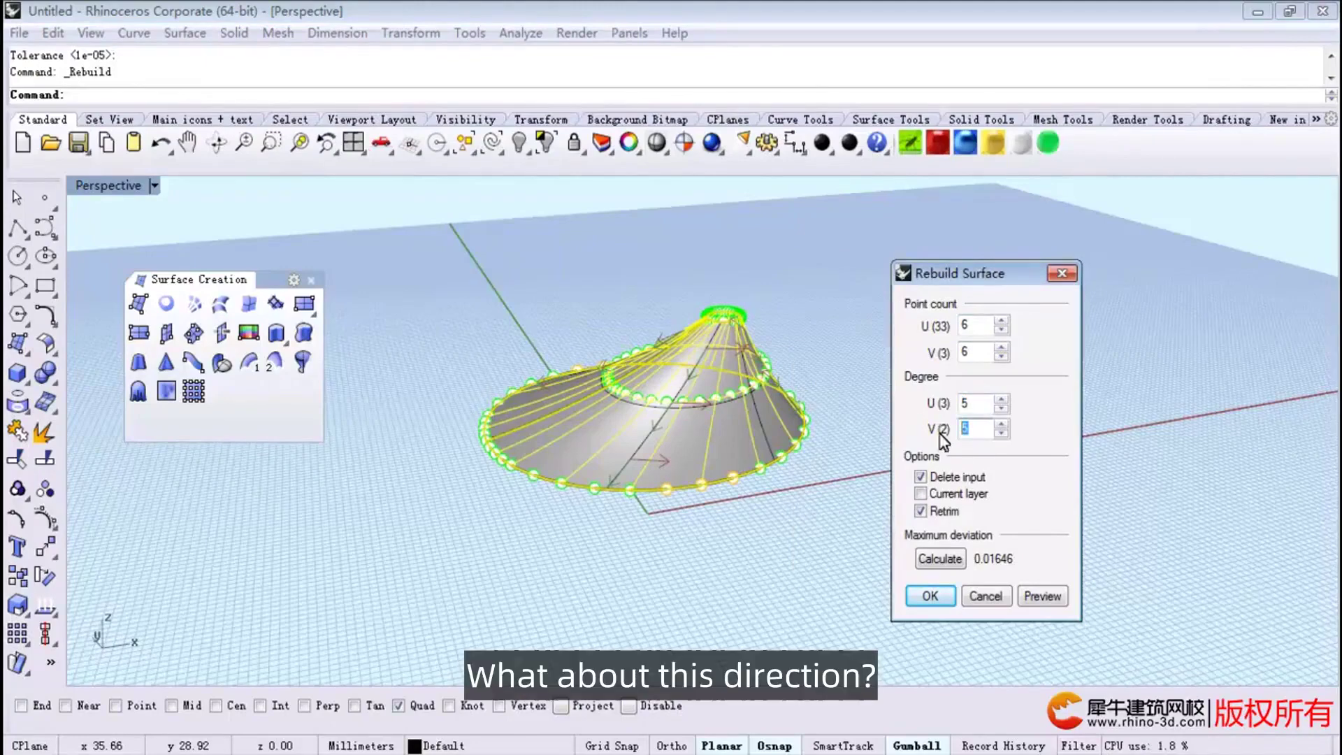
{"action": "type", "text": "2"}
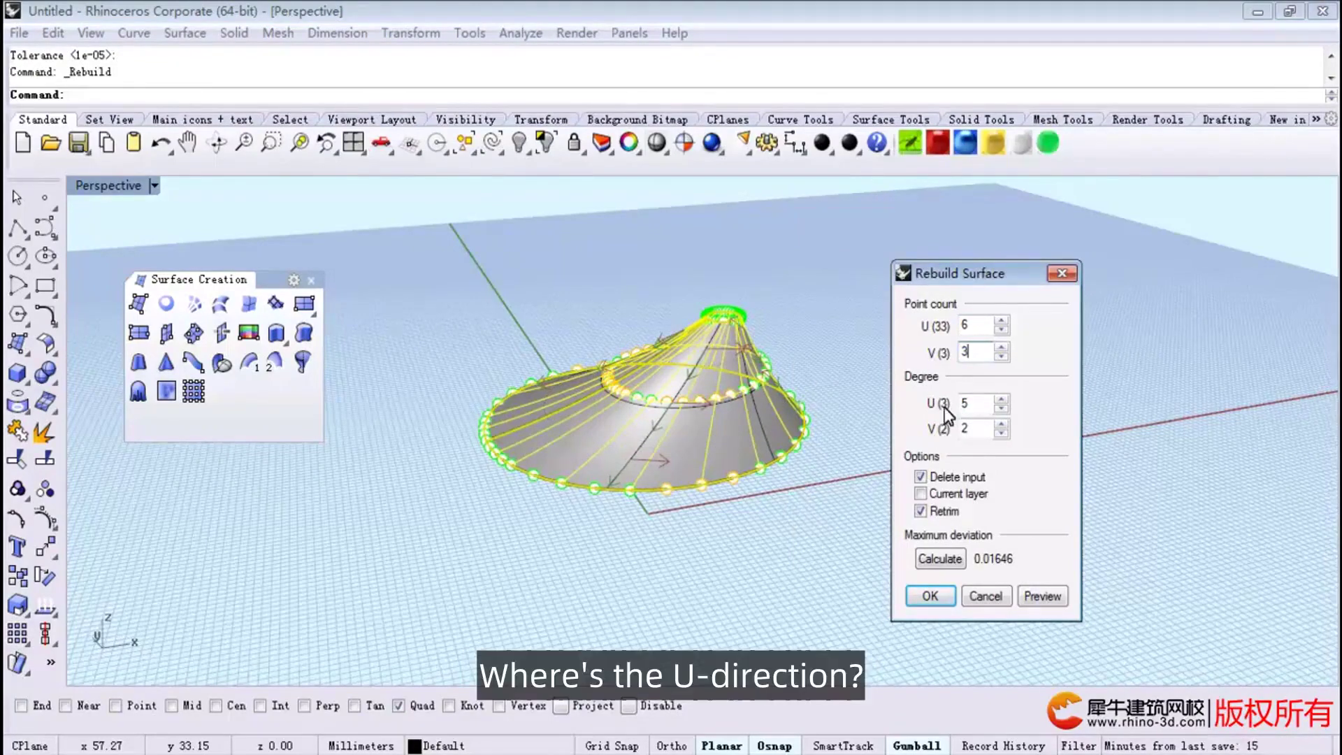
{"action": "type", "text": "3"}
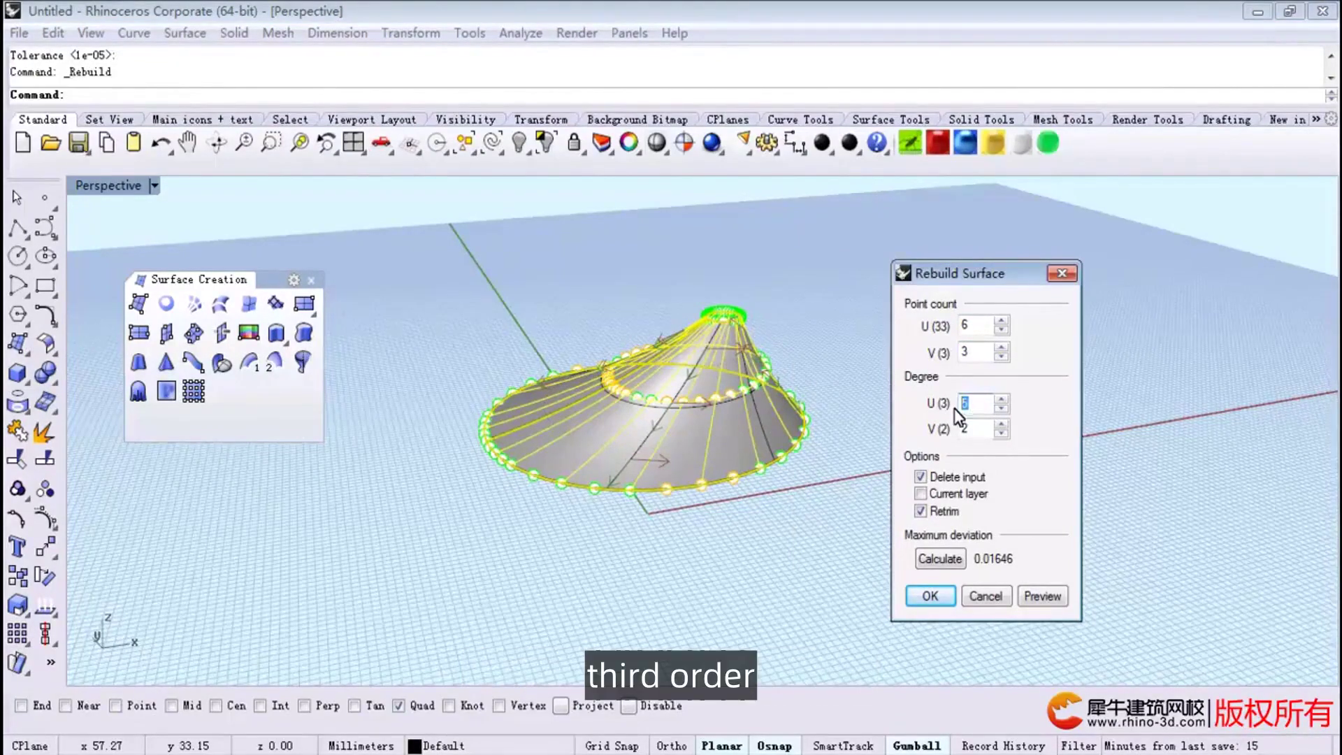
{"action": "double_click", "coordinate": [973, 326]}
{"action": "type", "text": "12"}
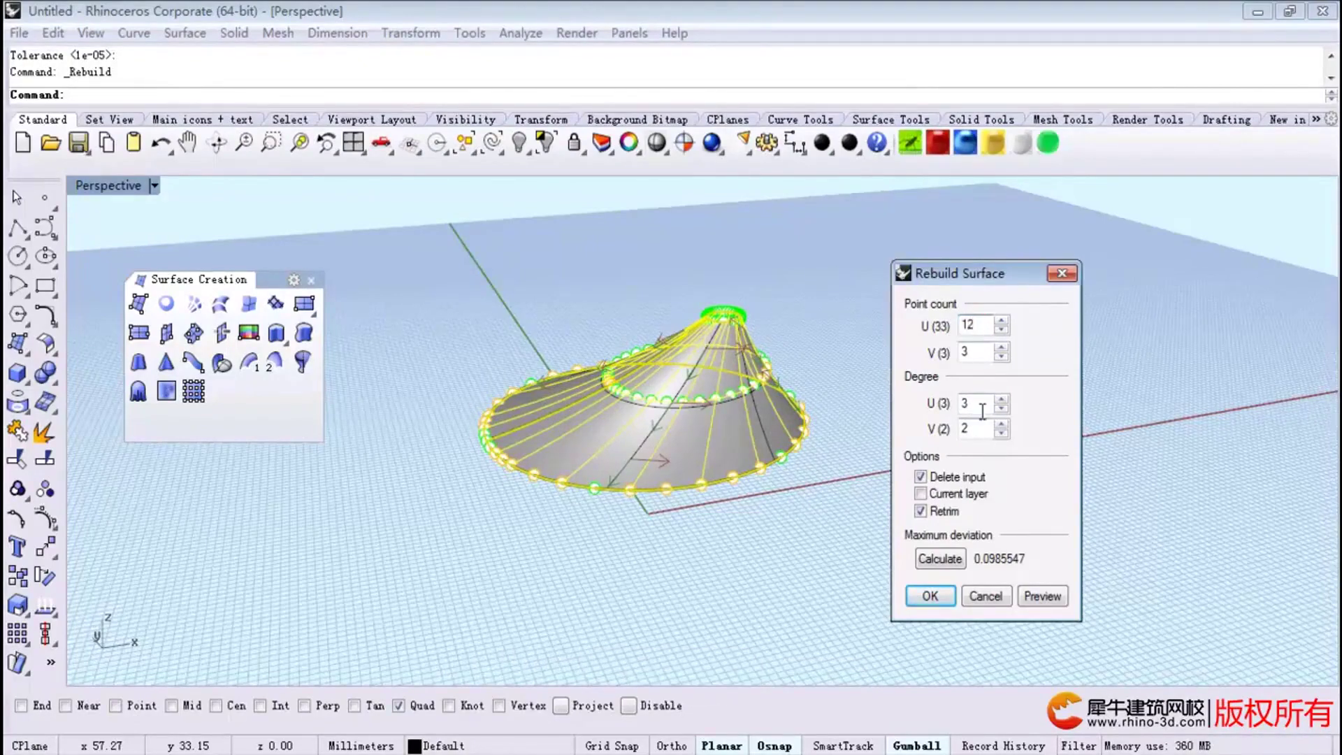
{"action": "left_click", "coordinate": [929, 596]}
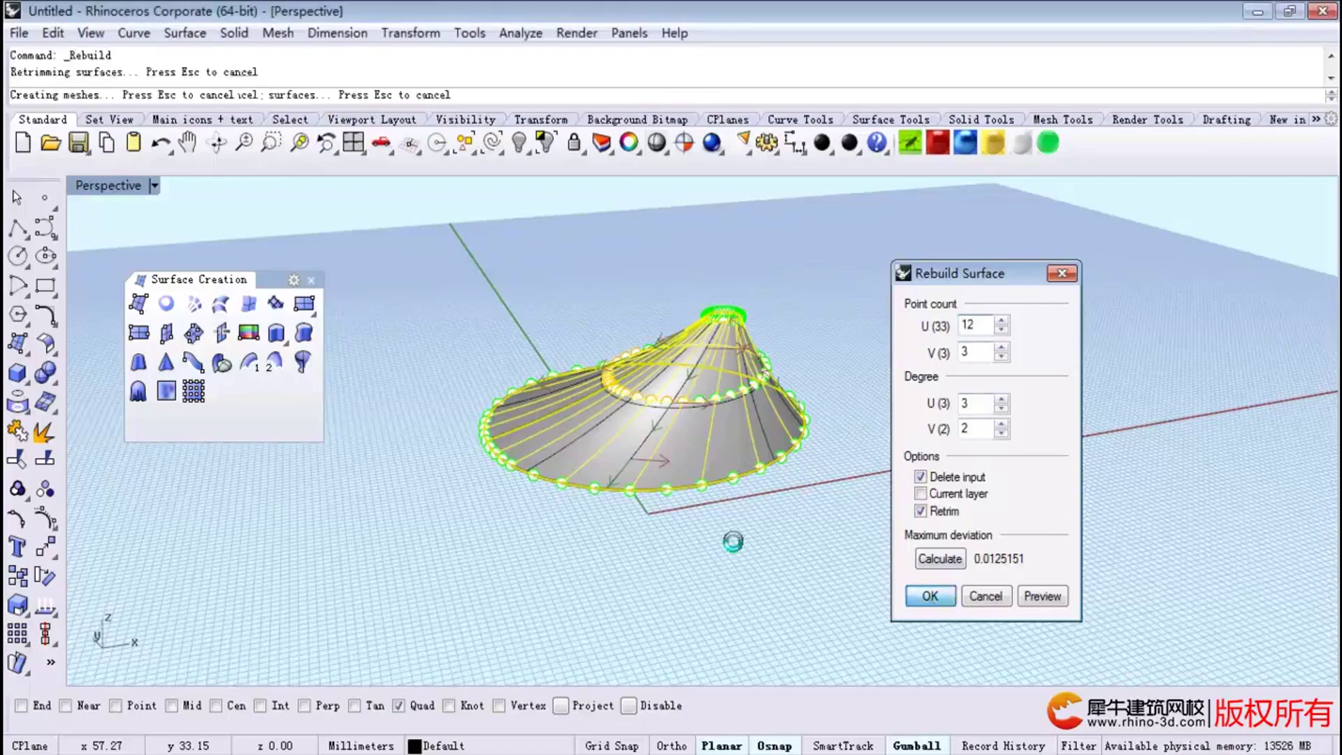
{"action": "left_click", "coordinate": [44, 521]}
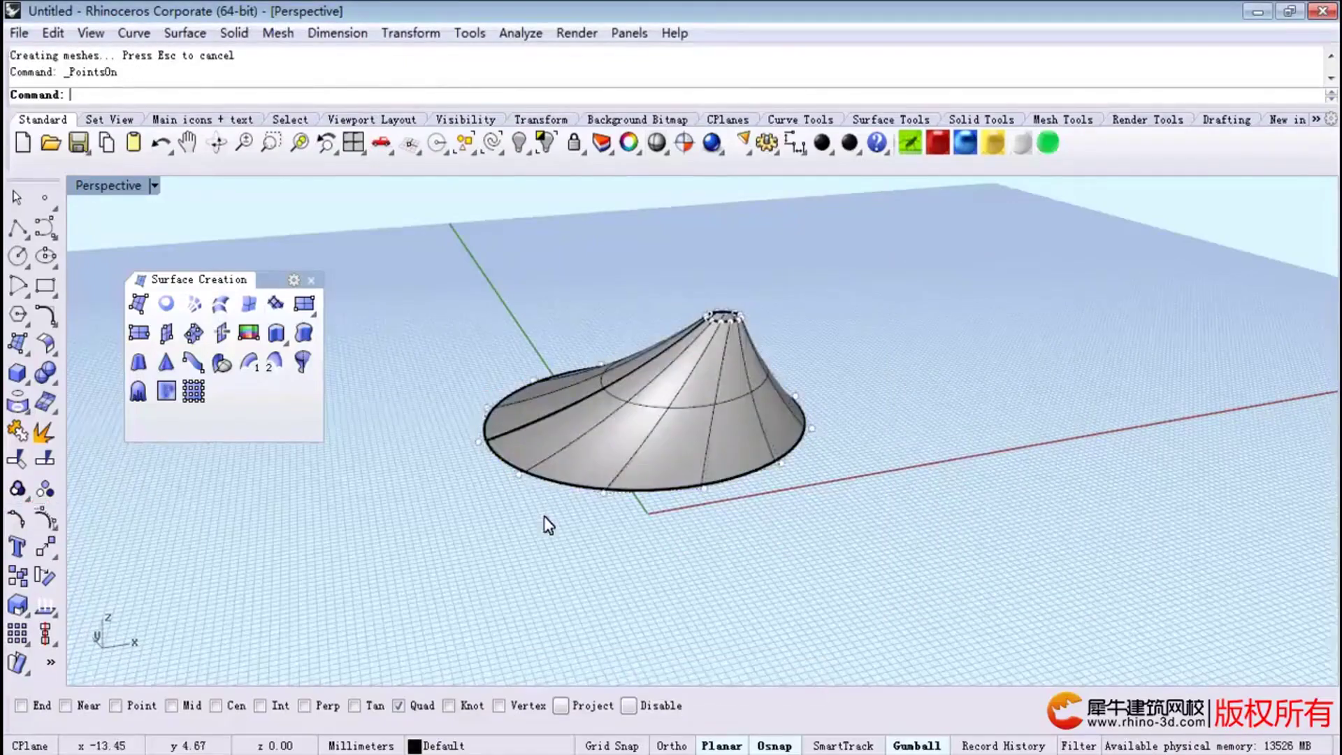
{"action": "mouse_move", "coordinate": [728, 509]}
{"action": "right_mouse_down"}
{"action": "mouse_move", "coordinate": [673, 510]}
{"action": "mouse_move", "coordinate": [662, 365]}
{"action": "mouse_move", "coordinate": [679, 473]}
{"action": "mouse_move", "coordinate": [561, 391]}
{"action": "right_mouse_up"}
Select two rim control points of the cone from a steep top-down view.
{"action": "right_click_drag", "start_coordinate": [575, 460], "coordinate": [631, 493]}
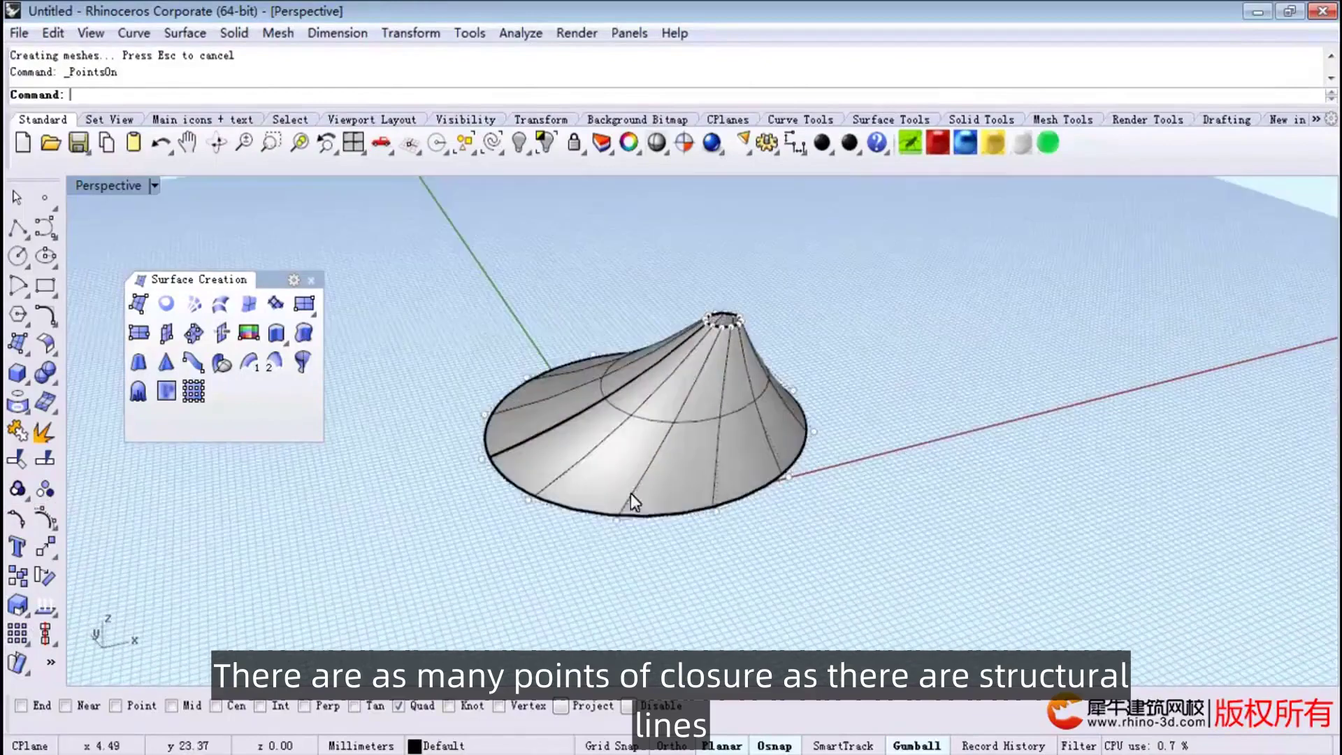
{"action": "mouse_move", "coordinate": [700, 431]}
{"action": "right_mouse_down"}
{"action": "mouse_move", "coordinate": [550, 360]}
{"action": "mouse_move", "coordinate": [648, 253]}
{"action": "right_mouse_up"}
{"action": "left_click", "coordinate": [670, 302]}
{"action": "right_click_drag", "start_coordinate": [671, 301], "coordinate": [716, 542]}
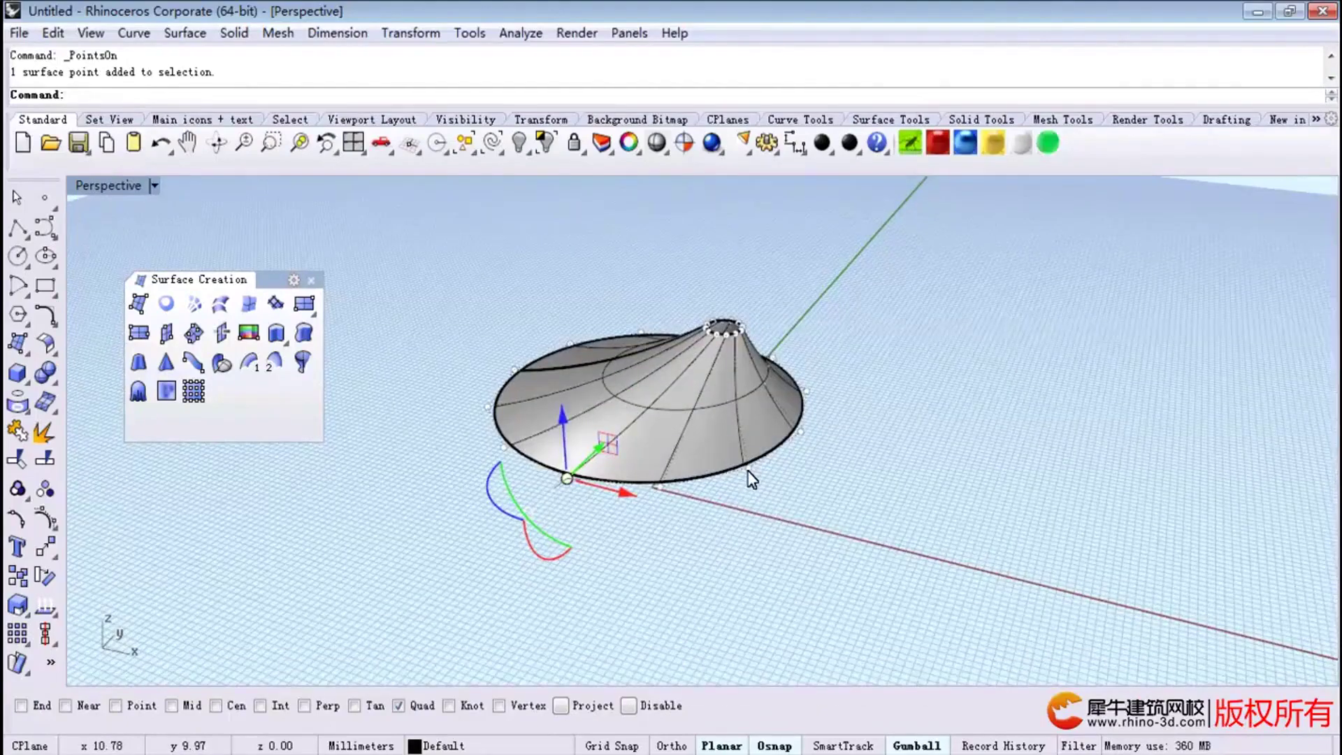
{"action": "left_click", "coordinate": [657, 488]}
{"action": "mouse_move", "coordinate": [915, 449]}
{"action": "right_mouse_down"}
{"action": "mouse_move", "coordinate": [928, 420]}
{"action": "mouse_move", "coordinate": [815, 380]}
{"action": "right_mouse_up"}
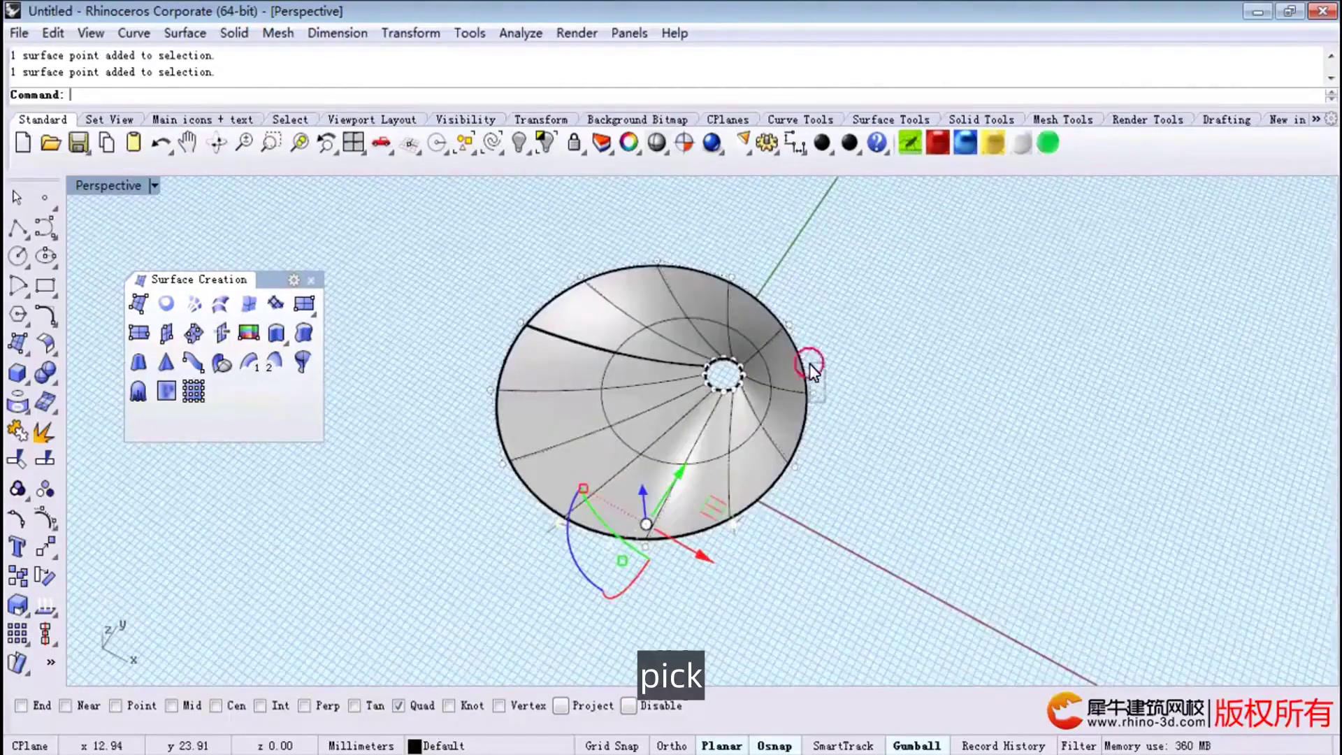
{"action": "key", "text": "ctrl+z"}
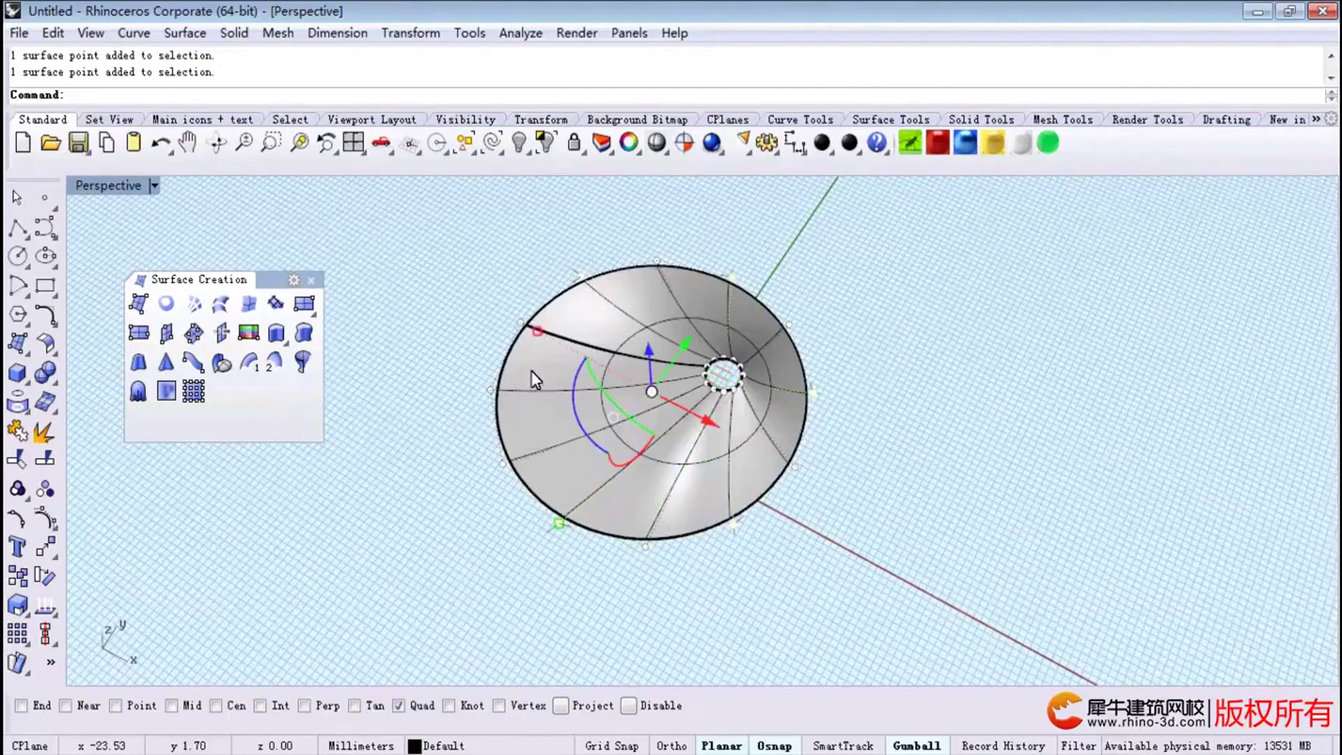
{"action": "right_click_drag", "start_coordinate": [453, 391], "coordinate": [644, 346]}
Raise the selected rim points to make a wavy roof edge, then hide the control points.
{"action": "left_click_drag", "start_coordinate": [644, 347], "coordinate": [650, 294]}
{"action": "right_click_drag", "start_coordinate": [650, 294], "coordinate": [668, 314]}
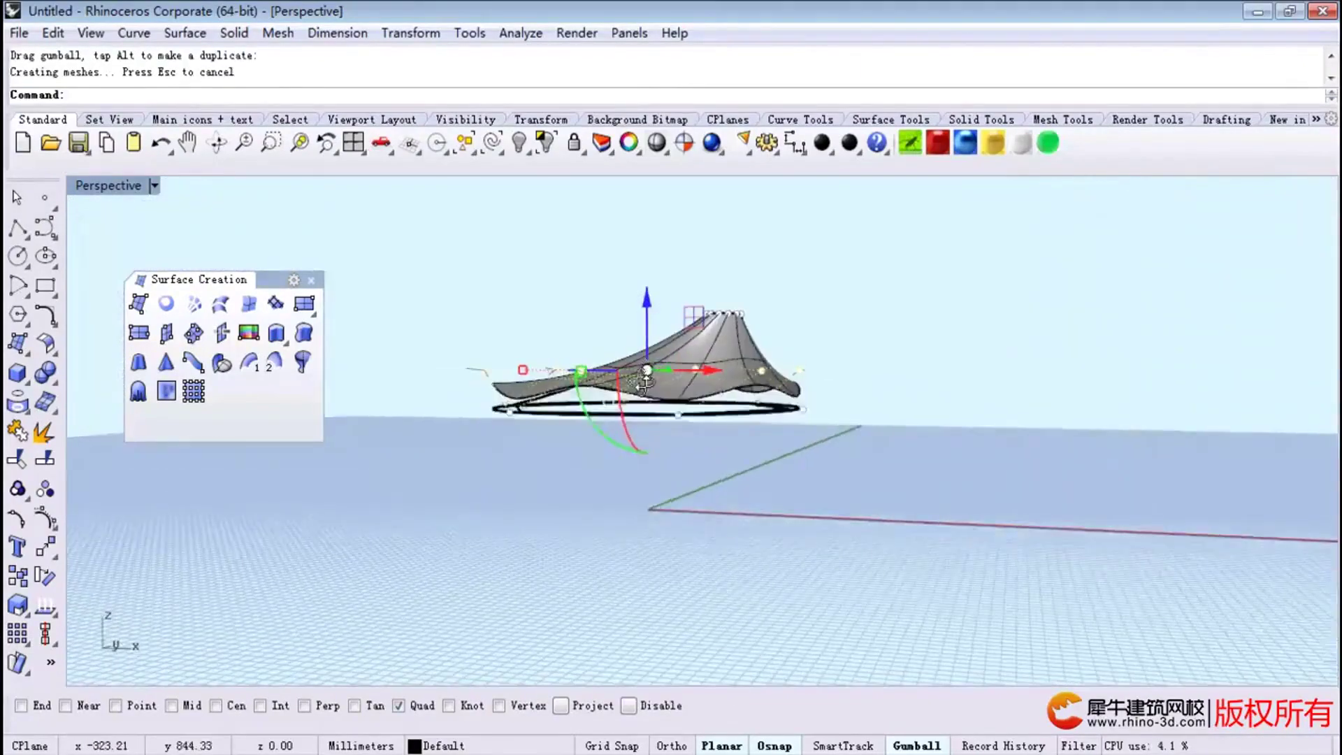
{"action": "mouse_move", "coordinate": [667, 315]}
{"action": "right_mouse_down"}
{"action": "mouse_move", "coordinate": [733, 450]}
{"action": "mouse_move", "coordinate": [788, 412]}
{"action": "right_mouse_up"}
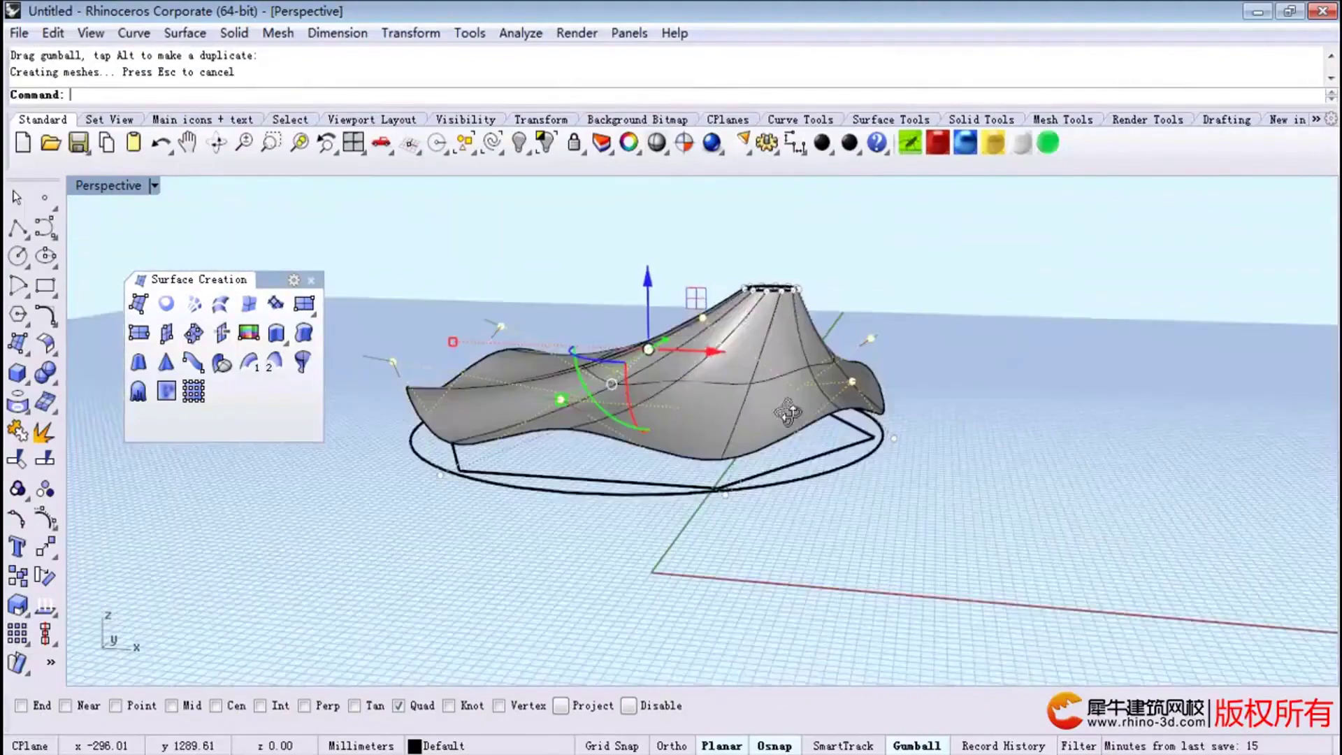
{"action": "left_click_drag", "start_coordinate": [648, 288], "coordinate": [648, 283]}
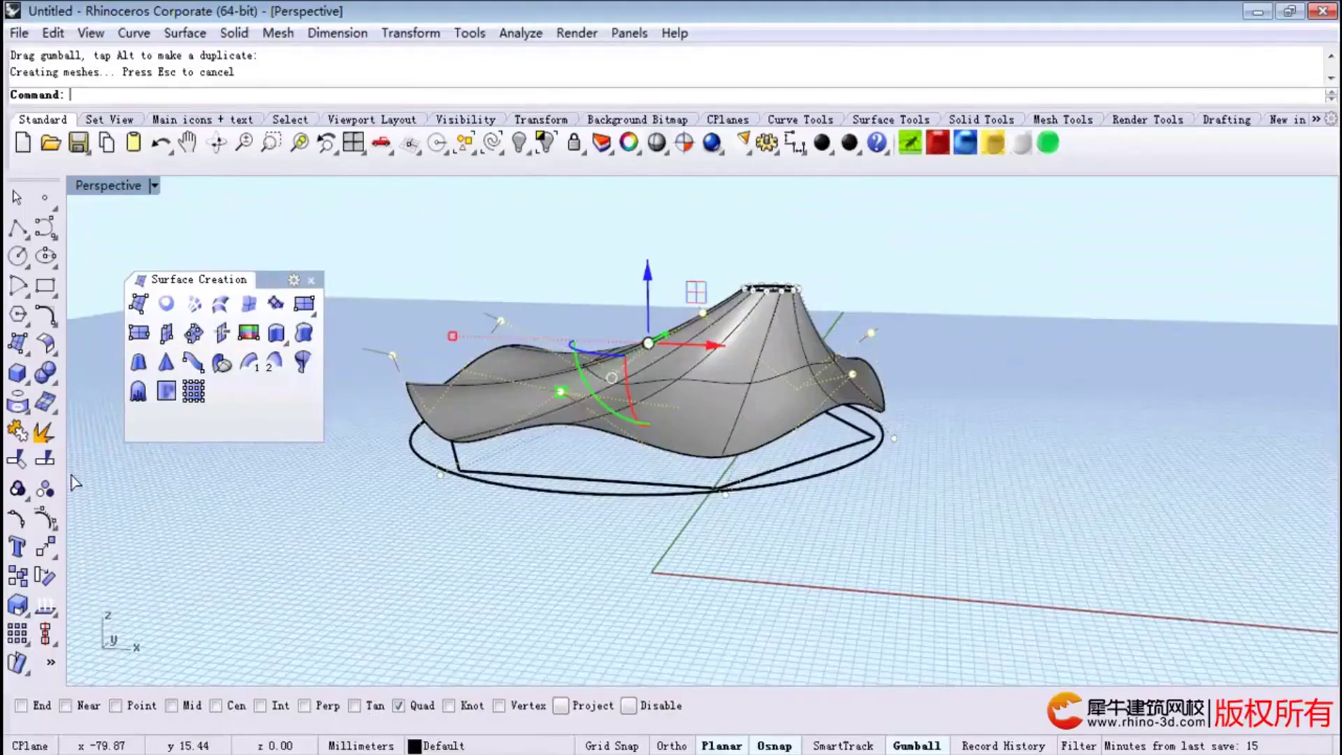
{"action": "key", "text": "F11"}
{"action": "mouse_move", "coordinate": [474, 429]}
{"action": "right_mouse_down"}
{"action": "mouse_move", "coordinate": [542, 575]}
{"action": "mouse_move", "coordinate": [677, 510]}
{"action": "mouse_move", "coordinate": [381, 436]}
{"action": "mouse_move", "coordinate": [423, 496]}
{"action": "right_mouse_up"}
{"action": "left_click", "coordinate": [677, 510]}
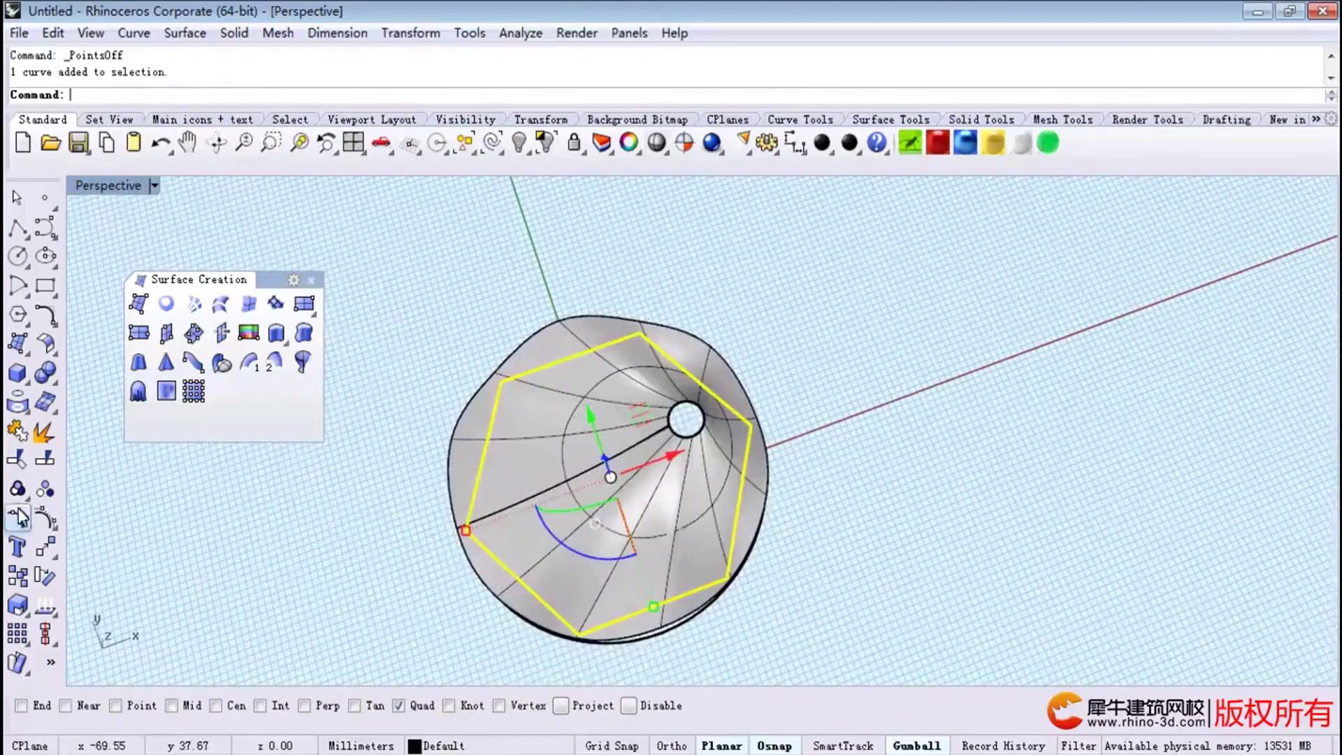
{"action": "left_click", "coordinate": [17, 462]}
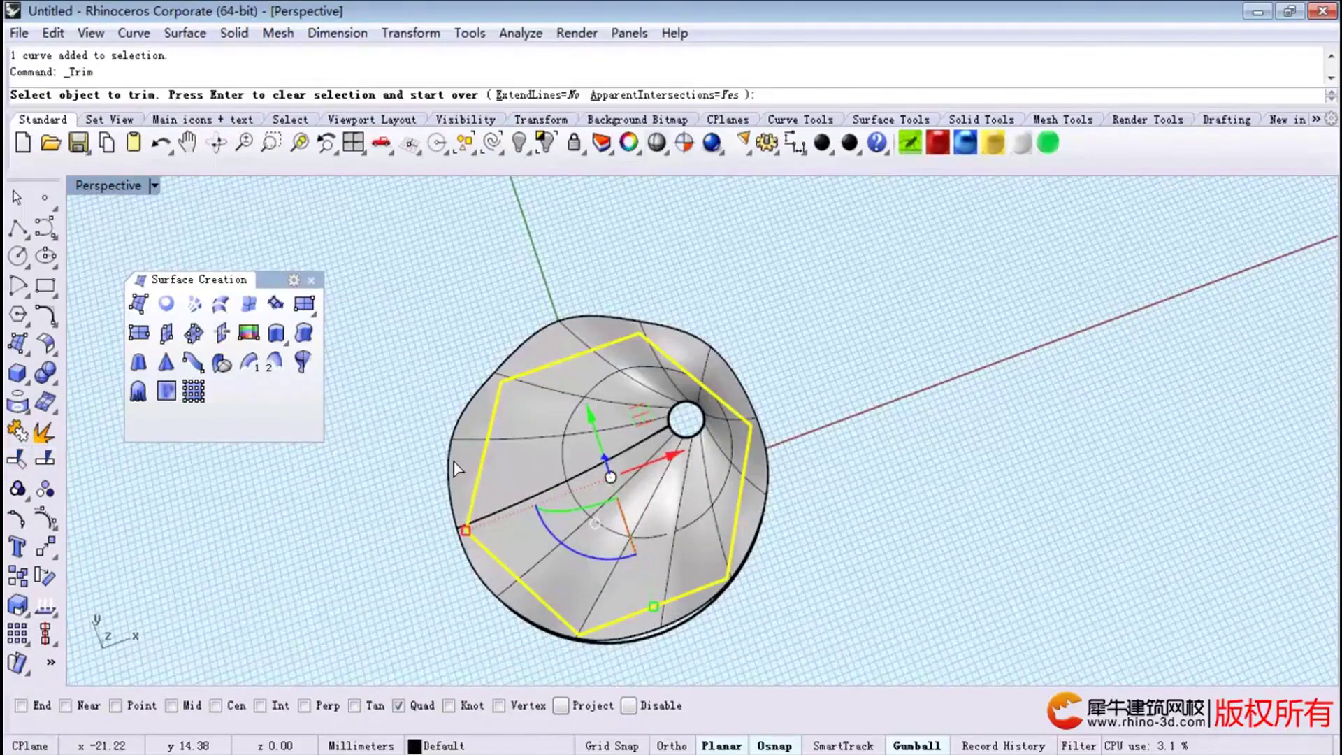
{"action": "left_click", "coordinate": [458, 469]}
{"action": "right_click_drag", "start_coordinate": [466, 534], "coordinate": [422, 327]}
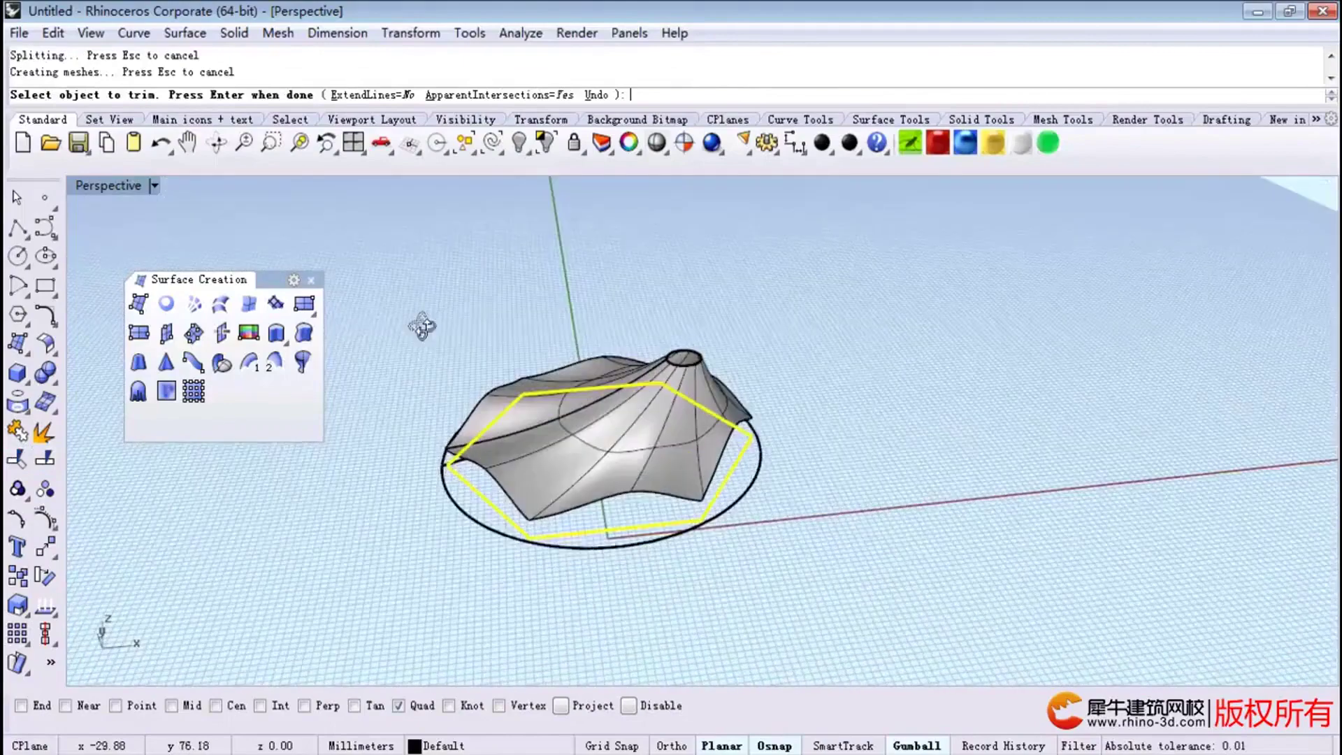
{"action": "right_click", "coordinate": [422, 327]}
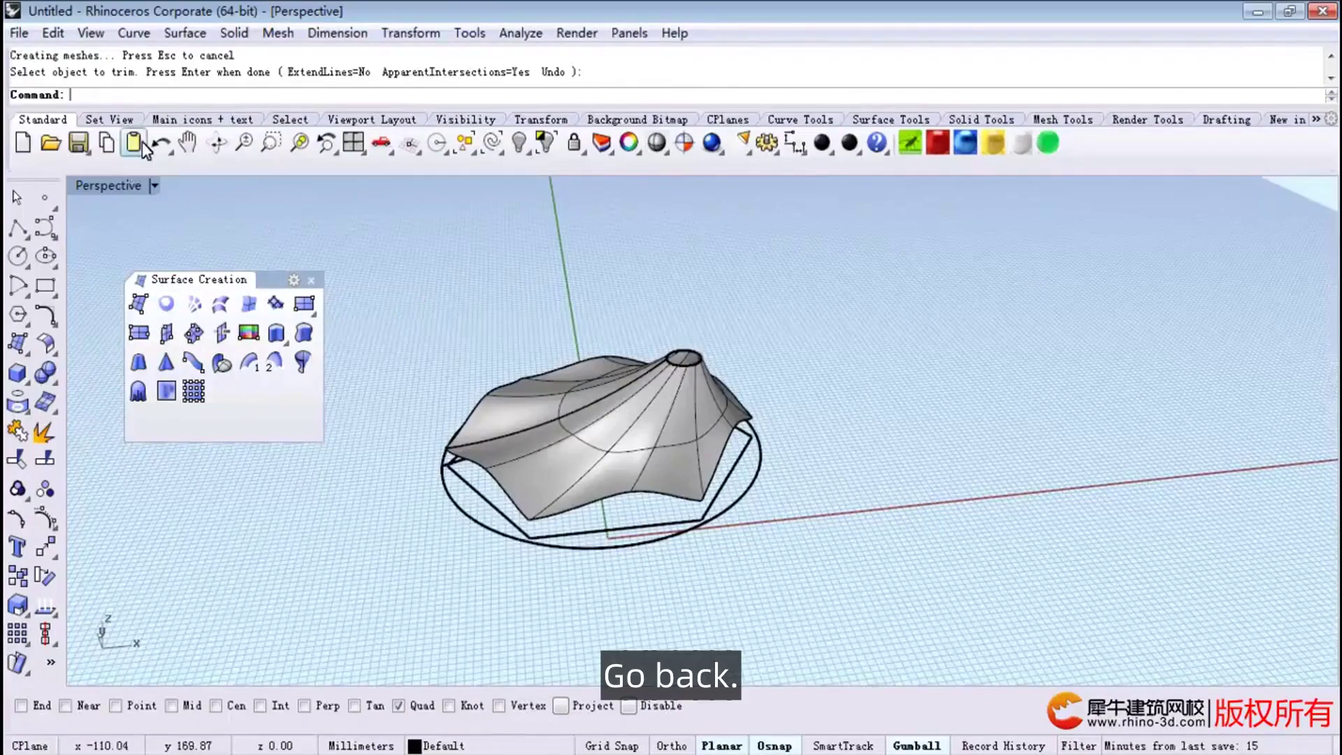
{"action": "right_click", "coordinate": [17, 459]}
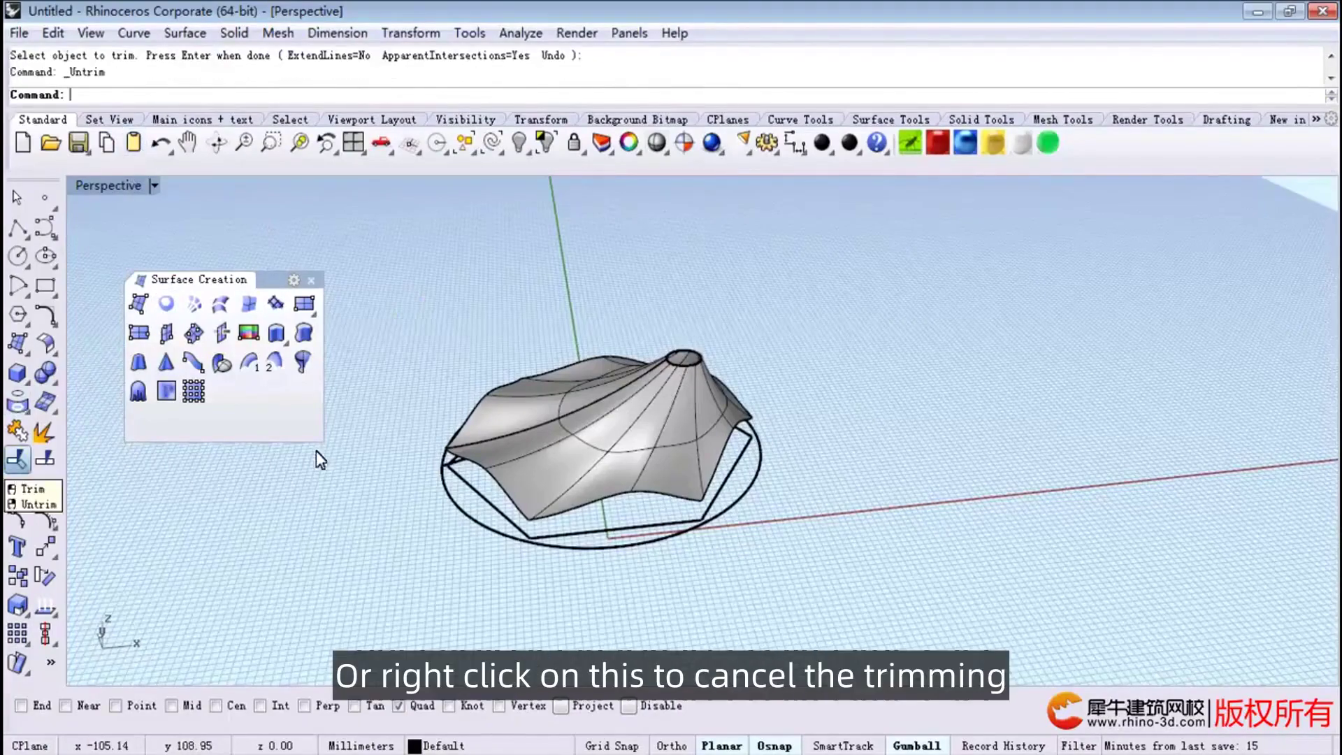
{"action": "right_click", "coordinate": [17, 459]}
{"action": "left_click", "coordinate": [506, 497]}
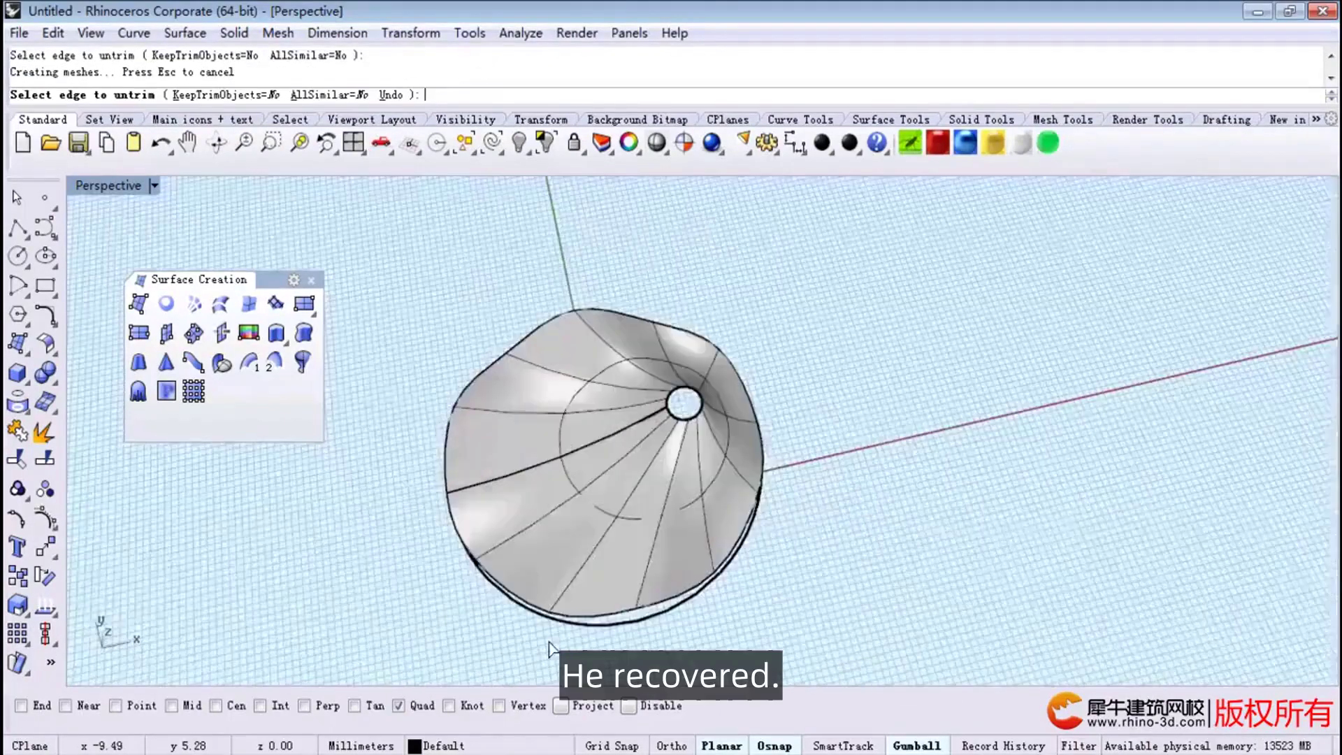
{"action": "right_click_drag", "start_coordinate": [507, 497], "coordinate": [556, 500]}
{"action": "scroll", "coordinate": [556, 499], "scroll_direction": "up", "scroll_amount": 5}
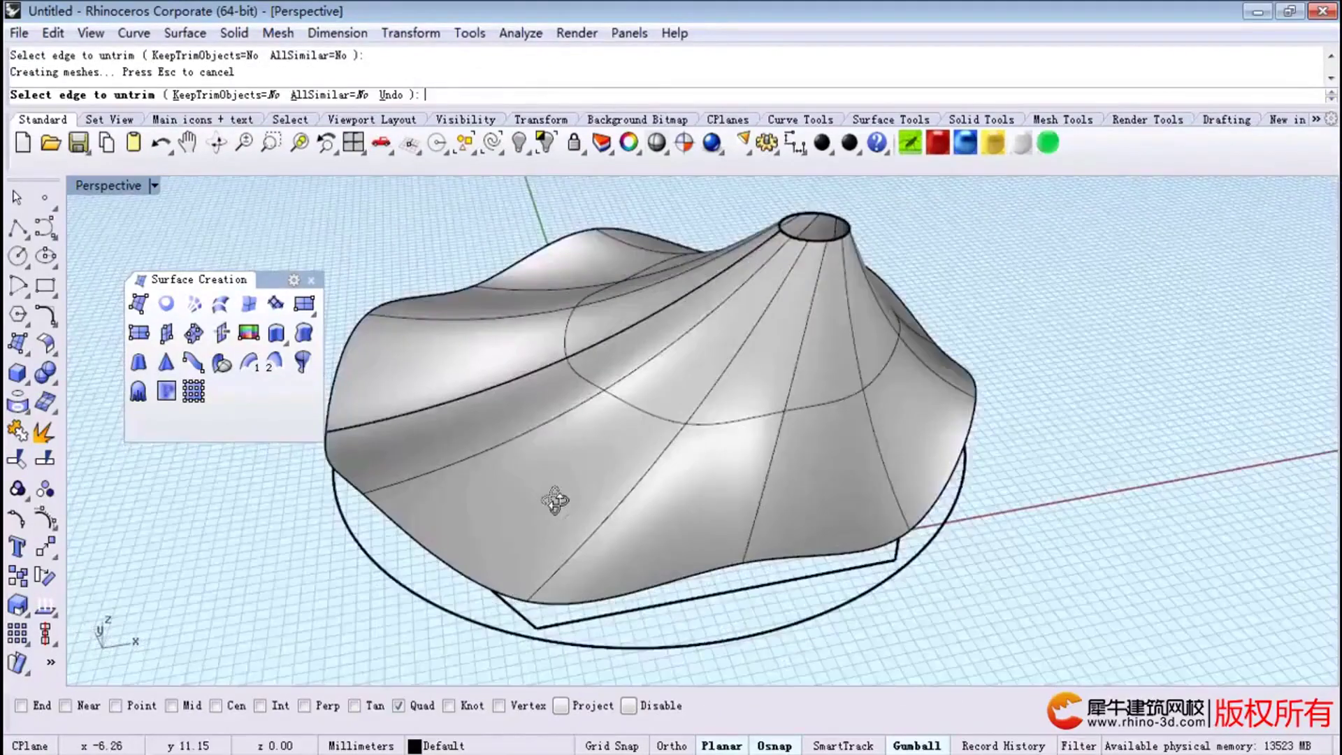
{"action": "scroll", "coordinate": [554, 494], "scroll_direction": "down", "scroll_amount": 3}
{"action": "right_click_drag", "start_coordinate": [555, 494], "coordinate": [582, 423]}
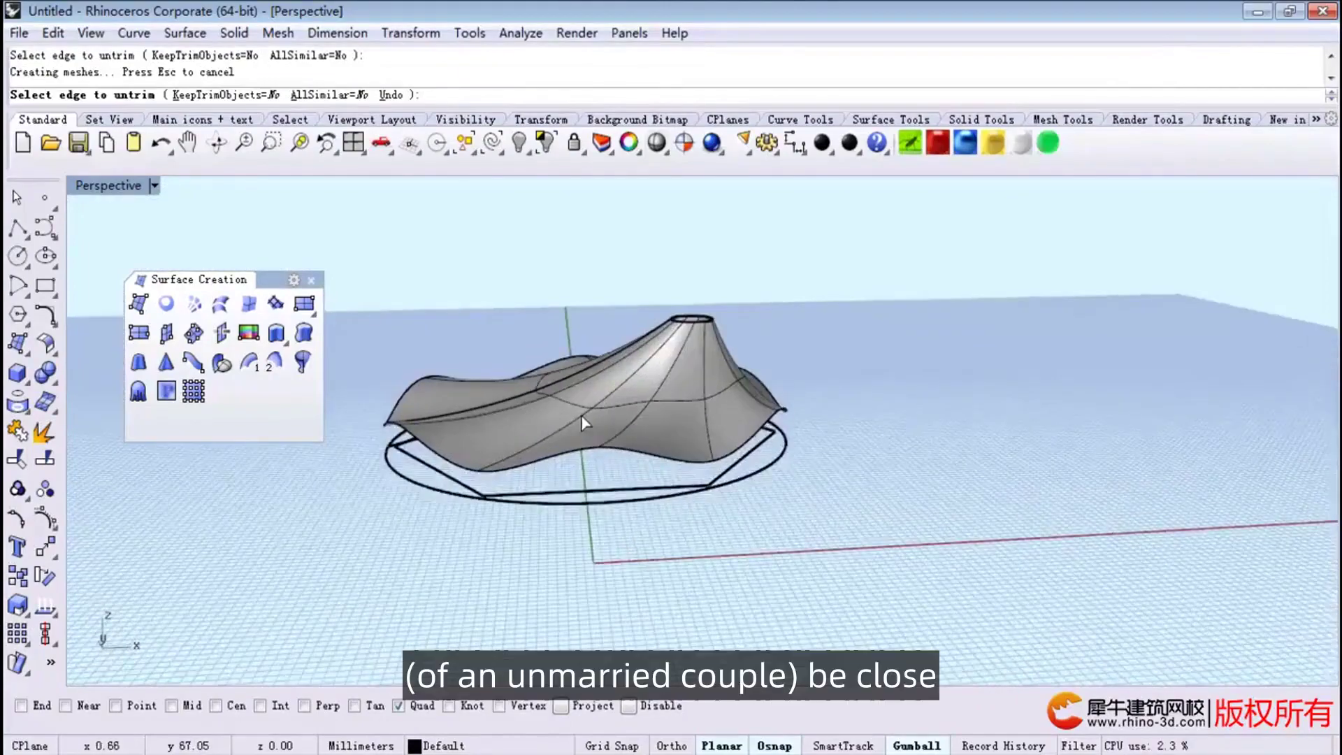
{"action": "scroll", "coordinate": [582, 417], "scroll_direction": "up", "scroll_amount": 2}
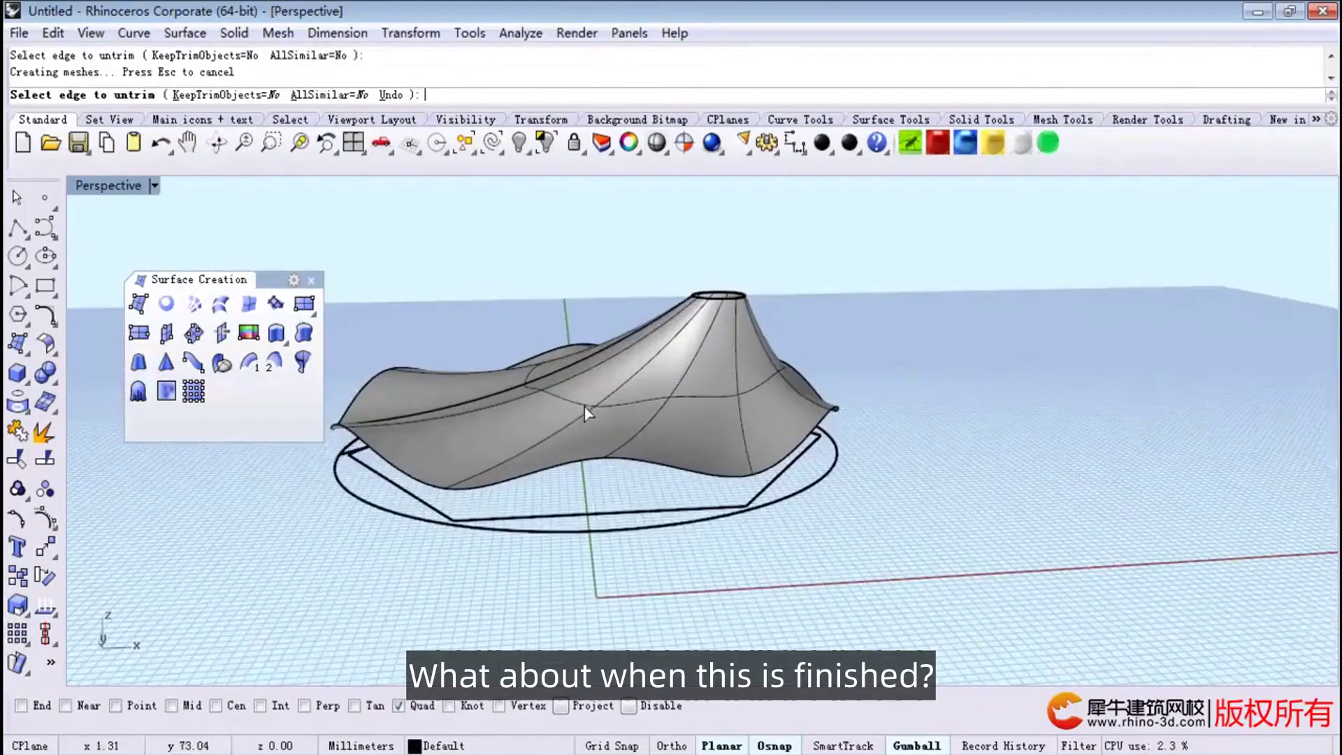
{"action": "right_click_drag", "start_coordinate": [585, 407], "coordinate": [599, 442]}
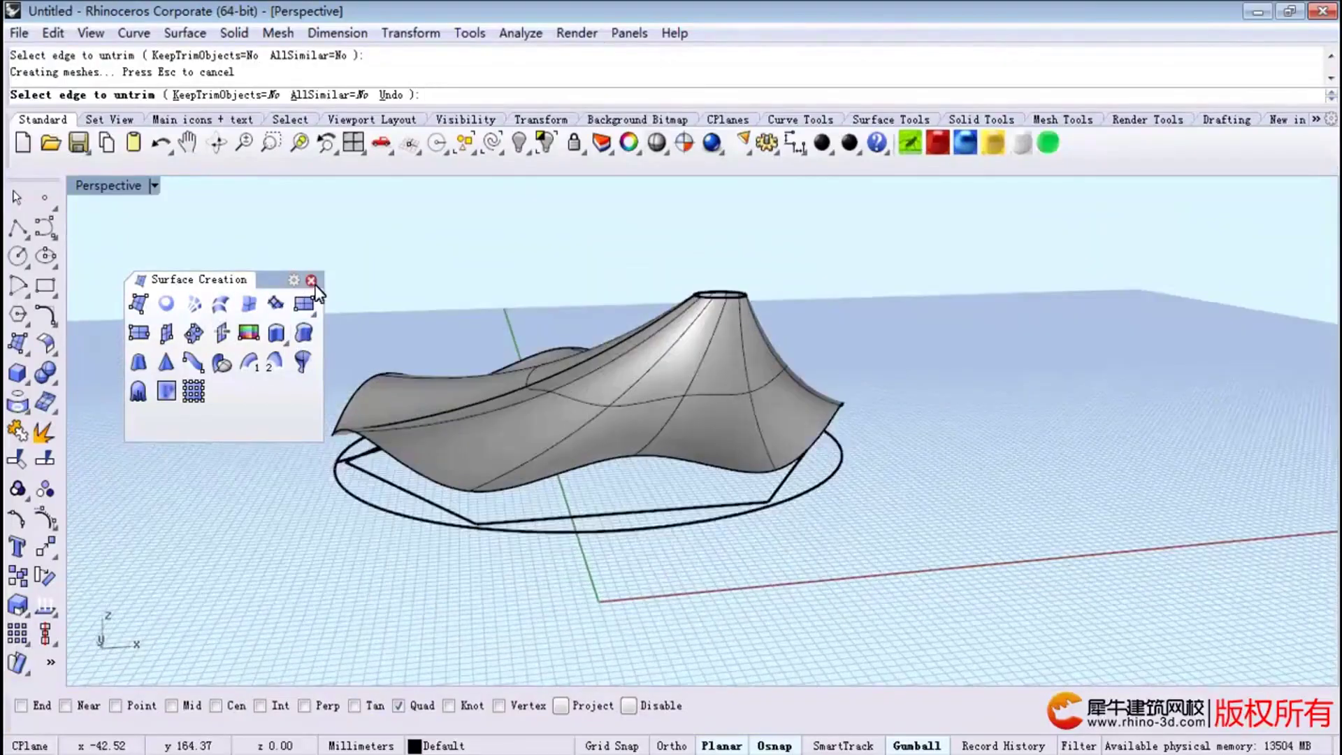
Orbit the roof to a lower frontal angle and restore the four-view layout.
{"action": "right_click_drag", "start_coordinate": [441, 333], "coordinate": [625, 399]}
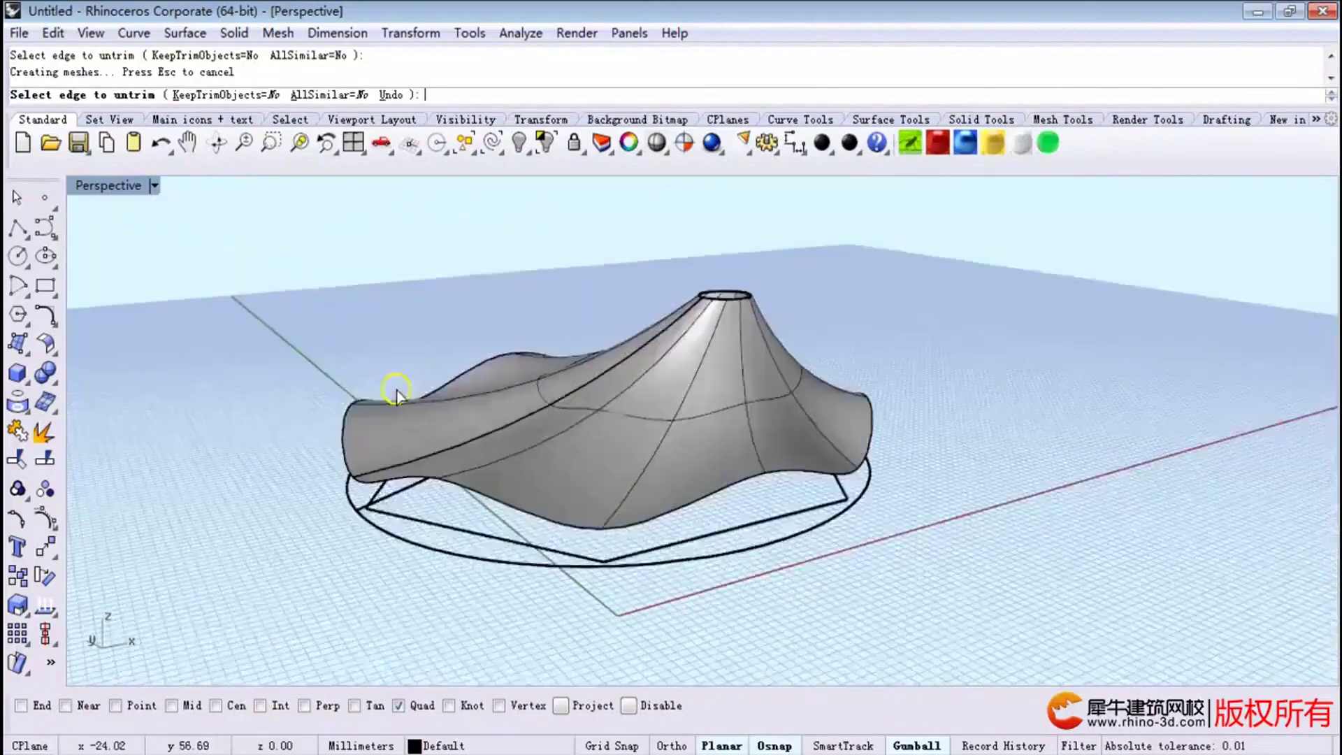
{"action": "right_click_drag", "start_coordinate": [630, 399], "coordinate": [479, 351]}
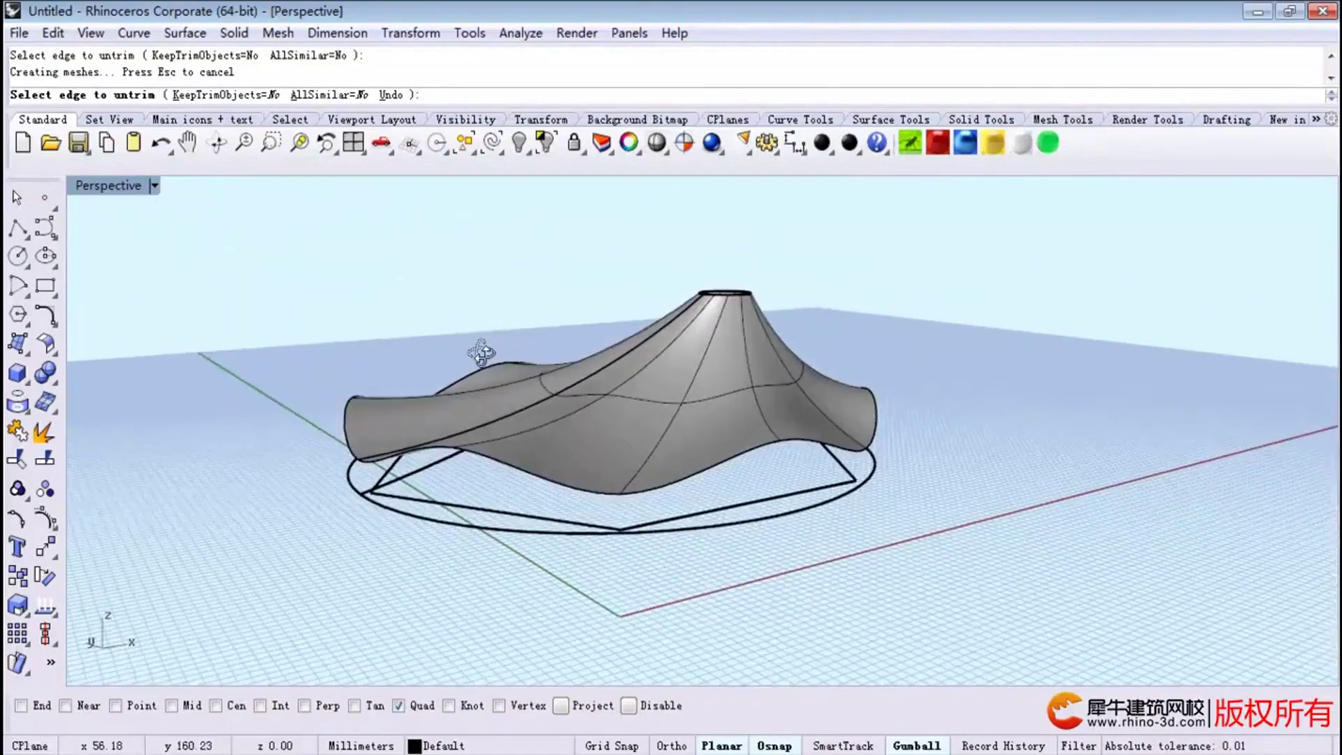
{"action": "key", "text": "ctrl+m"}
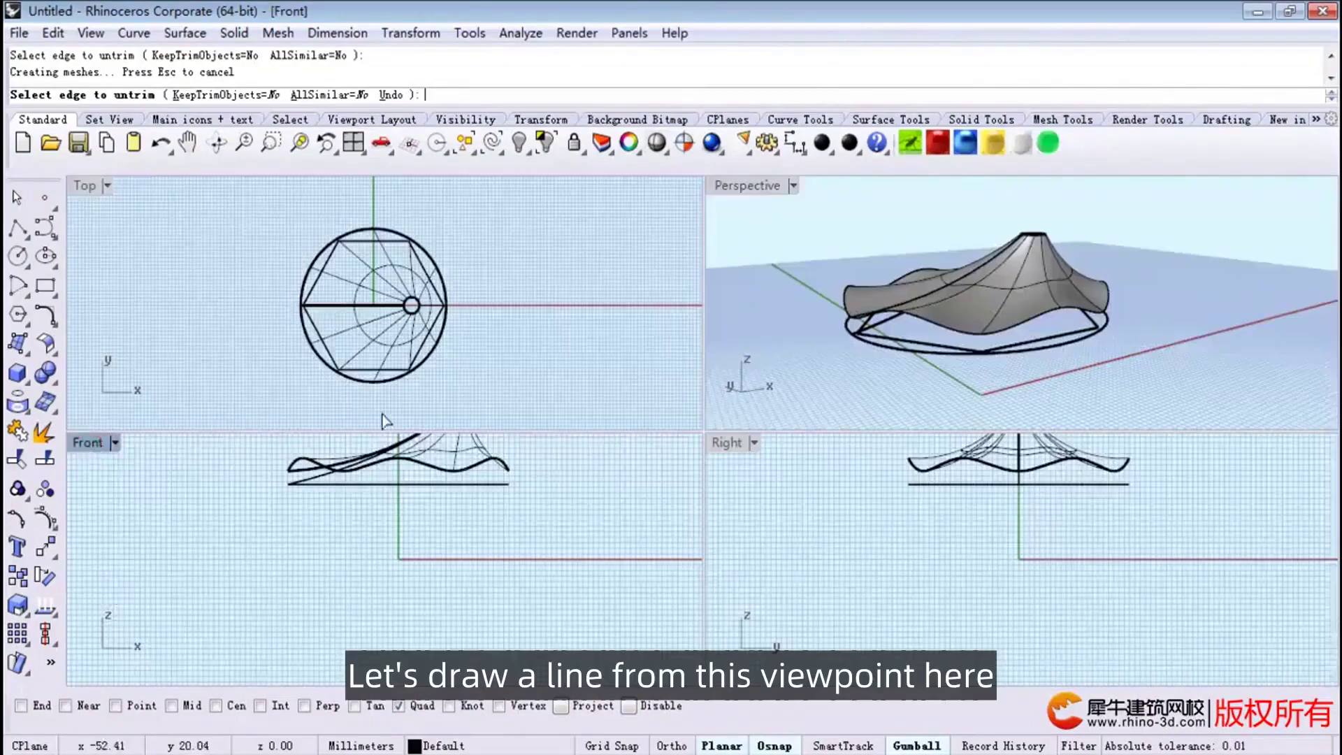
Draw a three-point freeform curve across the roof in the maximized Front view.
{"action": "double_click", "coordinate": [94, 449]}
{"action": "left_click", "coordinate": [21, 228]}
{"action": "left_click", "coordinate": [711, 335]}
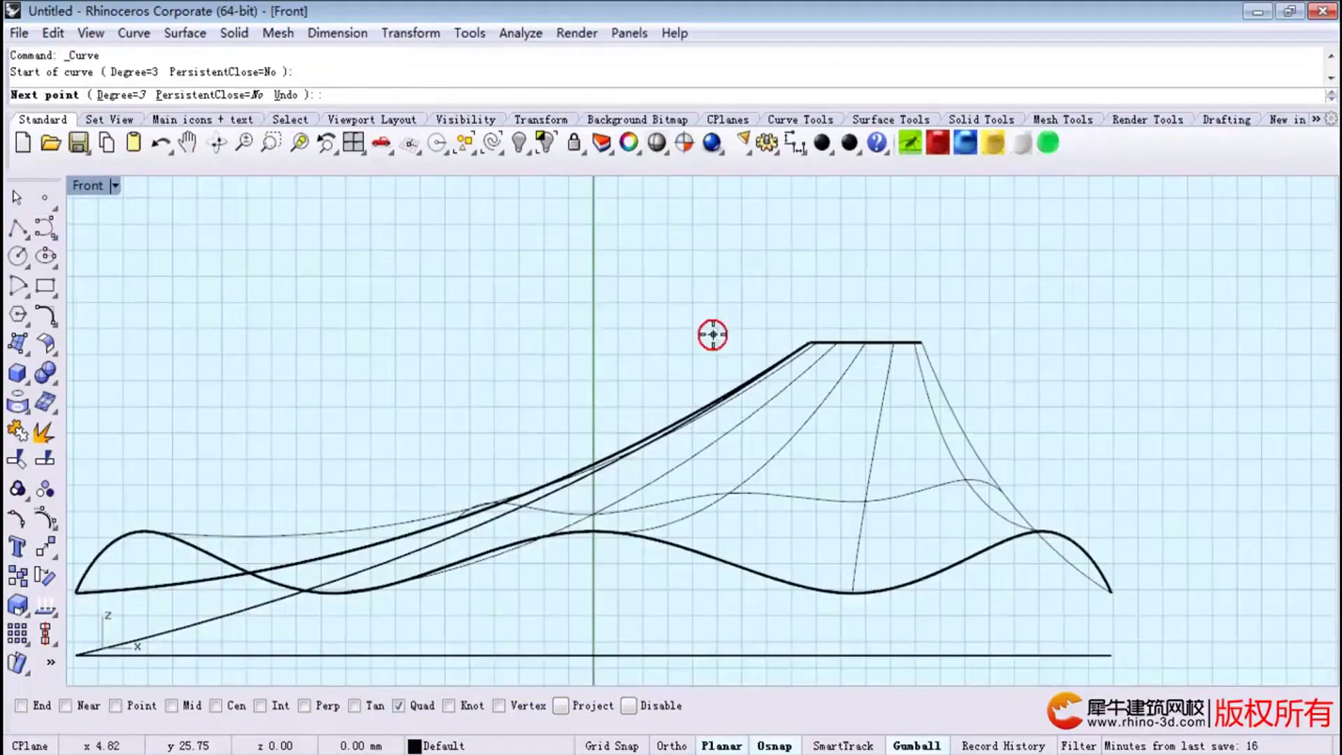
{"action": "left_click", "coordinate": [757, 511]}
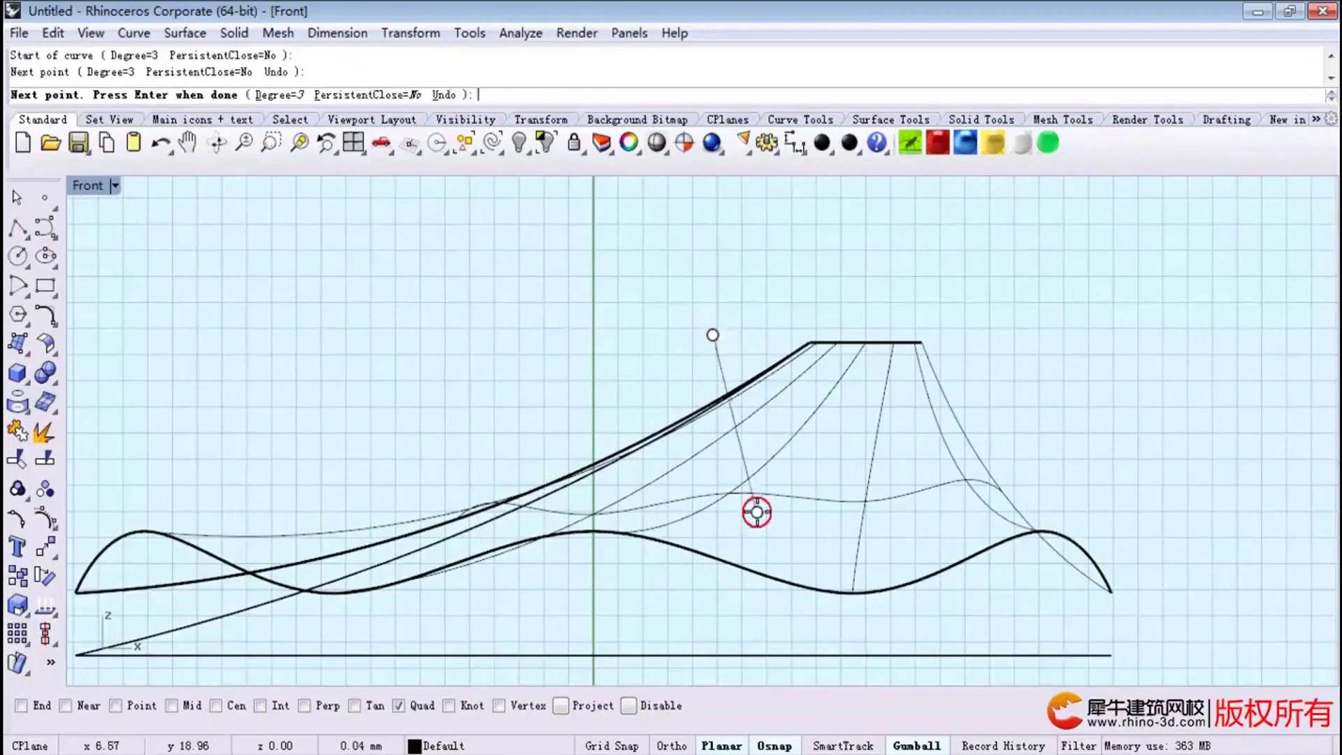
{"action": "left_click", "coordinate": [410, 484]}
{"action": "right_click", "coordinate": [400, 477]}
{"action": "left_click_drag", "start_coordinate": [408, 485], "coordinate": [424, 480]}
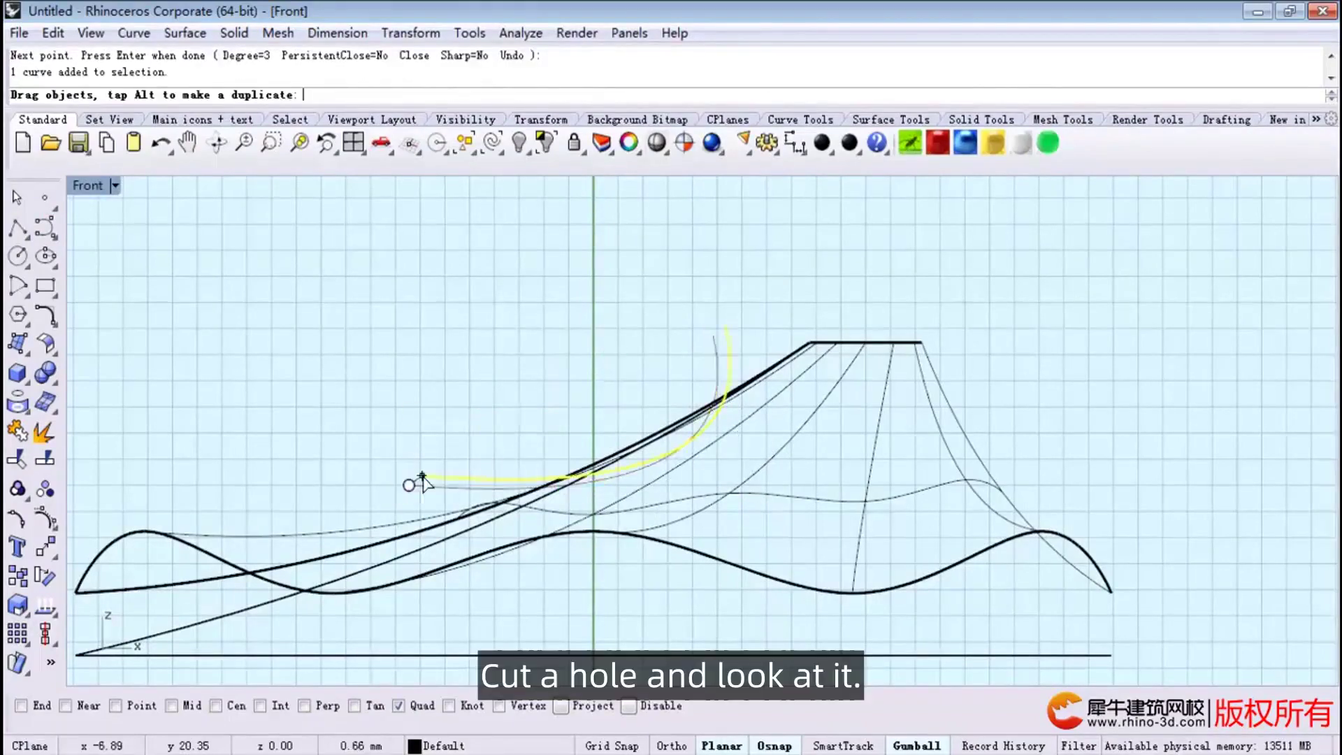
{"action": "key", "text": "ctrl+m"}
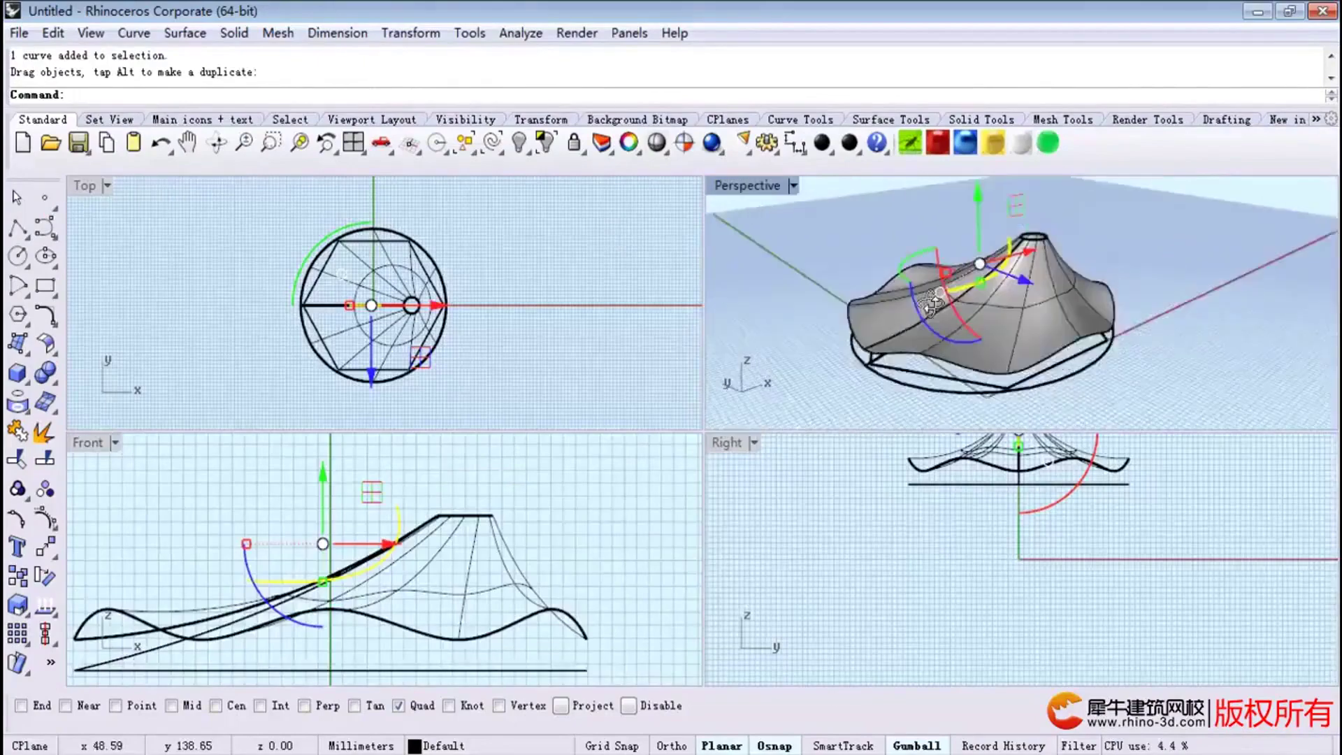
Trim an oval hole out of the roof with the curve and delete the leftover construction curves.
{"action": "left_click", "coordinate": [916, 740]}
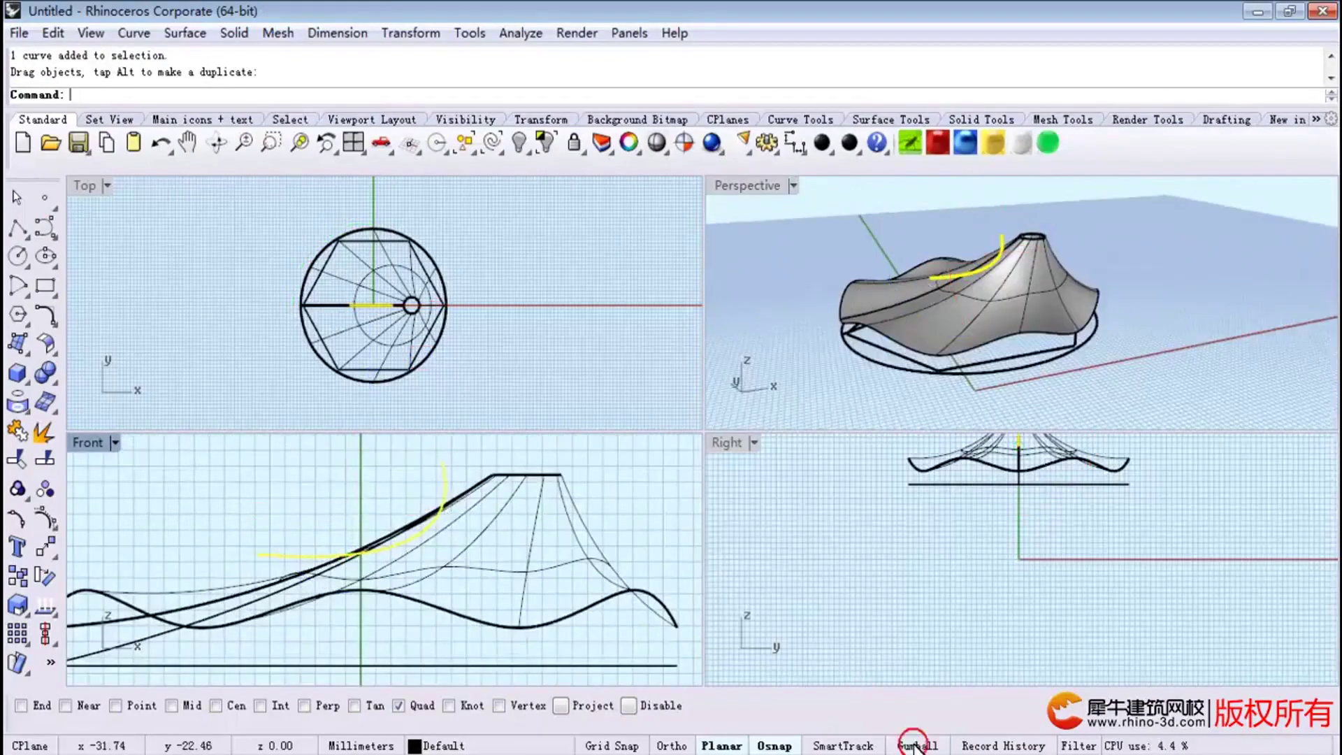
{"action": "left_click", "coordinate": [15, 461]}
{"action": "scroll", "coordinate": [344, 511], "scroll_direction": "up", "scroll_amount": 1}
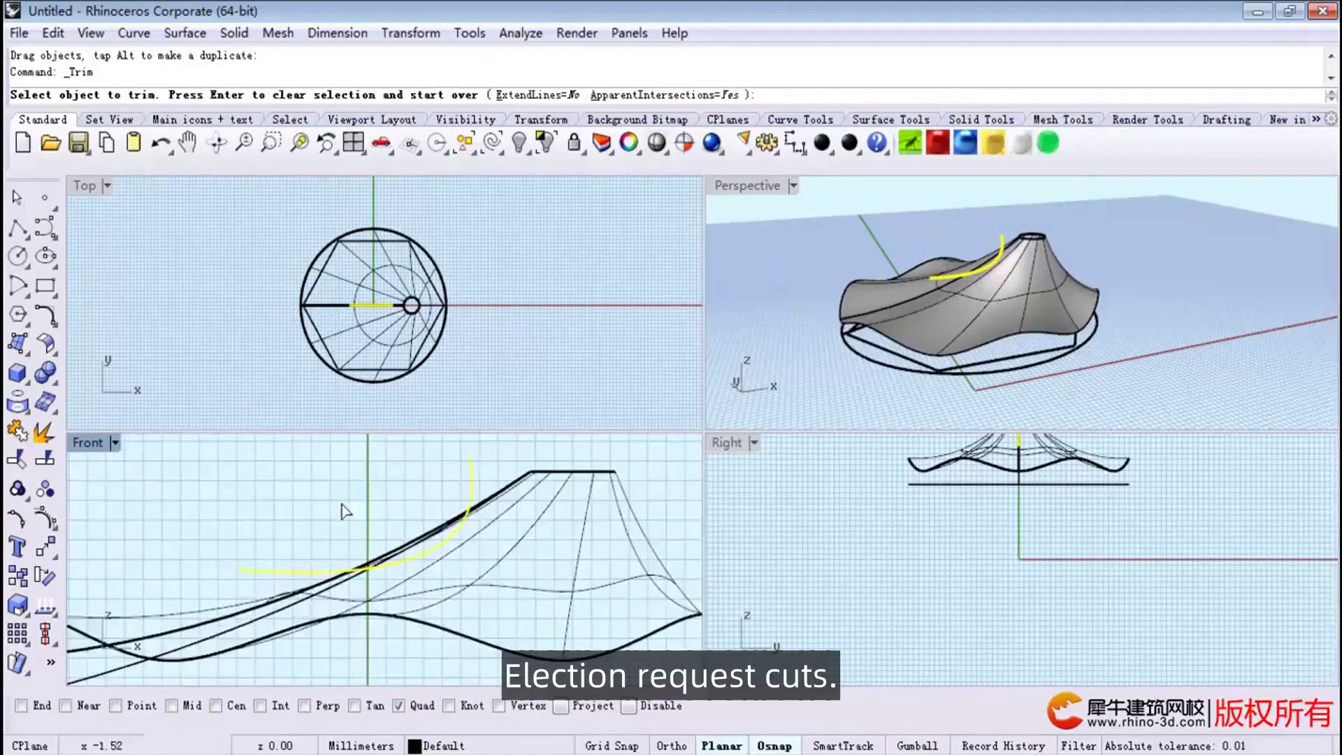
{"action": "scroll", "coordinate": [369, 531], "scroll_direction": "up", "scroll_amount": 1}
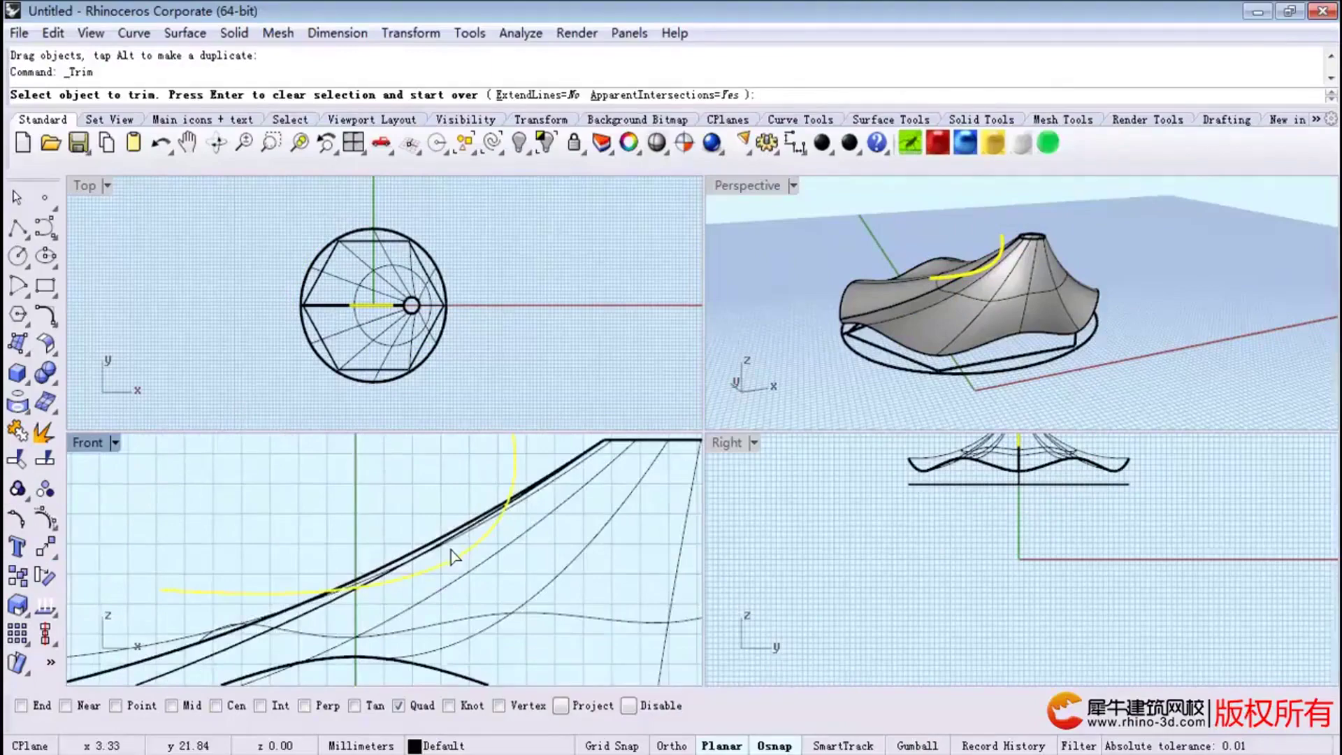
{"action": "left_click", "coordinate": [444, 549]}
{"action": "scroll", "coordinate": [928, 302], "scroll_direction": "up", "scroll_amount": 2}
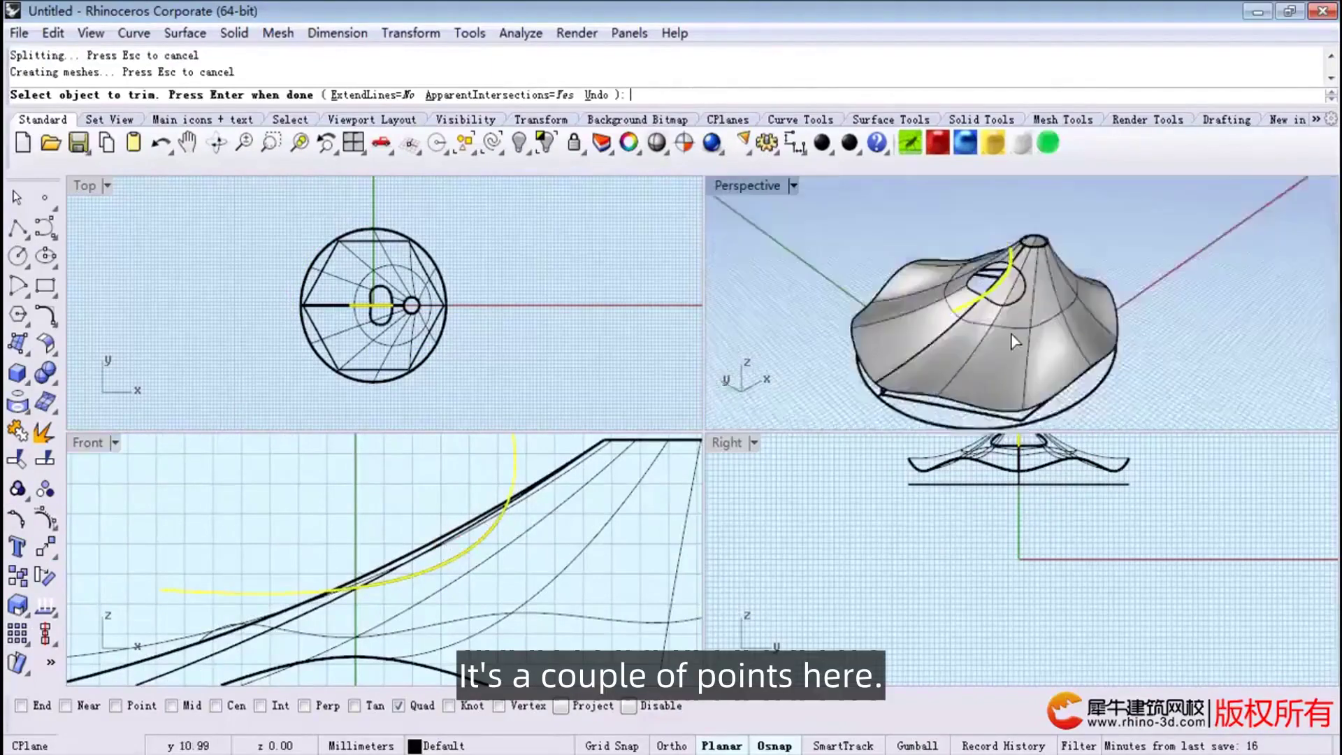
{"action": "scroll", "coordinate": [944, 289], "scroll_direction": "up", "scroll_amount": 2}
{"action": "scroll", "coordinate": [968, 271], "scroll_direction": "up", "scroll_amount": 2}
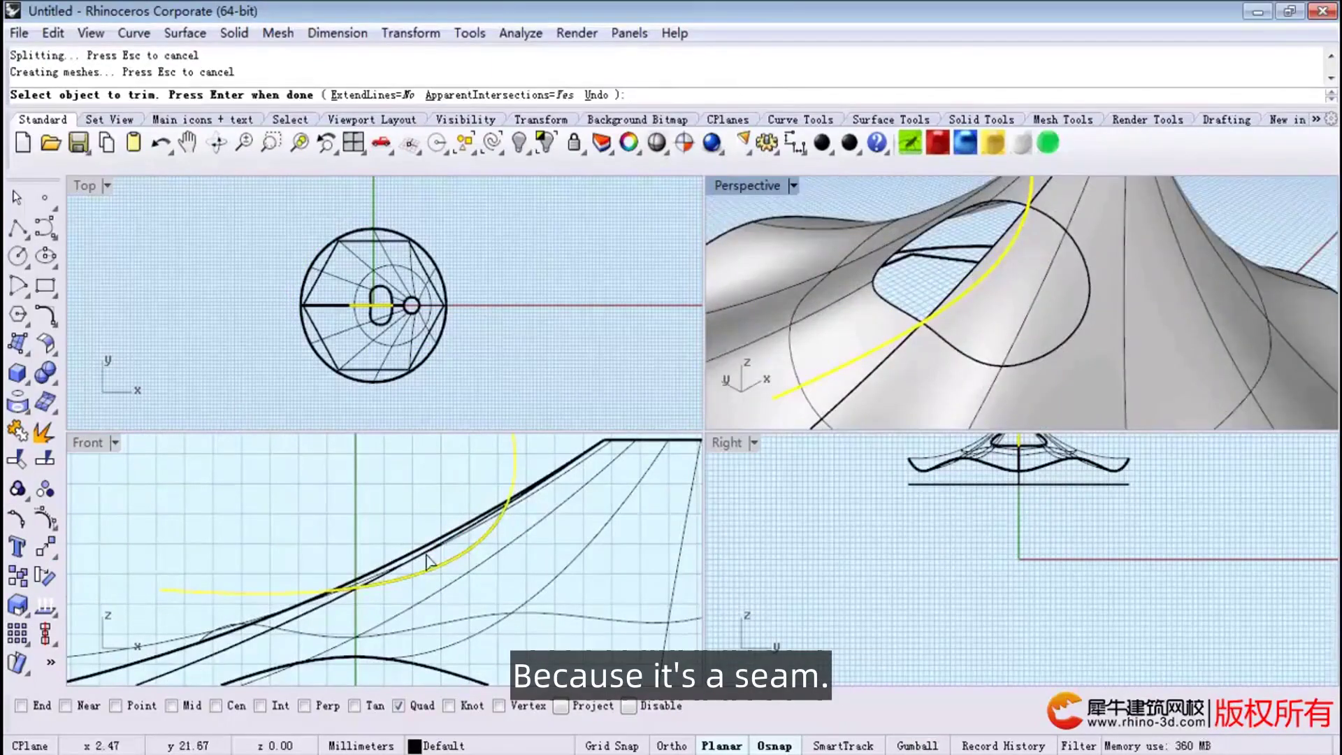
{"action": "left_click", "coordinate": [445, 539]}
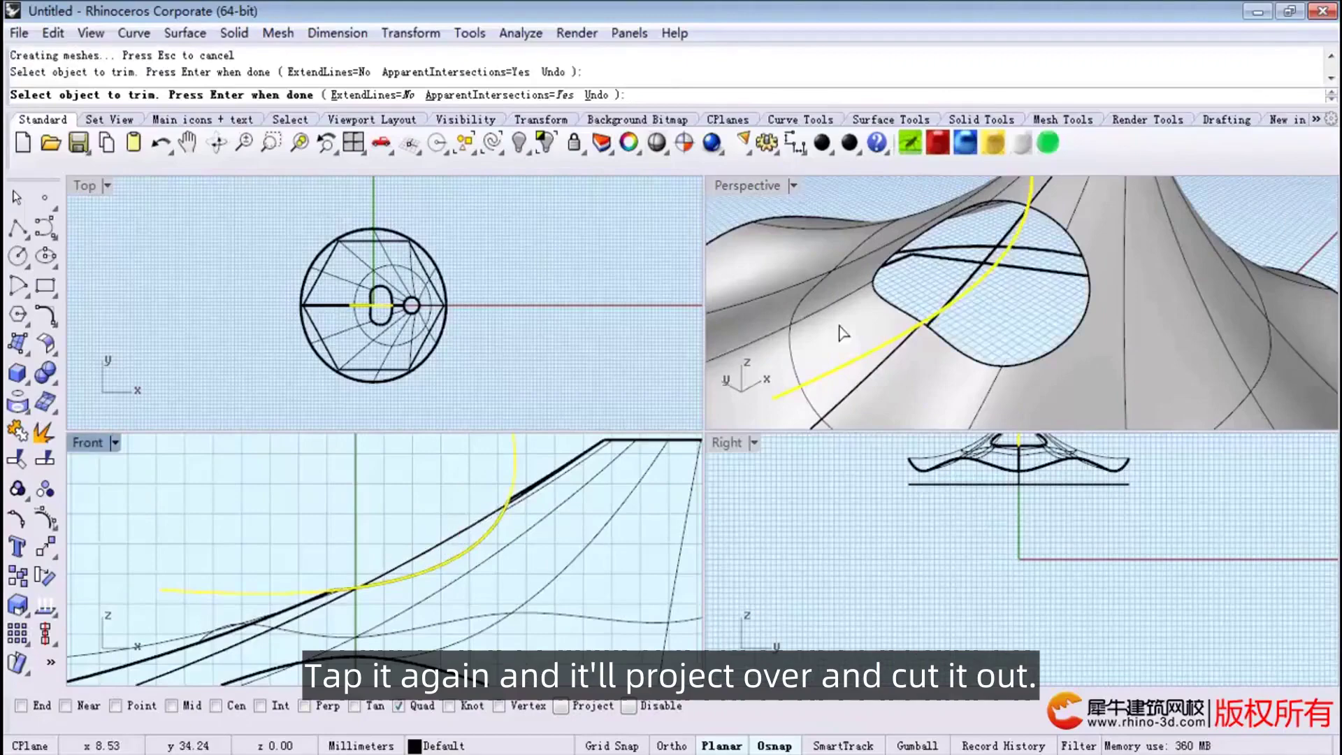
{"action": "key", "text": "Return"}
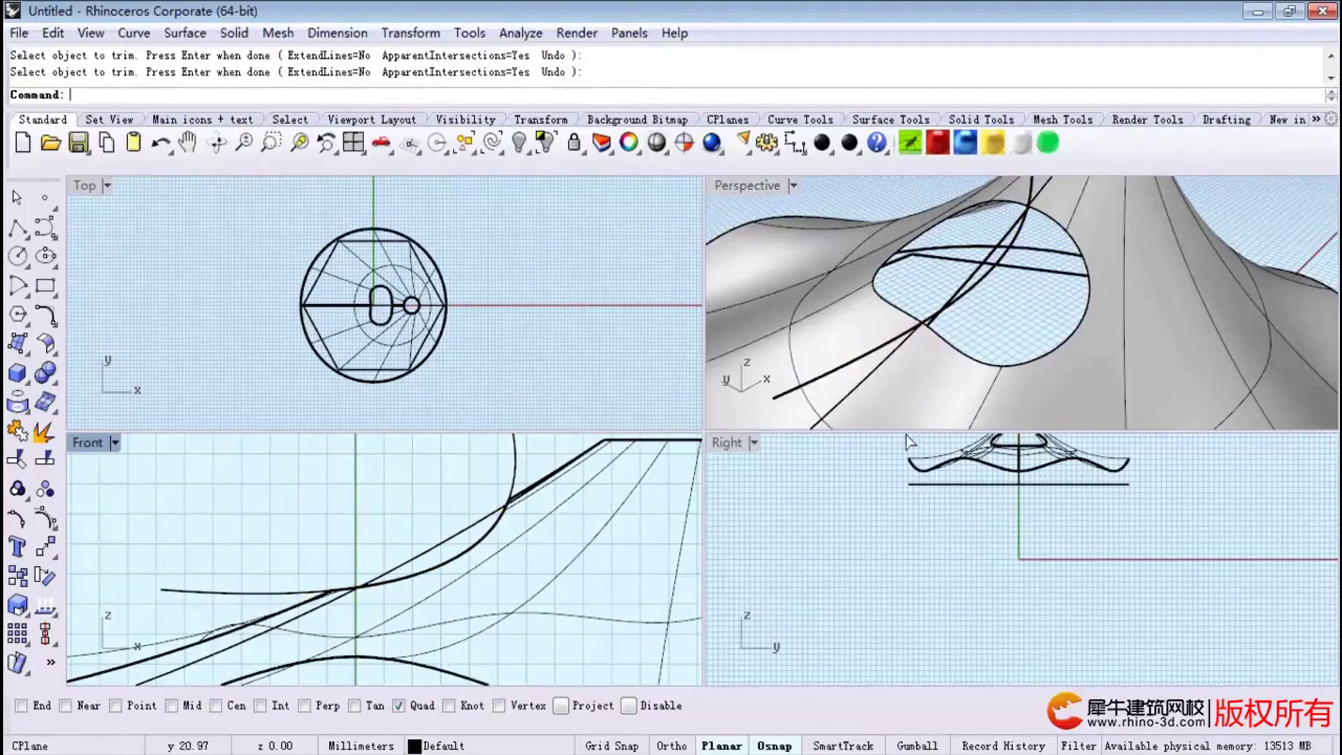
{"action": "scroll", "coordinate": [927, 346], "scroll_direction": "down", "scroll_amount": 5}
{"action": "scroll", "coordinate": [927, 346], "scroll_direction": "down", "scroll_amount": 2}
{"action": "scroll", "coordinate": [949, 274], "scroll_direction": "down", "scroll_amount": 2}
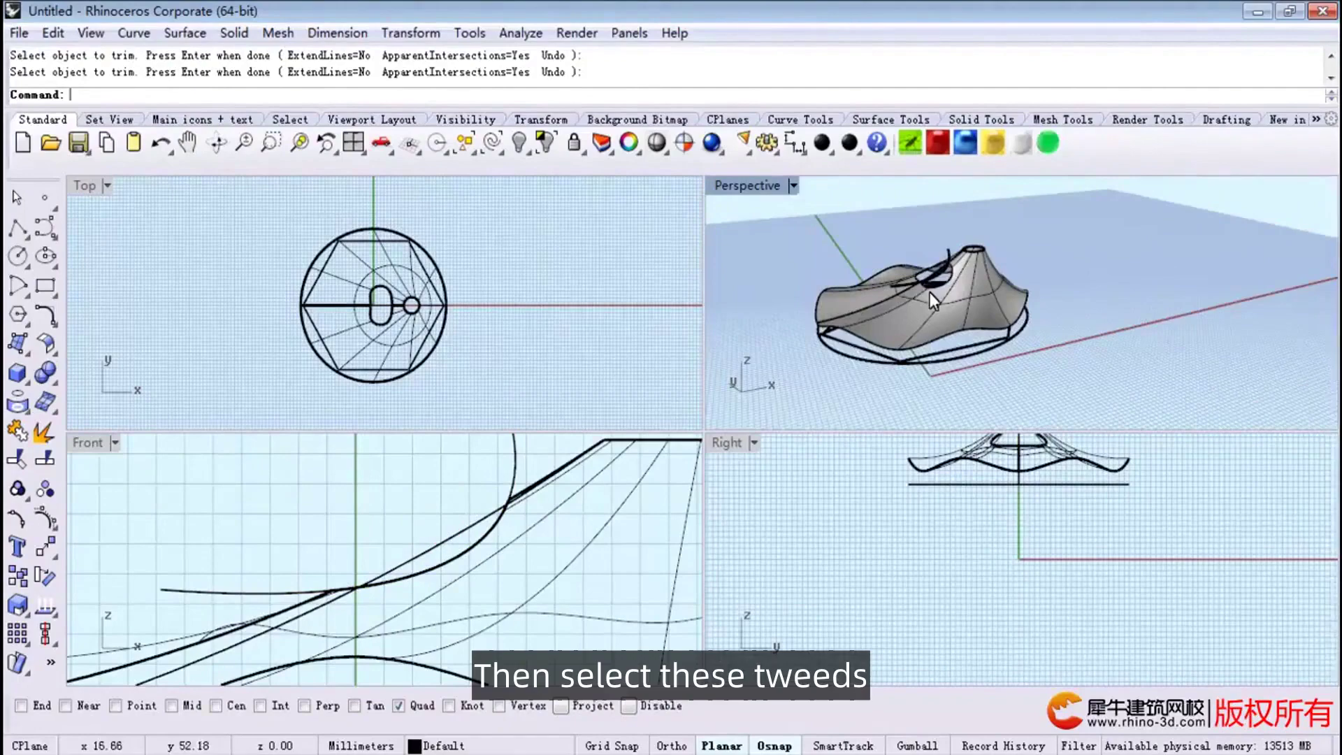
{"action": "left_click", "coordinate": [492, 144]}
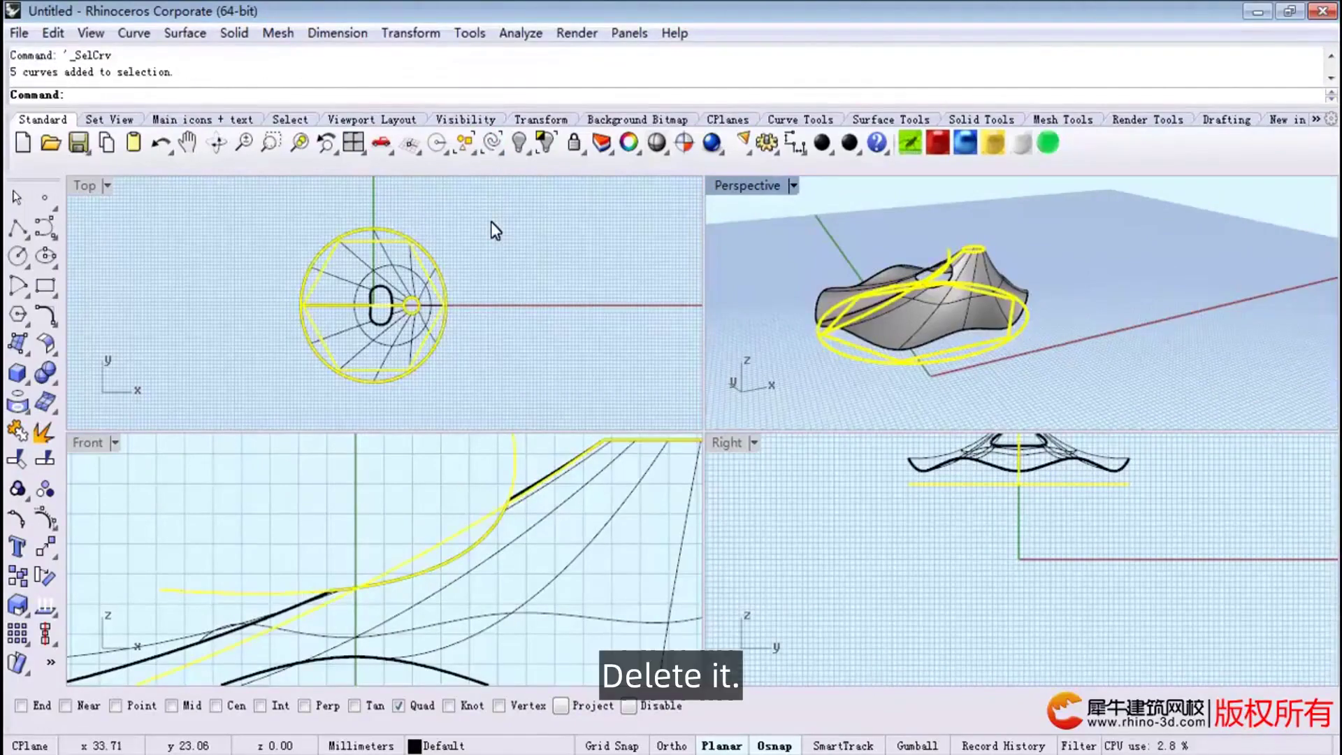
{"action": "key", "text": "Delete"}
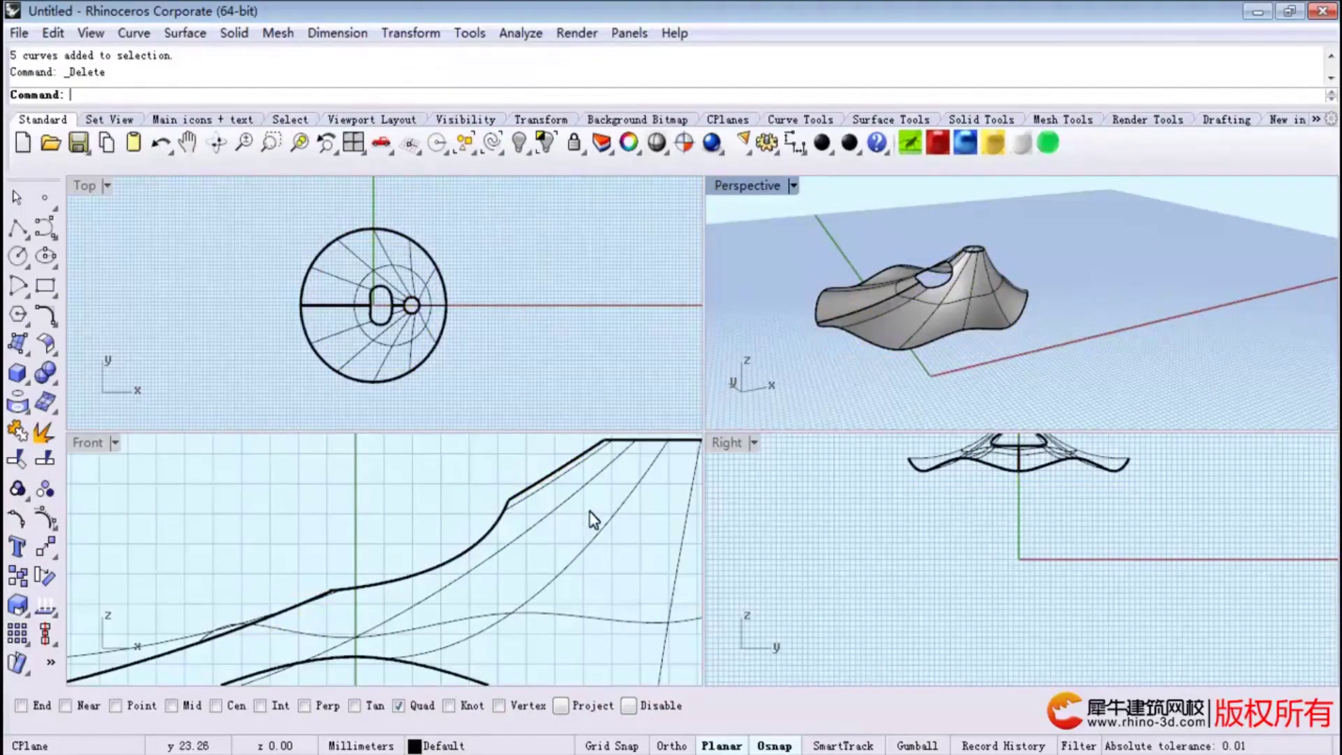
{"action": "scroll", "coordinate": [942, 529], "scroll_direction": "up", "scroll_amount": 2}
{"action": "scroll", "coordinate": [943, 529], "scroll_direction": "up", "scroll_amount": 3}
Draw a small grid-snapped ellipse in the maximized Right view, then maximize Perspective.
{"action": "left_click", "coordinate": [734, 445]}
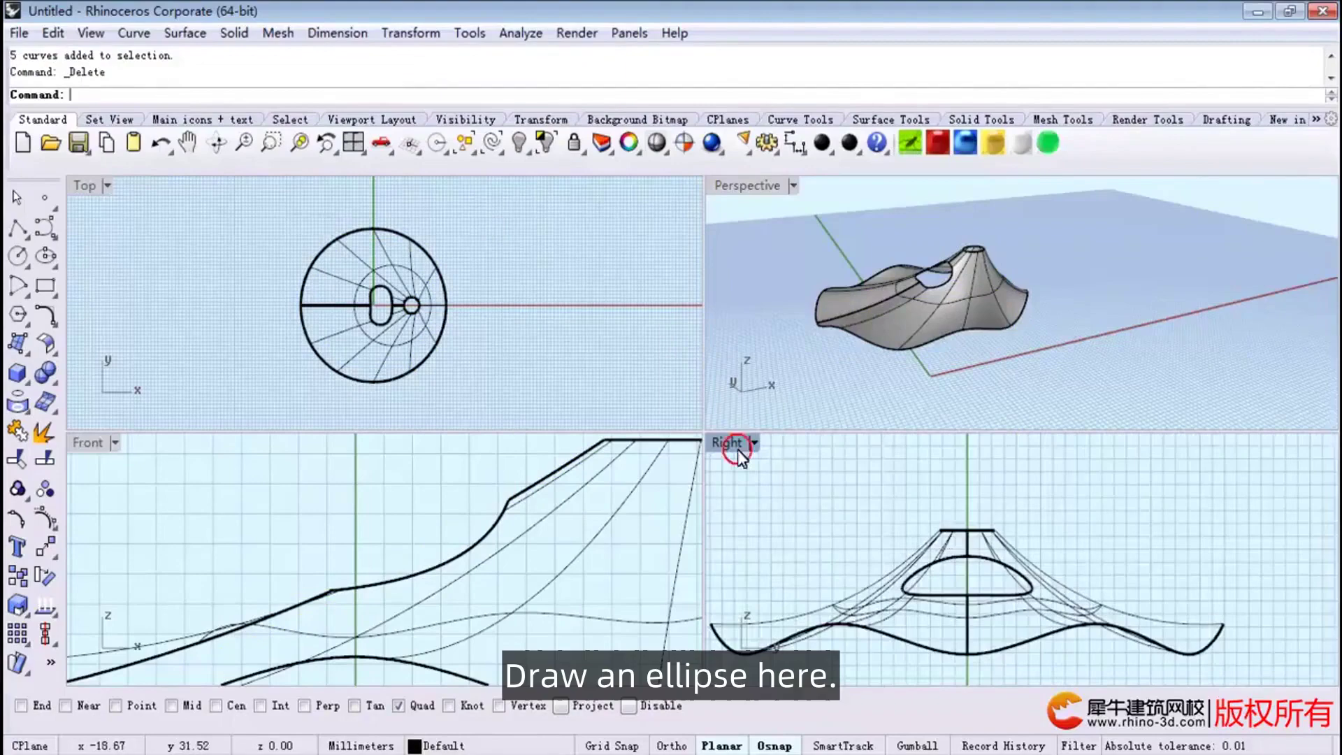
{"action": "double_click", "coordinate": [734, 445]}
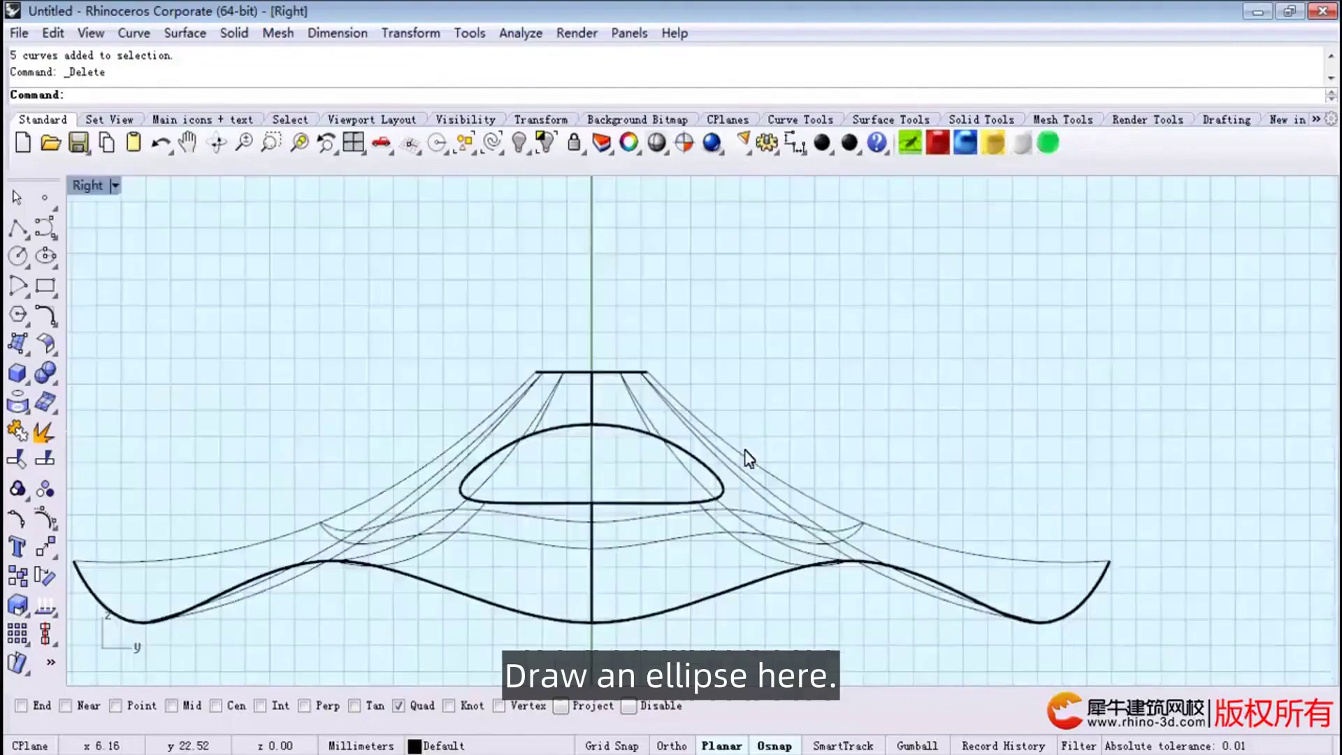
{"action": "left_click", "coordinate": [45, 258]}
{"action": "left_click", "coordinate": [74, 267]}
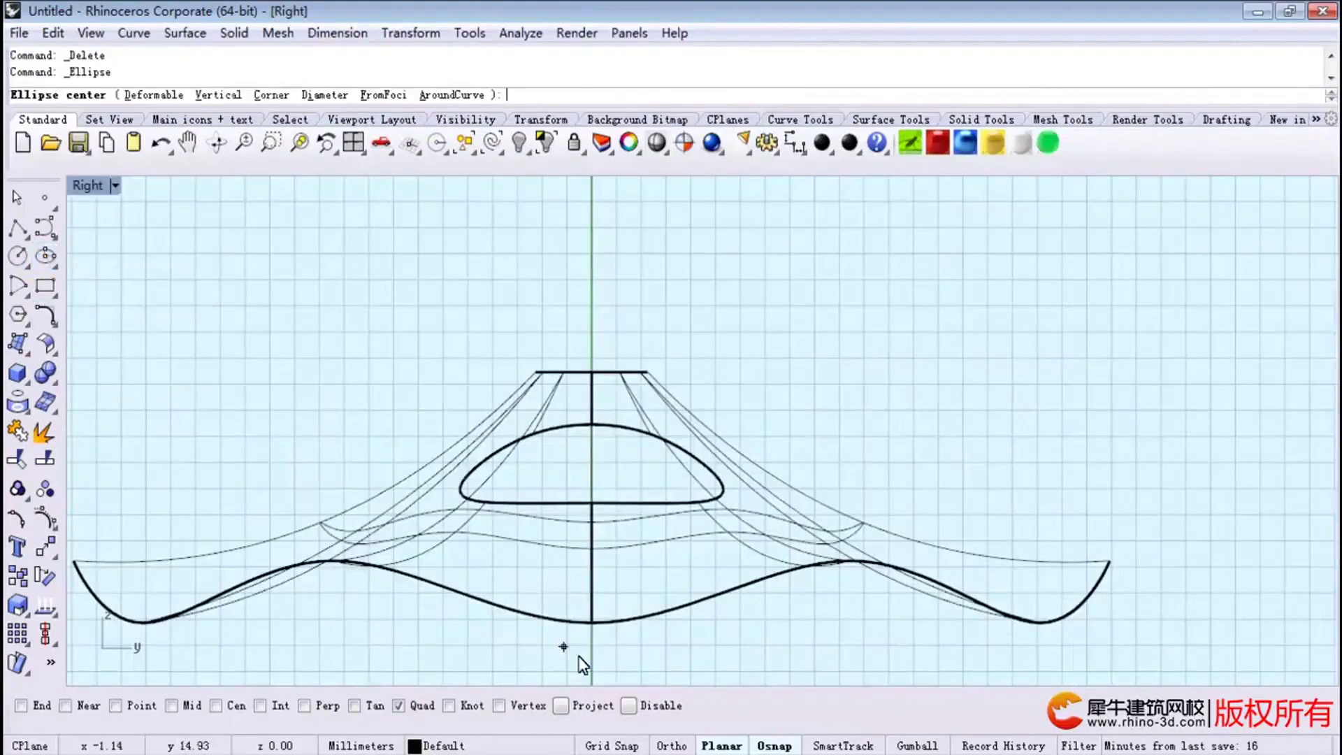
{"action": "left_click", "coordinate": [627, 746]}
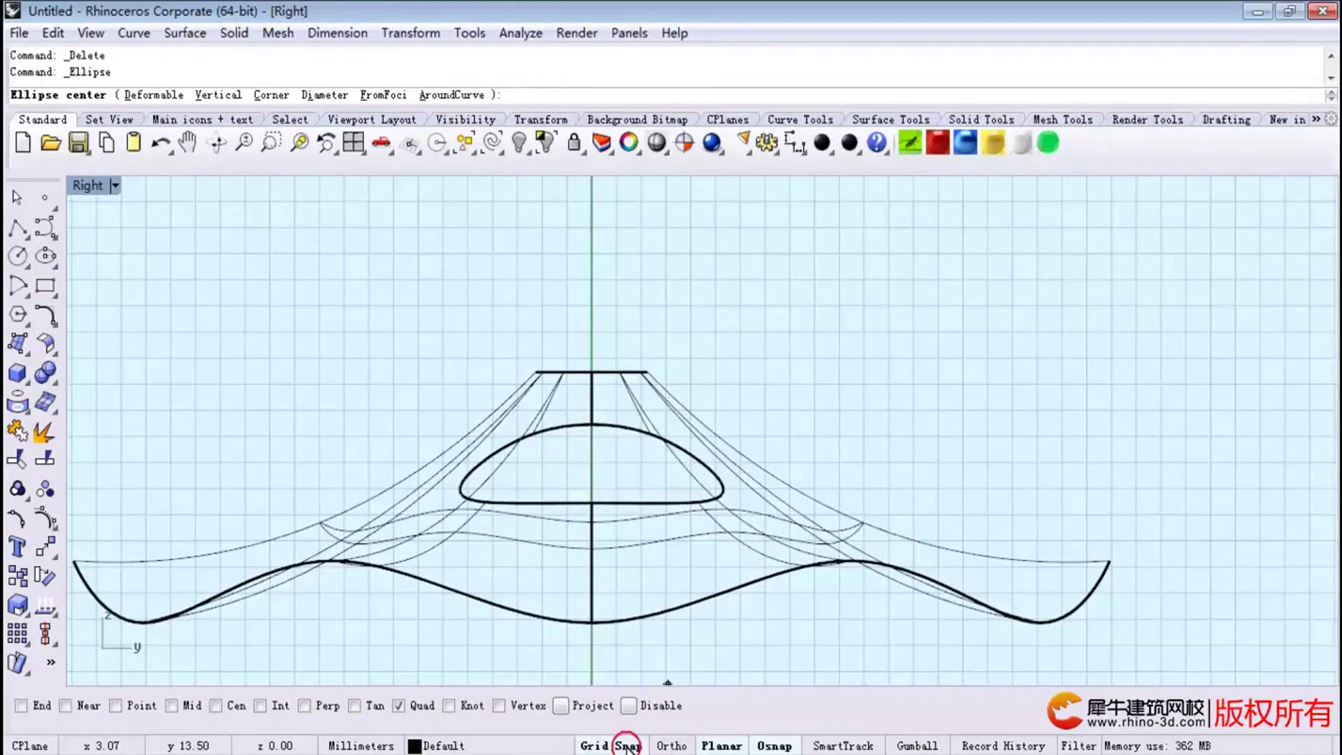
{"action": "left_click", "coordinate": [592, 462]}
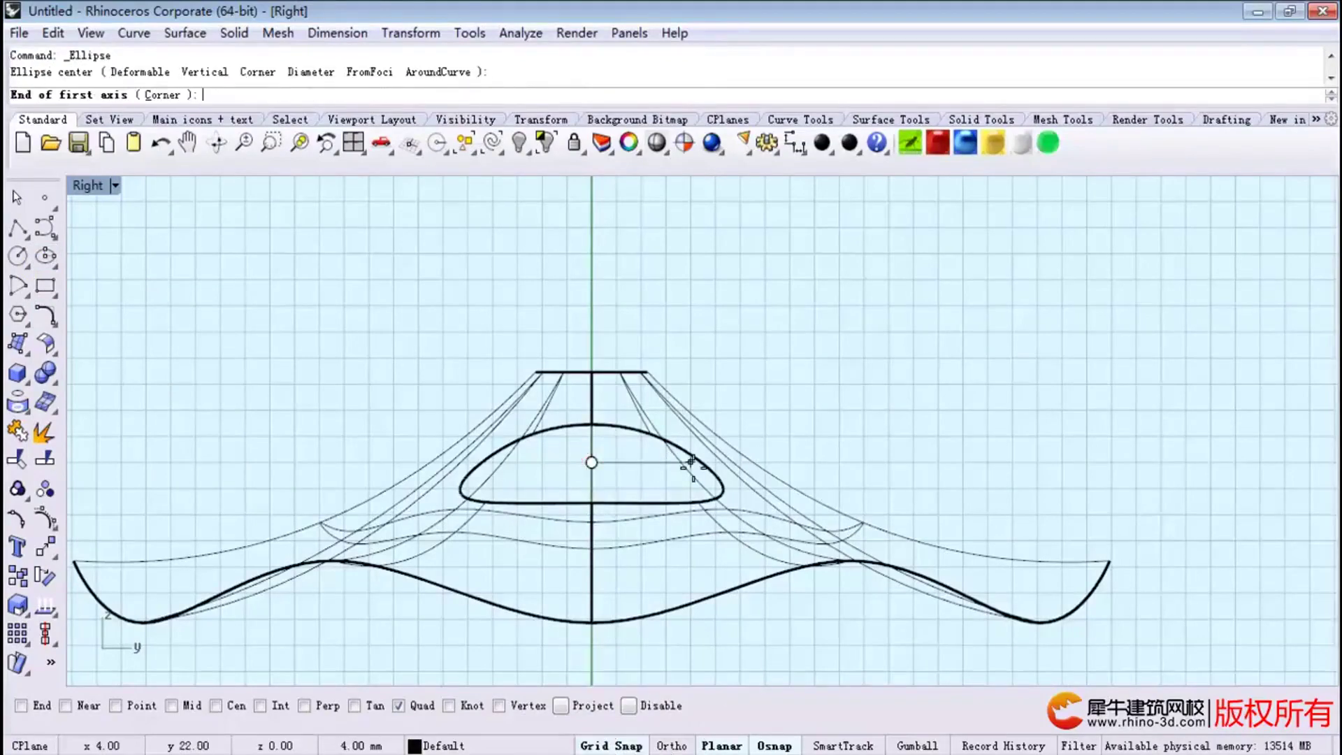
{"action": "left_click", "coordinate": [691, 463]}
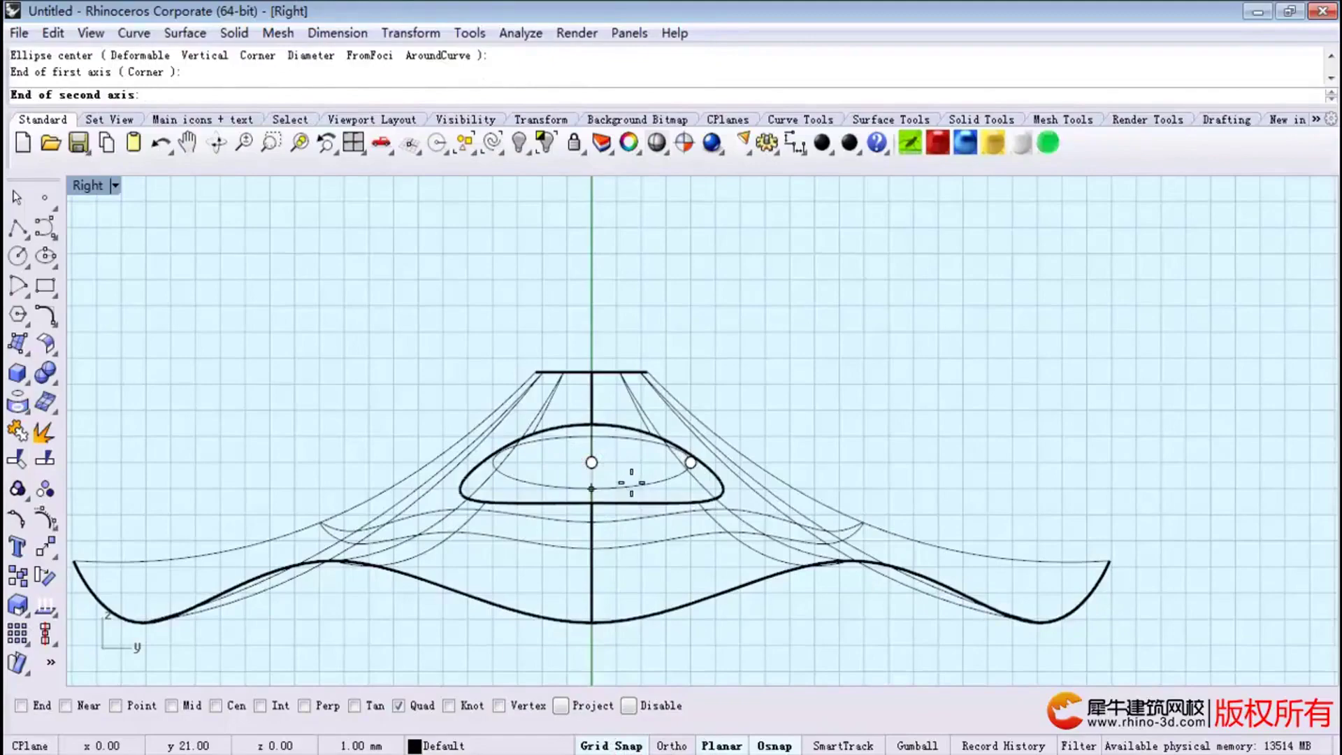
{"action": "left_click", "coordinate": [630, 483]}
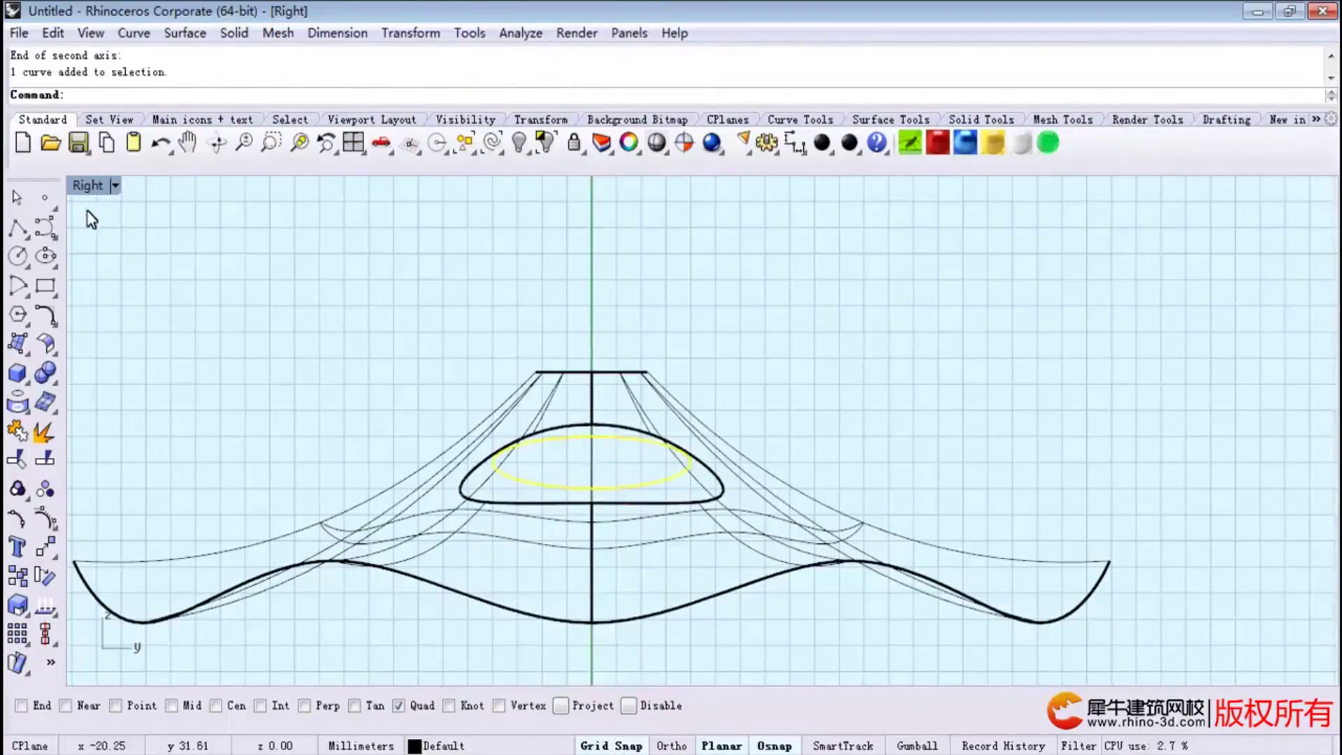
{"action": "double_click", "coordinate": [85, 187]}
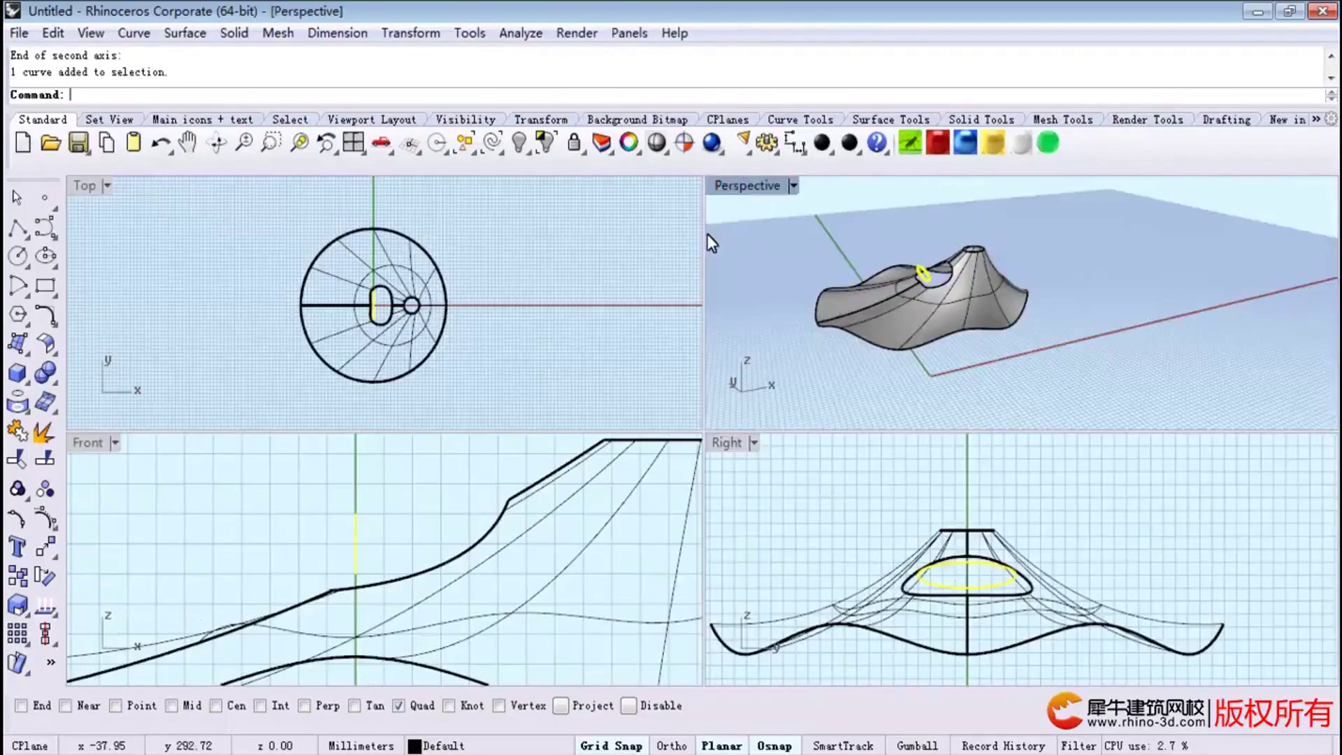
{"action": "double_click", "coordinate": [739, 185]}
{"action": "scroll", "coordinate": [455, 369], "scroll_direction": "up", "scroll_amount": 3}
{"action": "scroll", "coordinate": [465, 378], "scroll_direction": "up", "scroll_amount": 2}
{"action": "scroll", "coordinate": [467, 379], "scroll_direction": "up", "scroll_amount": 2}
{"action": "right_click_drag", "start_coordinate": [507, 383], "coordinate": [512, 358]}
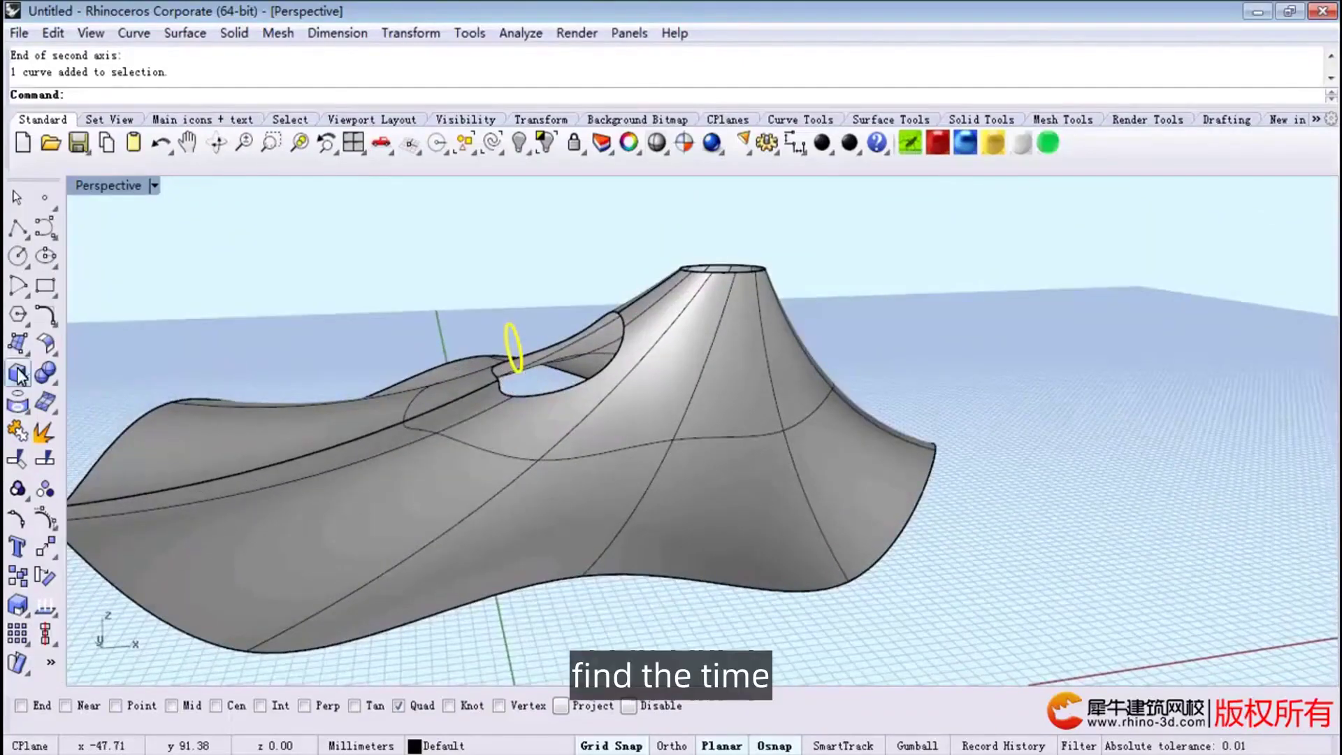
Extrude the ellipse into a short surface band.
{"action": "left_click", "coordinate": [17, 343]}
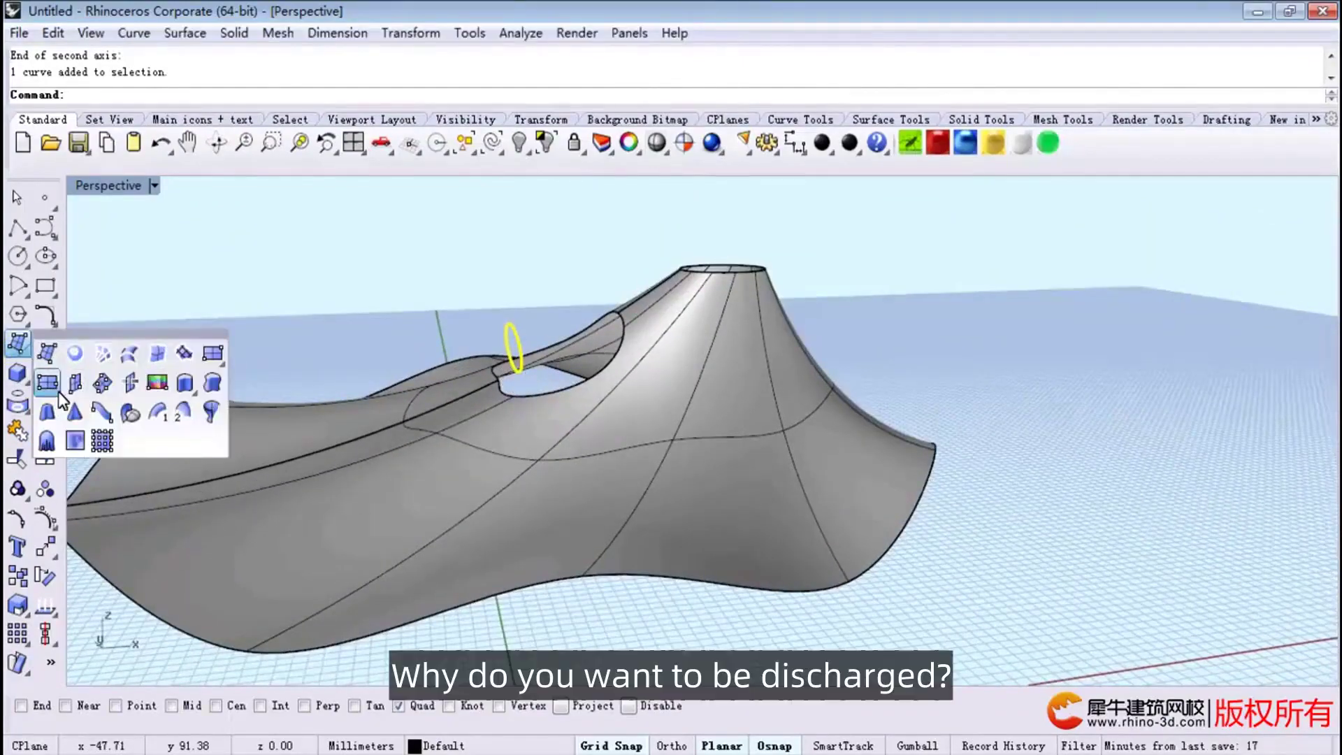
{"action": "left_click", "coordinate": [183, 384]}
{"action": "scroll", "coordinate": [493, 352], "scroll_direction": "up", "scroll_amount": 3}
{"action": "scroll", "coordinate": [480, 353], "scroll_direction": "up", "scroll_amount": 2}
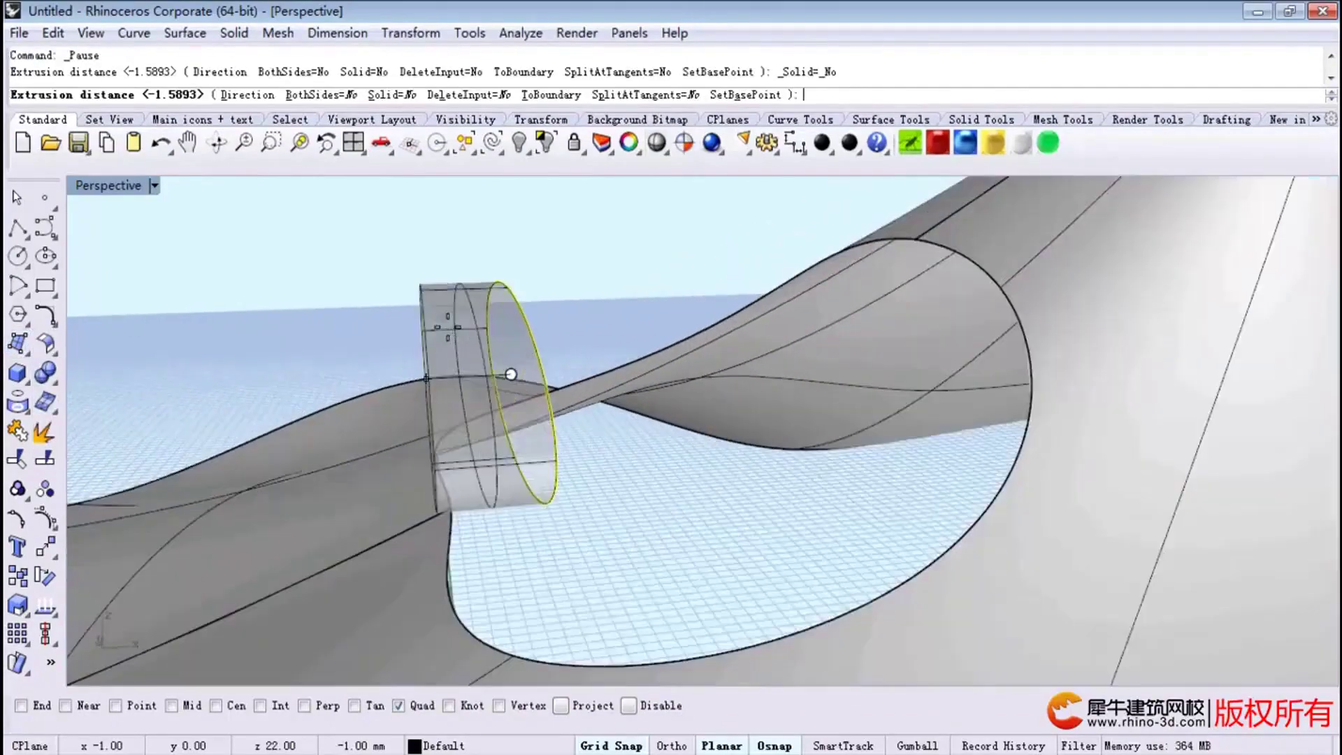
{"action": "key", "text": "Return"}
Try a blend surface from the band edge to the roof opening edge, then cancel it.
{"action": "left_click", "coordinate": [42, 347]}
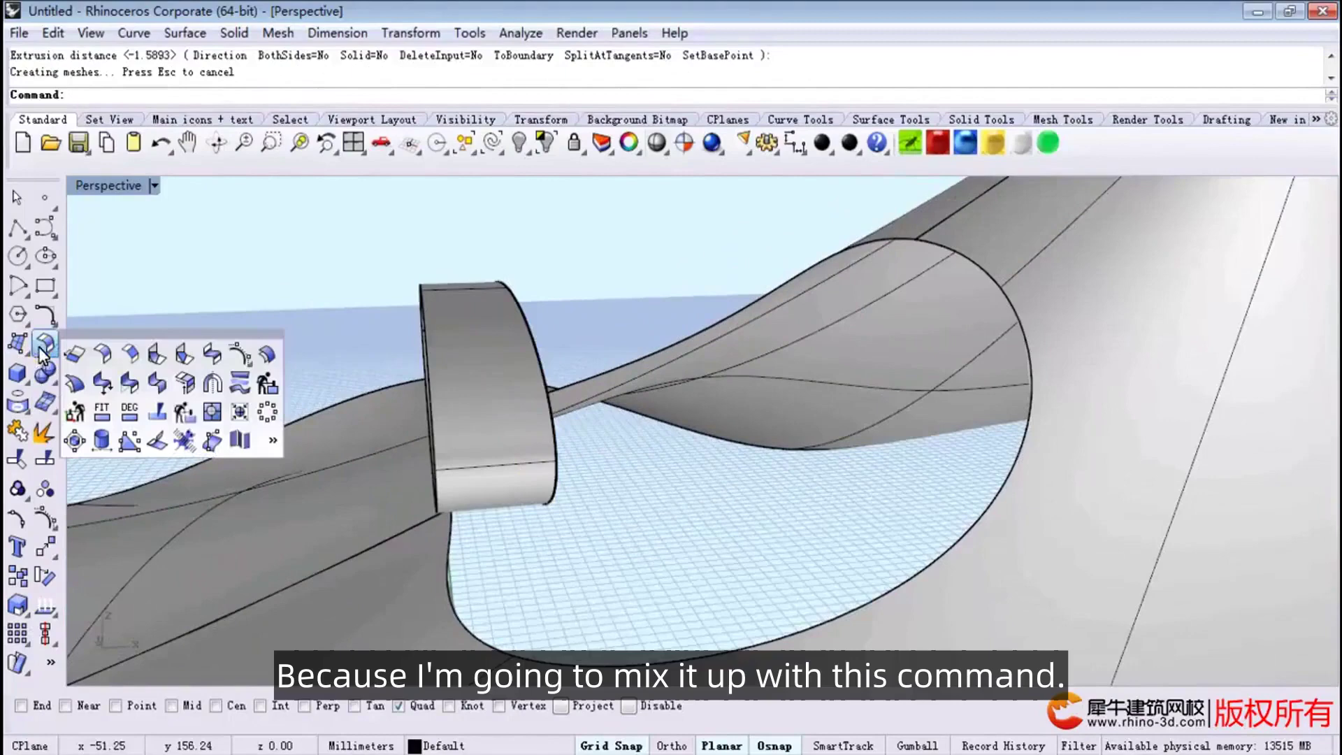
{"action": "left_click", "coordinate": [215, 355]}
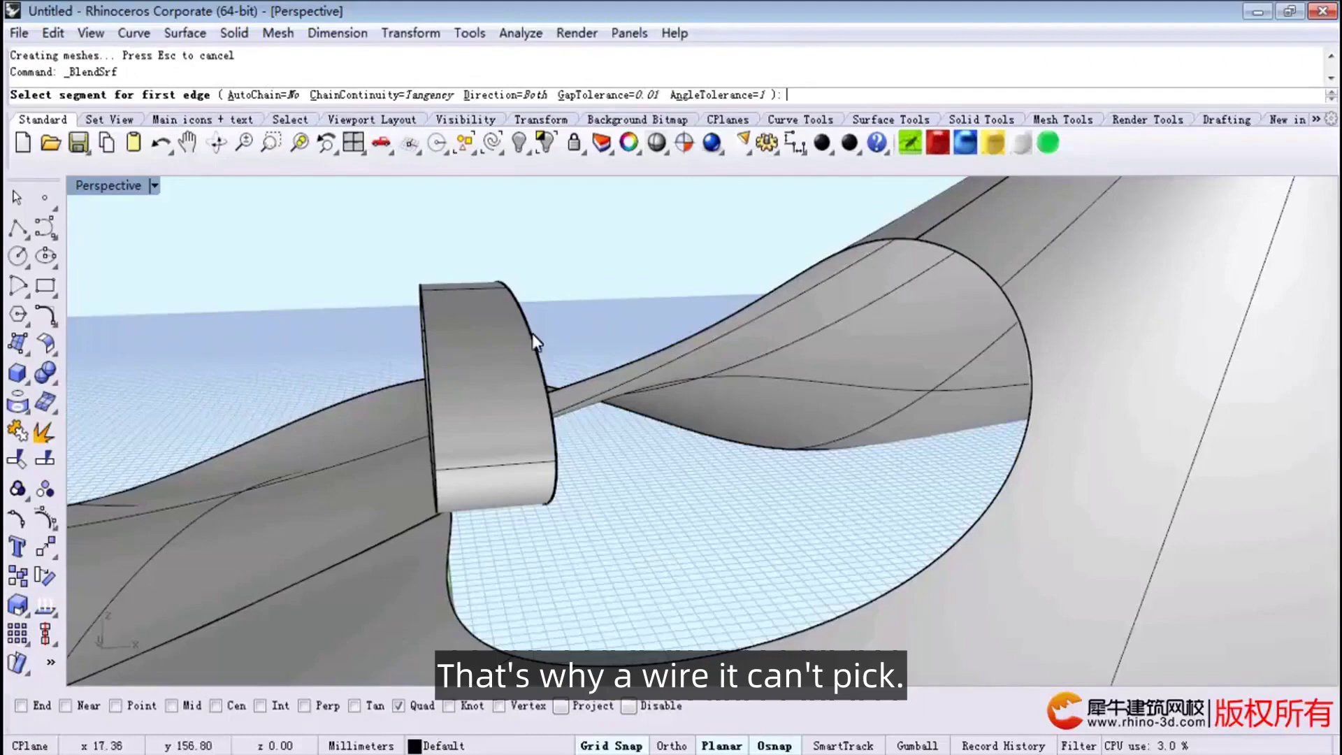
{"action": "left_click", "coordinate": [514, 297]}
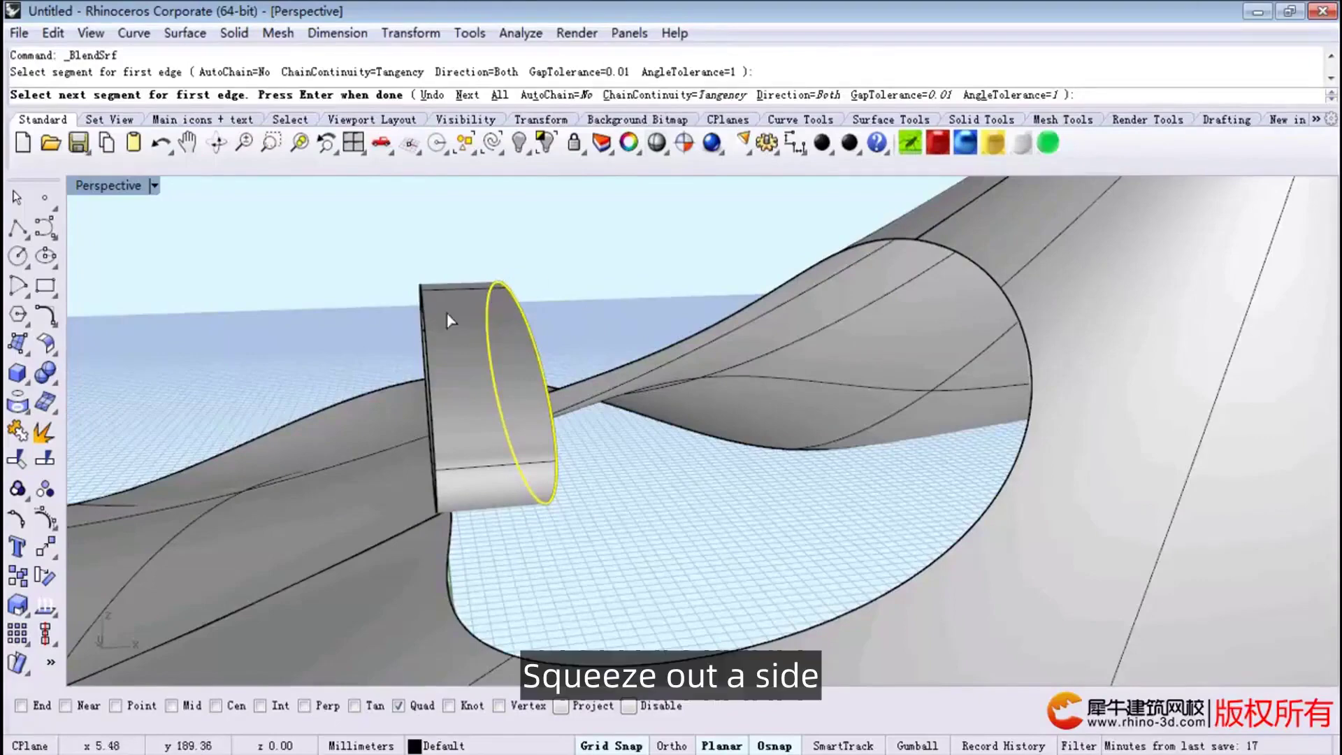
{"action": "left_click", "coordinate": [904, 240]}
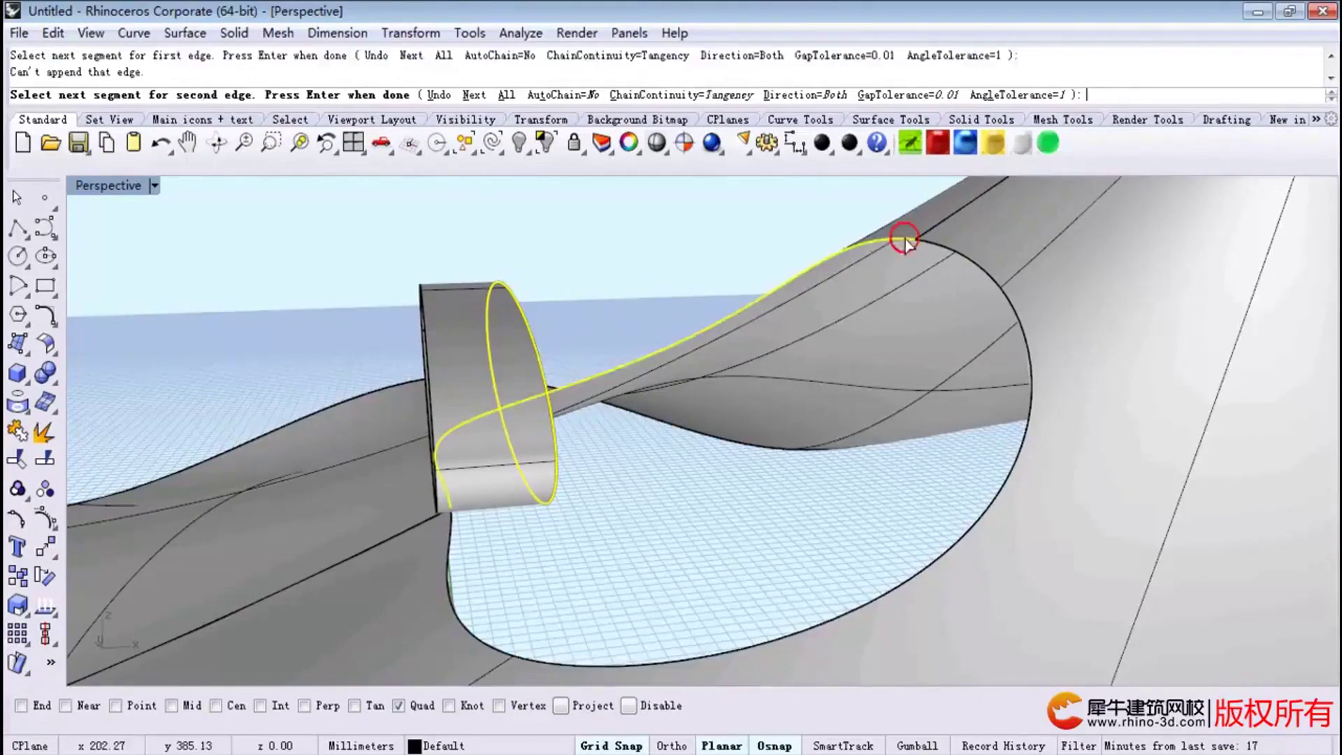
{"action": "left_click", "coordinate": [941, 249]}
{"action": "key", "text": "Return"}
{"action": "key", "text": "Return"}
{"action": "left_click", "coordinate": [496, 393]}
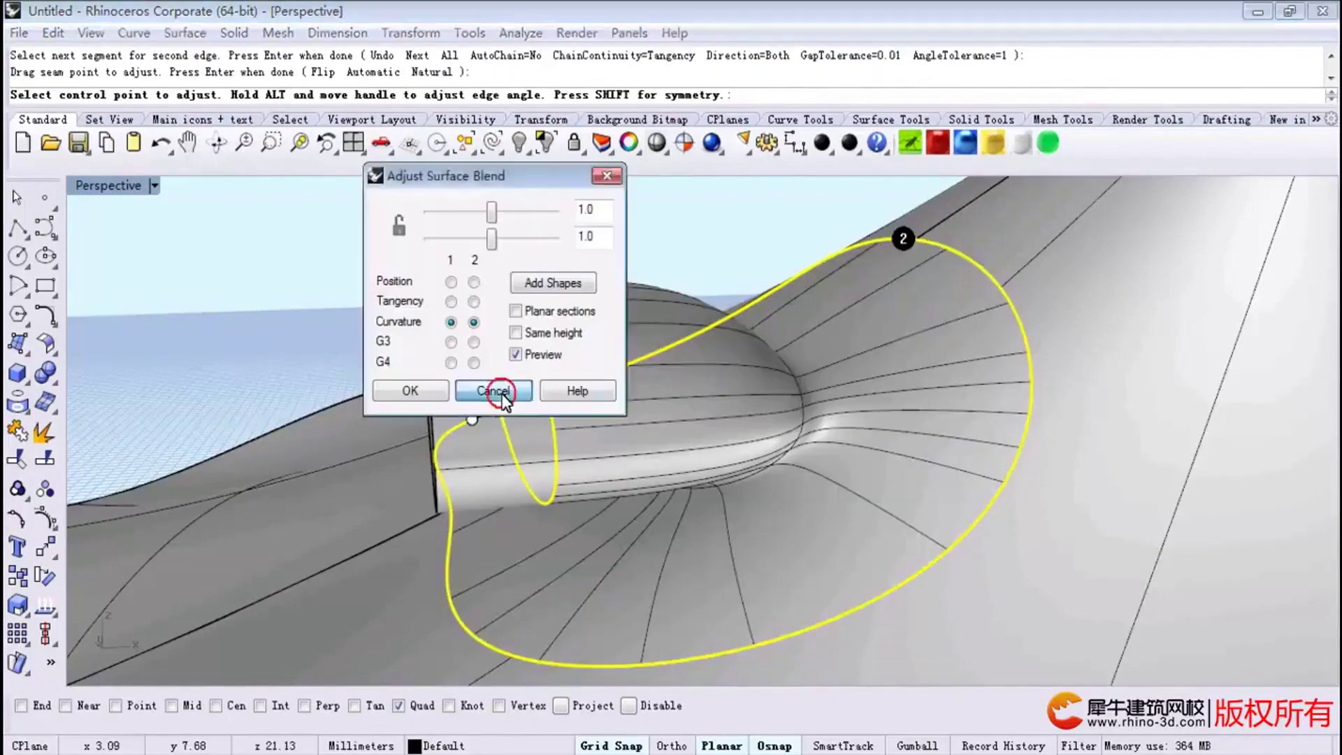
{"action": "key", "text": "Return"}
Blend from the band edge to the opening edge again, aligning both seam points at the top.
{"action": "left_click", "coordinate": [511, 298]}
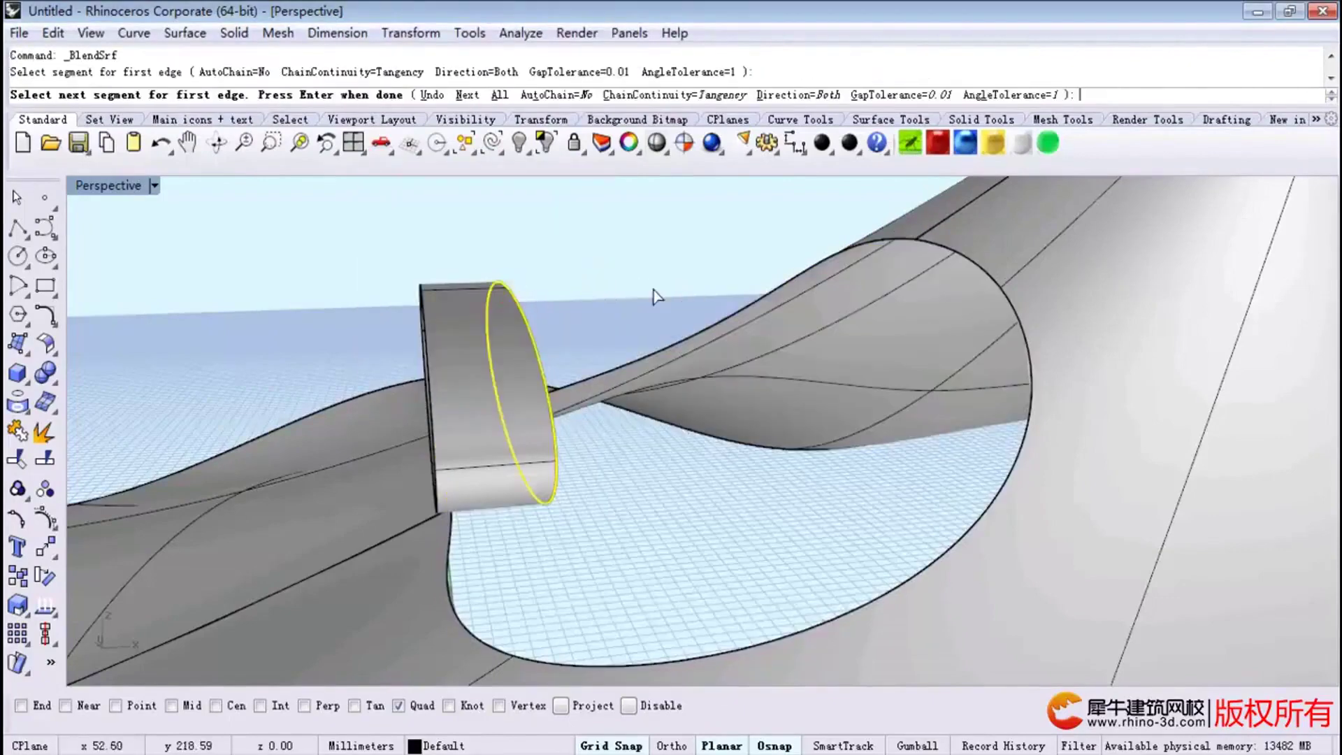
{"action": "left_click", "coordinate": [894, 246]}
{"action": "key", "text": "Return"}
{"action": "mouse_move", "coordinate": [409, 380]}
{"action": "right_mouse_down"}
{"action": "mouse_move", "coordinate": [462, 395]}
{"action": "mouse_move", "coordinate": [825, 376]}
{"action": "right_mouse_up"}
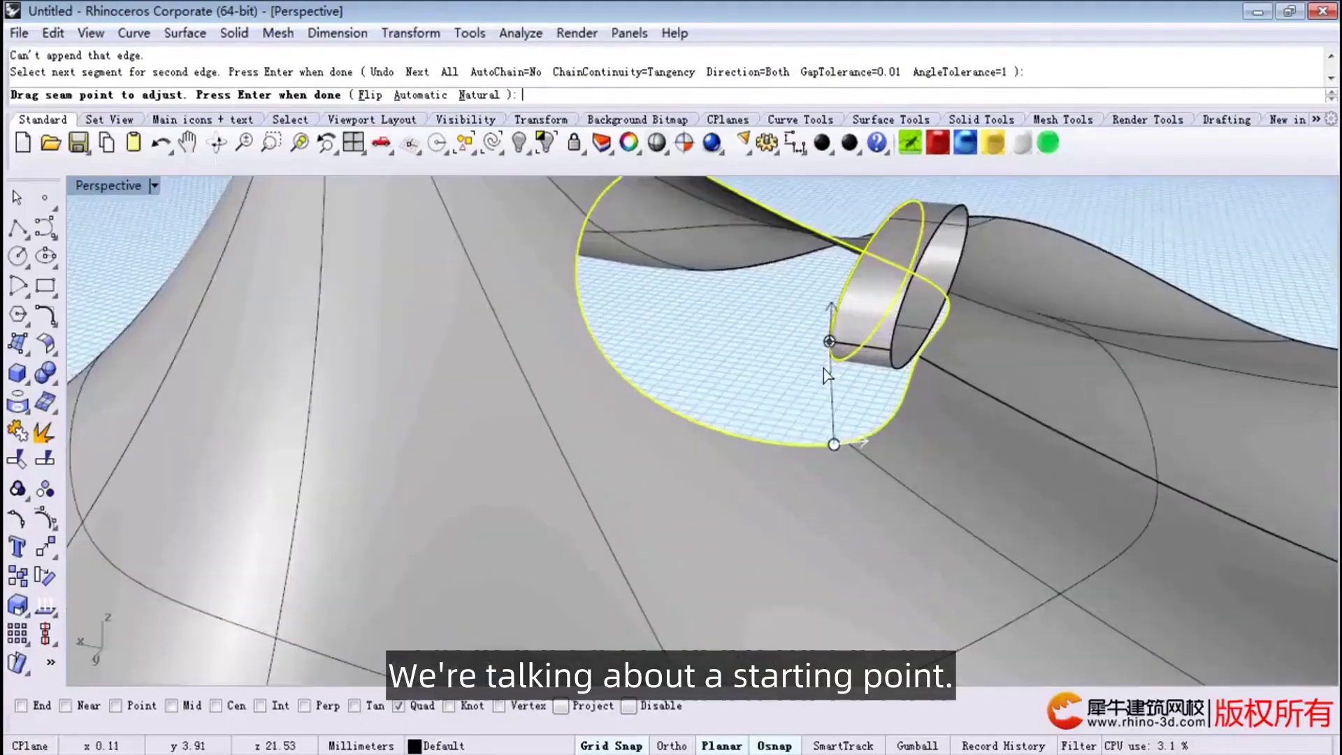
{"action": "right_click_drag", "start_coordinate": [825, 375], "coordinate": [816, 433]}
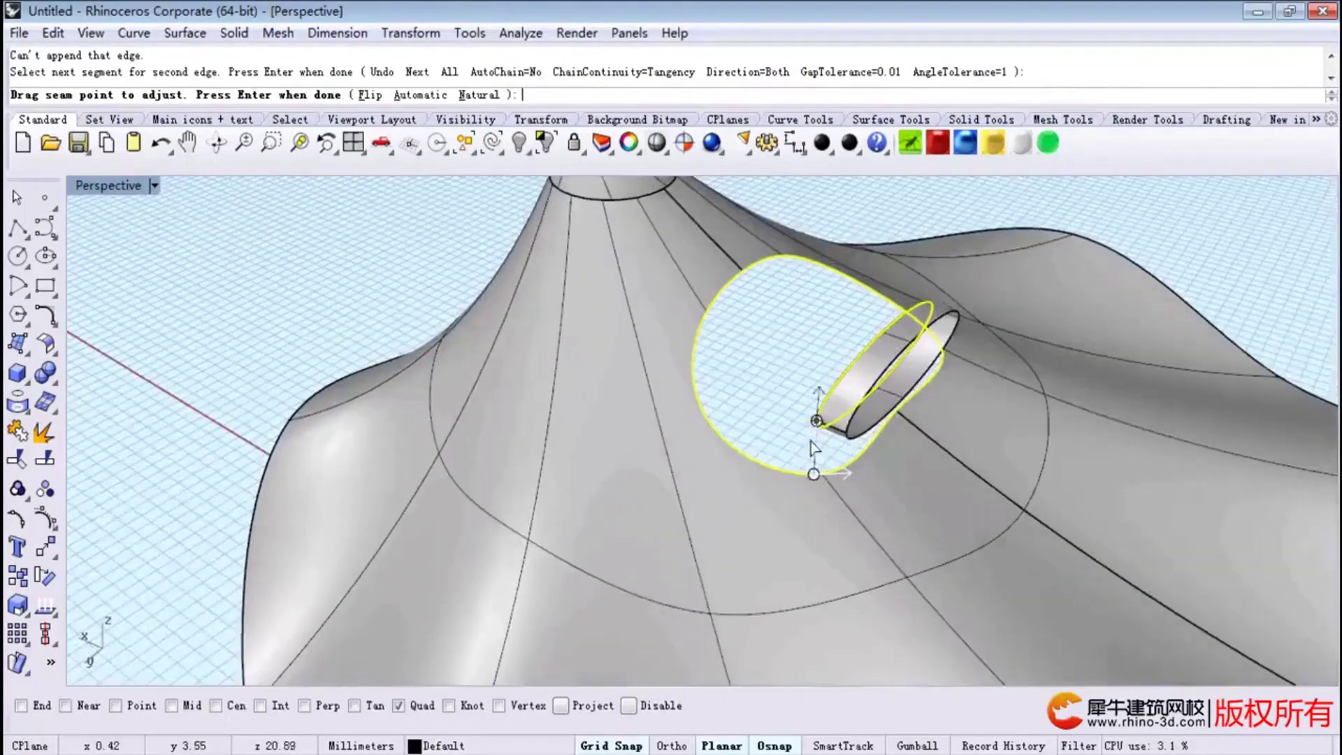
{"action": "left_click_drag", "start_coordinate": [817, 430], "coordinate": [882, 333]}
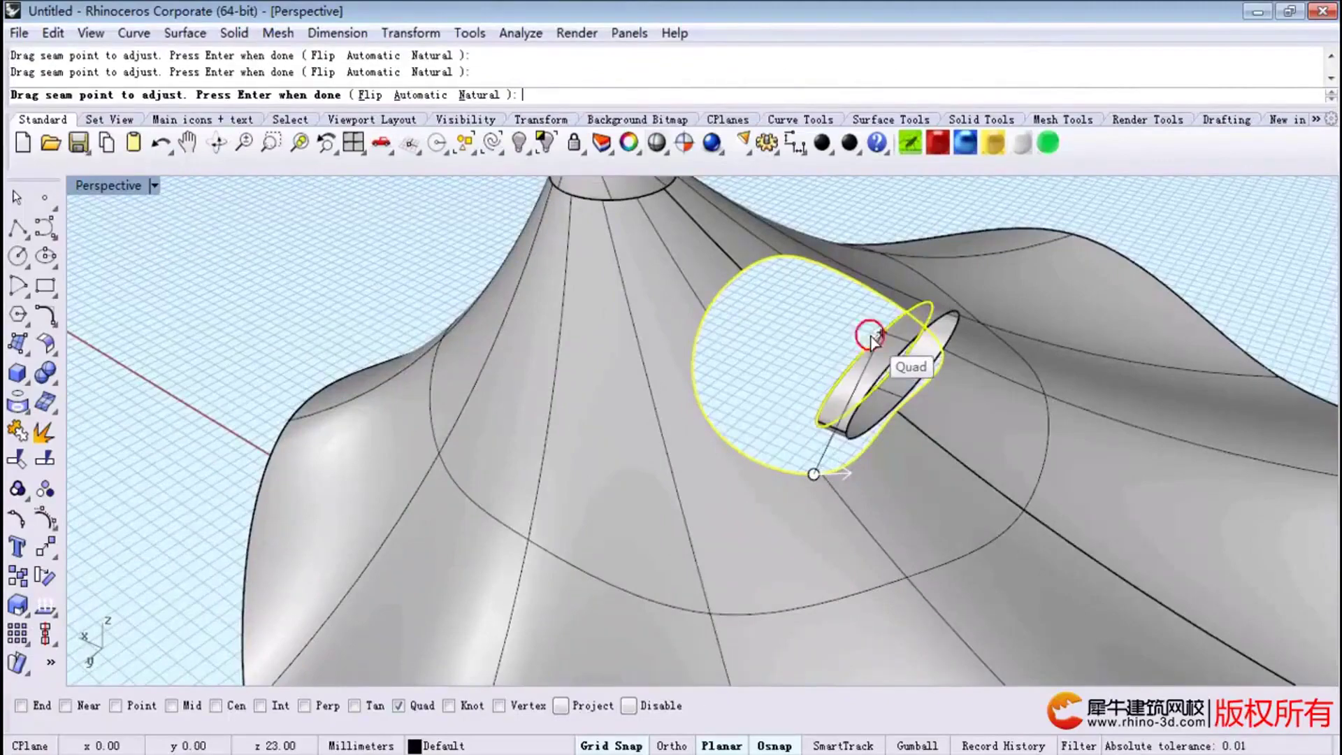
{"action": "left_click_drag", "start_coordinate": [814, 476], "coordinate": [756, 283]}
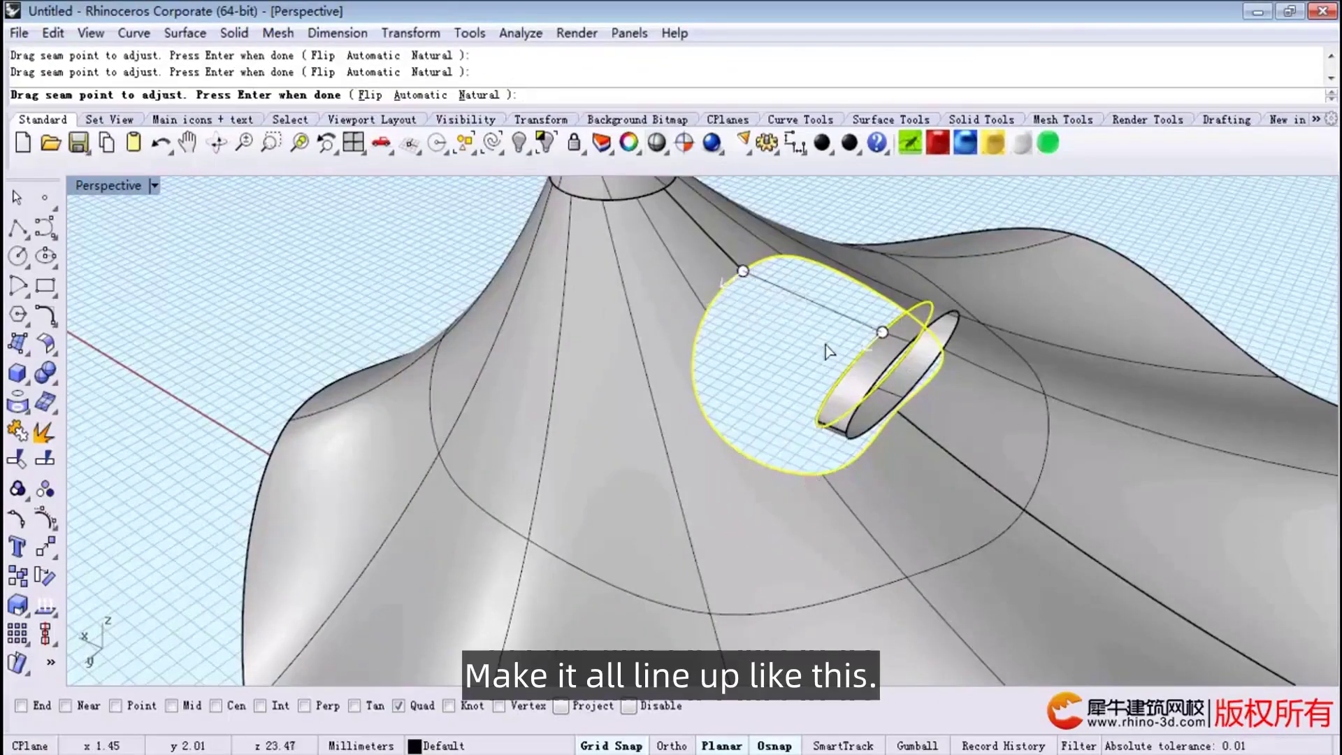
{"action": "mouse_move", "coordinate": [823, 341]}
{"action": "right_mouse_down"}
{"action": "mouse_move", "coordinate": [645, 370]}
{"action": "mouse_move", "coordinate": [848, 419]}
{"action": "right_mouse_up"}
{"action": "scroll", "coordinate": [854, 398], "scroll_direction": "up", "scroll_amount": 3}
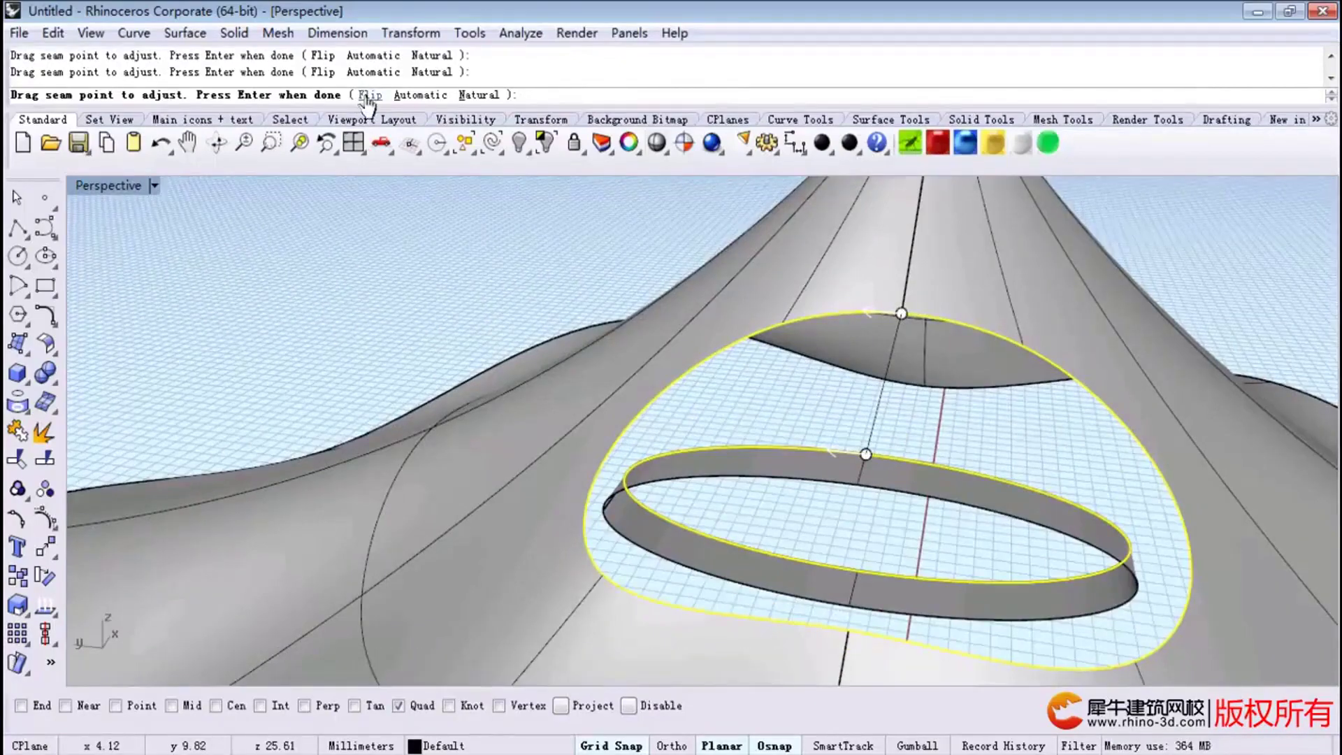
{"action": "key", "text": "Return"}
Reduce the blend's bulge at the band edge and accept the blend surface.
{"action": "right_click_drag", "start_coordinate": [702, 477], "coordinate": [948, 422]}
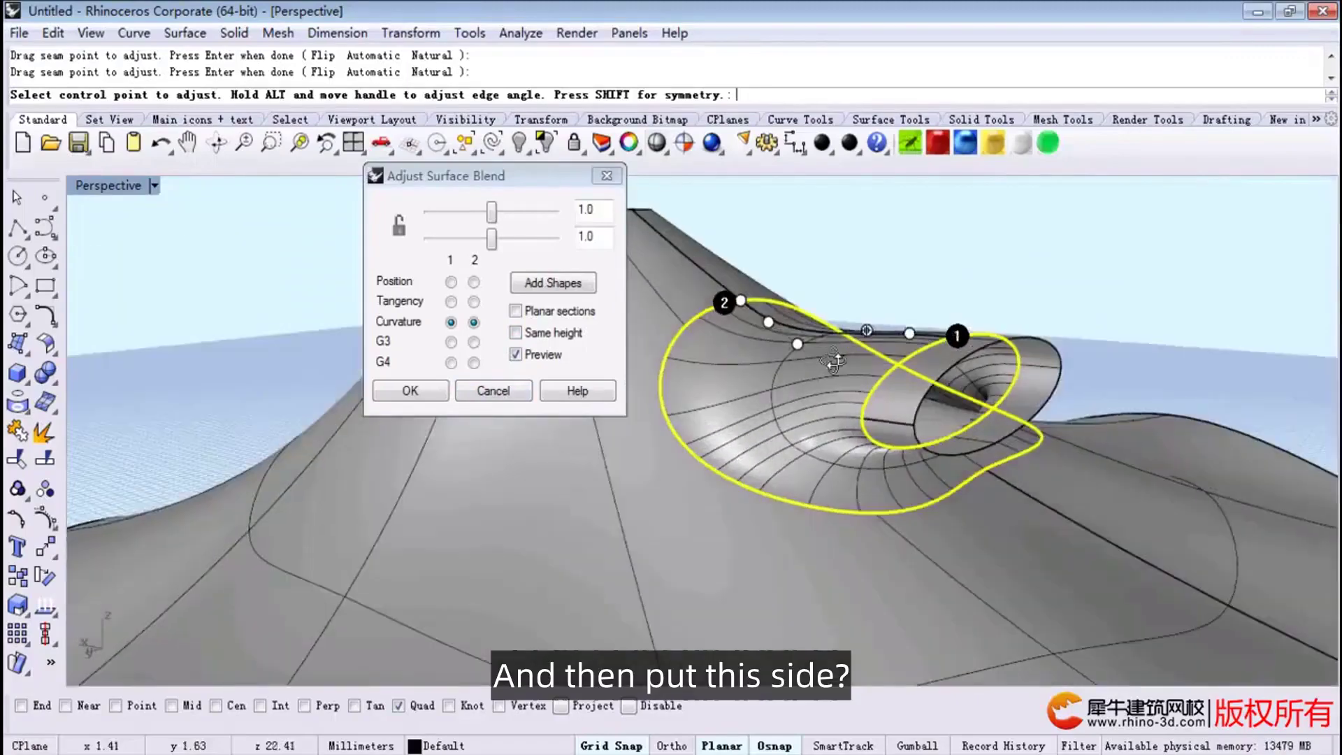
{"action": "left_click_drag", "start_coordinate": [491, 215], "coordinate": [461, 244]}
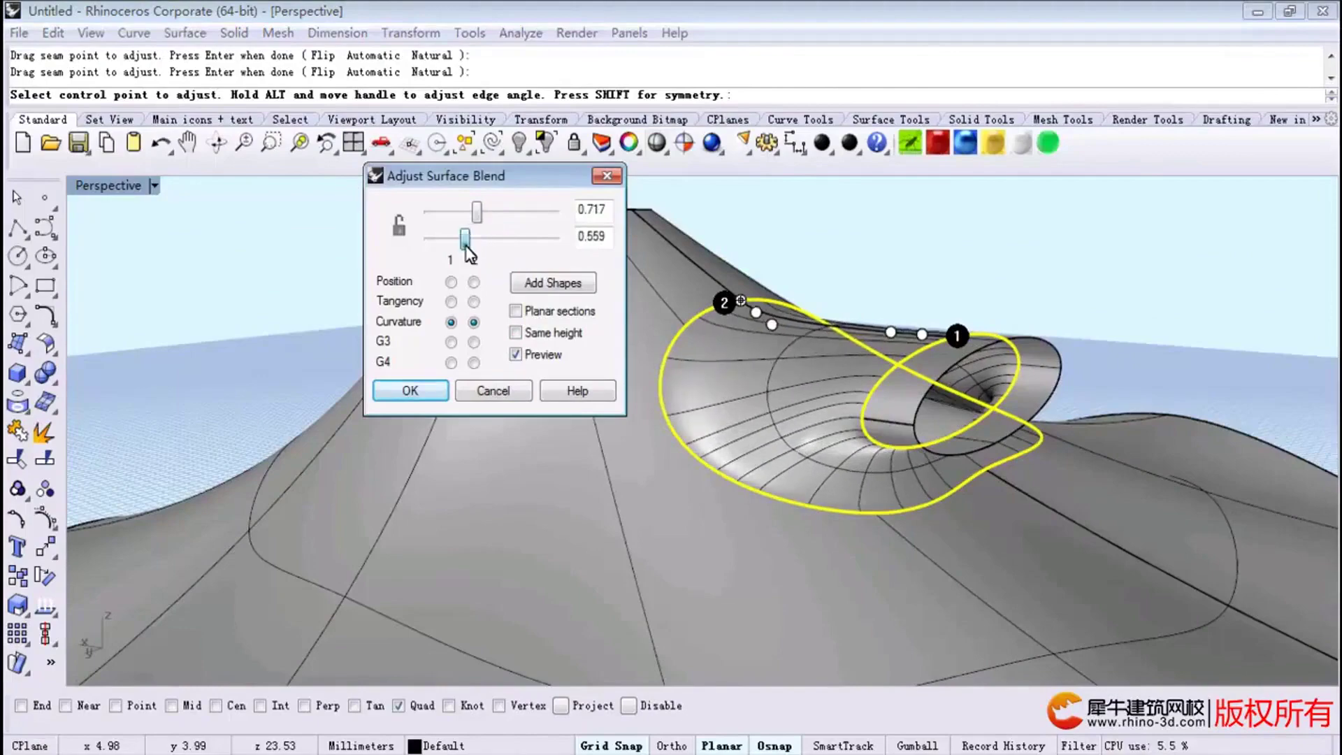
{"action": "left_click", "coordinate": [410, 390]}
Finish the blend and delete the small extruded band.
{"action": "key", "text": "Return"}
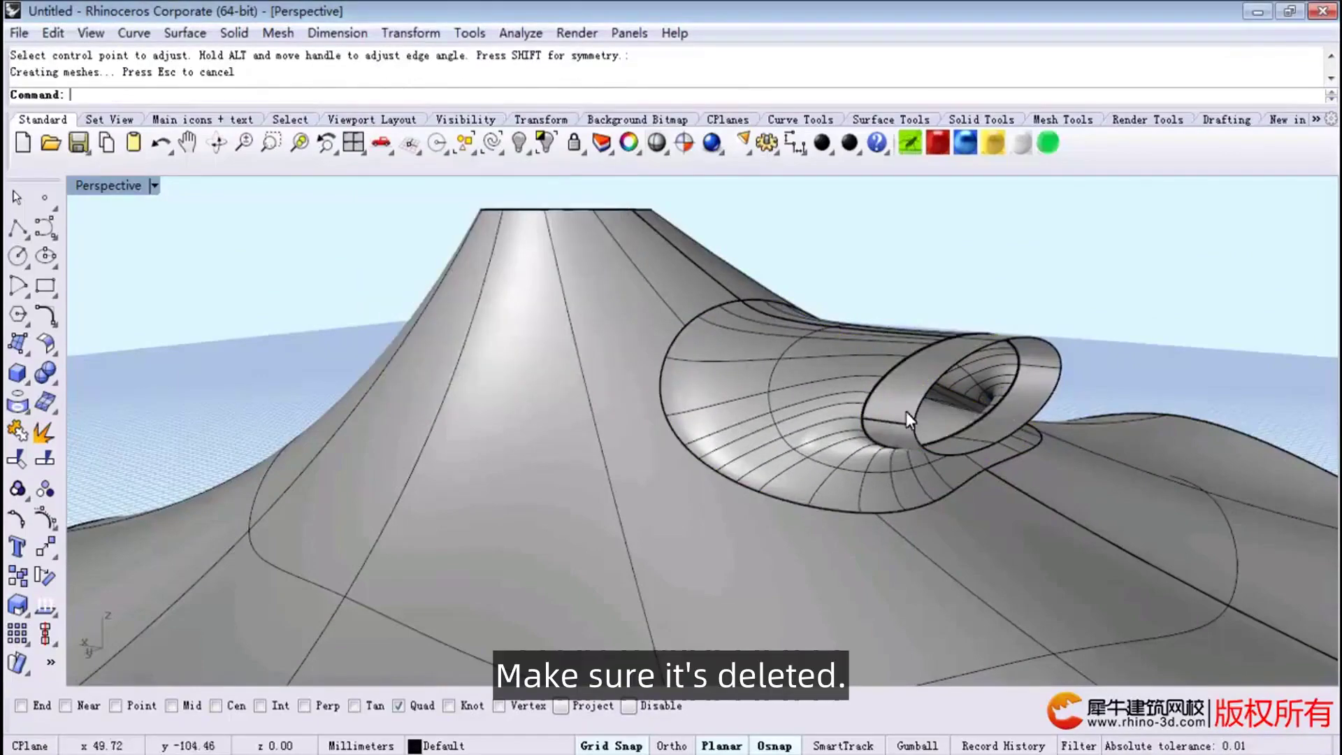
{"action": "left_click", "coordinate": [911, 408]}
{"action": "key", "text": "Delete"}
{"action": "mouse_move", "coordinate": [715, 427]}
{"action": "right_mouse_down"}
{"action": "mouse_move", "coordinate": [589, 464]}
{"action": "mouse_move", "coordinate": [510, 441]}
{"action": "mouse_move", "coordinate": [519, 415]}
{"action": "right_mouse_up"}
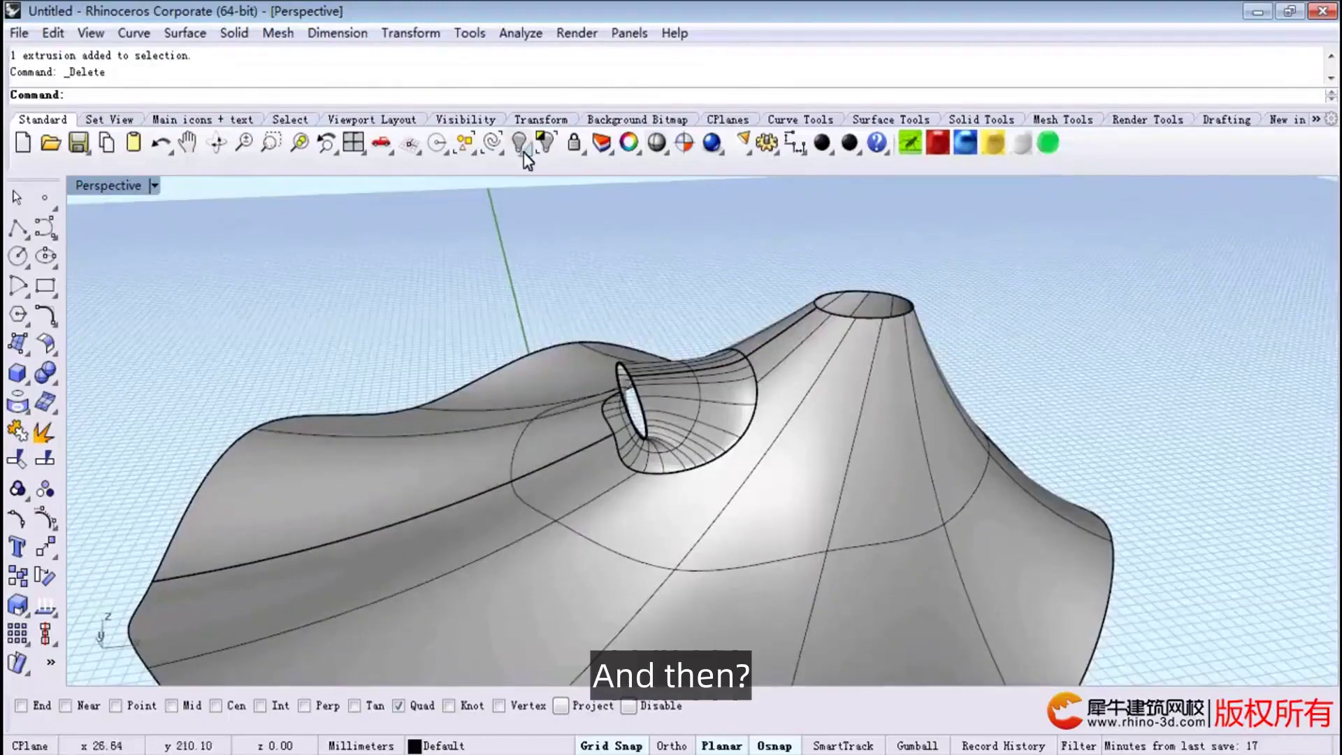
Delete the leftover curve around the tube opening and view the roof from lower down.
{"action": "left_click", "coordinate": [492, 143]}
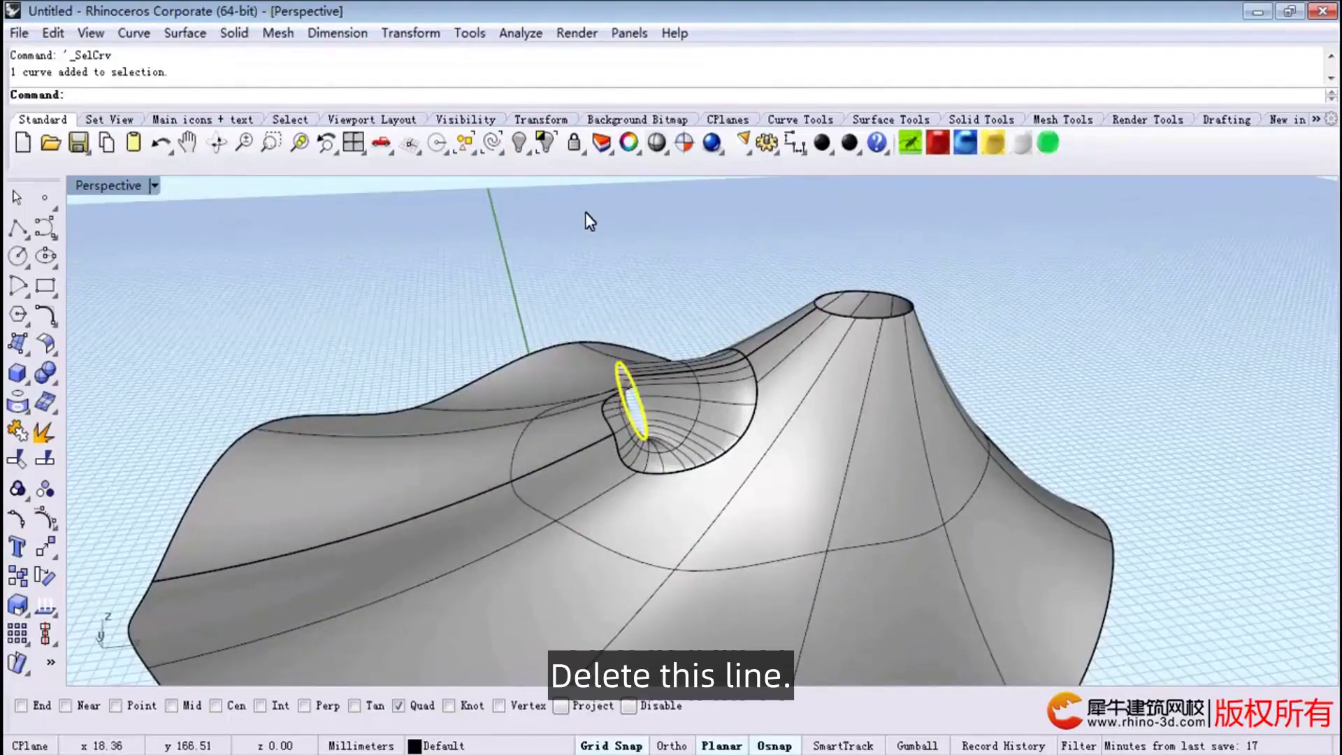
{"action": "key", "text": "Delete"}
{"action": "mouse_move", "coordinate": [630, 440]}
{"action": "right_mouse_down"}
{"action": "mouse_move", "coordinate": [446, 386]}
{"action": "mouse_move", "coordinate": [576, 412]}
{"action": "right_mouse_up"}
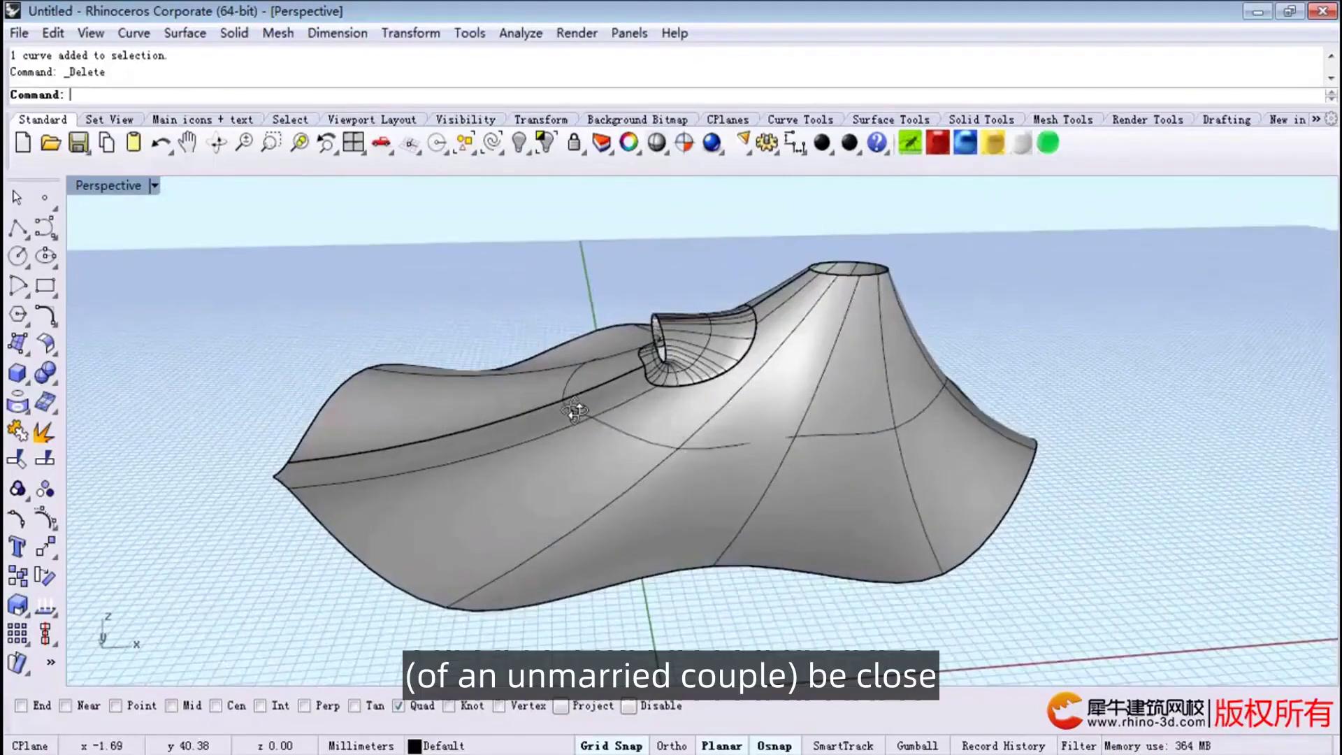
{"action": "scroll", "coordinate": [837, 435], "scroll_direction": "down", "scroll_amount": 3}
{"action": "scroll", "coordinate": [665, 416], "scroll_direction": "up", "scroll_amount": 3}
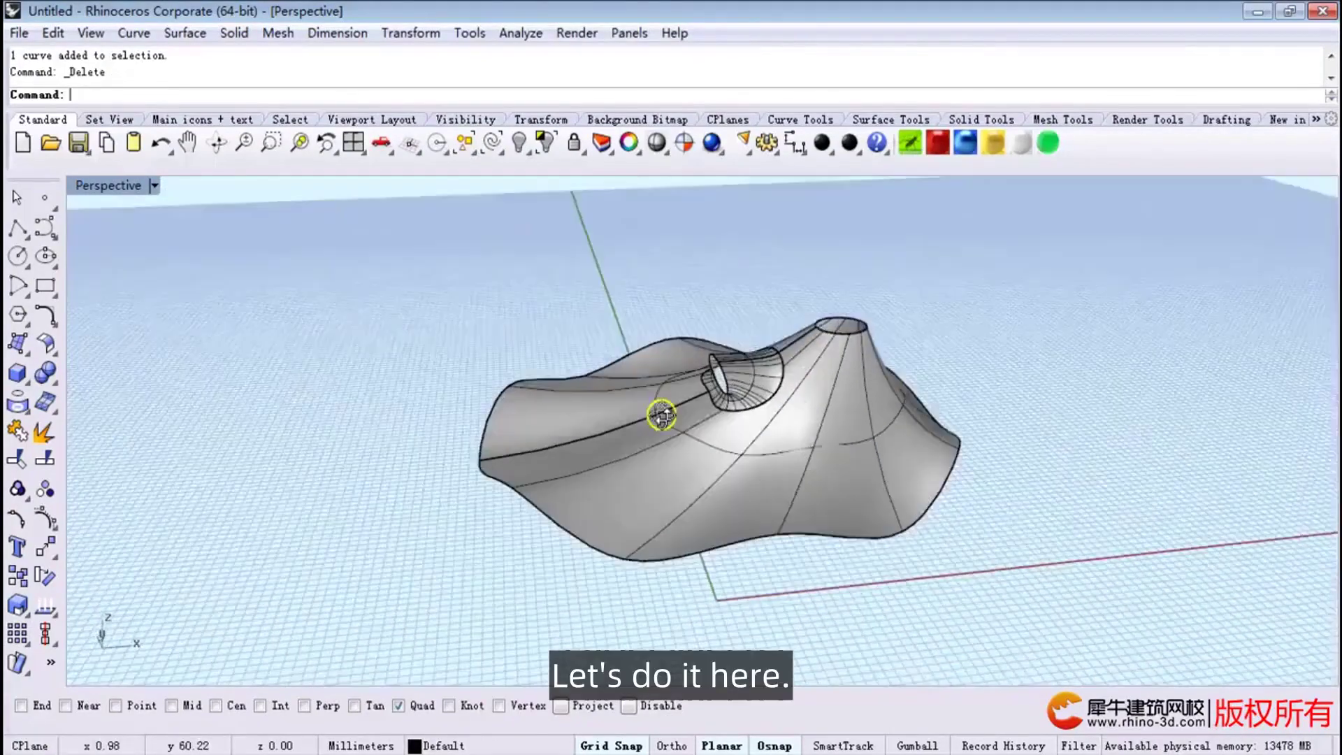
{"action": "right_click_drag", "start_coordinate": [665, 416], "coordinate": [578, 377]}
{"action": "scroll", "coordinate": [574, 372], "scroll_direction": "up", "scroll_amount": 1}
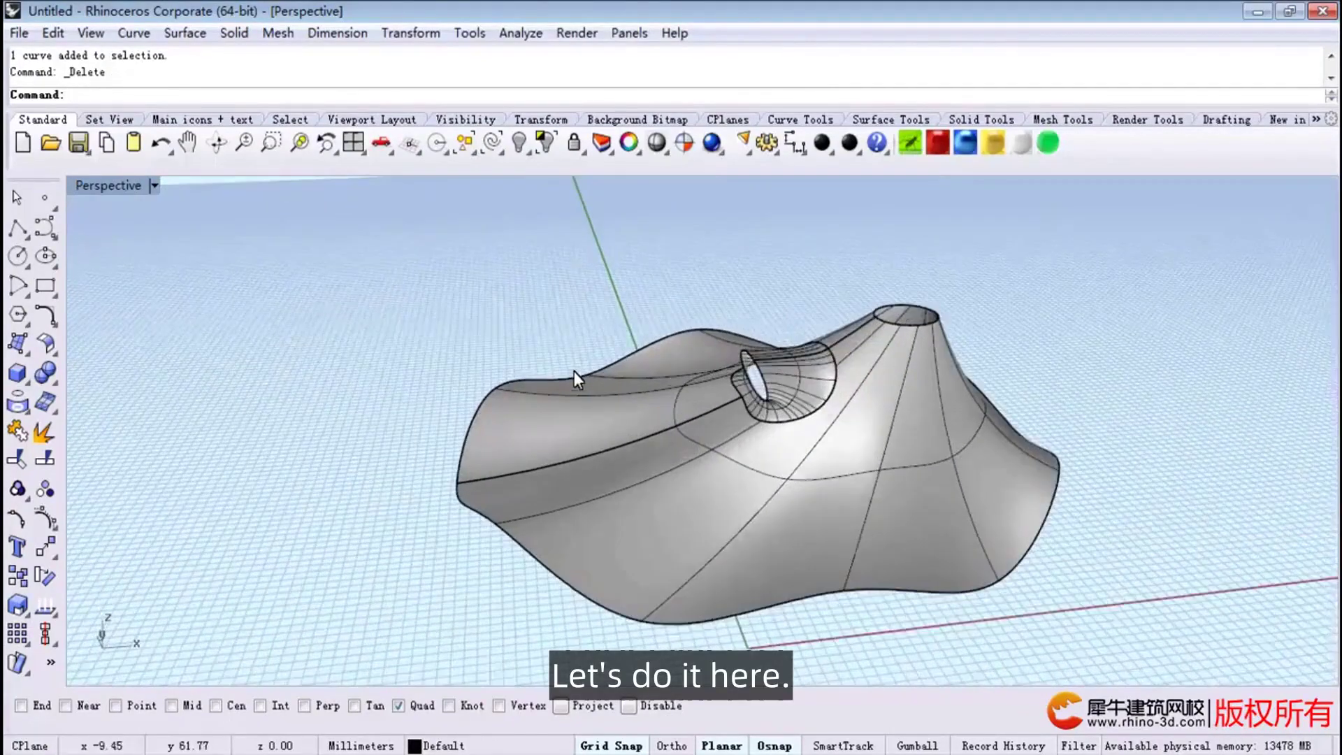
{"action": "left_click", "coordinate": [823, 147]}
Float the Annotation and Surface Creation palettes and place Dot 1 in the viewport.
{"action": "left_click_drag", "start_coordinate": [840, 165], "coordinate": [1033, 215]}
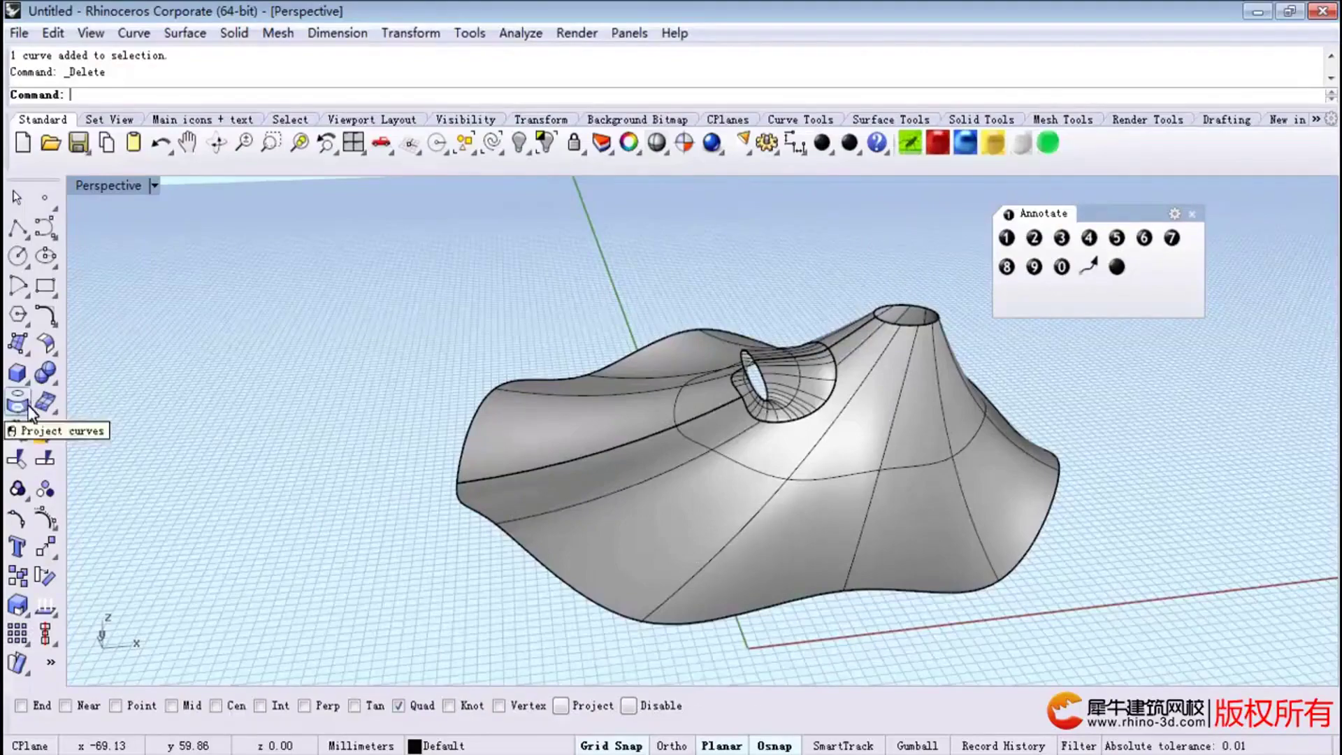
{"action": "left_click", "coordinate": [19, 350]}
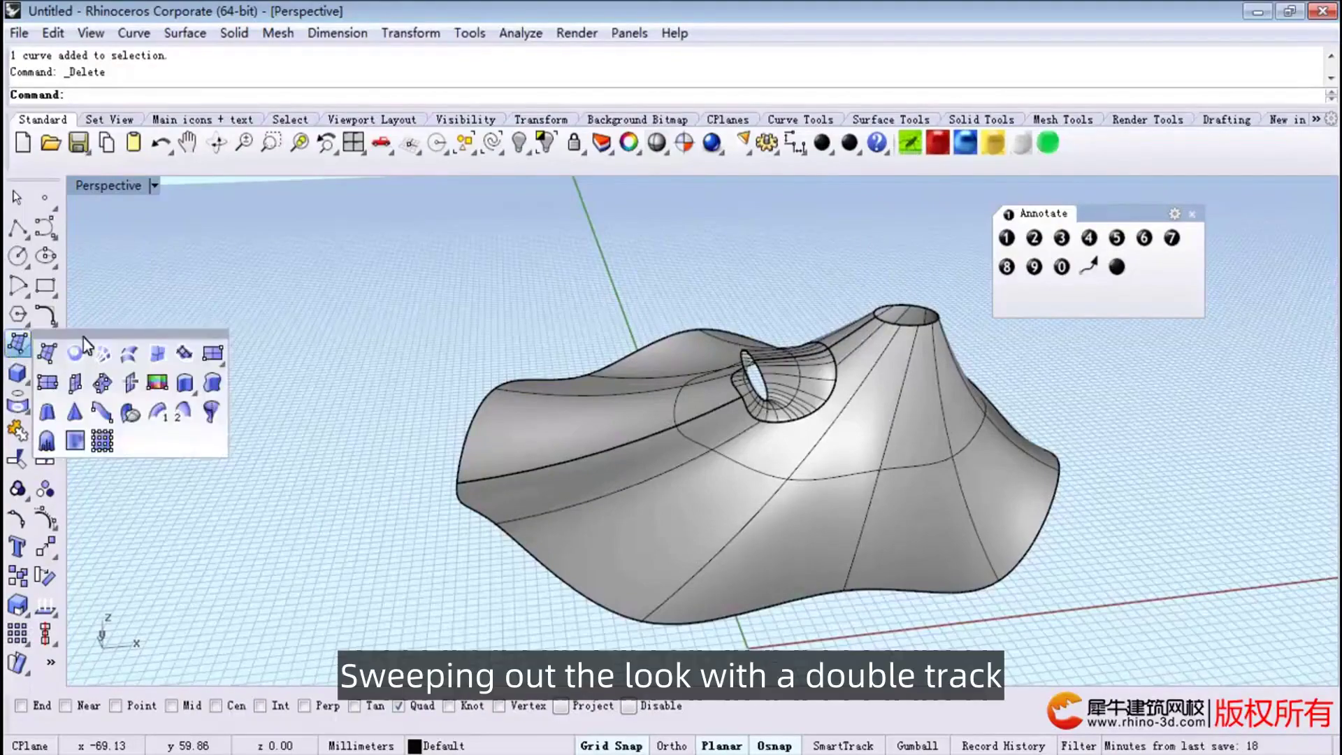
{"action": "left_click_drag", "start_coordinate": [63, 320], "coordinate": [202, 262]}
{"action": "left_click", "coordinate": [1033, 238]}
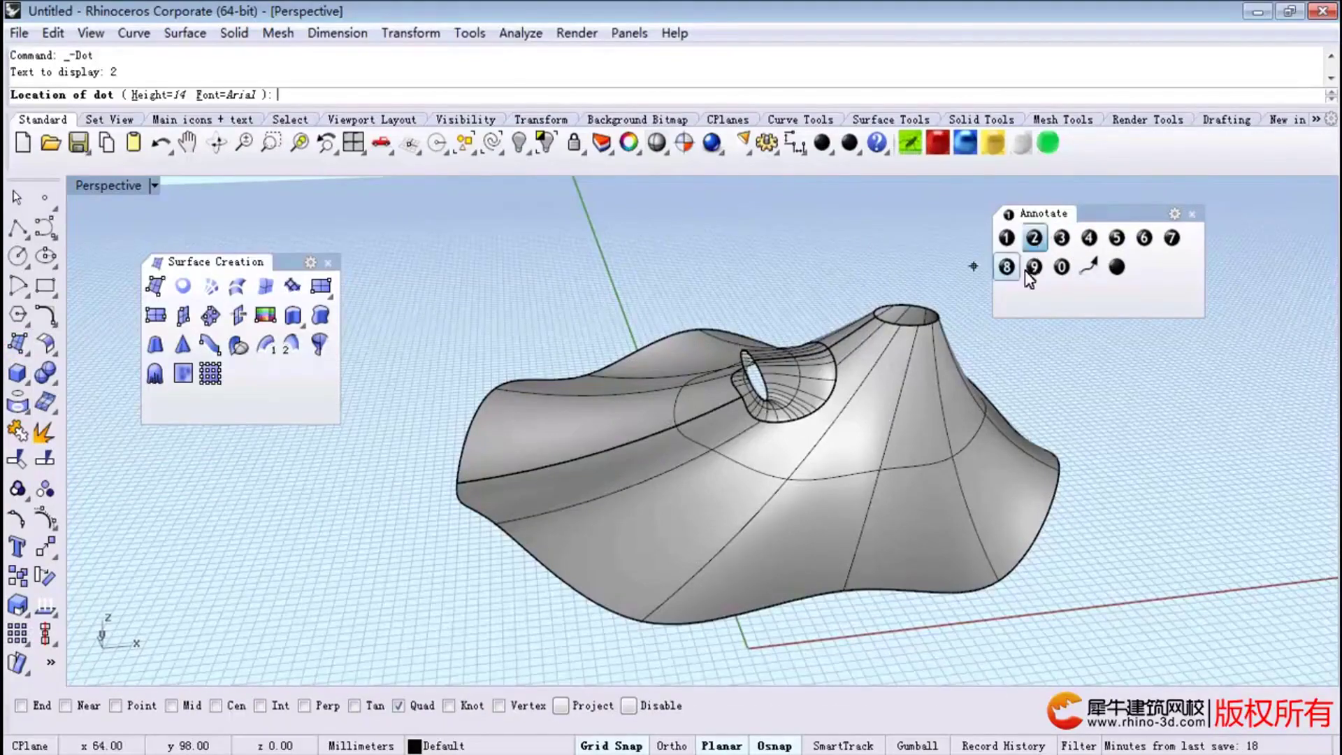
{"action": "left_click", "coordinate": [1005, 239]}
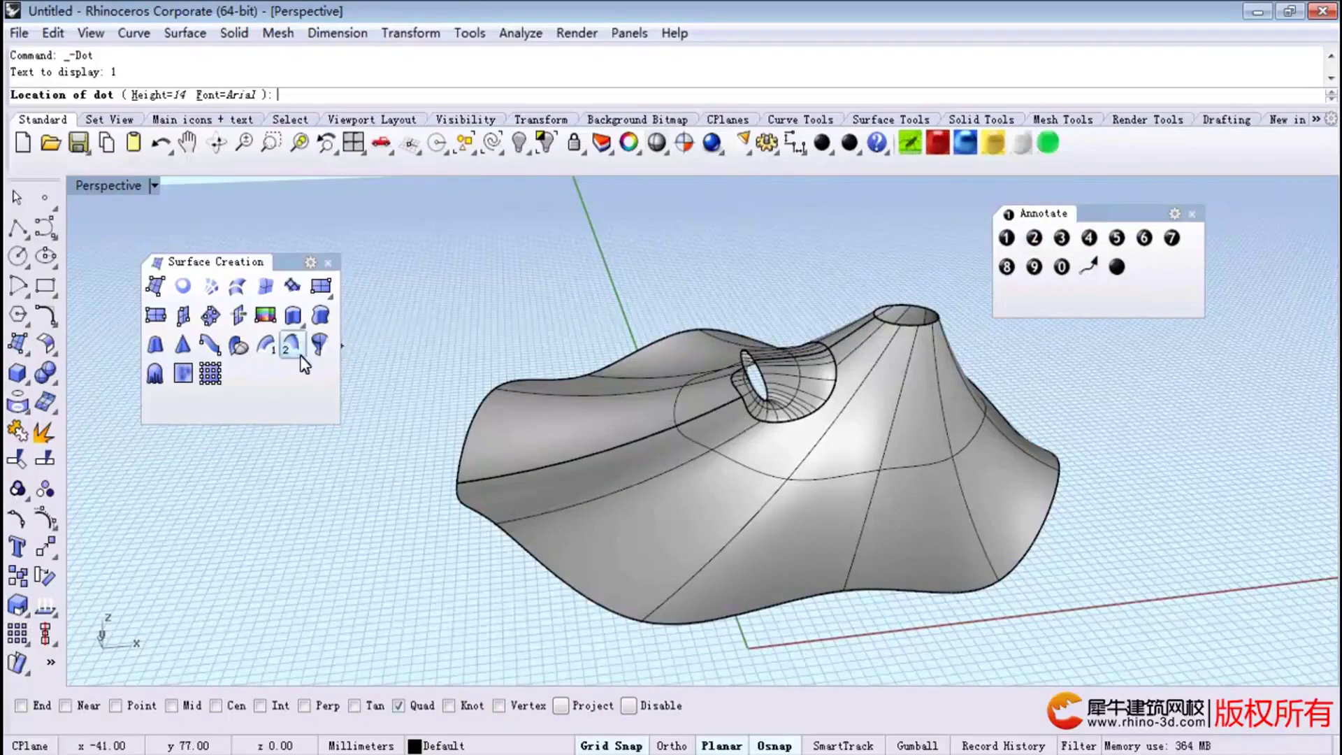
{"action": "left_click_drag", "start_coordinate": [289, 421], "coordinate": [288, 361]}
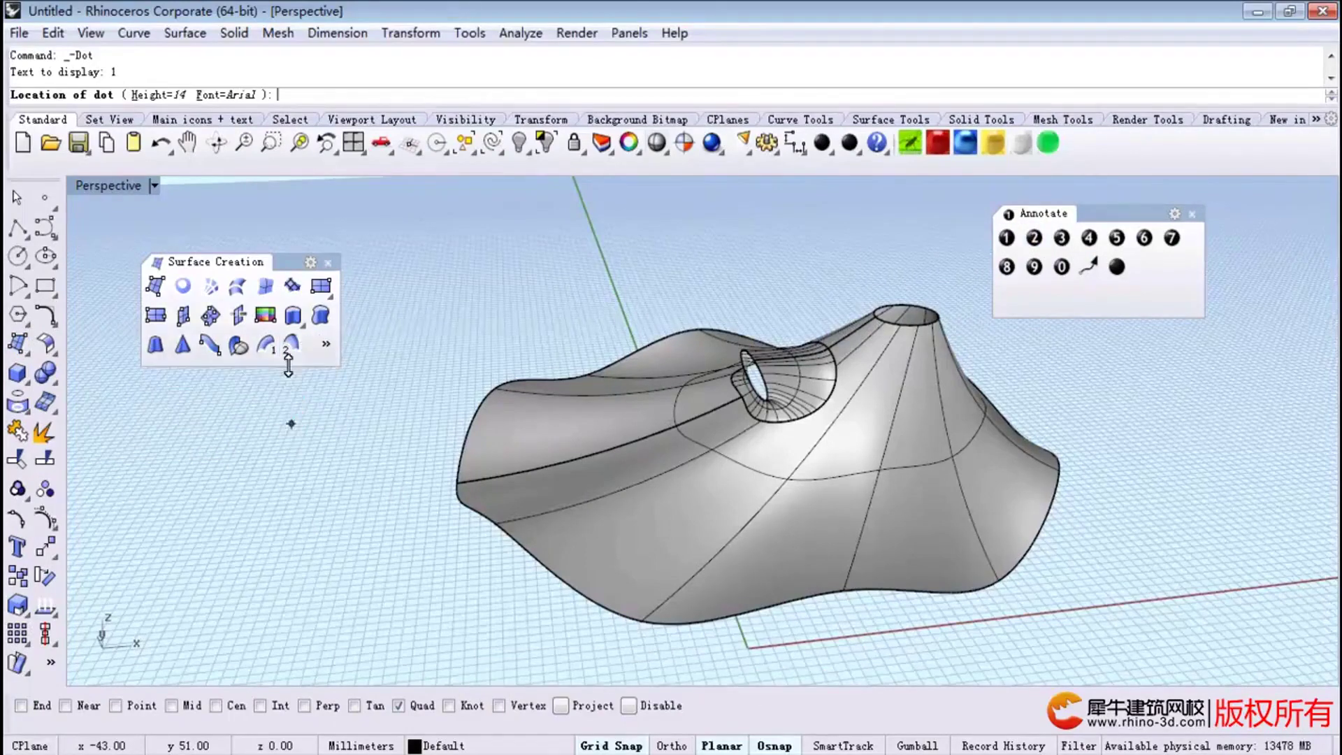
{"action": "left_click", "coordinate": [292, 385]}
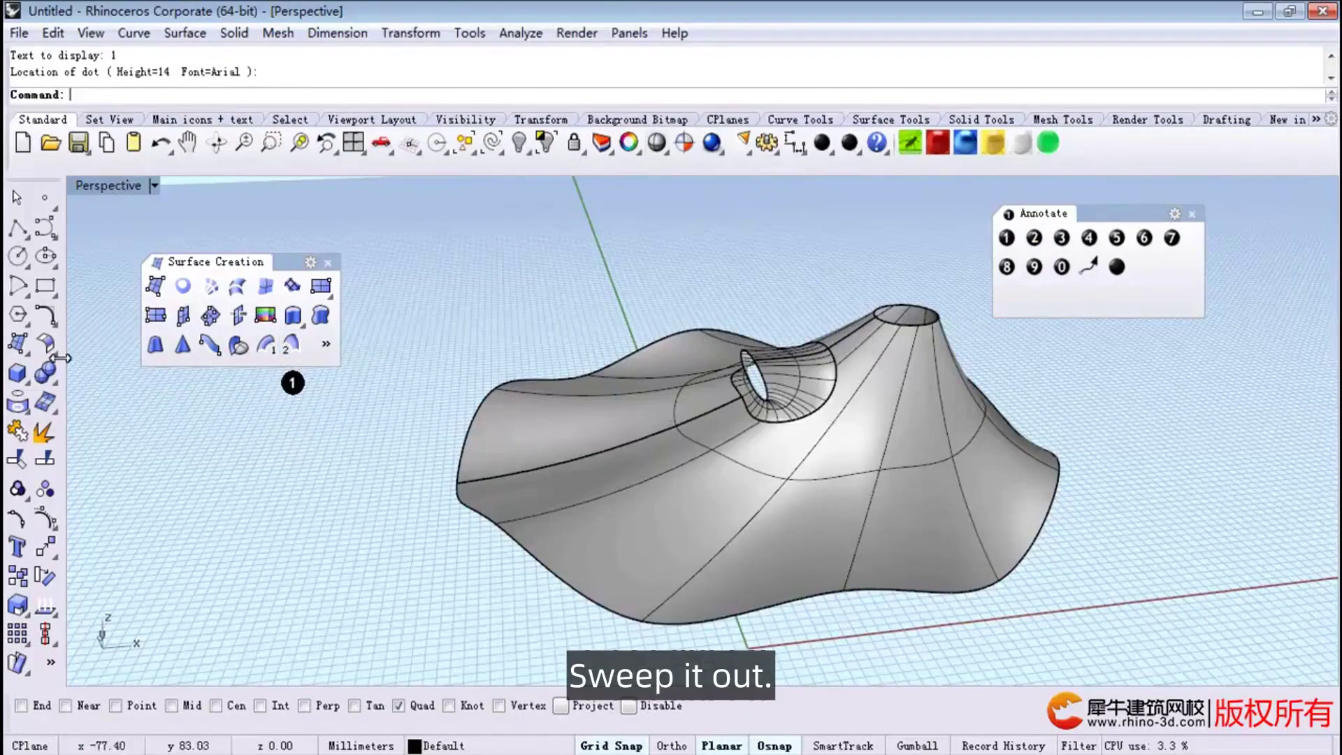
Float the Surface Tools palette and place Dot 2 in the viewport.
{"action": "left_click", "coordinate": [19, 343]}
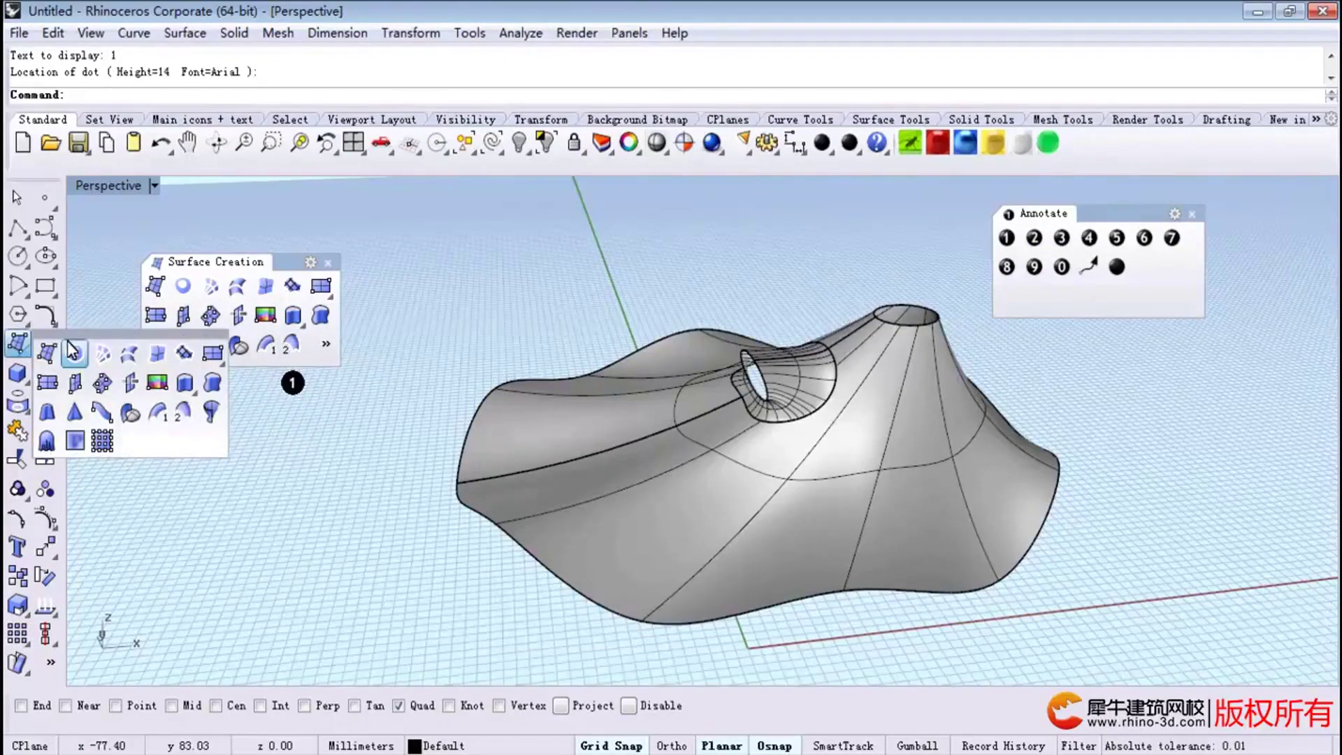
{"action": "left_click", "coordinate": [45, 343]}
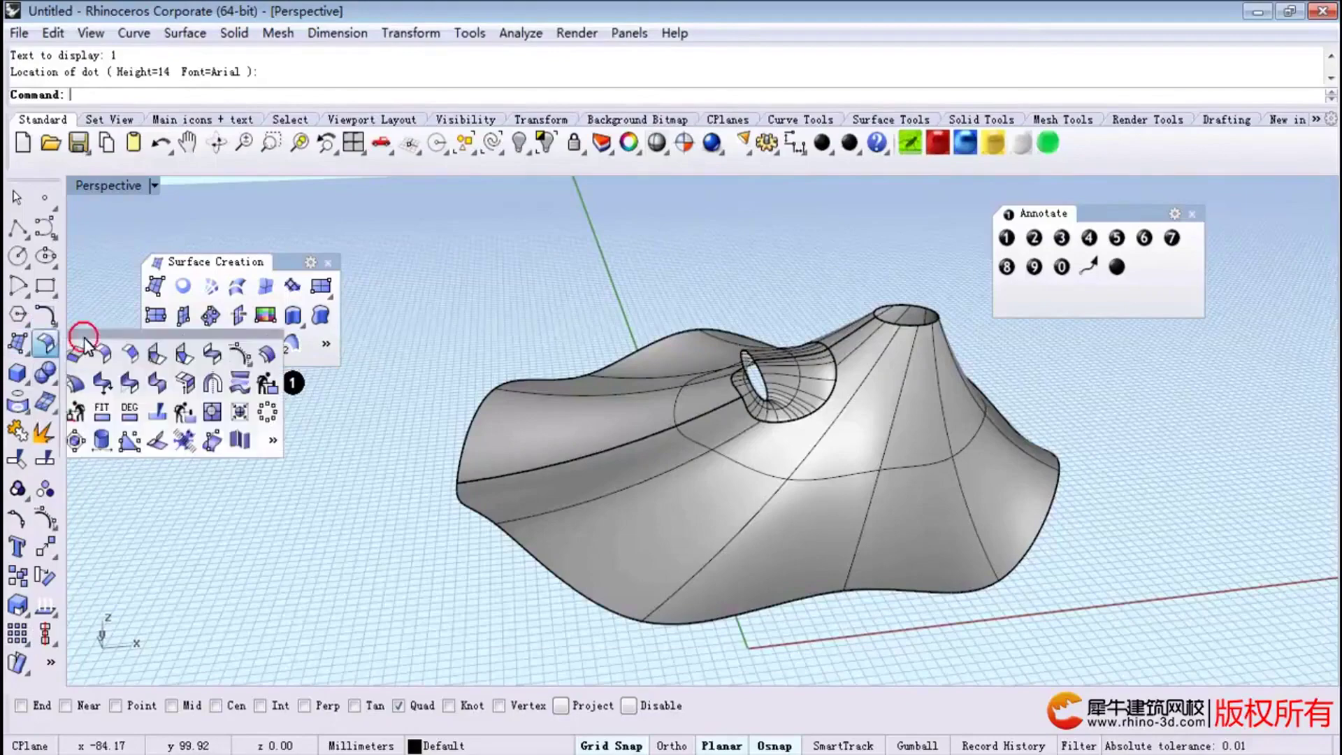
{"action": "left_click_drag", "start_coordinate": [69, 349], "coordinate": [421, 229]}
{"action": "left_click", "coordinate": [1035, 242]}
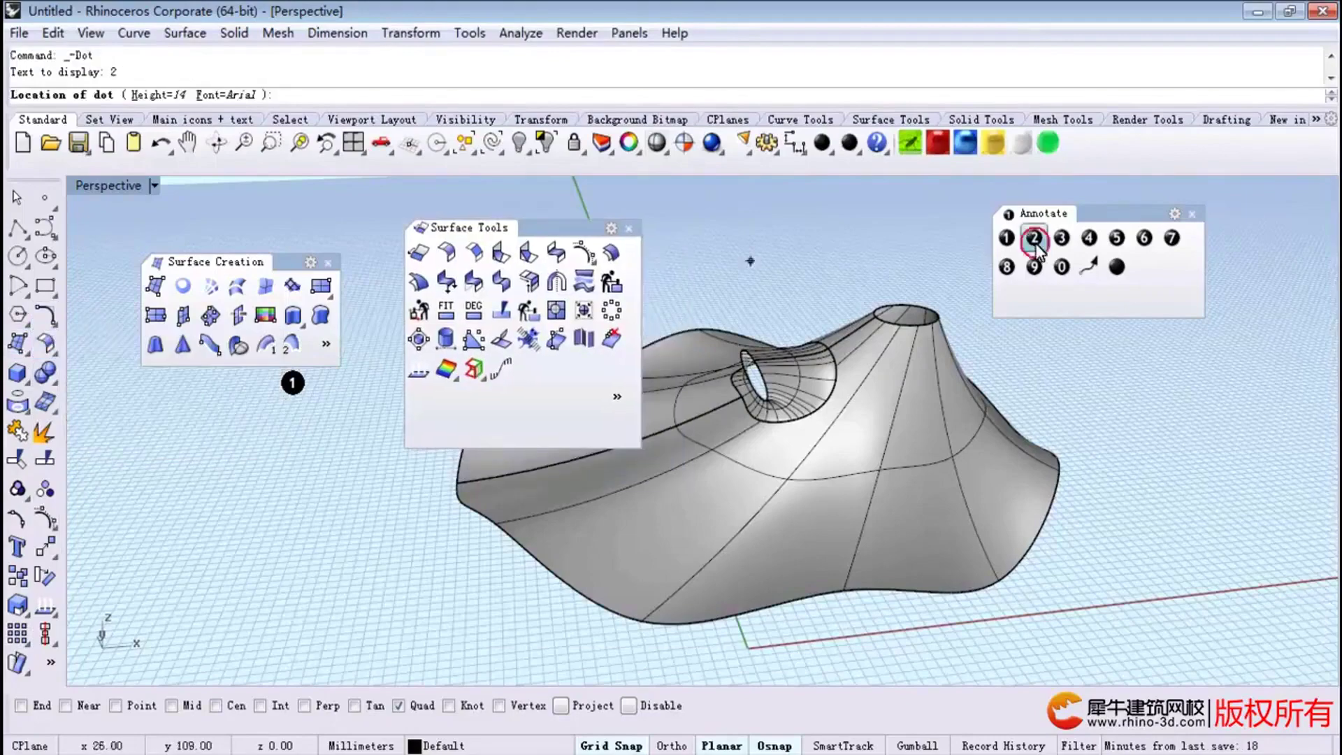
{"action": "left_click", "coordinate": [655, 283]}
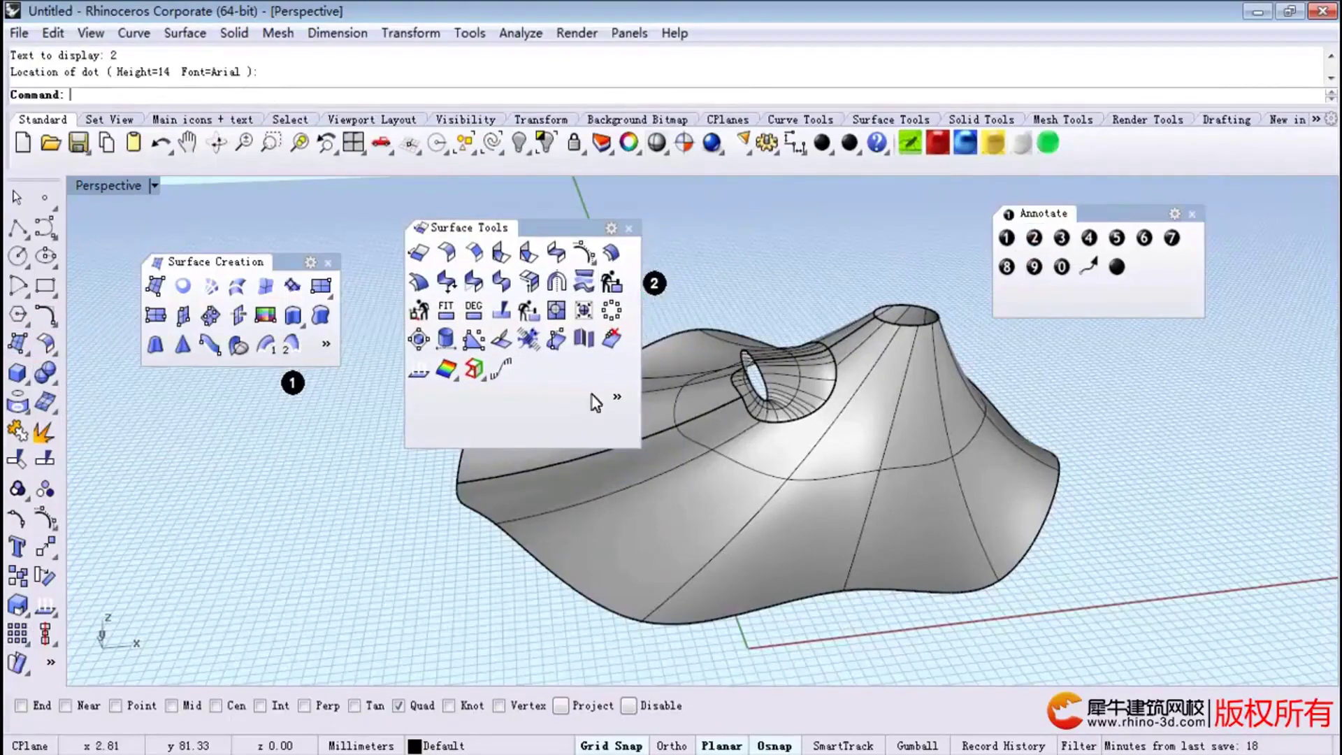
{"action": "left_click_drag", "start_coordinate": [572, 448], "coordinate": [573, 415]}
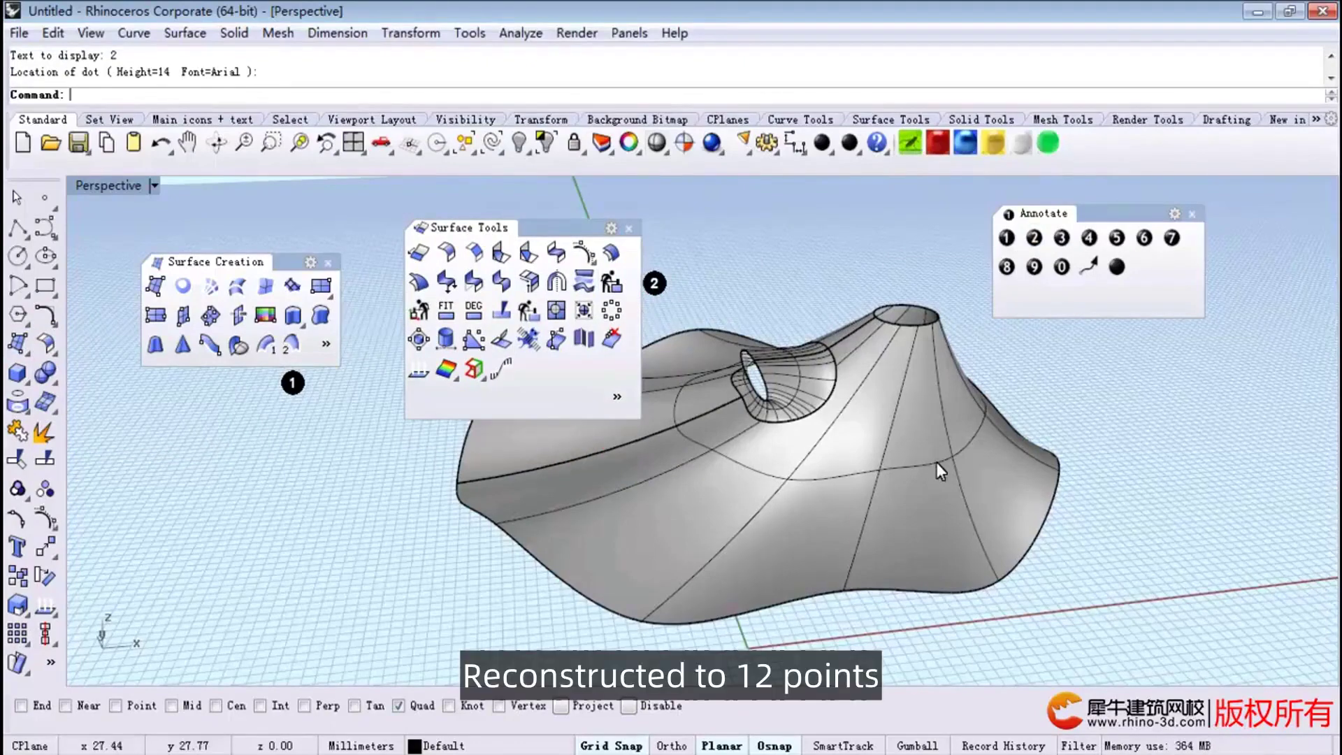
Place numbered dots 3, 4, 5 and 6 around the viewport.
{"action": "left_click", "coordinate": [887, 471]}
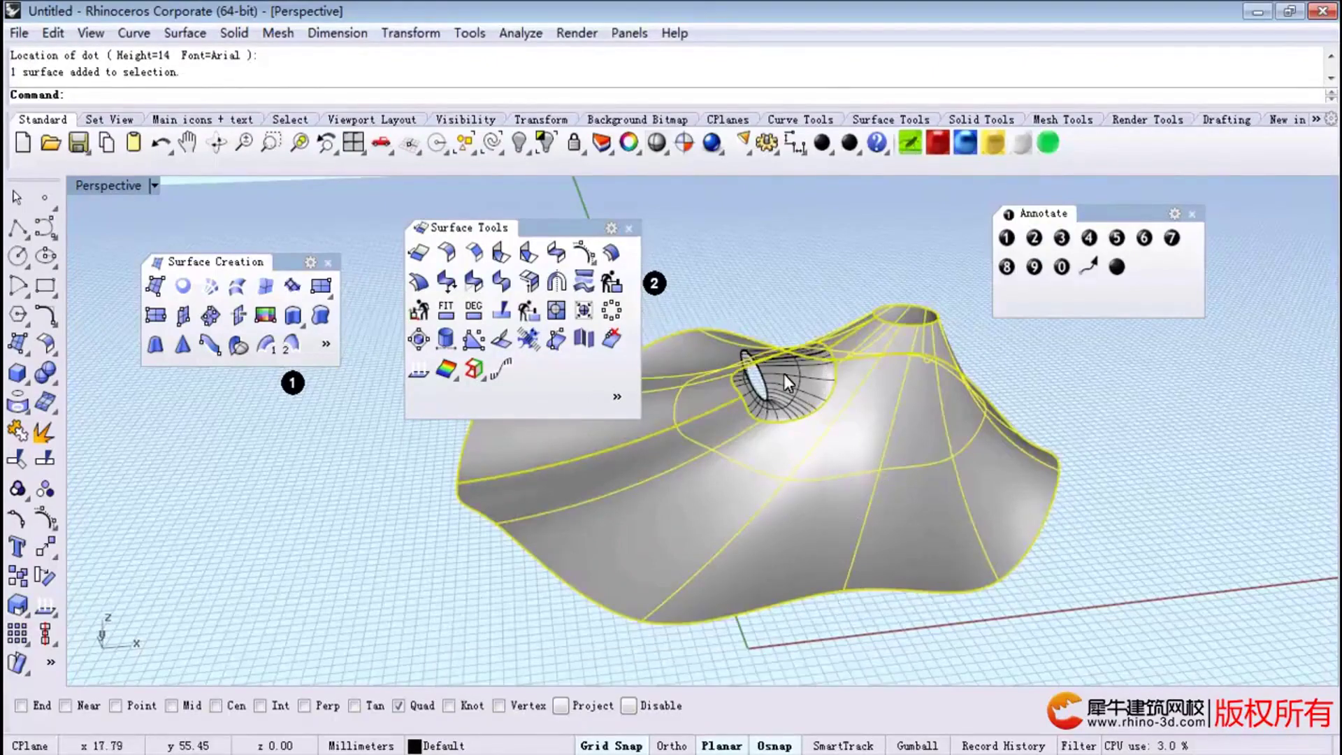
{"action": "left_click", "coordinate": [1059, 239]}
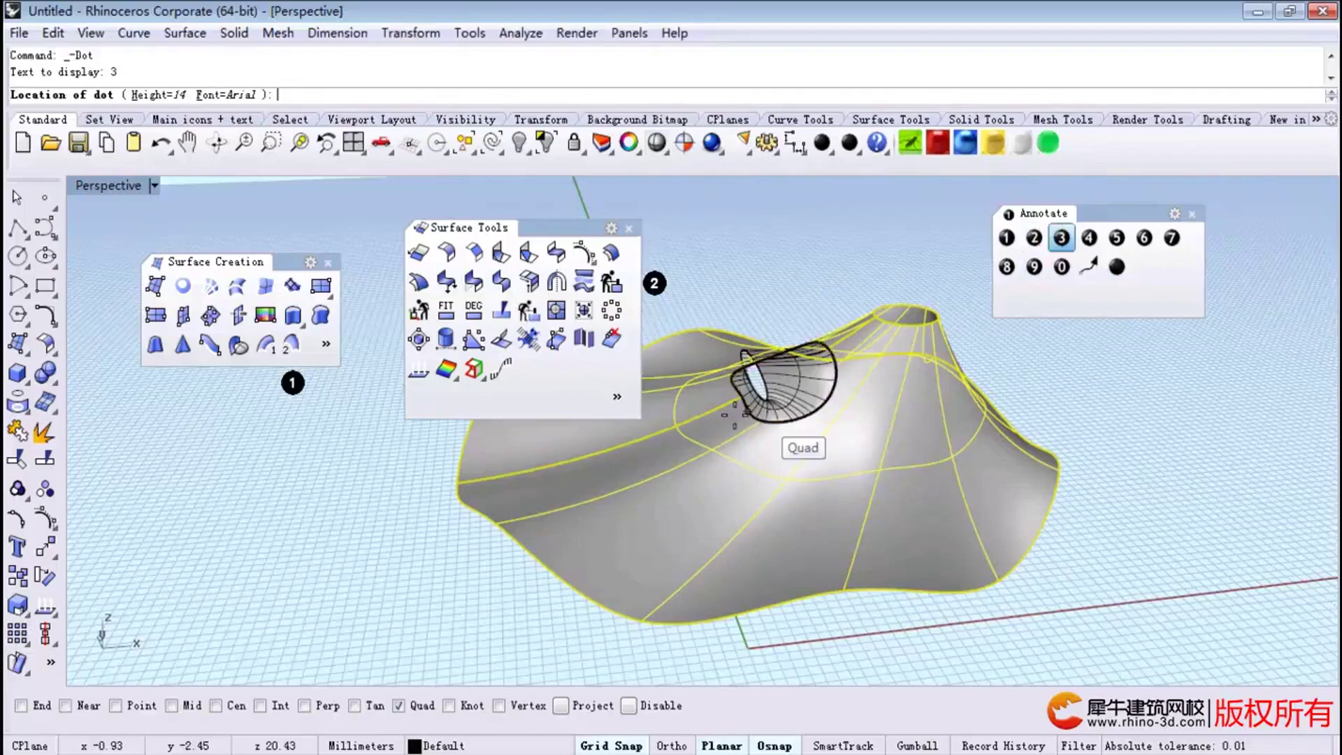
{"action": "left_click", "coordinate": [80, 458]}
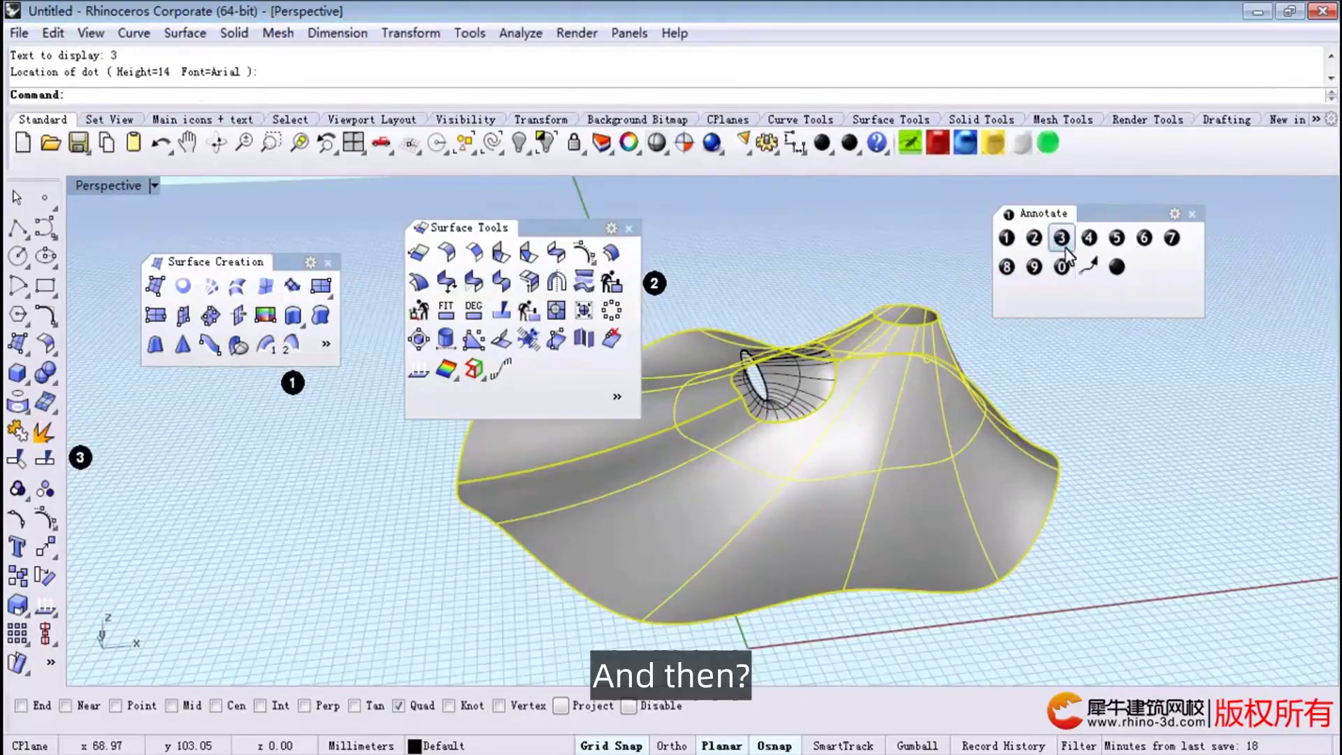
{"action": "left_click", "coordinate": [1089, 237]}
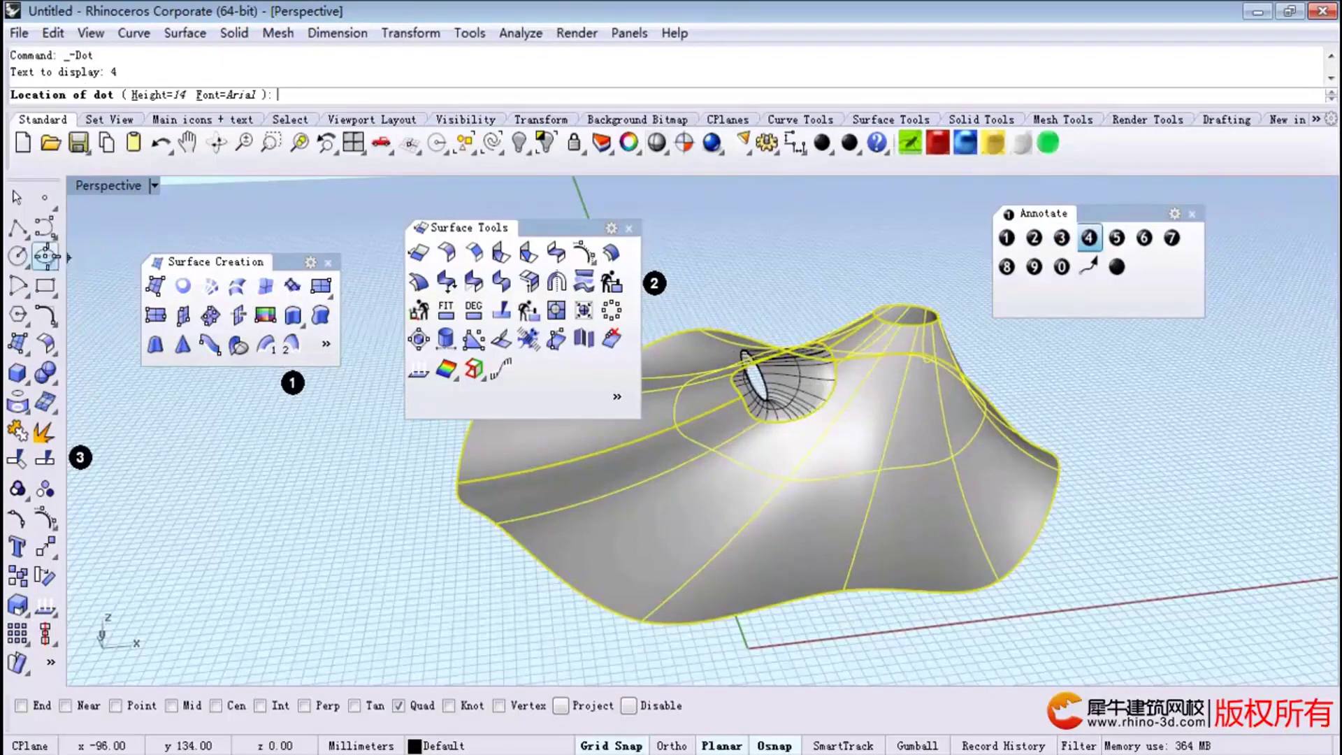
{"action": "left_click", "coordinate": [45, 256]}
{"action": "left_click", "coordinate": [77, 258]}
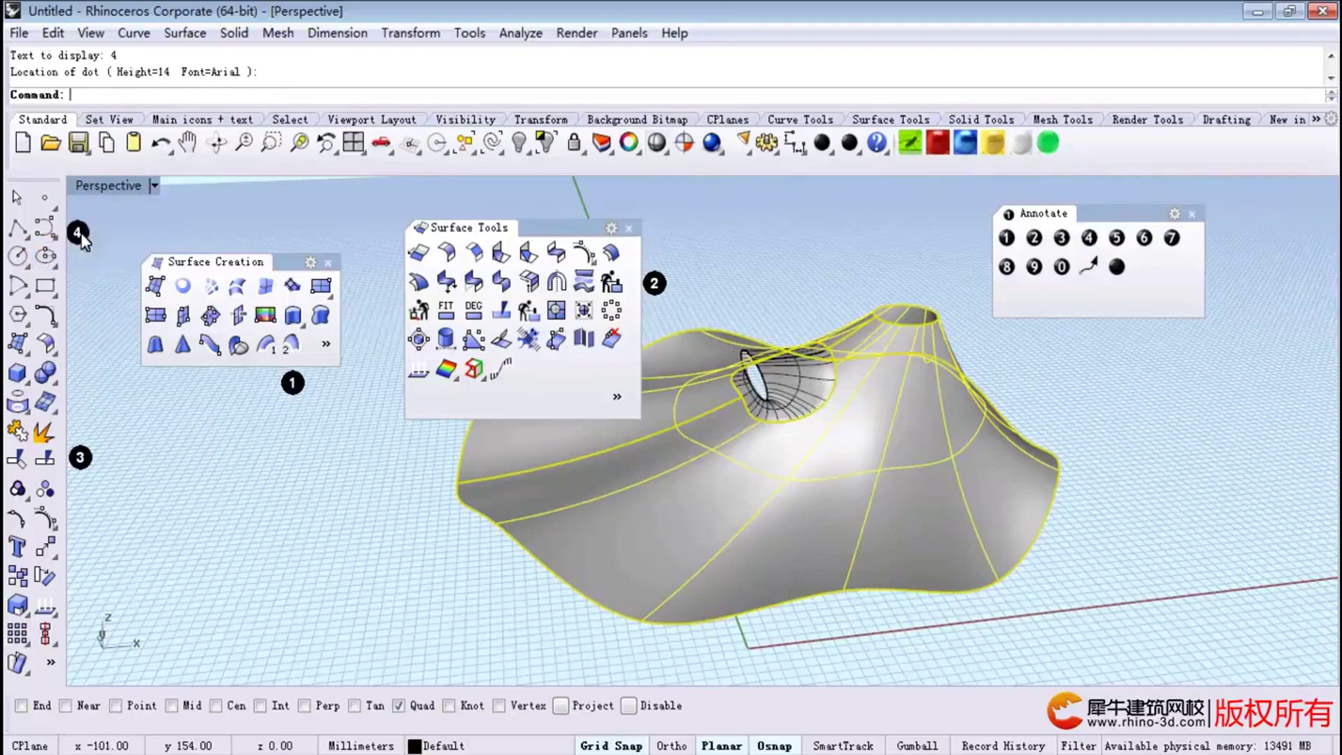
{"action": "left_click", "coordinate": [77, 258]}
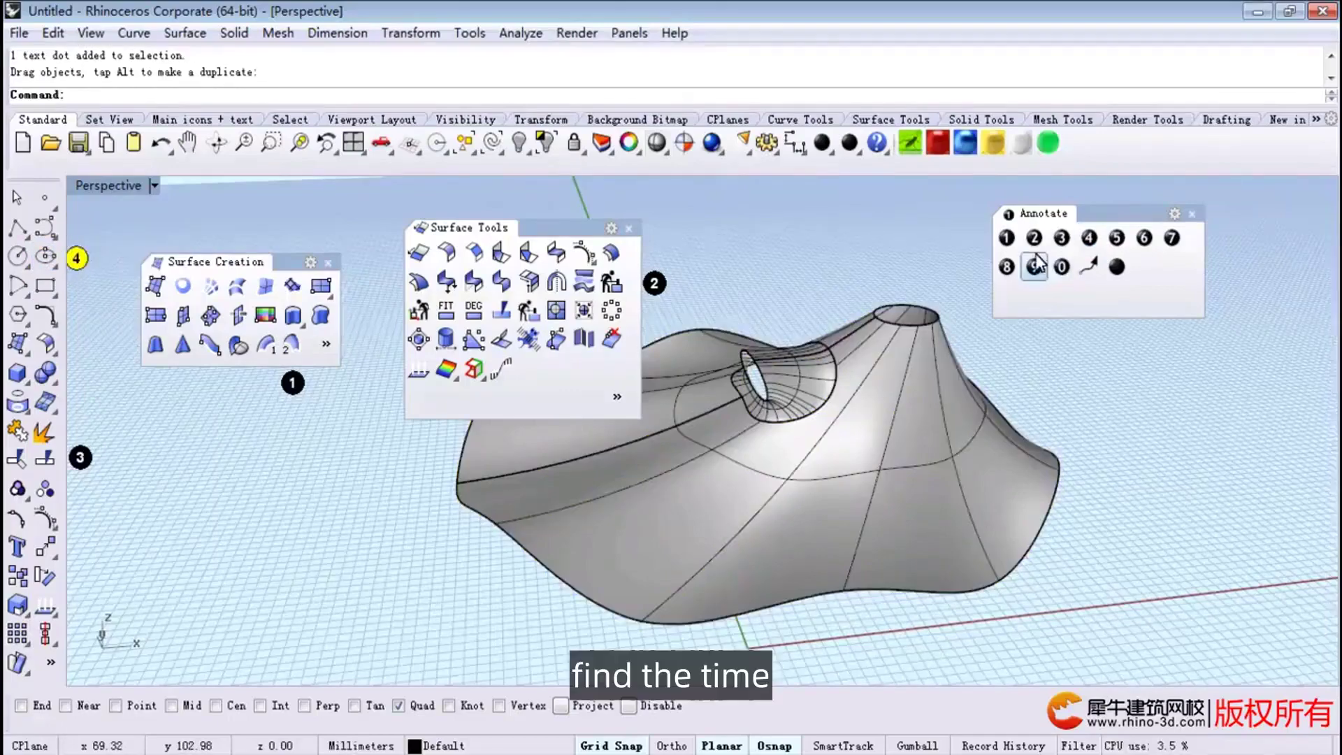
{"action": "left_click", "coordinate": [1114, 242]}
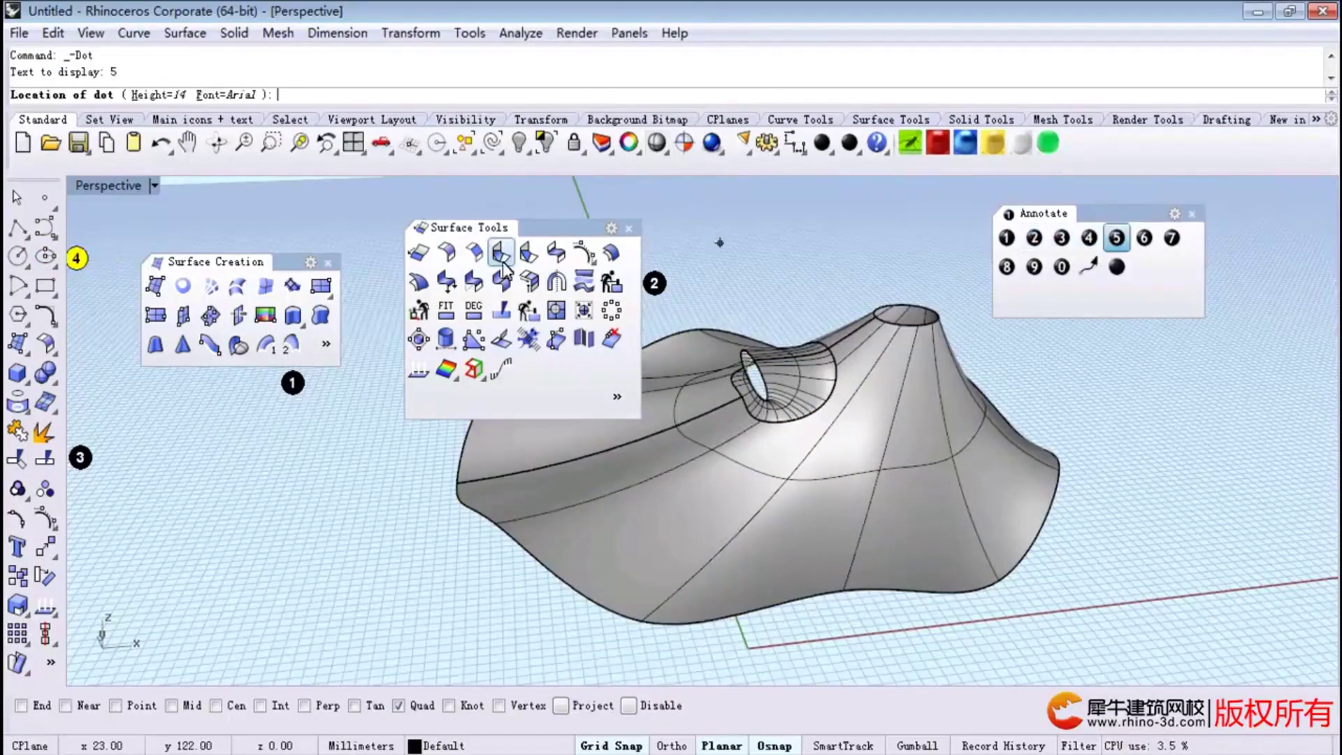
{"action": "left_click", "coordinate": [351, 319]}
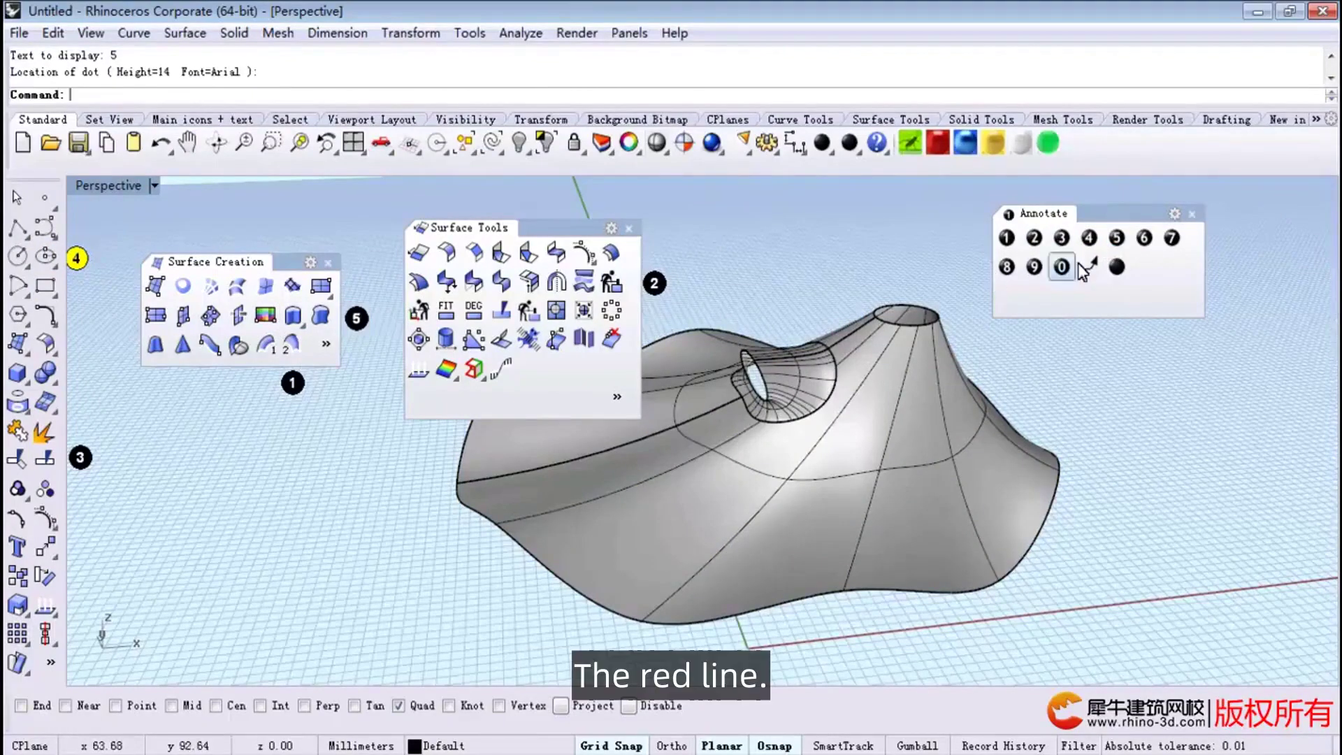
{"action": "left_click", "coordinate": [1143, 238]}
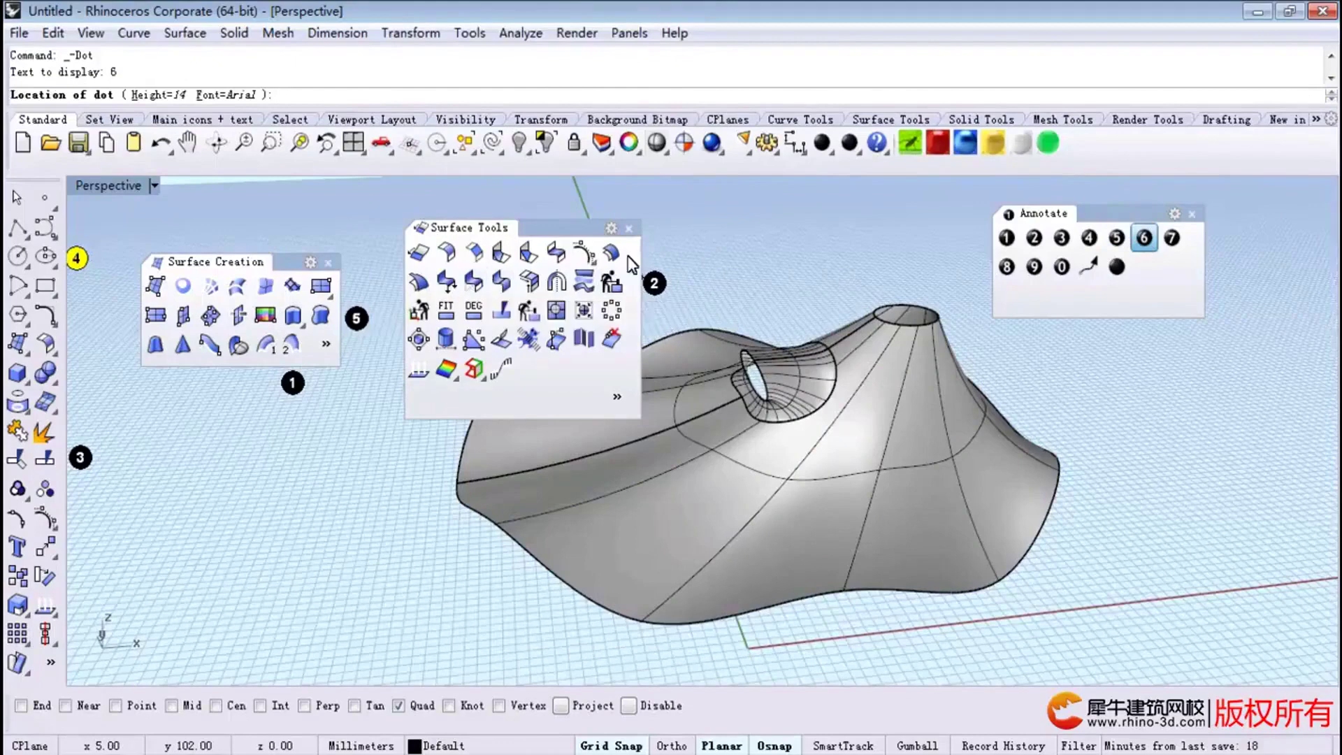
{"action": "left_click", "coordinate": [555, 203]}
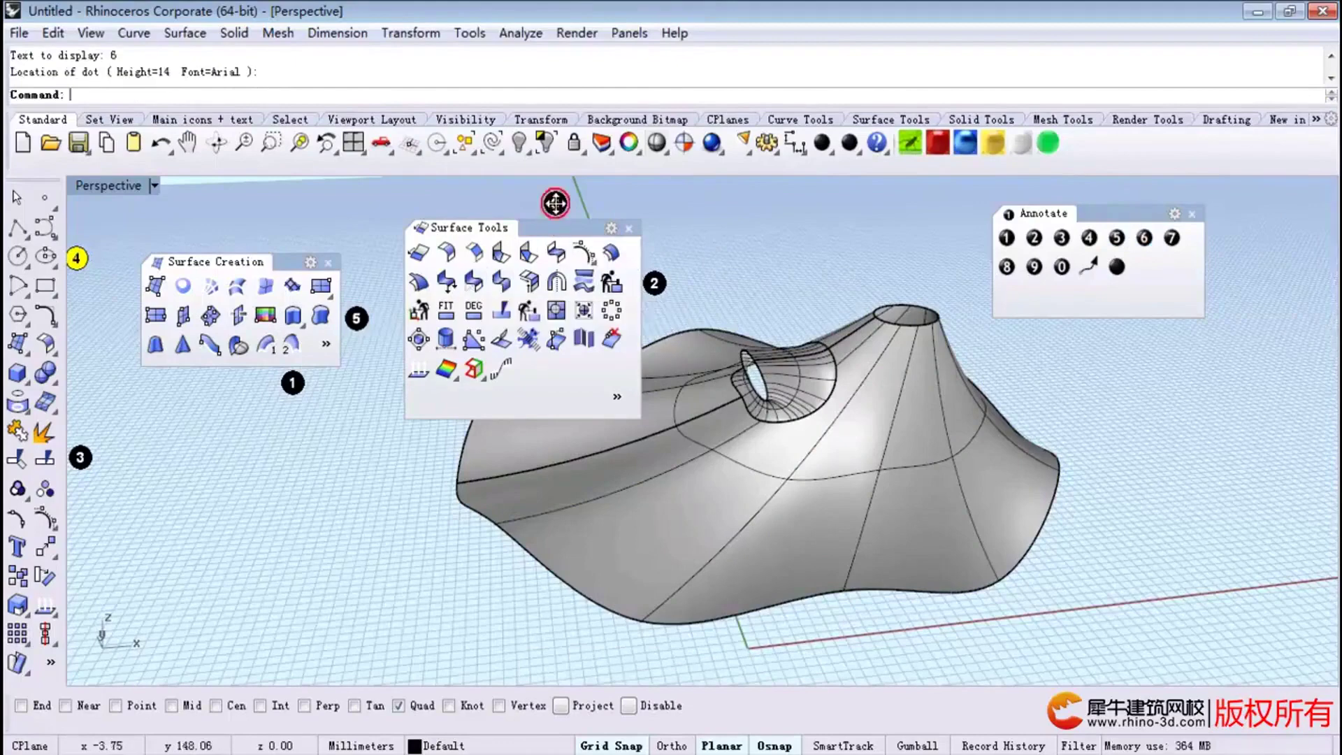
{"action": "left_click", "coordinate": [764, 242]}
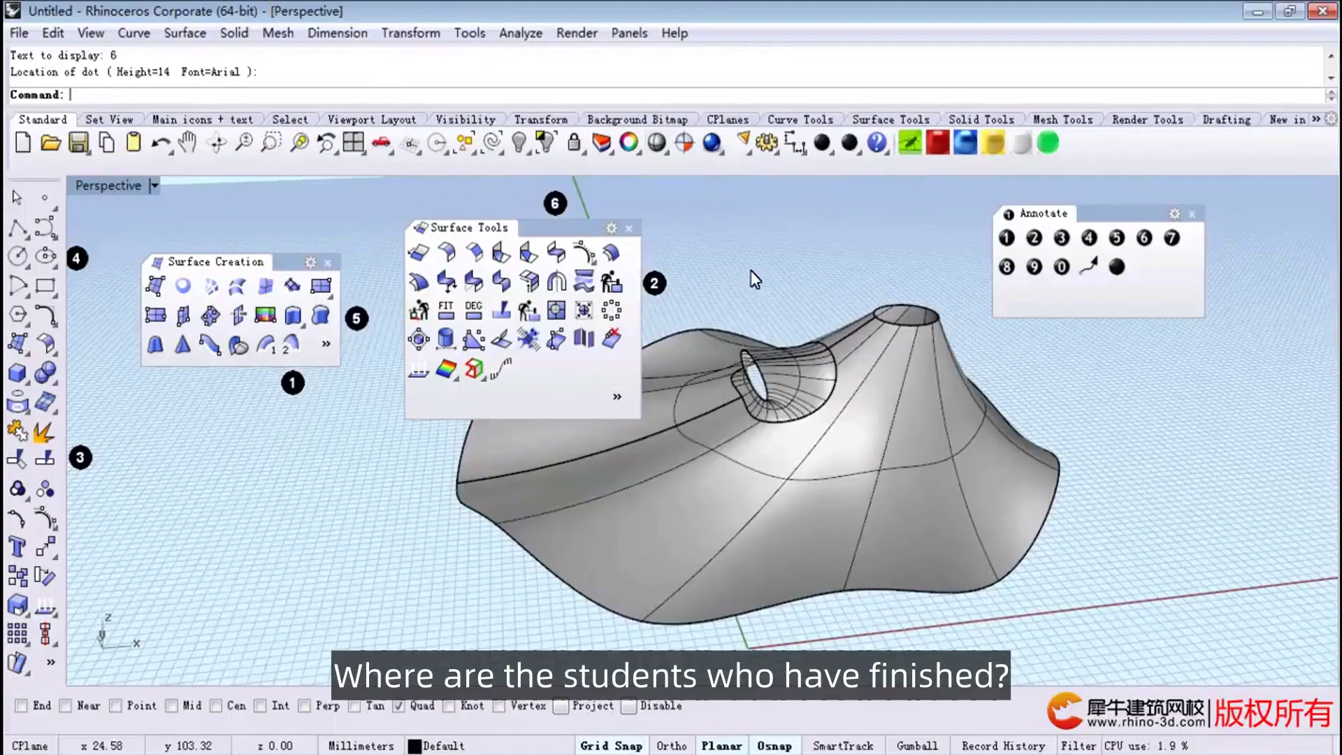
Select all six numbered dots with SelDot and delete them.
{"action": "left_click", "coordinate": [462, 144]}
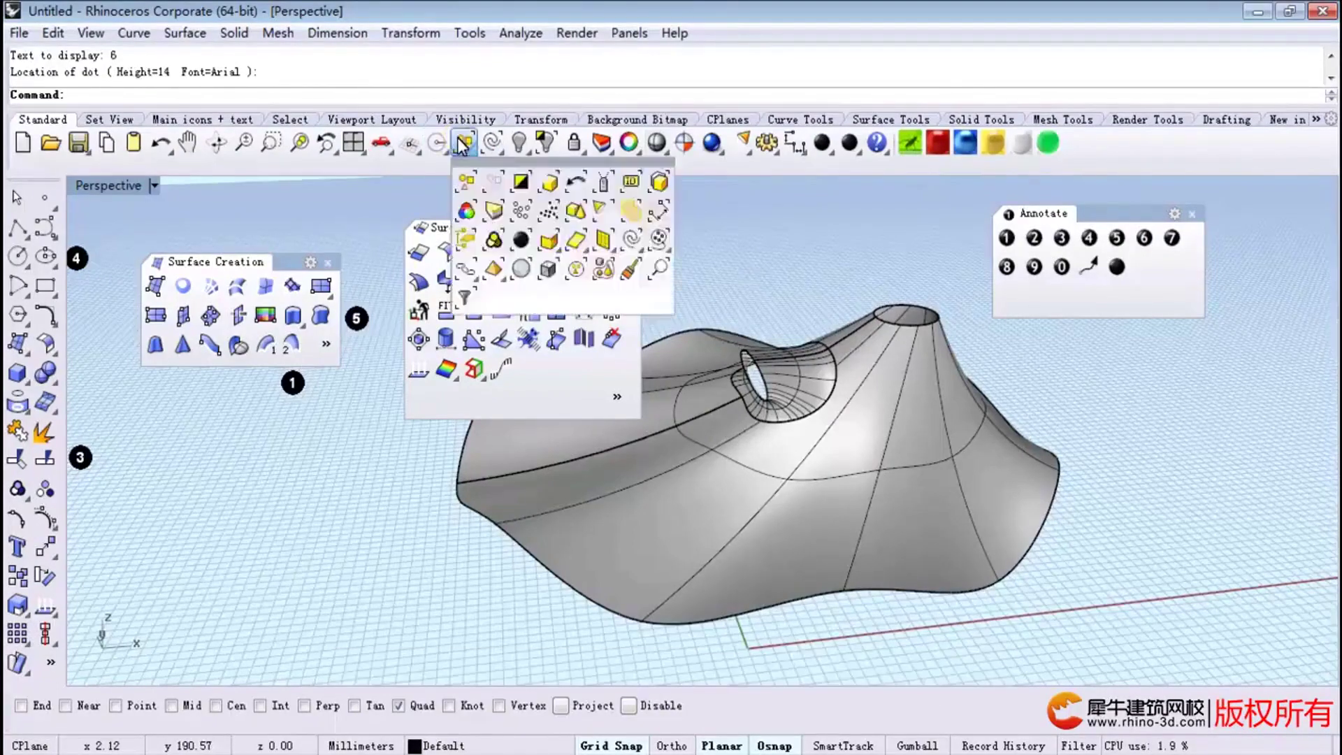
{"action": "left_click", "coordinate": [521, 241]}
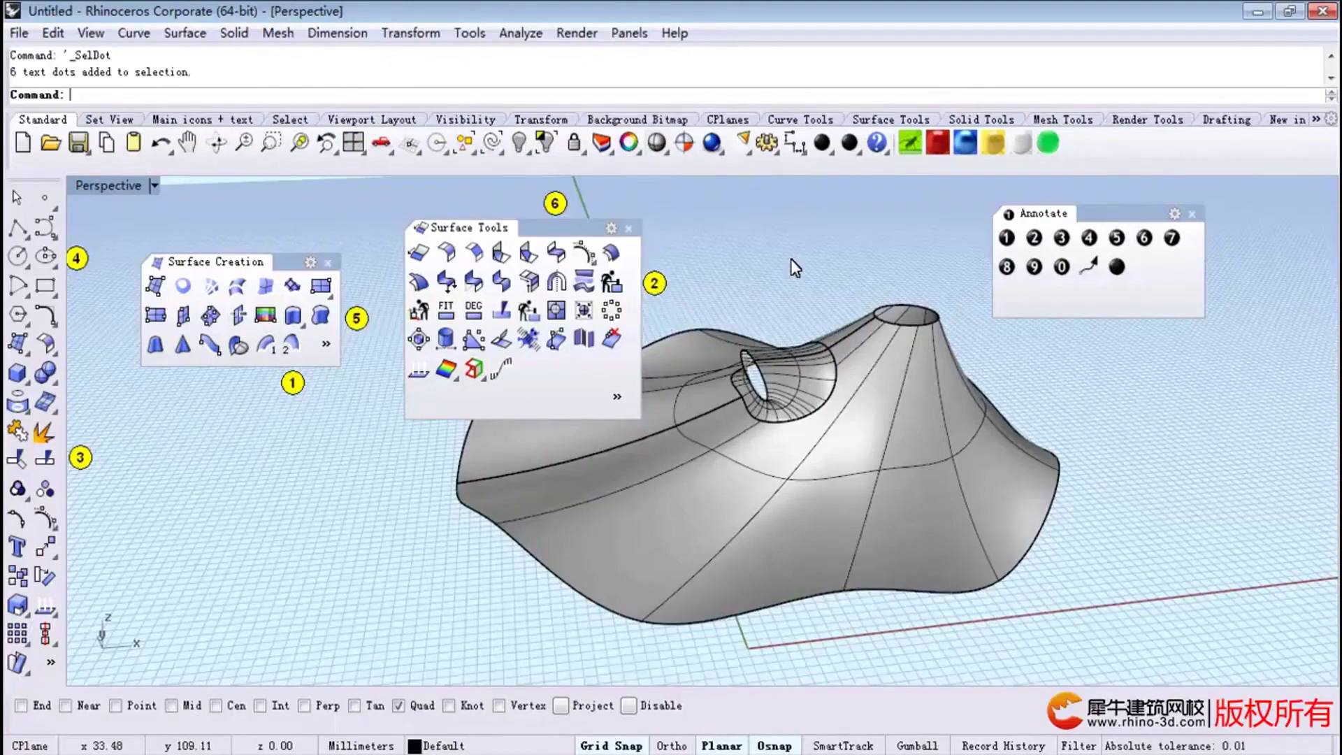
{"action": "key", "text": "Delete"}
{"action": "right_click_drag", "start_coordinate": [779, 278], "coordinate": [760, 431]}
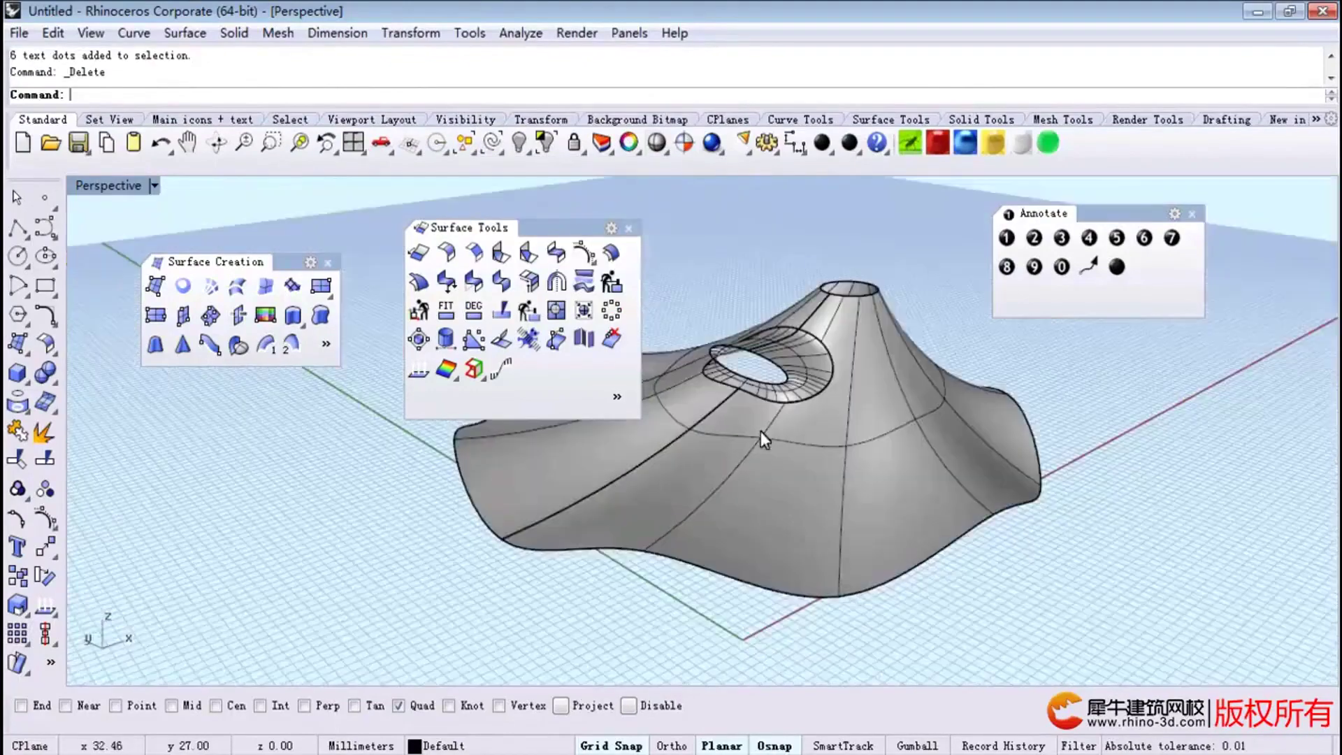
Close the floating surface palettes and select the roof surface.
{"action": "left_click", "coordinate": [627, 227]}
{"action": "left_click", "coordinate": [328, 262]}
{"action": "mouse_move", "coordinate": [650, 451]}
{"action": "right_mouse_down"}
{"action": "mouse_move", "coordinate": [579, 449]}
{"action": "mouse_move", "coordinate": [615, 430]}
{"action": "right_mouse_up"}
{"action": "left_click", "coordinate": [614, 430]}
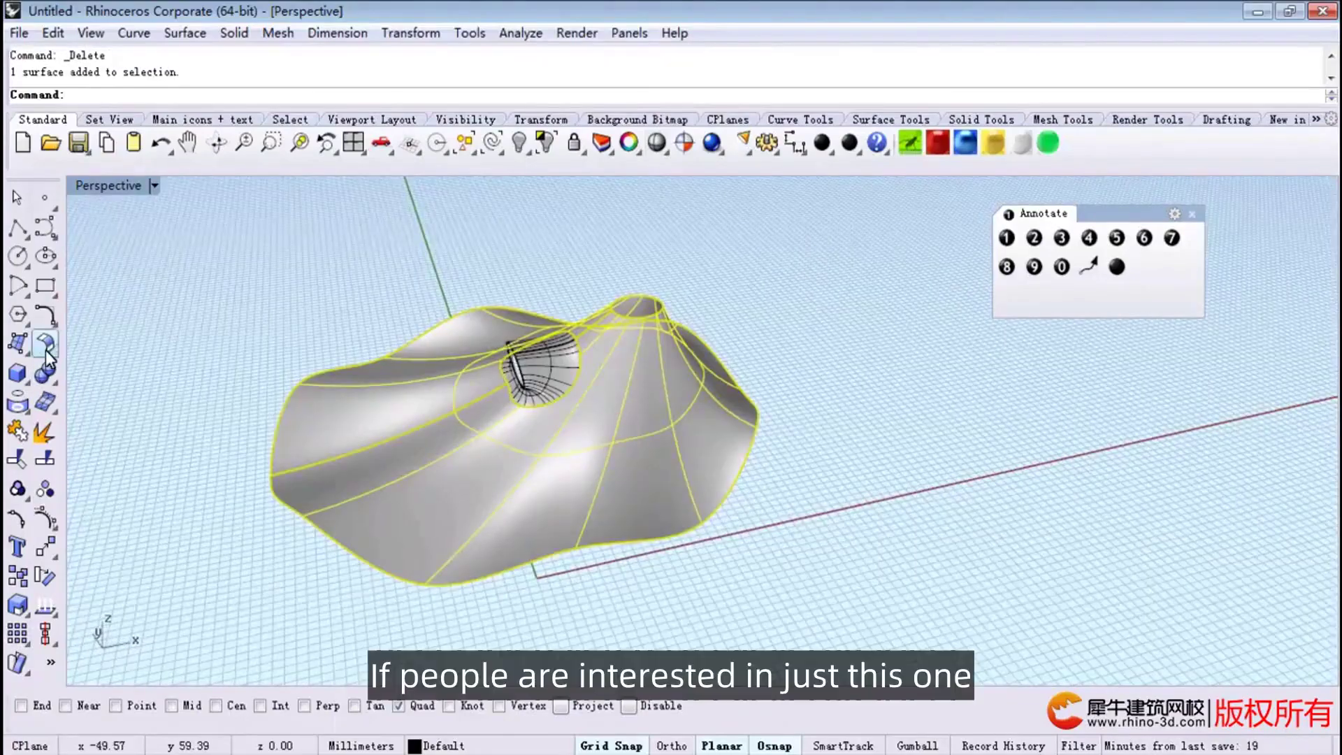
Rebuild the roof at 12 by 3 points, degrees 3 and 2, and orbit around it.
{"action": "left_click", "coordinate": [47, 356]}
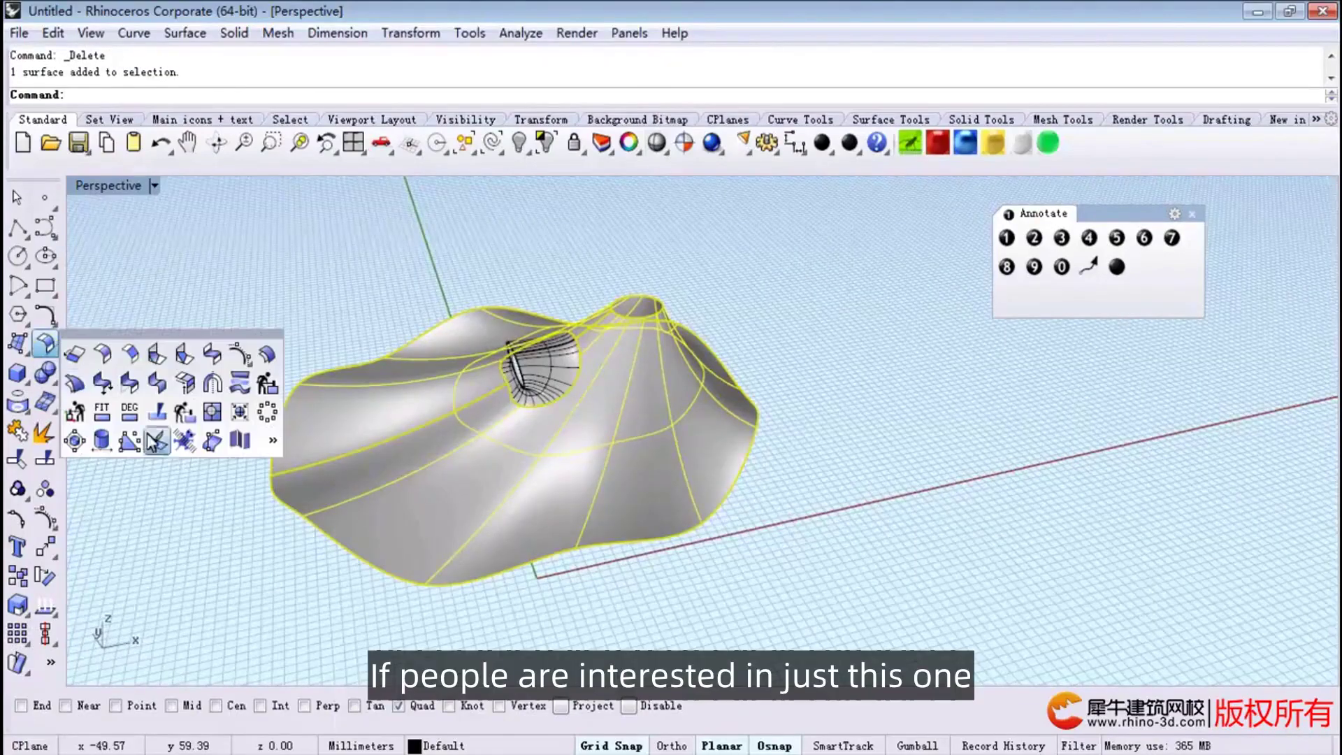
{"action": "left_click", "coordinate": [183, 411]}
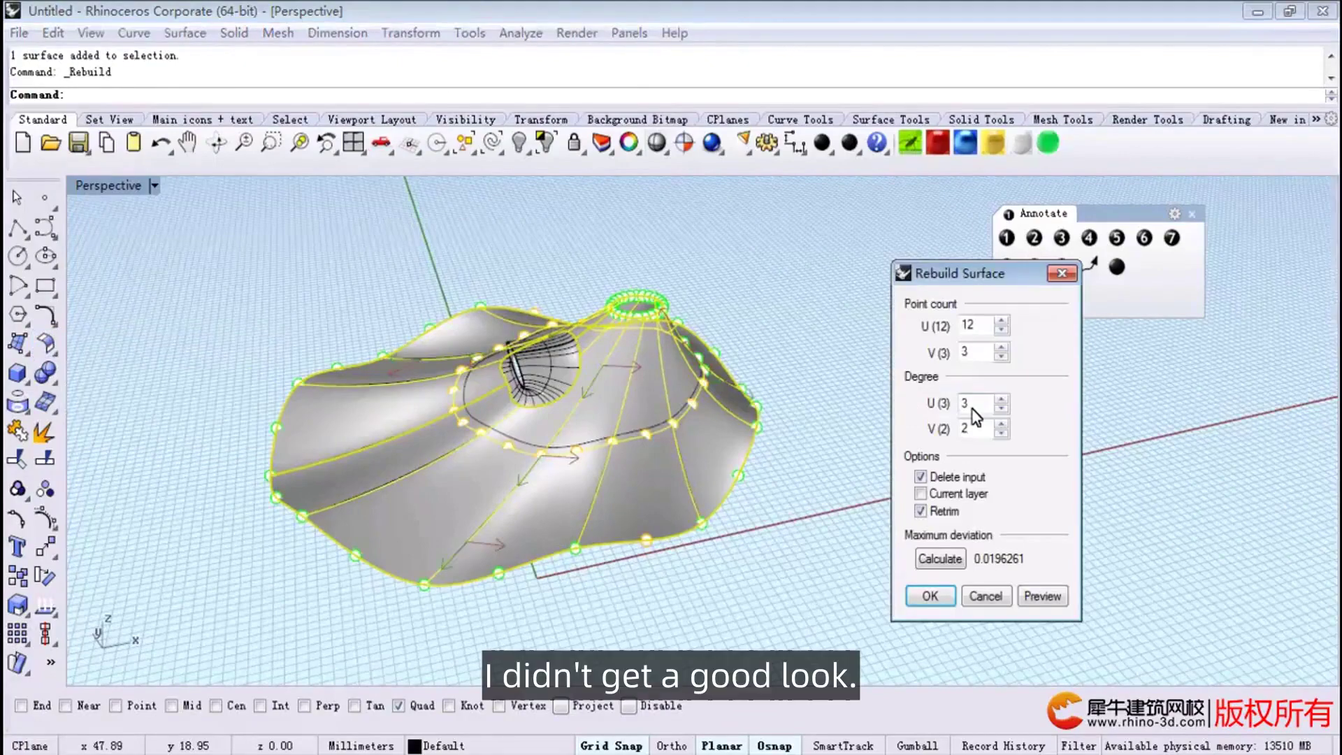
{"action": "double_click", "coordinate": [971, 431]}
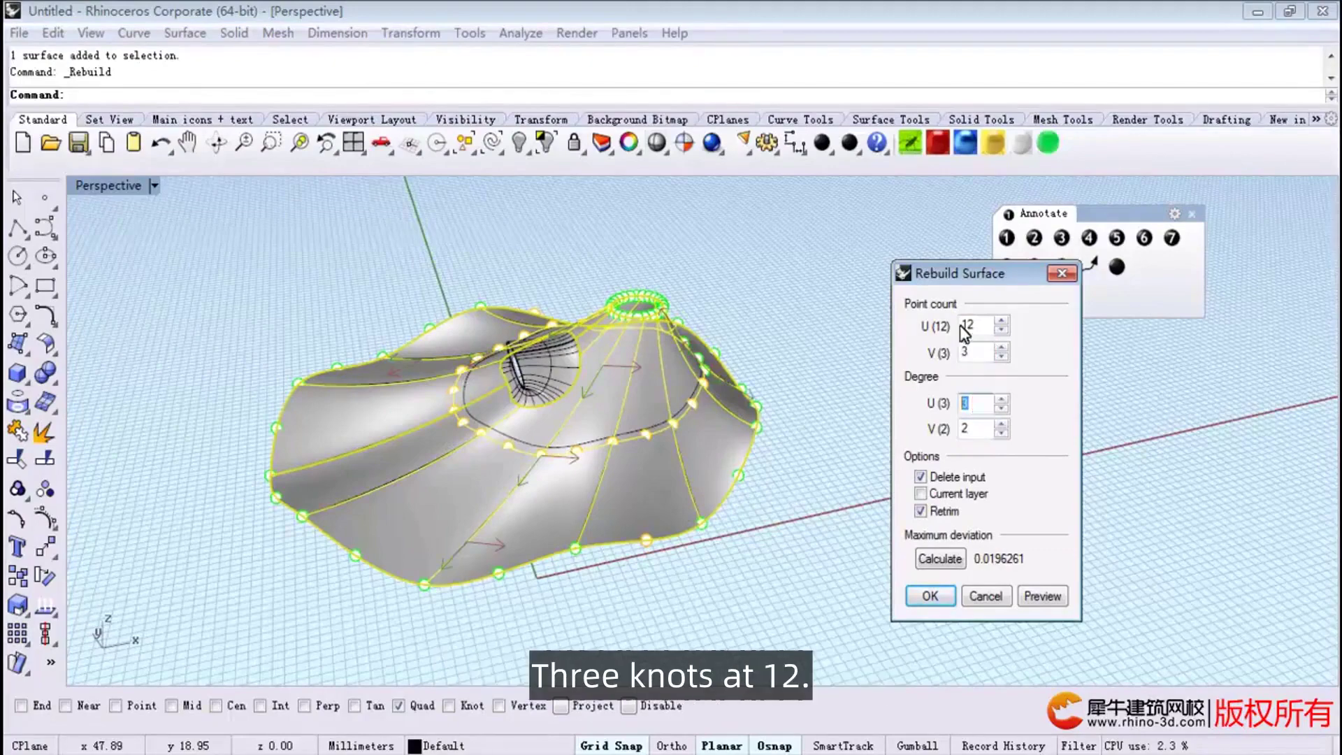
{"action": "left_click", "coordinate": [929, 595]}
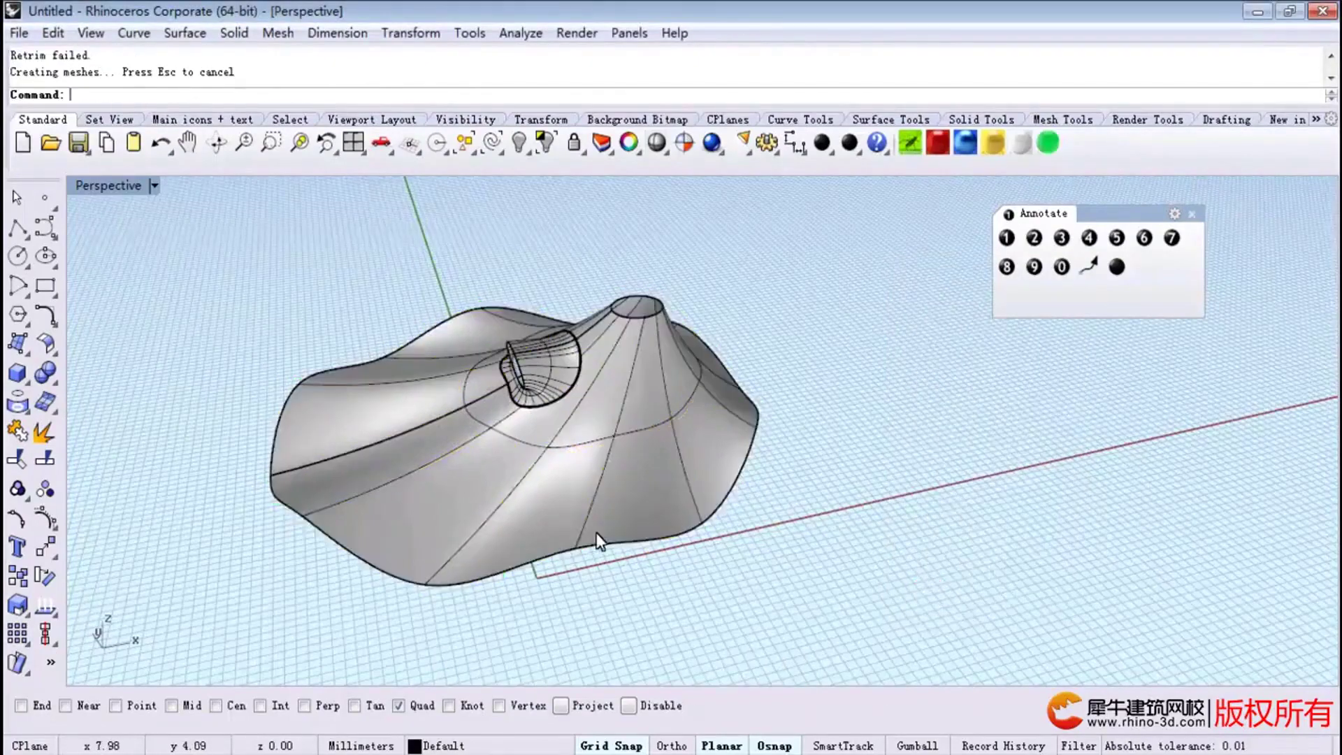
{"action": "right_click_drag", "start_coordinate": [599, 542], "coordinate": [606, 464]}
{"action": "scroll", "coordinate": [607, 464], "scroll_direction": "down", "scroll_amount": 3}
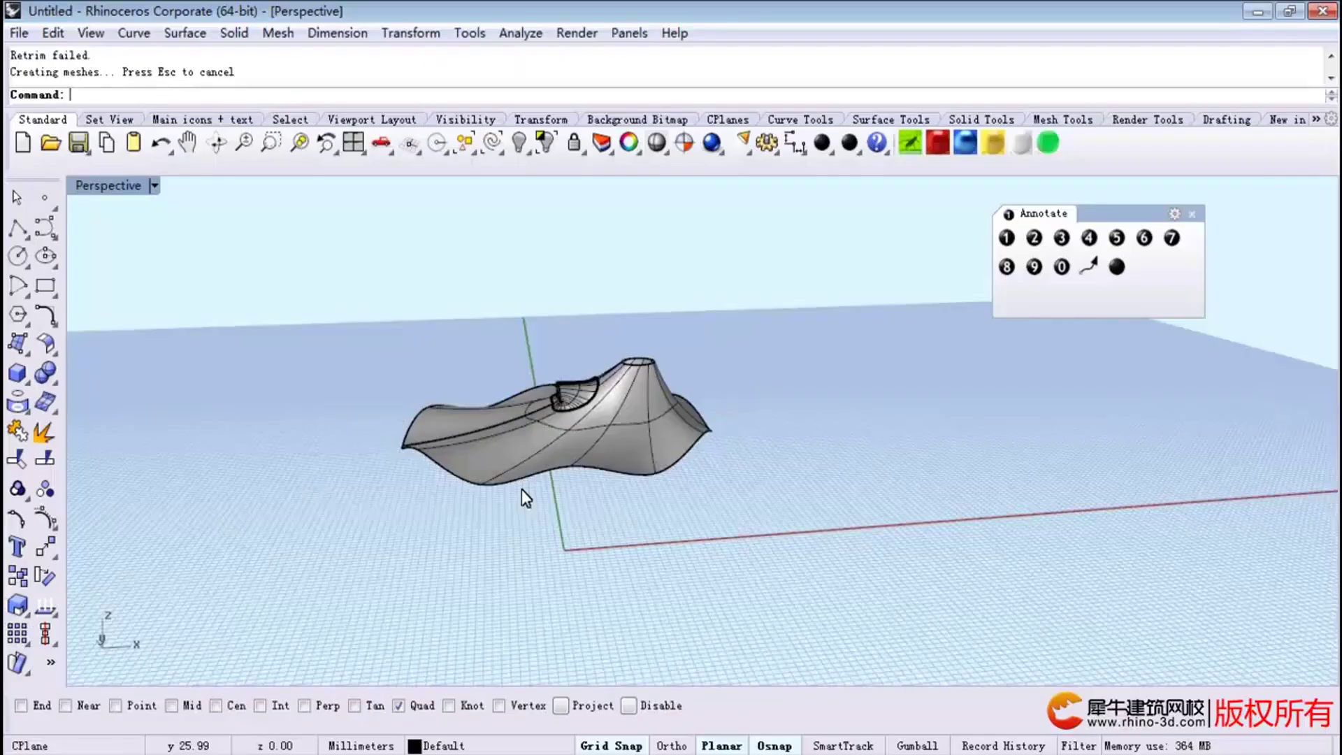
{"action": "right_click_drag", "start_coordinate": [521, 489], "coordinate": [503, 493]}
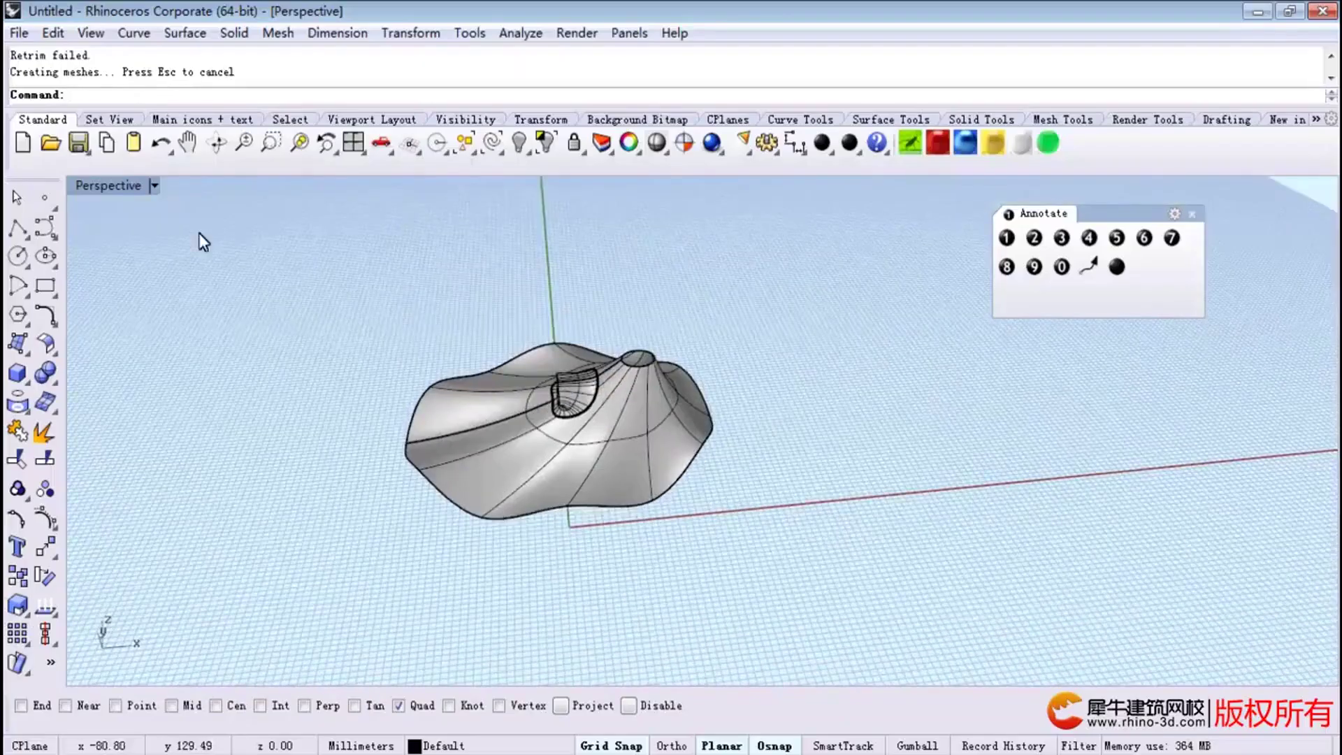
Restore the four-view layout and draw a larger circle inside the roof plan circle.
{"action": "double_click", "coordinate": [107, 186]}
{"action": "scroll", "coordinate": [236, 285], "scroll_direction": "up", "scroll_amount": 2}
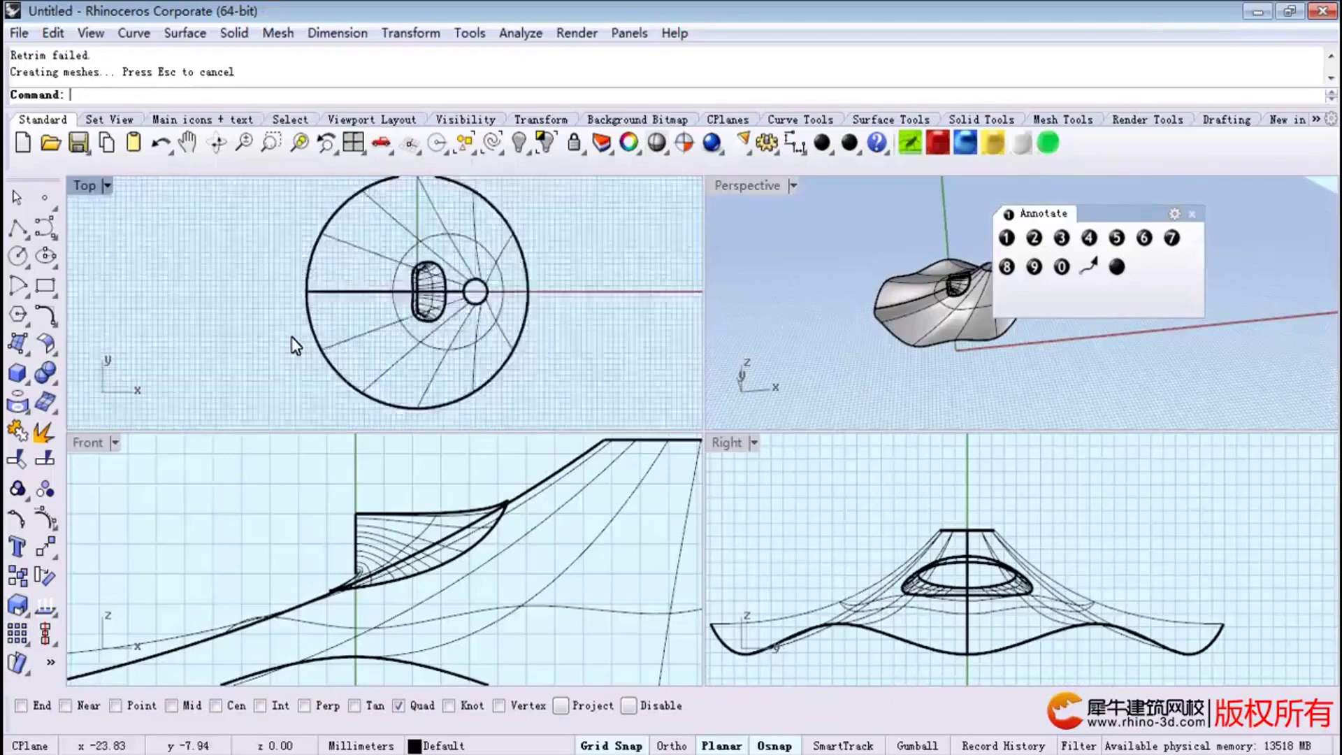
{"action": "left_click", "coordinate": [382, 348]}
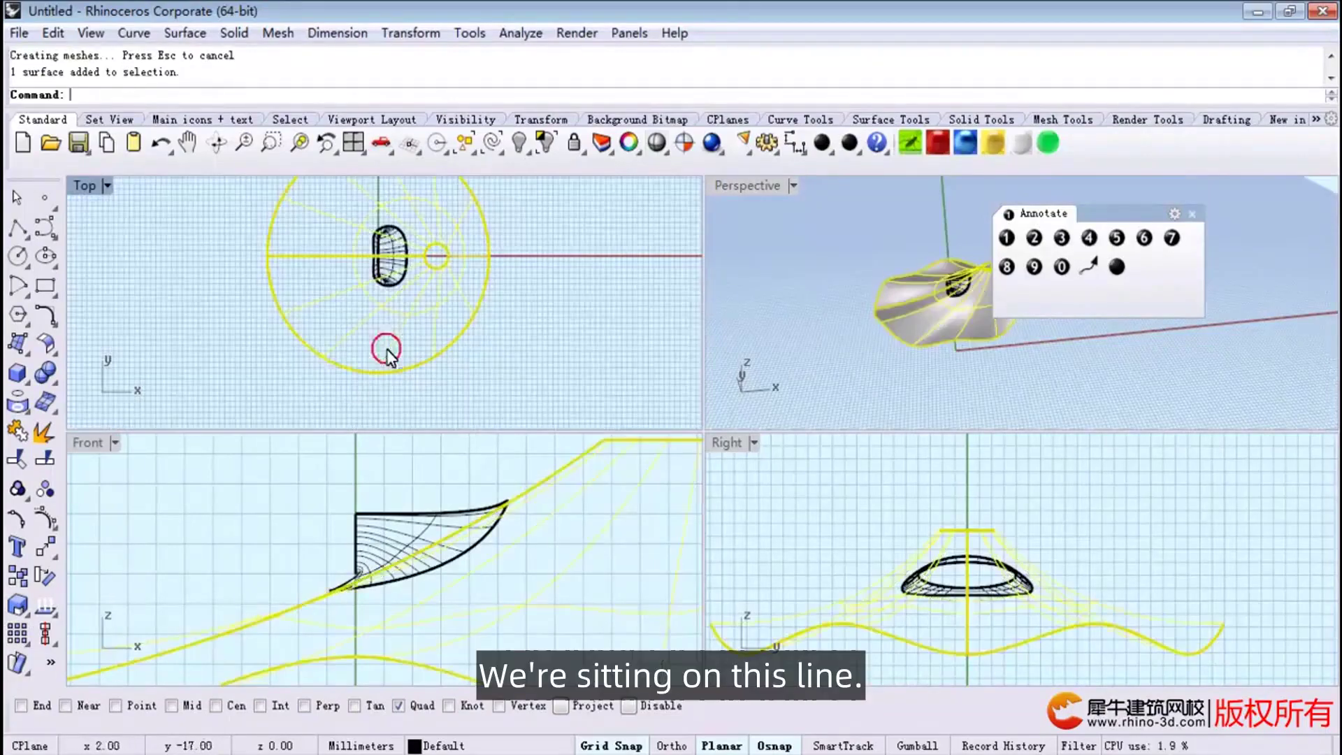
{"action": "key", "text": "Escape"}
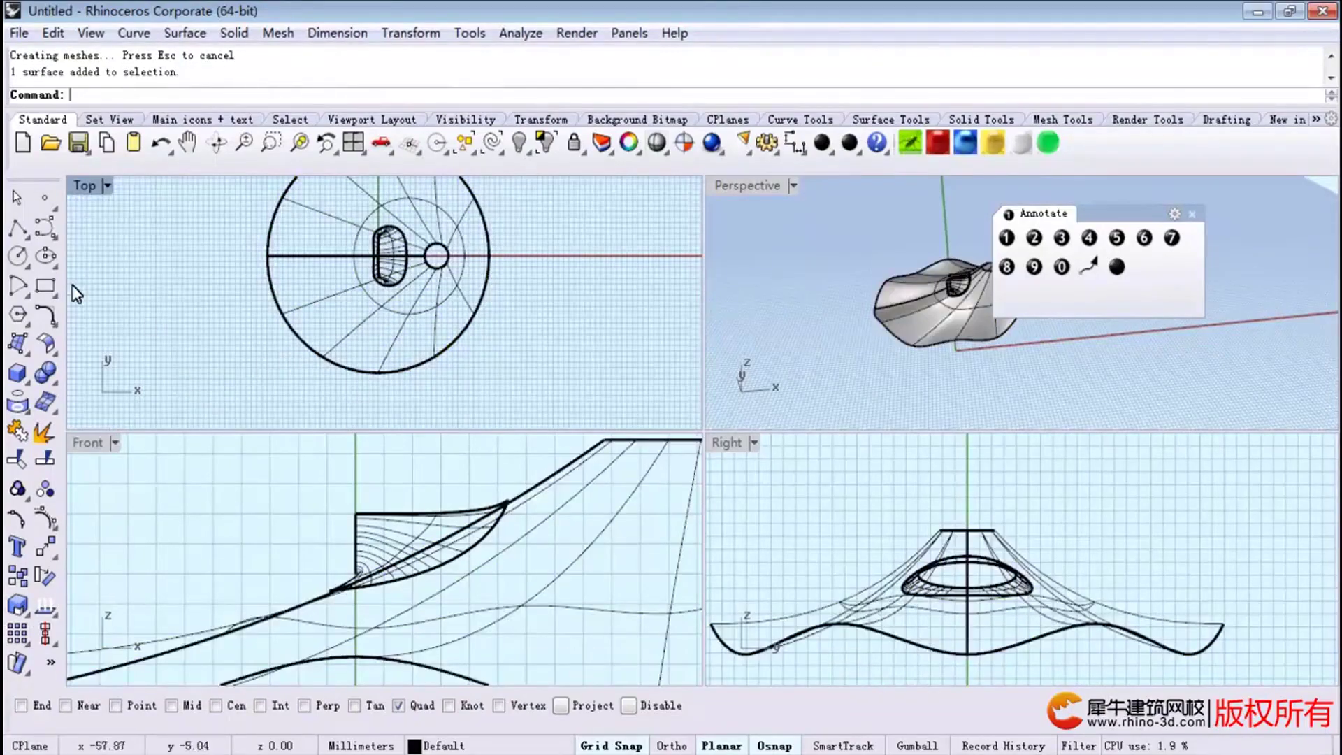
{"action": "left_click", "coordinate": [19, 258]}
{"action": "scroll", "coordinate": [304, 315], "scroll_direction": "up", "scroll_amount": 2}
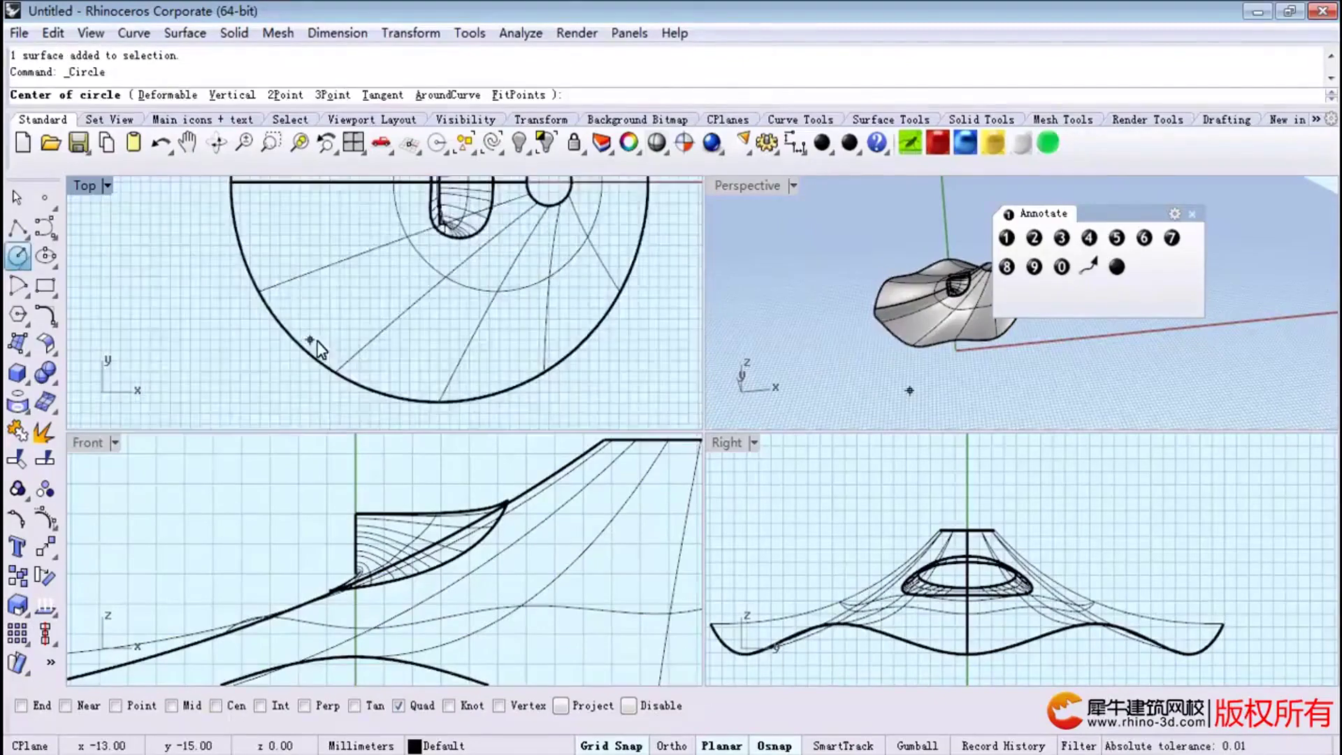
{"action": "scroll", "coordinate": [318, 348], "scroll_direction": "up", "scroll_amount": 1}
{"action": "left_click", "coordinate": [399, 318]}
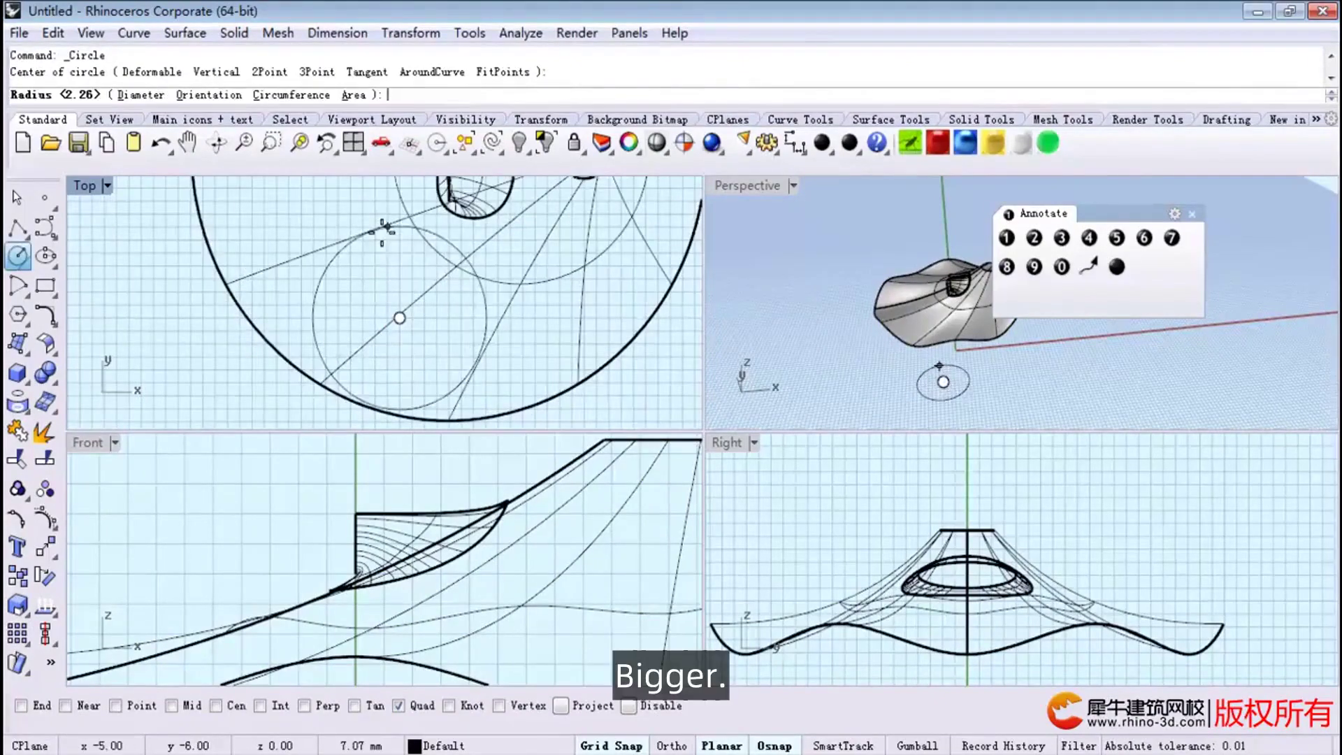
{"action": "left_click", "coordinate": [380, 228]}
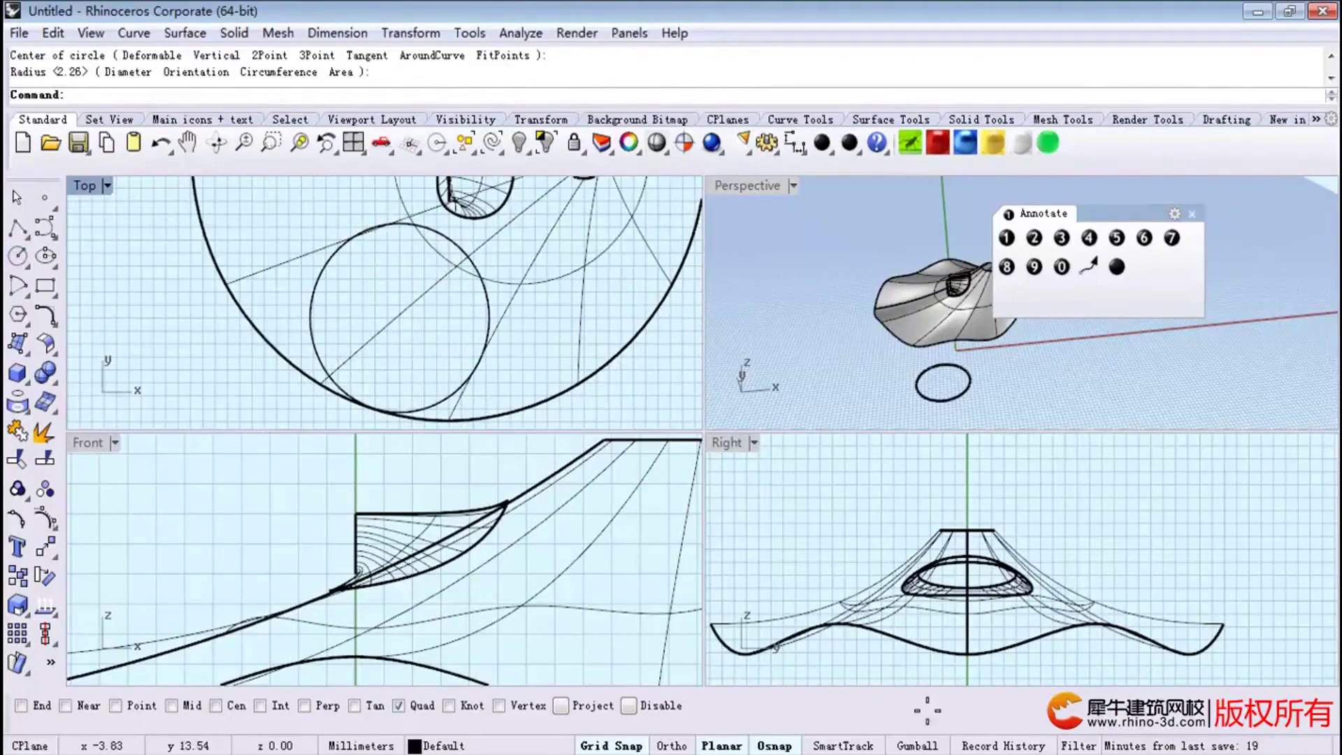
With Grid Snap off and Cen osnap, draw a small circle concentric with it.
{"action": "left_click", "coordinate": [590, 745]}
{"action": "key", "text": "Return"}
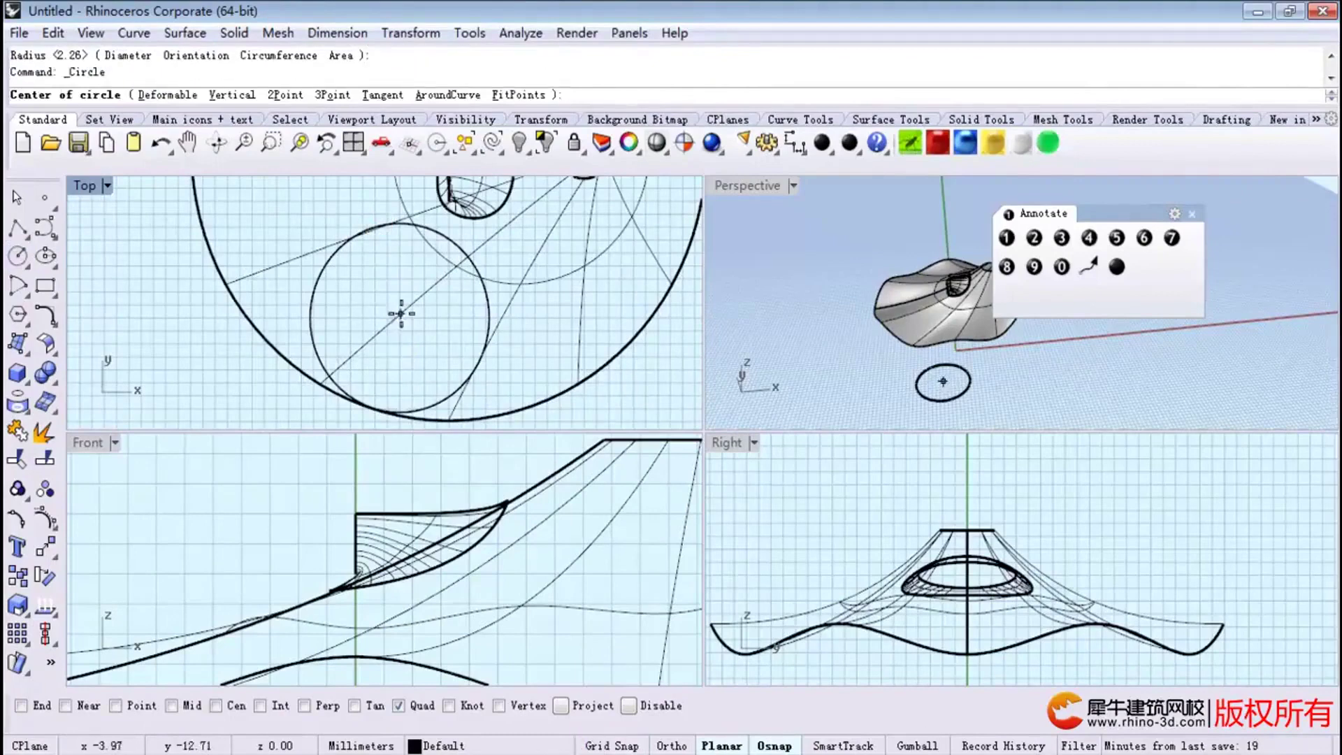
{"action": "right_click", "coordinate": [218, 706]}
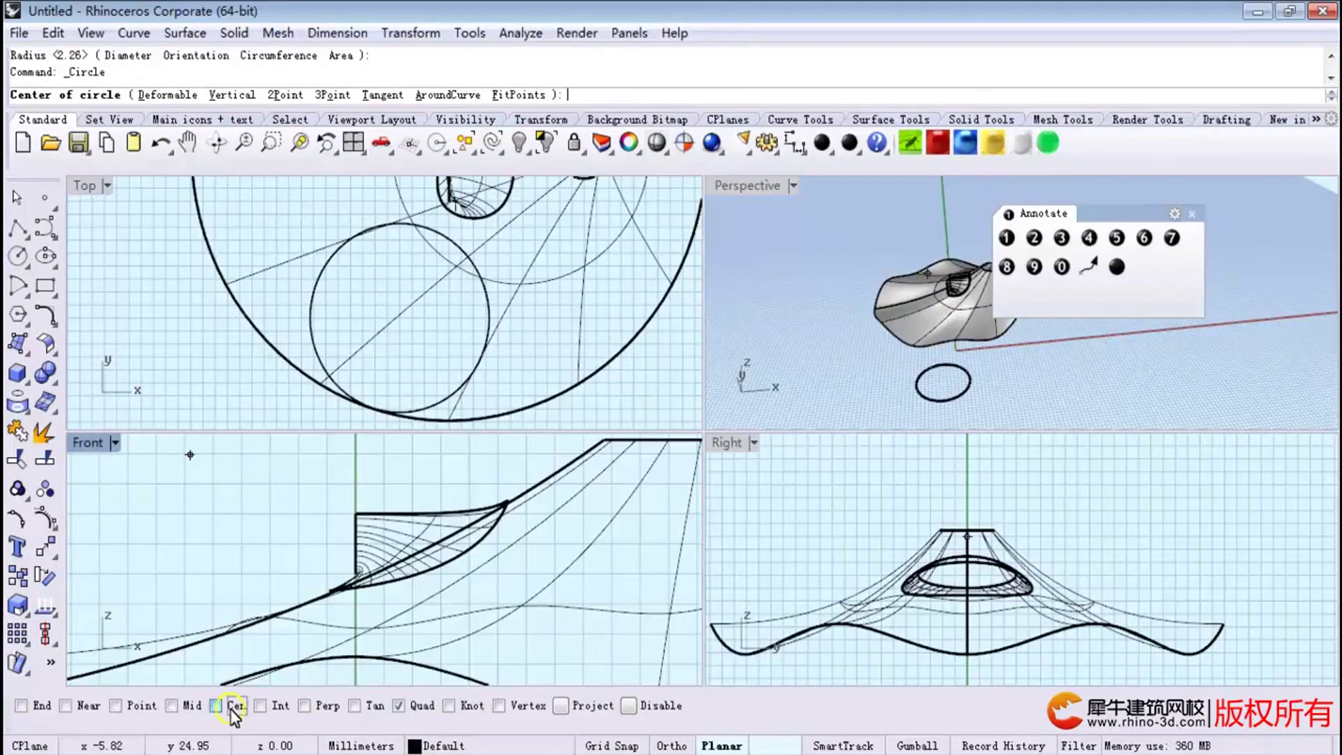
{"action": "left_click", "coordinate": [436, 400]}
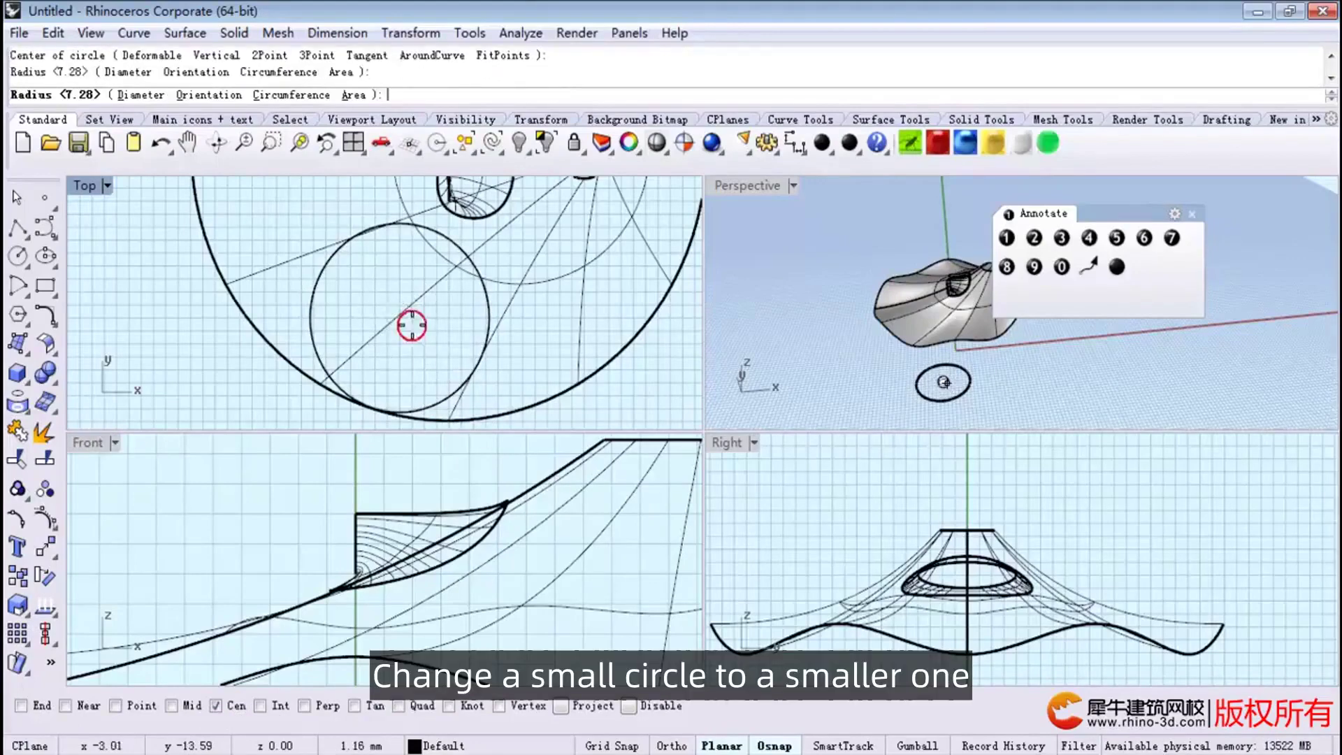
{"action": "left_click", "coordinate": [387, 318]}
Move both circles together up and to the left.
{"action": "left_click", "coordinate": [456, 380]}
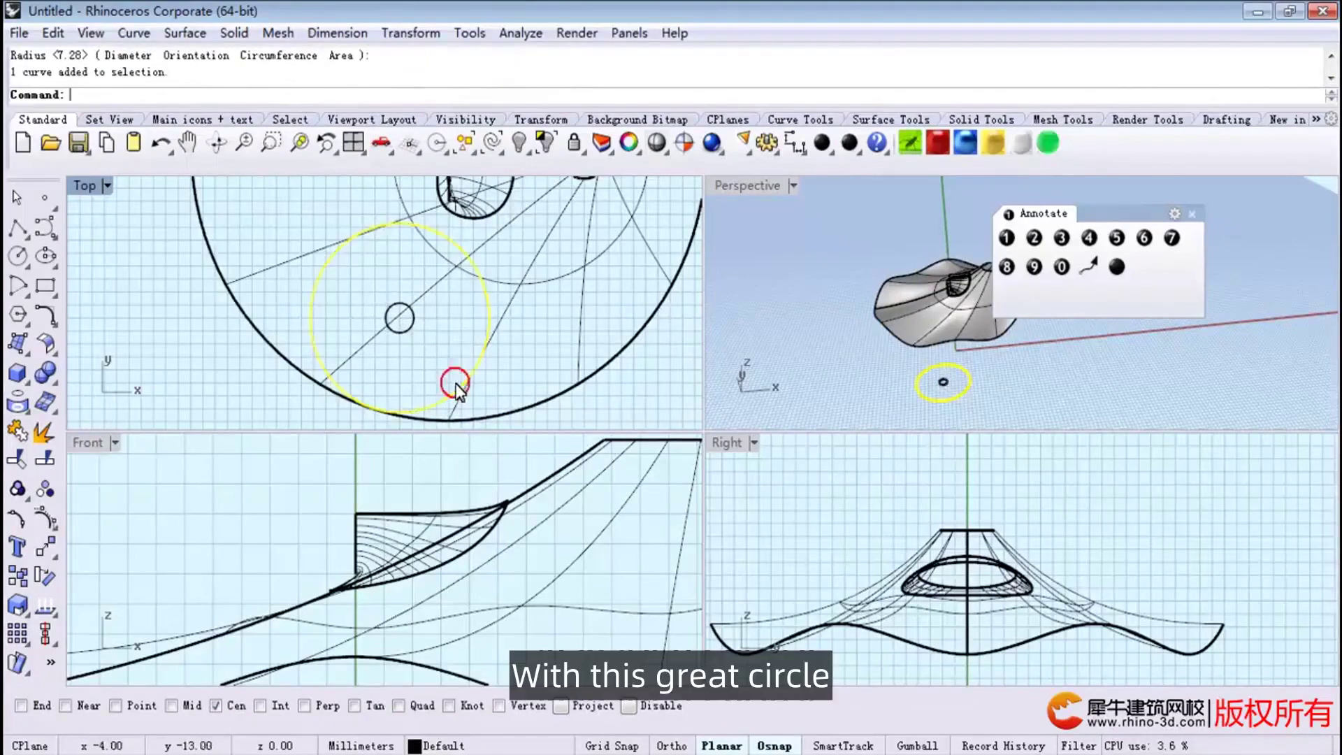
{"action": "left_click_drag", "start_coordinate": [450, 390], "coordinate": [445, 387]}
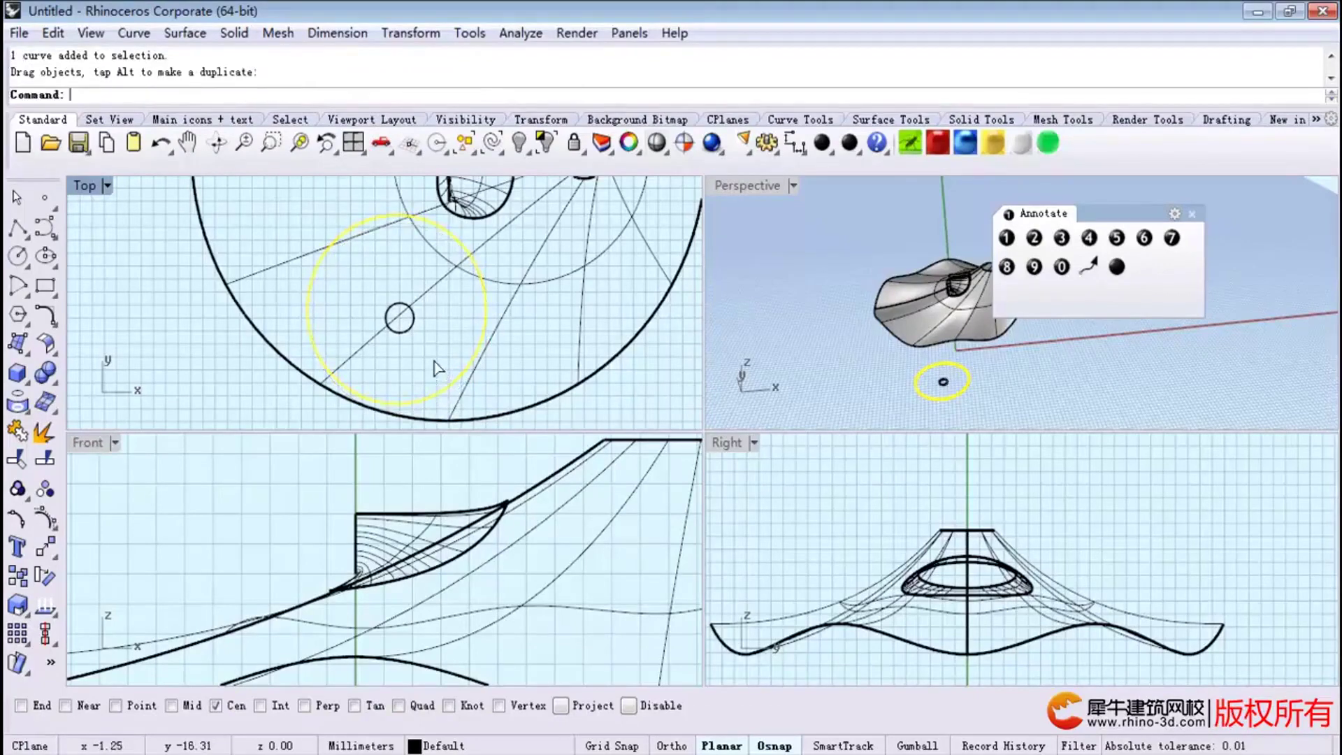
{"action": "left_click", "coordinate": [161, 144]}
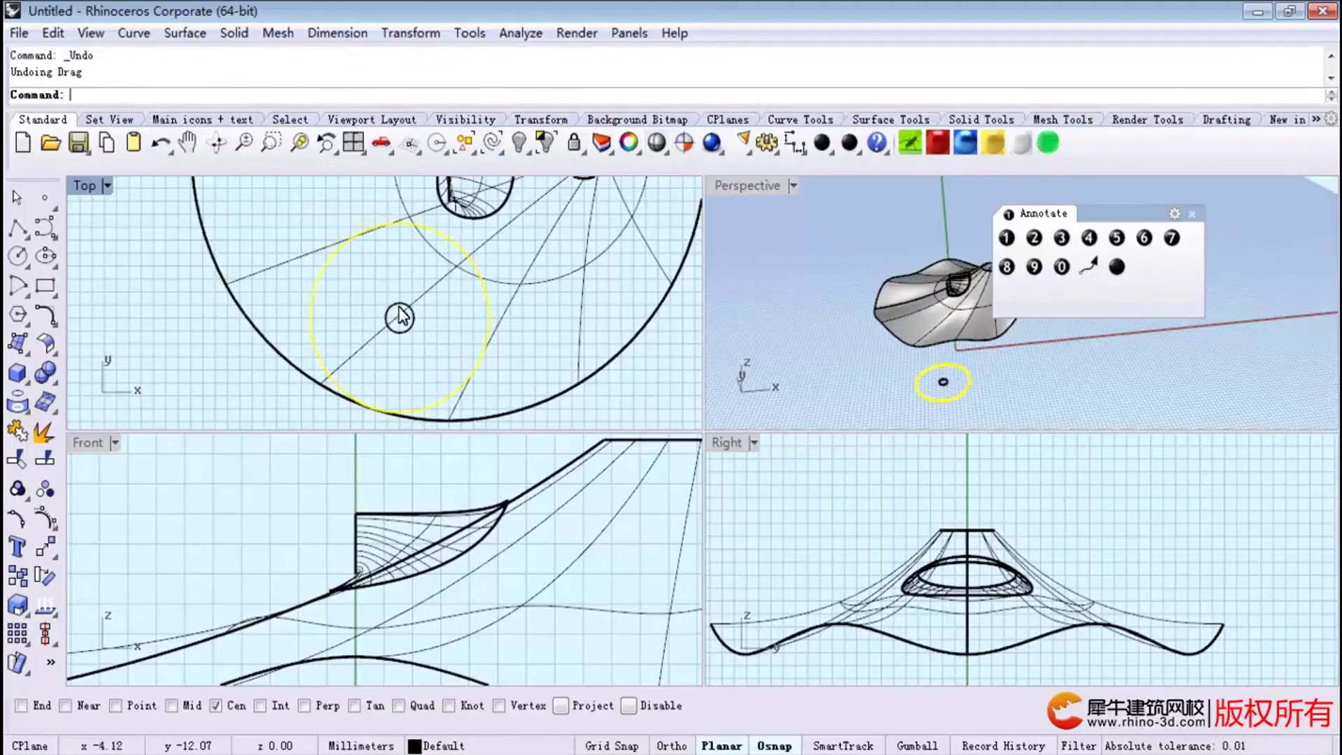
{"action": "left_click_drag", "start_coordinate": [400, 316], "coordinate": [392, 297]}
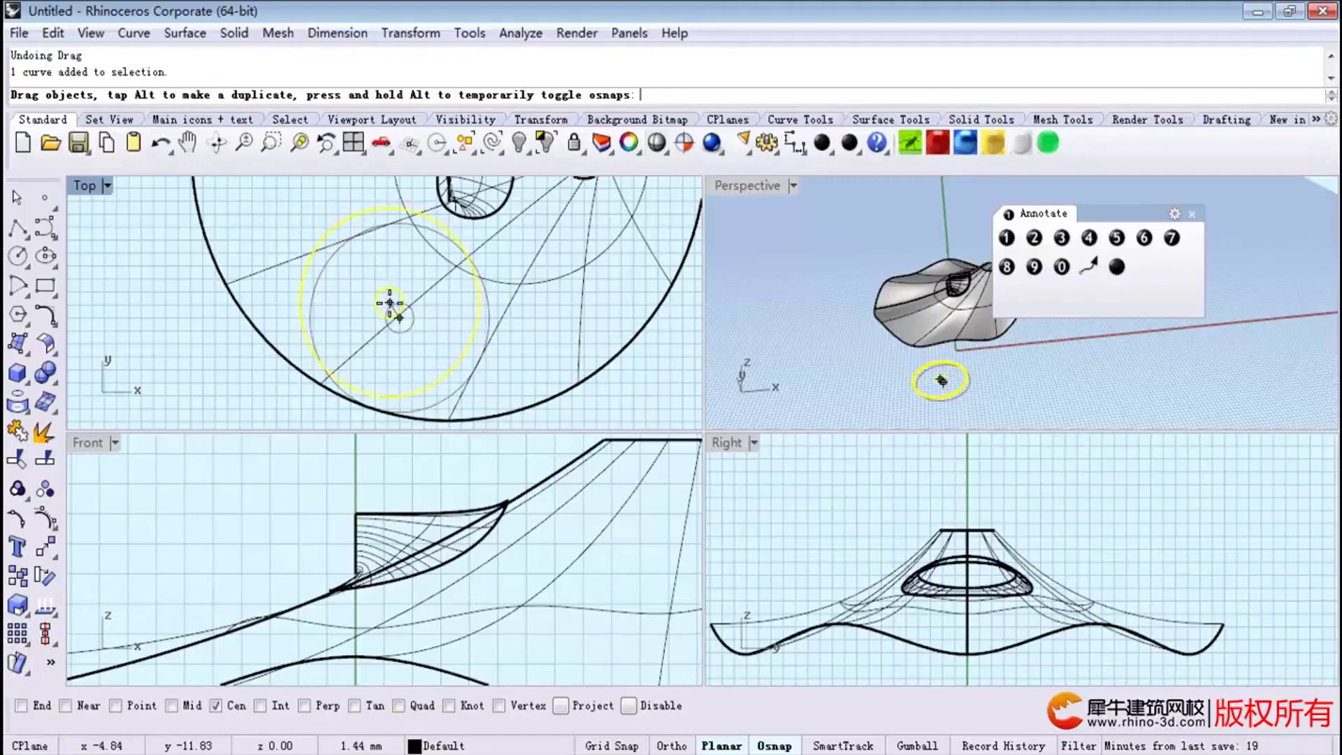
{"action": "left_click_drag", "start_coordinate": [390, 307], "coordinate": [389, 306]}
{"action": "left_click", "coordinate": [375, 306], "text": "ctrl"}
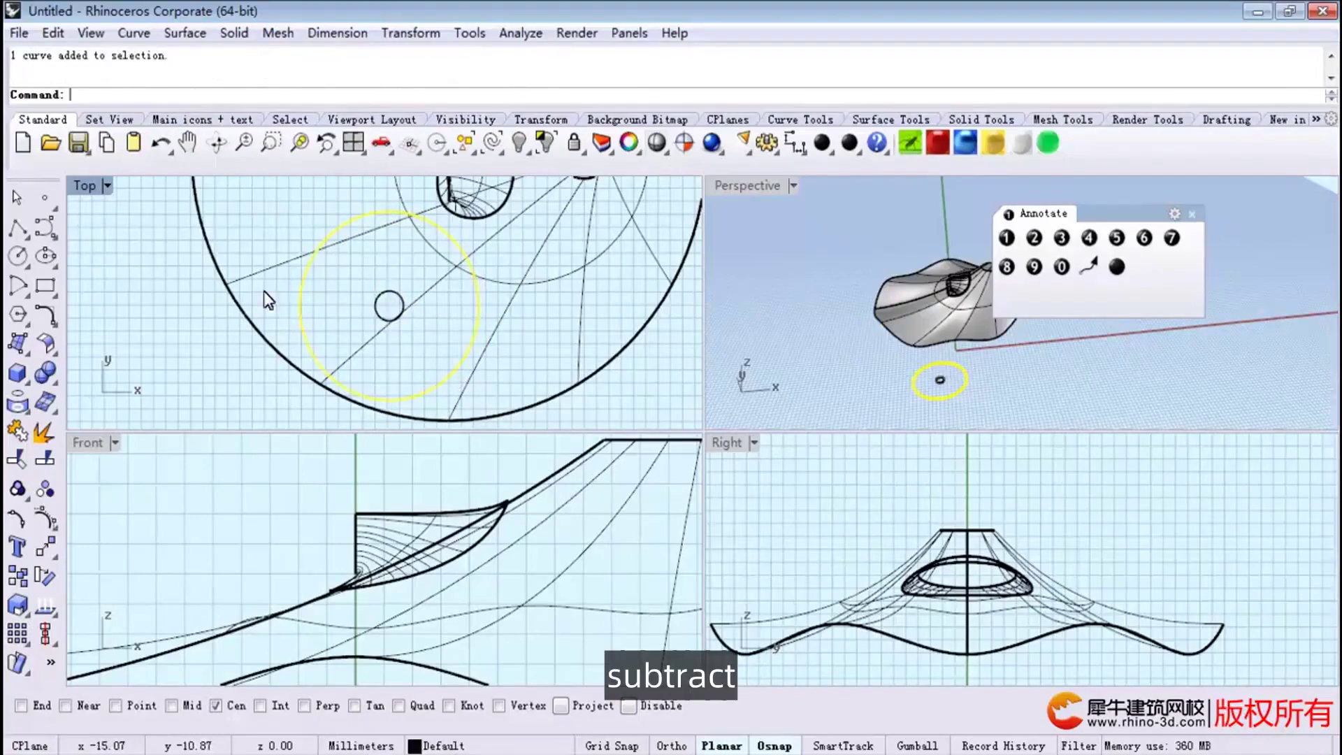
Trim an opening out of the roof with the large circle and maximize Perspective.
{"action": "left_click", "coordinate": [17, 455]}
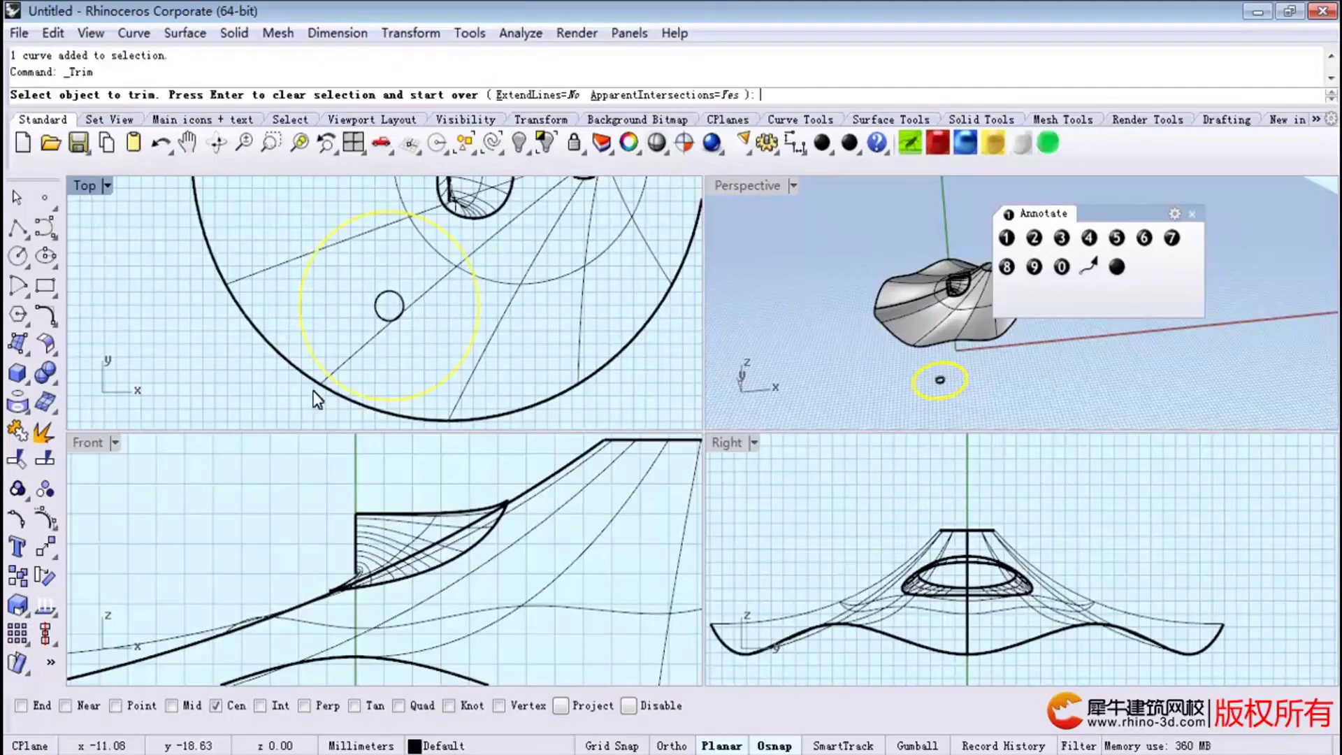
{"action": "left_click", "coordinate": [352, 352]}
{"action": "key", "text": "Return"}
{"action": "double_click", "coordinate": [744, 186]}
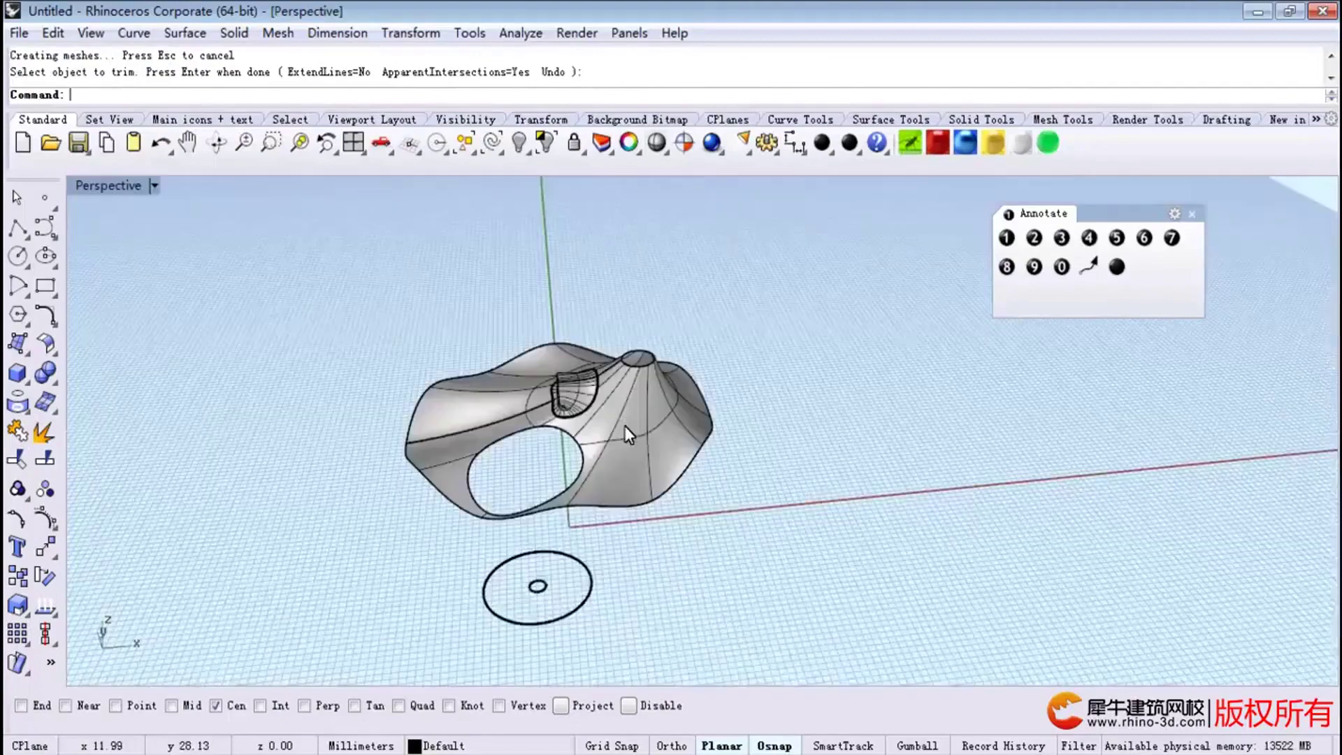
{"action": "right_click_drag", "start_coordinate": [624, 426], "coordinate": [504, 441]}
Move the window-selected roof surfaces and curves with Gumball, then select the circle below.
{"action": "left_click_drag", "start_coordinate": [286, 254], "coordinate": [817, 473]}
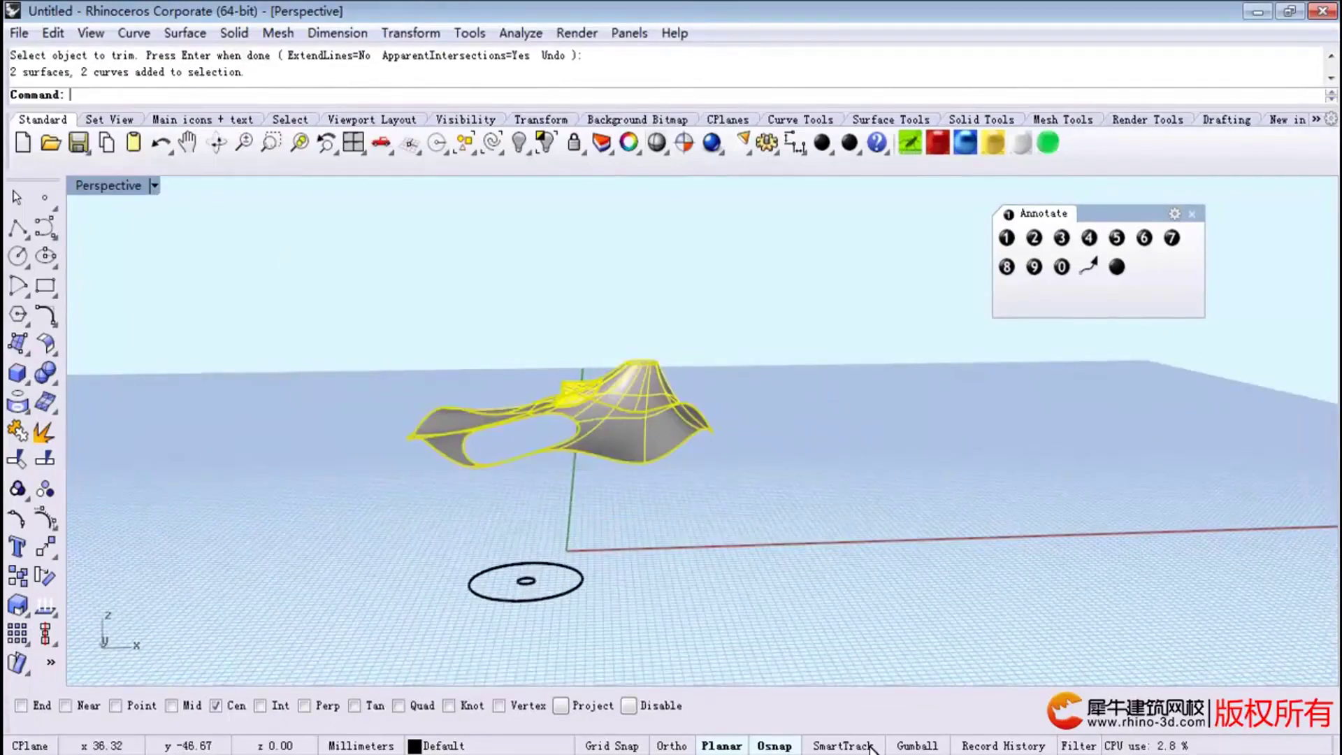
{"action": "left_click", "coordinate": [917, 746]}
{"action": "left_click_drag", "start_coordinate": [561, 332], "coordinate": [603, 394]}
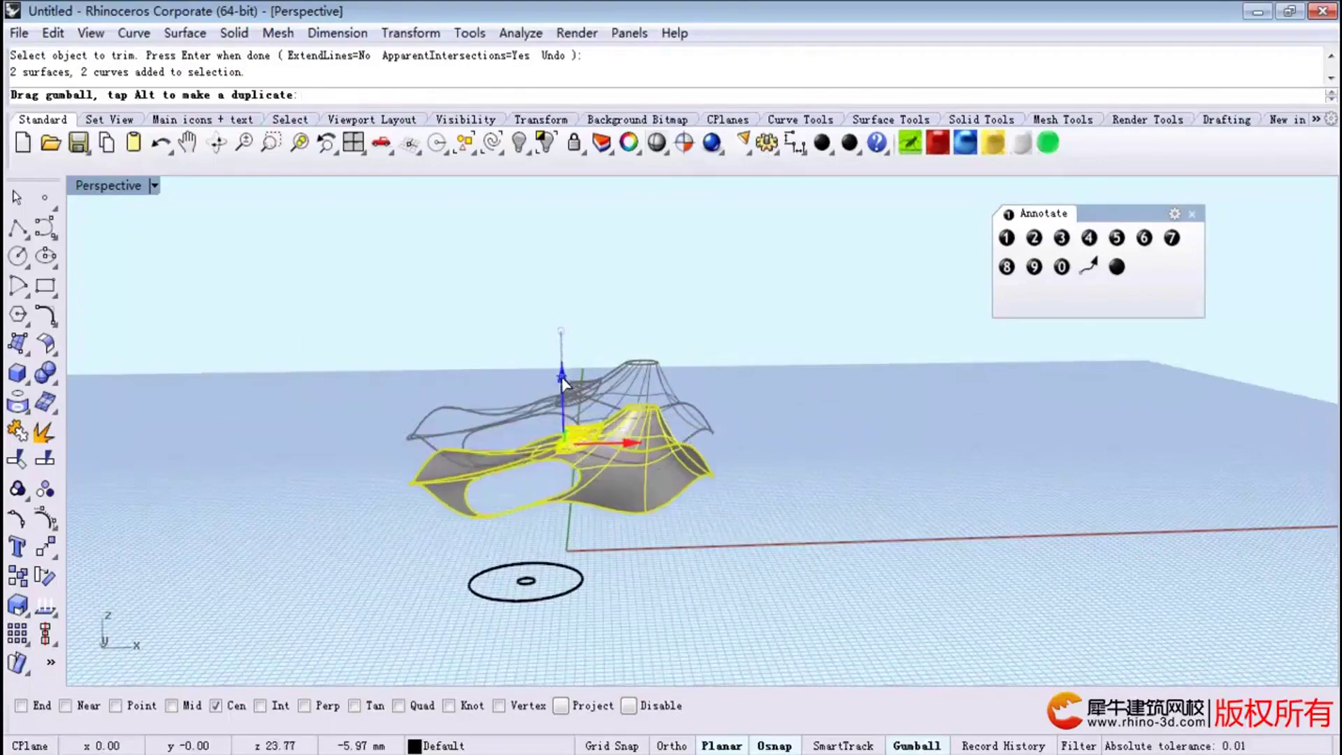
{"action": "right_click_drag", "start_coordinate": [605, 425], "coordinate": [639, 389]}
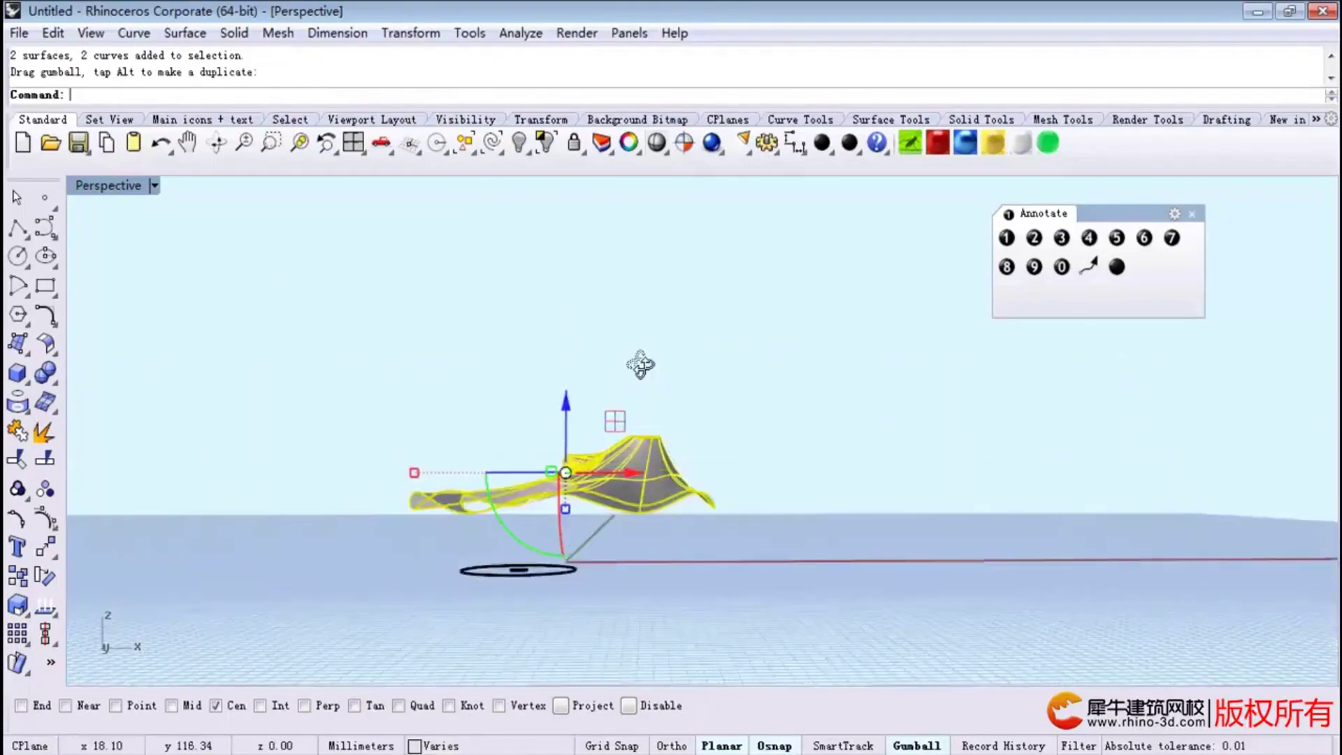
{"action": "left_click_drag", "start_coordinate": [563, 406], "coordinate": [563, 398]}
{"action": "left_click", "coordinate": [665, 393]}
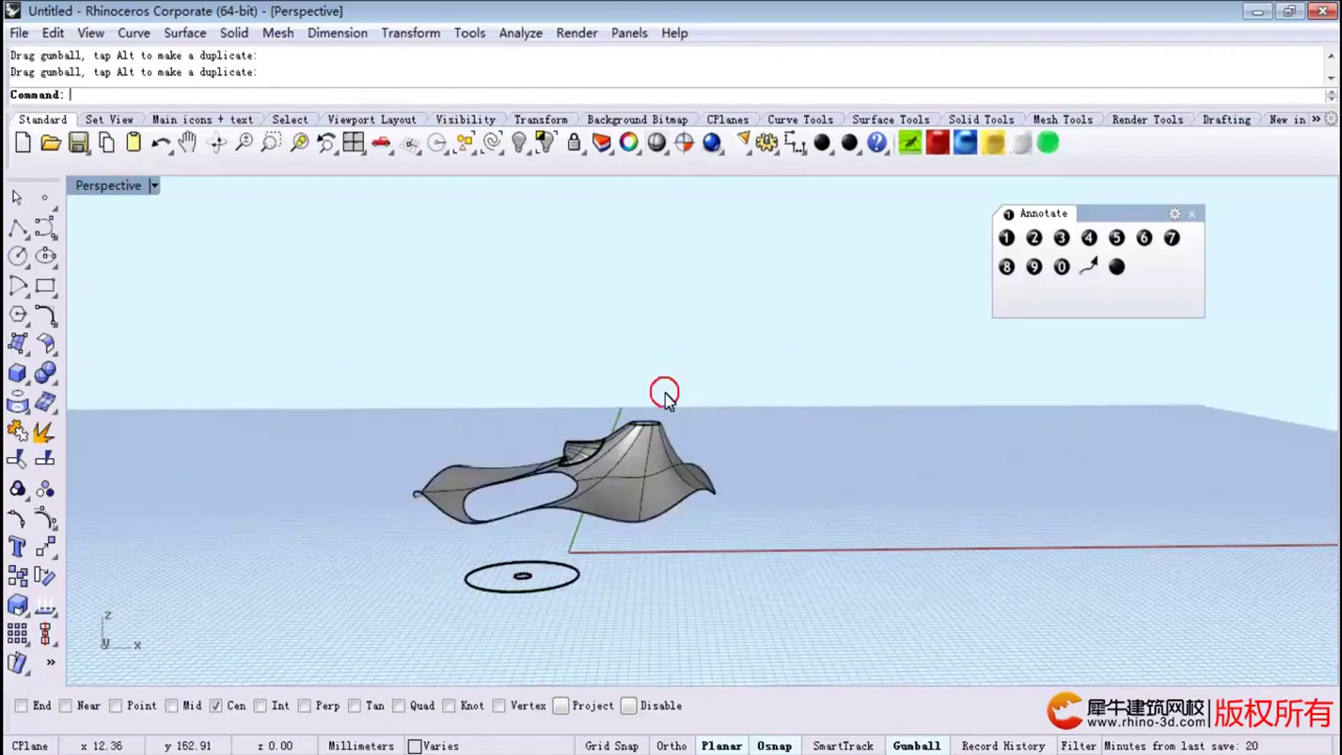
{"action": "right_click_drag", "start_coordinate": [664, 393], "coordinate": [517, 613]}
{"action": "left_click", "coordinate": [517, 598]}
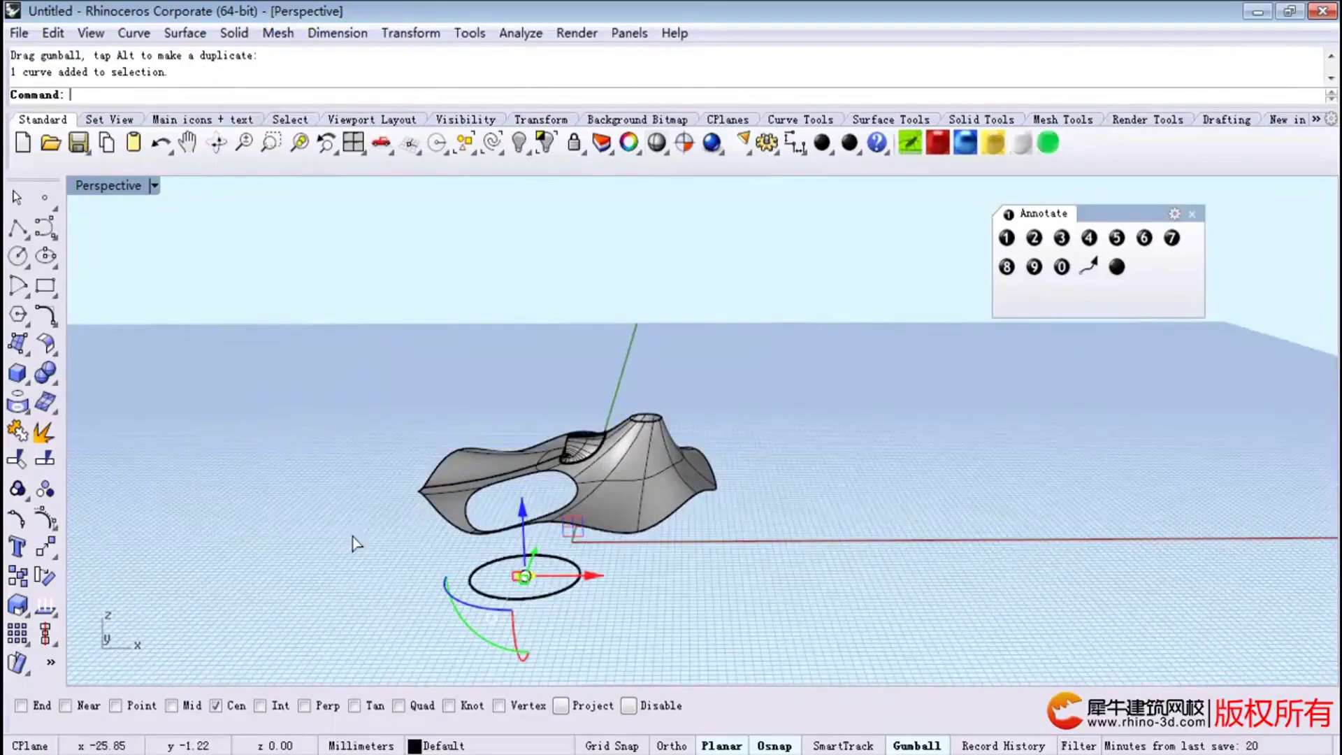
{"action": "left_click", "coordinate": [18, 343]}
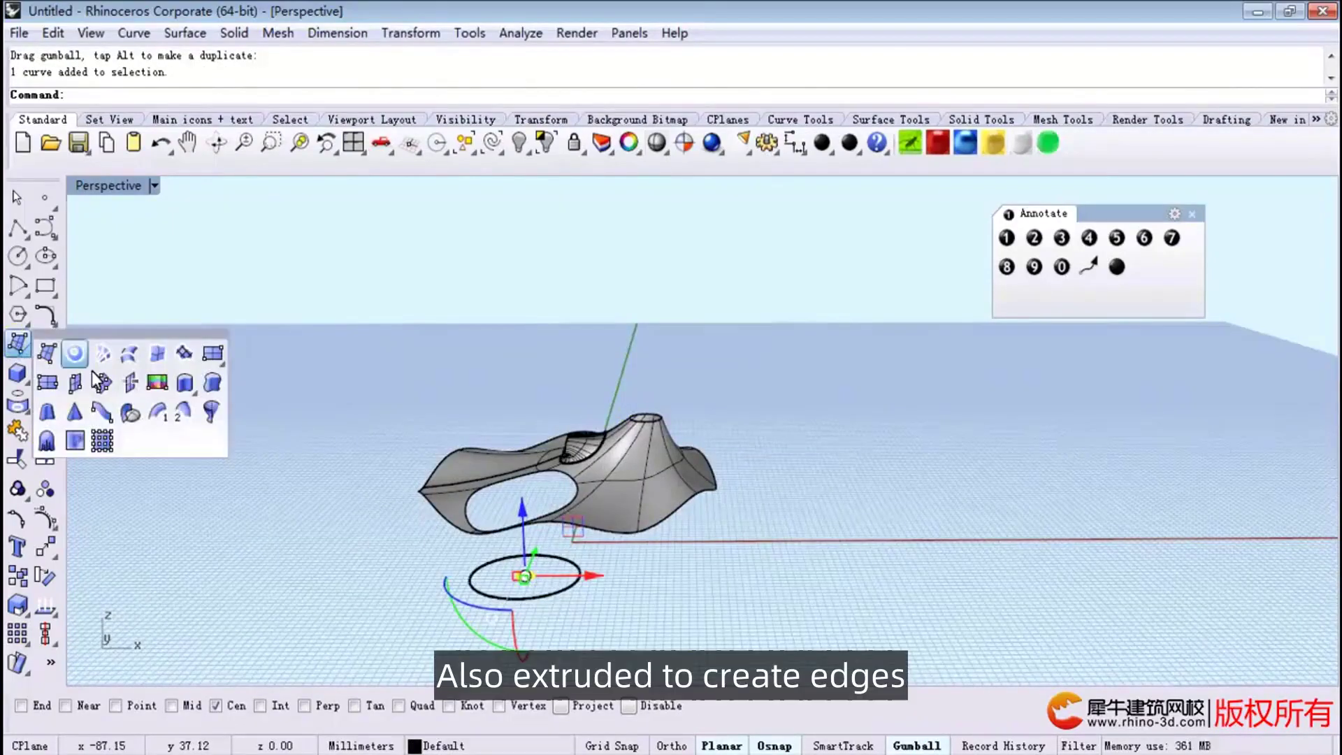
Extrude the selected circle into a short cylinder.
{"action": "left_click", "coordinate": [184, 383]}
{"action": "scroll", "coordinate": [480, 588], "scroll_direction": "up", "scroll_amount": 2}
{"action": "scroll", "coordinate": [480, 539], "scroll_direction": "up", "scroll_amount": 2}
{"action": "left_click", "coordinate": [480, 563]}
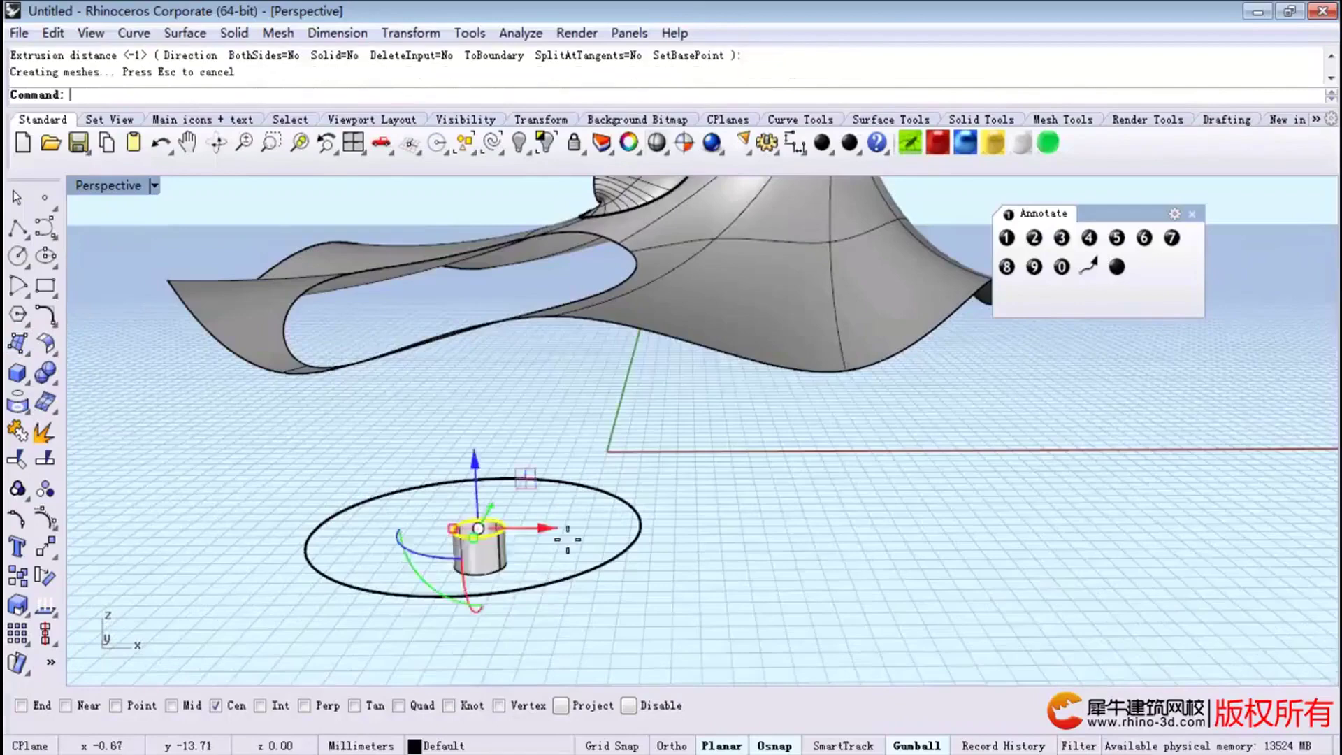
{"action": "left_click", "coordinate": [46, 322]}
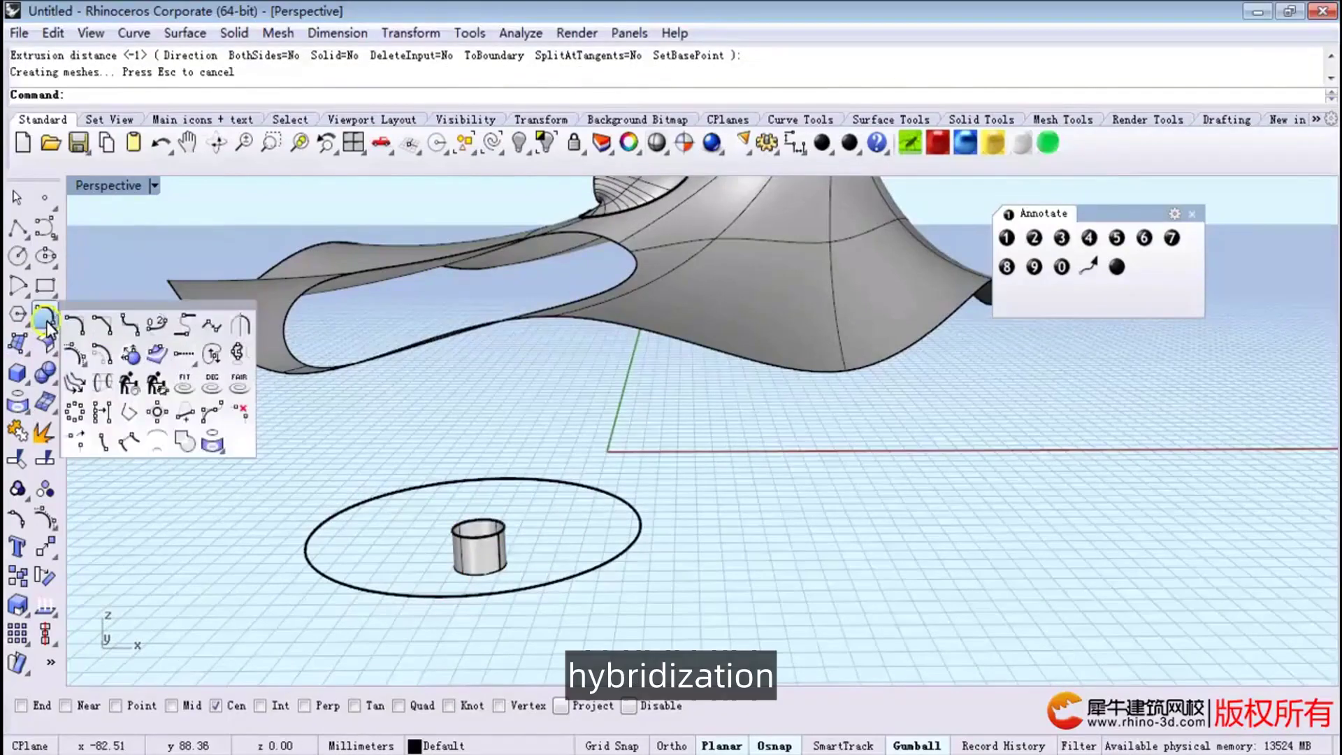
Start MatchSrf and pick the roof's outer edge as the edge to change.
{"action": "left_click", "coordinate": [45, 346]}
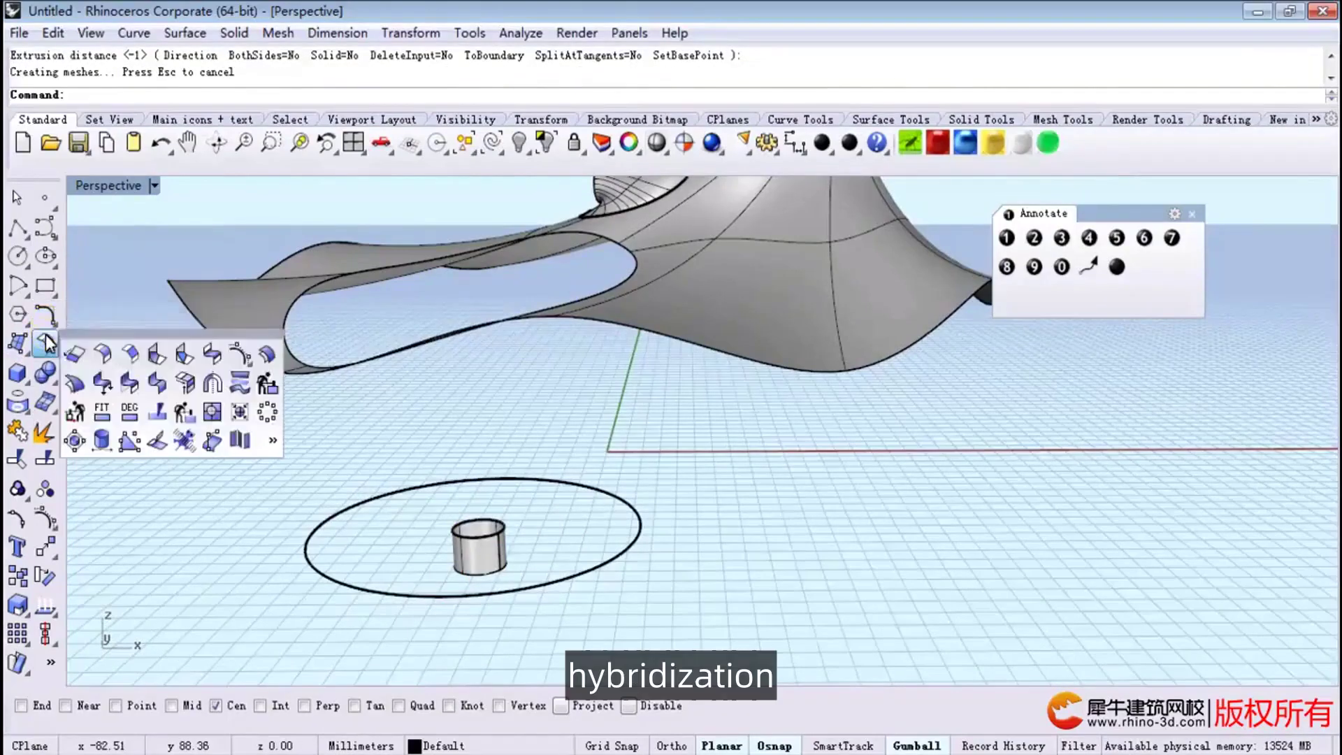
{"action": "left_click", "coordinate": [131, 385]}
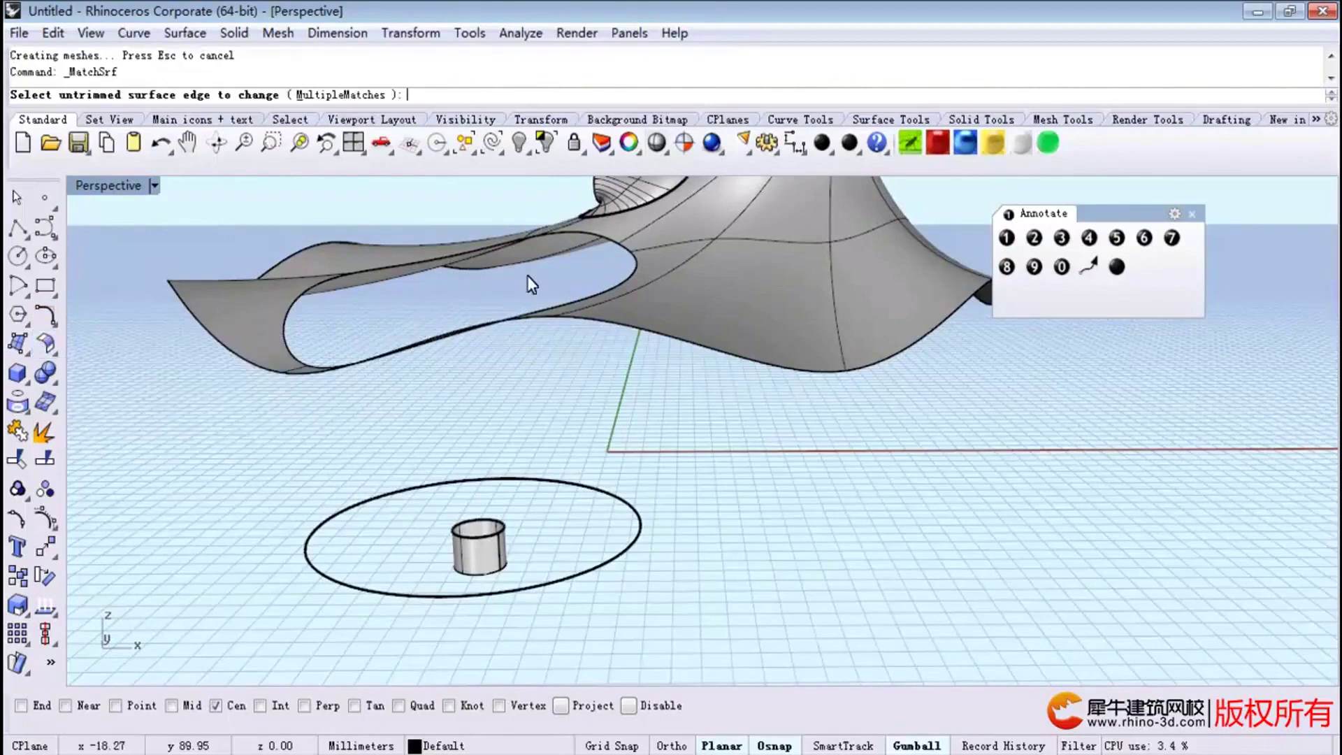
{"action": "left_click", "coordinate": [620, 243]}
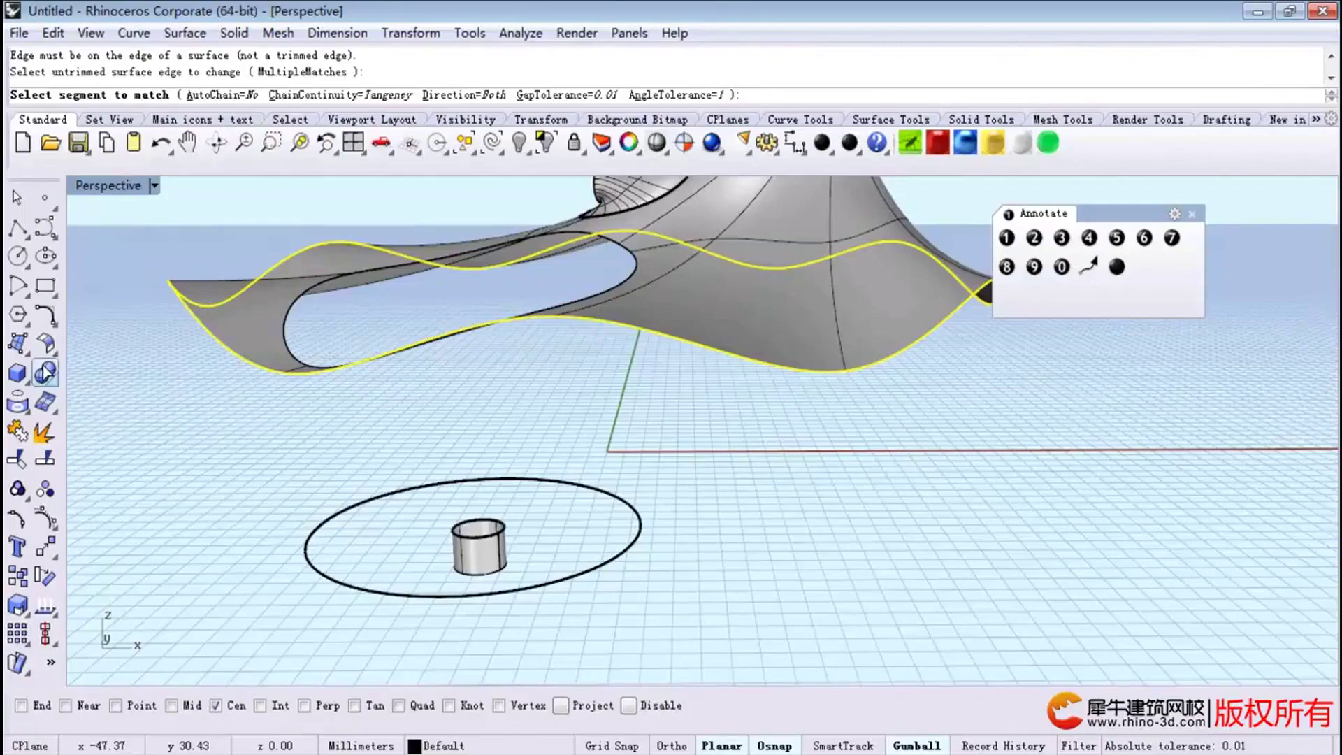
{"action": "left_click", "coordinate": [44, 345]}
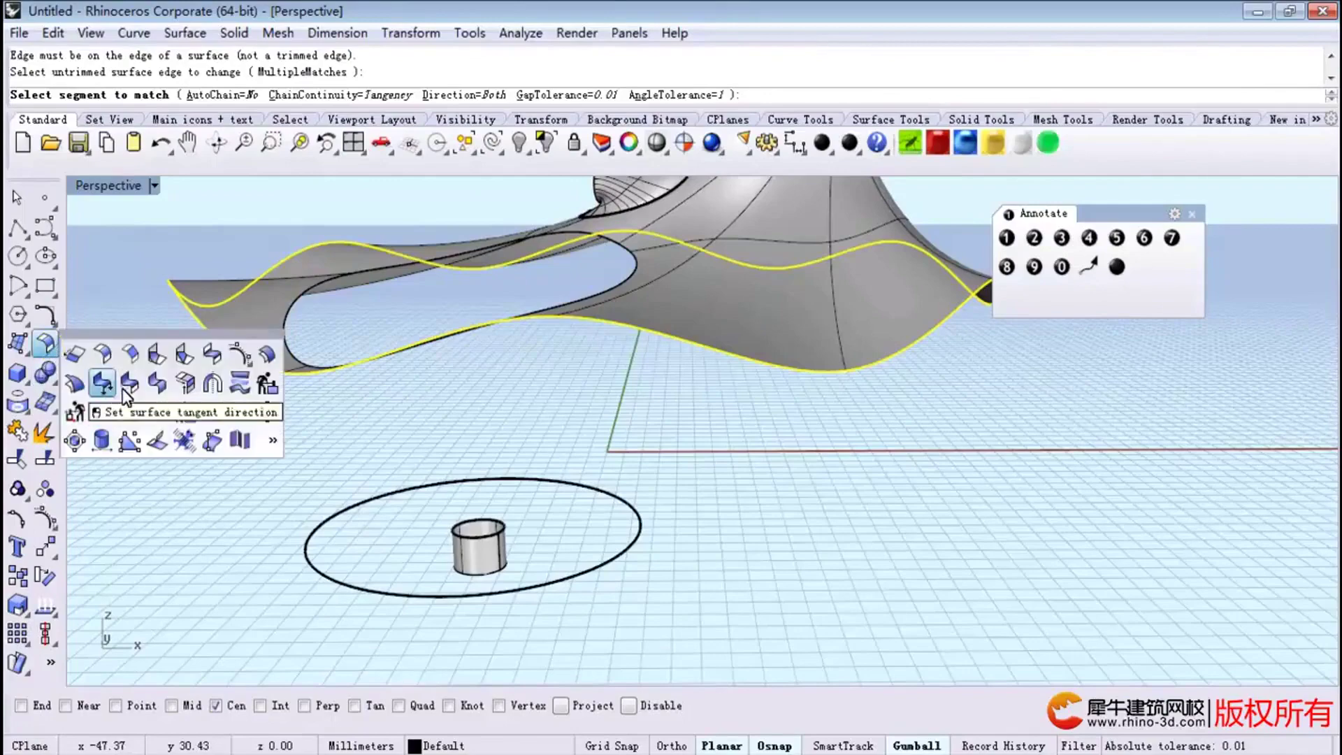
Blend the roof's oval opening edge to the cylinder top, flipping seams until they agree.
{"action": "left_click", "coordinate": [185, 356]}
{"action": "left_click", "coordinate": [637, 261]}
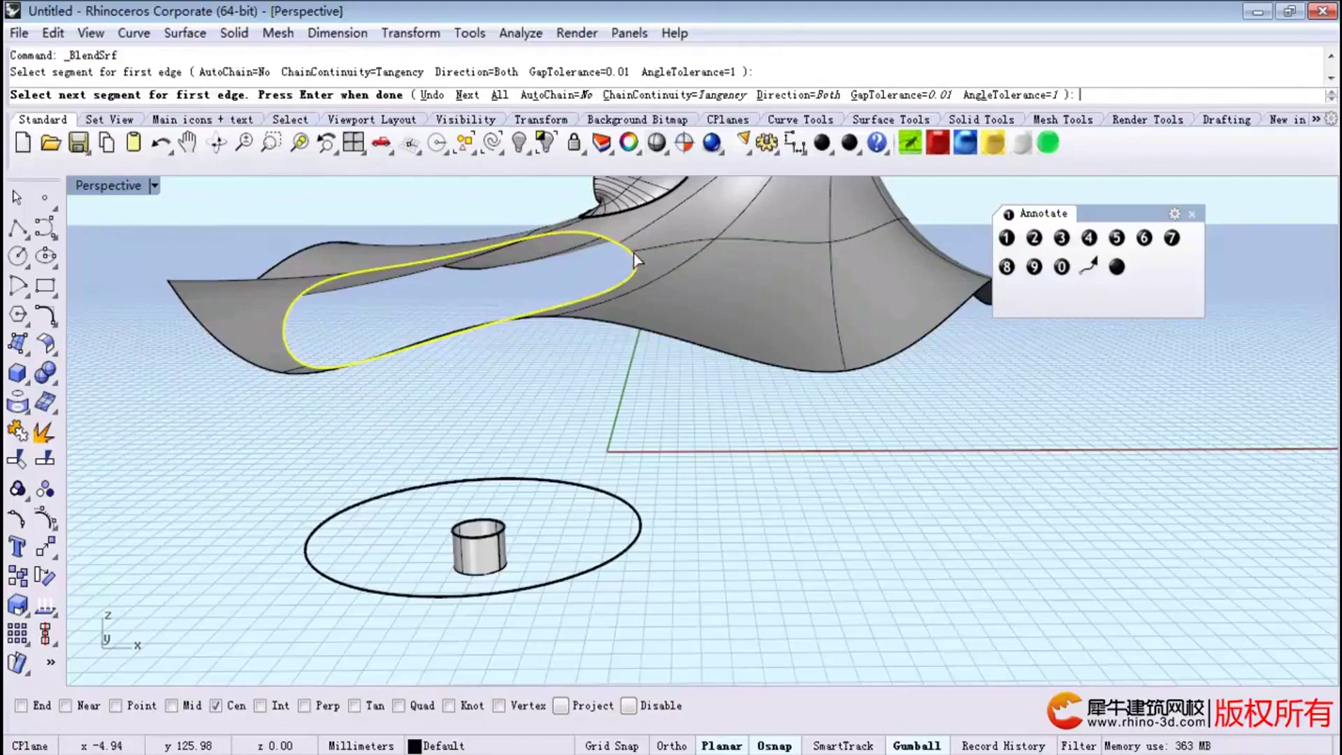
{"action": "left_click", "coordinate": [489, 532]}
{"action": "right_click_drag", "start_coordinate": [555, 510], "coordinate": [389, 445]}
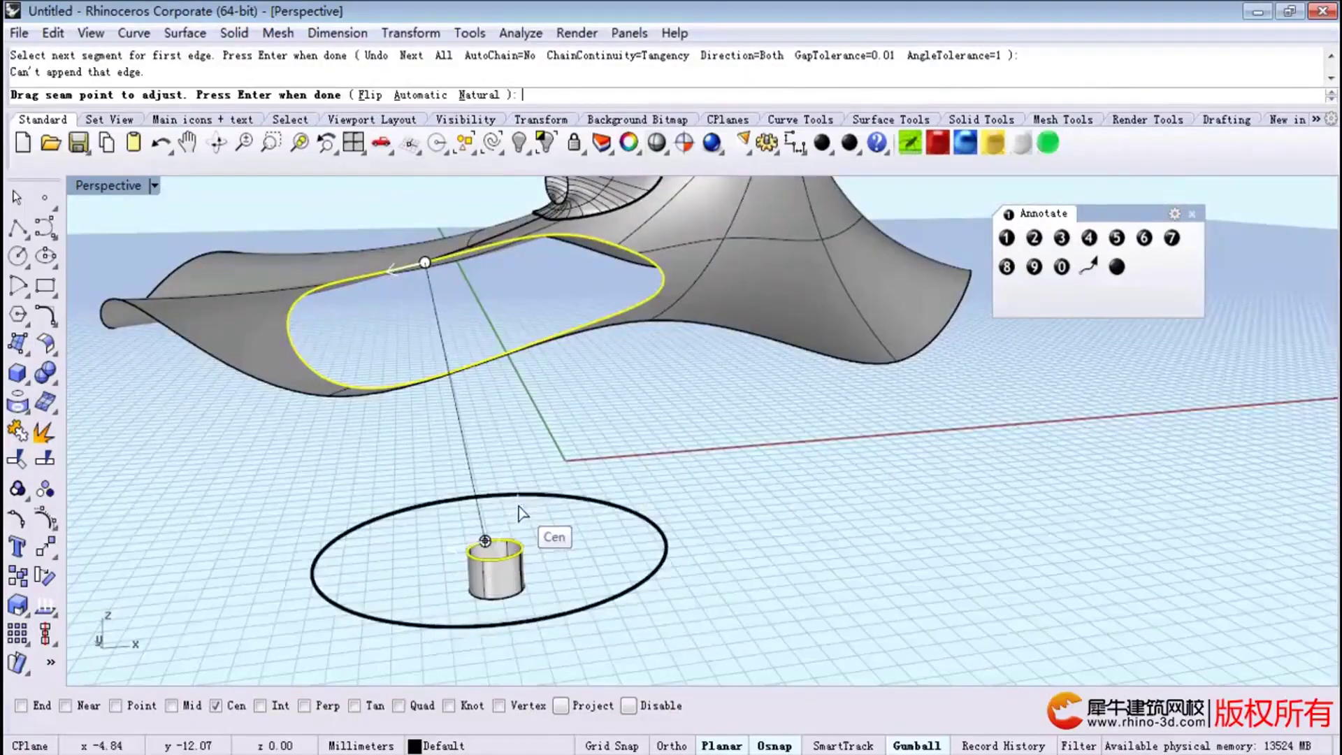
{"action": "left_click", "coordinate": [372, 94]}
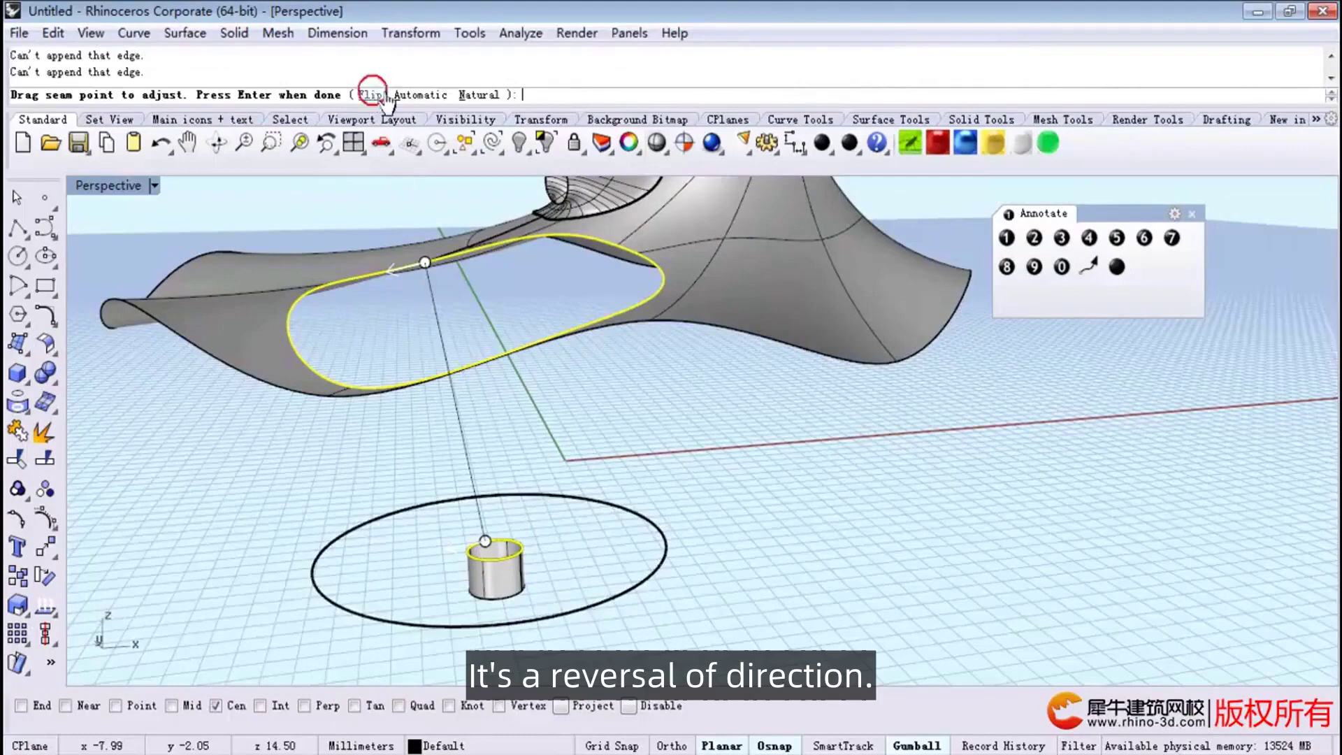
{"action": "left_click", "coordinate": [431, 276]}
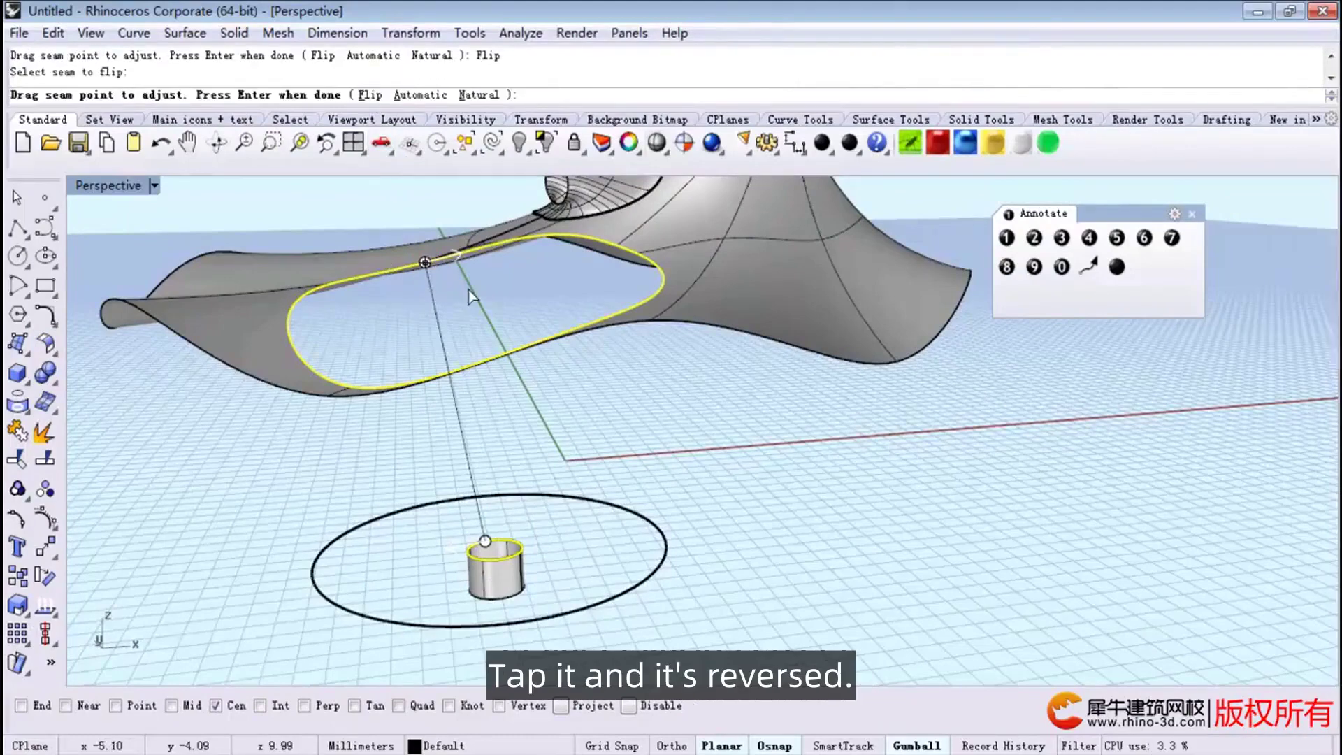
{"action": "left_click", "coordinate": [424, 265]}
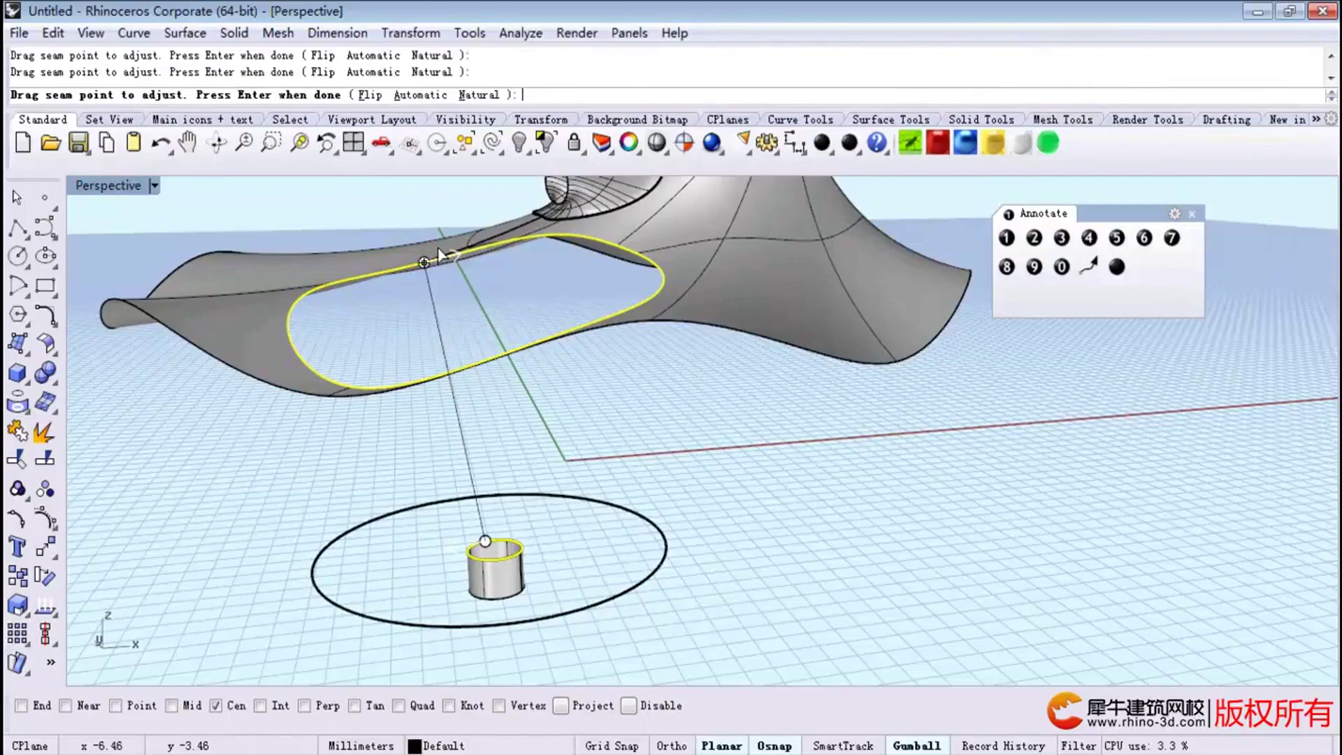
{"action": "left_click", "coordinate": [371, 95]}
{"action": "left_click", "coordinate": [425, 262]}
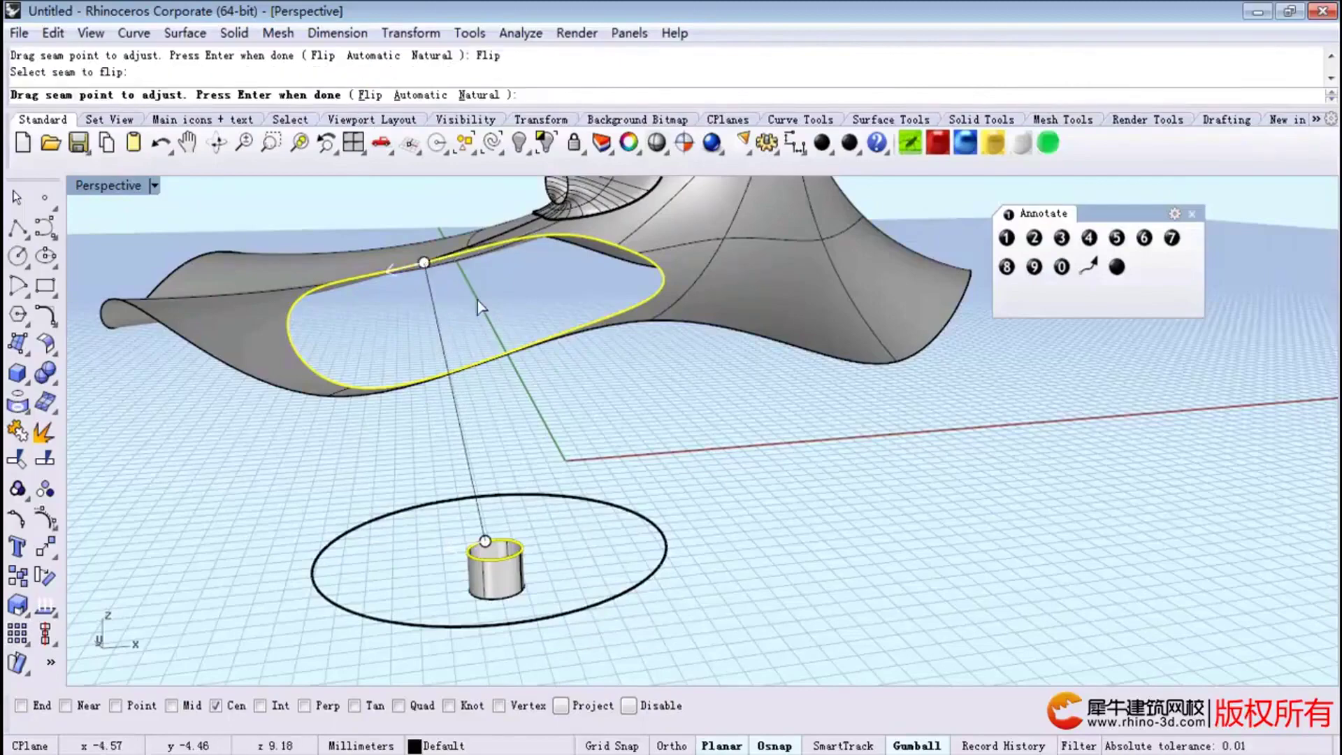
{"action": "key", "text": "Return"}
Reduce the blend's bulge at the roof edge, accept it, and select the ground circle.
{"action": "left_click_drag", "start_coordinate": [458, 175], "coordinate": [933, 343]}
{"action": "right_click_drag", "start_coordinate": [647, 502], "coordinate": [734, 483]}
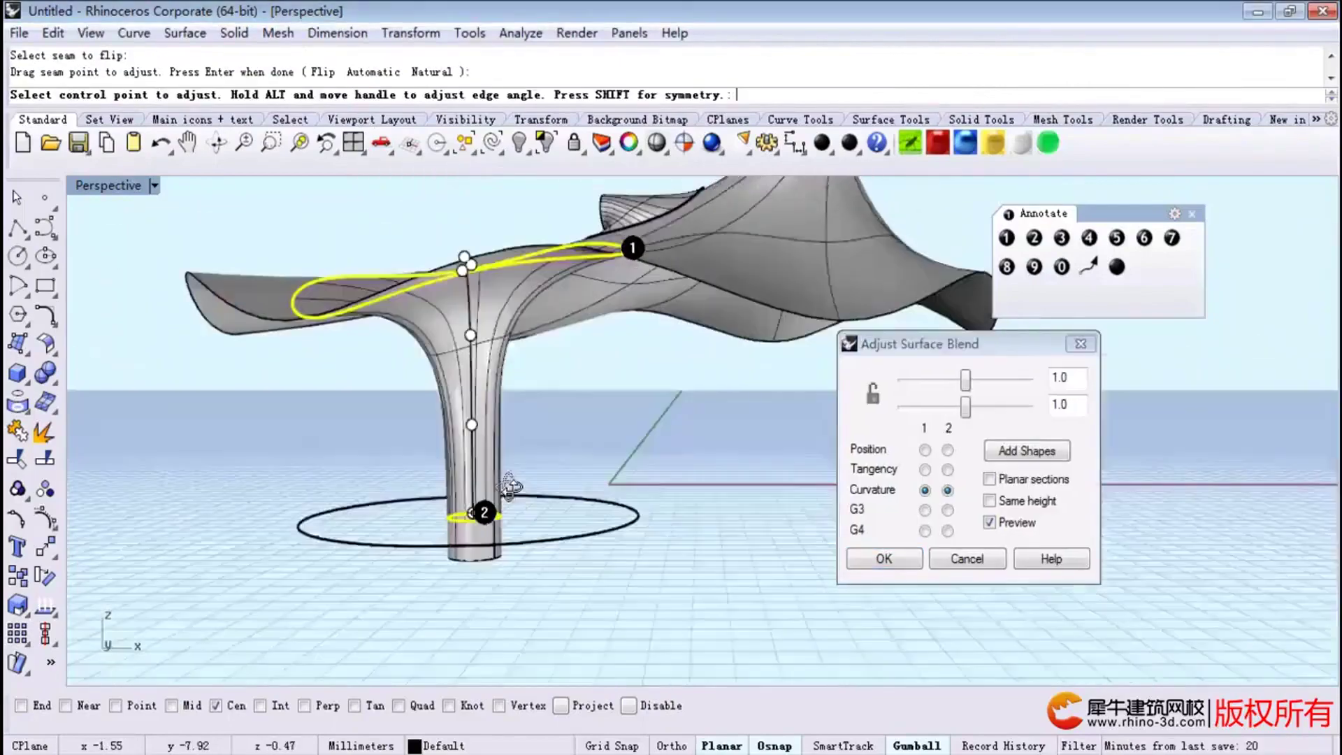
{"action": "left_click_drag", "start_coordinate": [966, 395], "coordinate": [960, 399]}
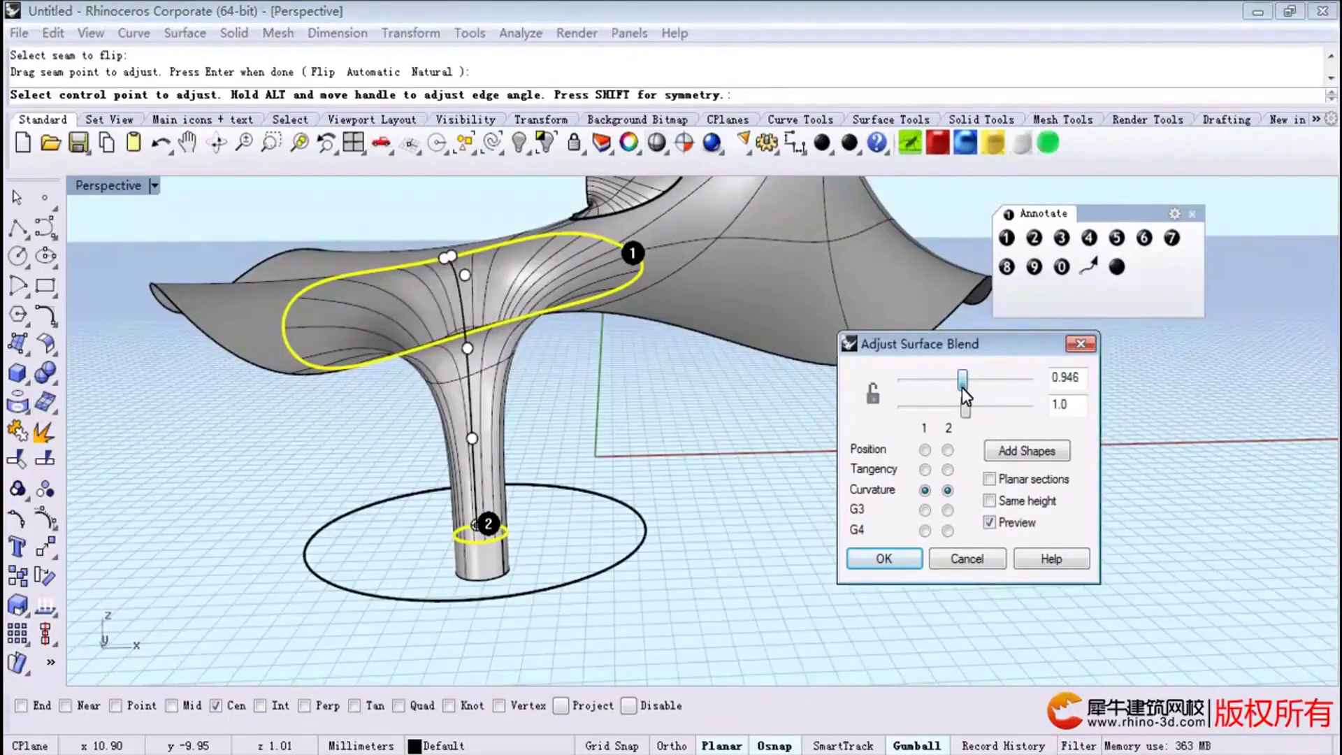
{"action": "left_click", "coordinate": [884, 558]}
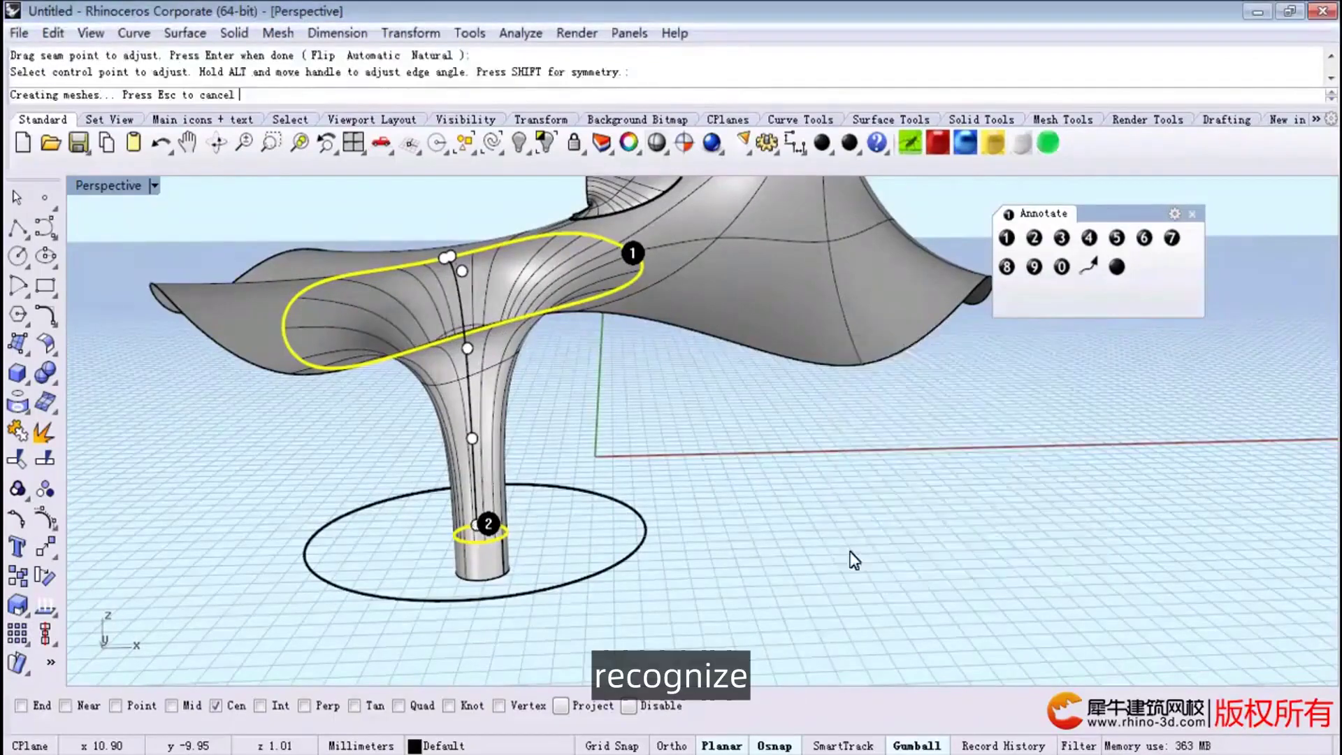
{"action": "right_click_drag", "start_coordinate": [884, 557], "coordinate": [636, 580]}
{"action": "left_click", "coordinate": [601, 527]}
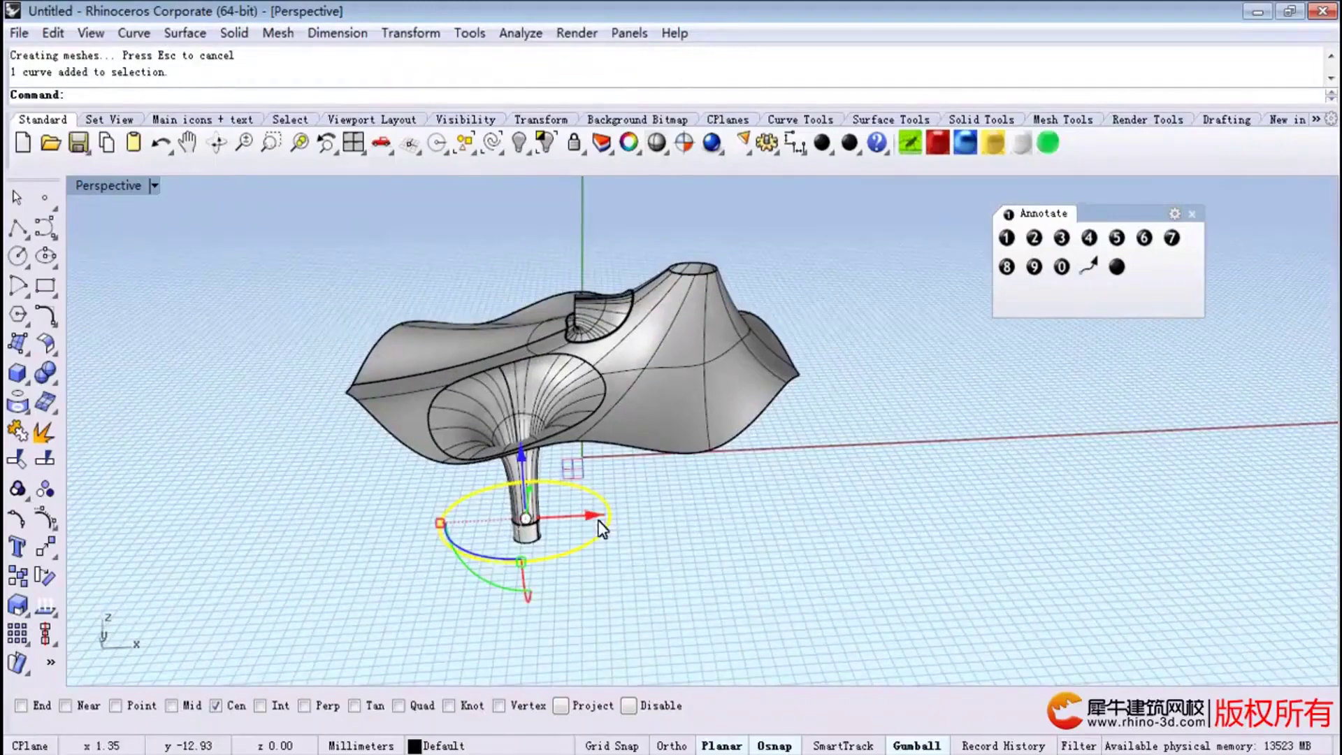
Delete the ground circle and leftover guide curves, then orbit to a lower view.
{"action": "left_click", "coordinate": [588, 314], "text": "shift"}
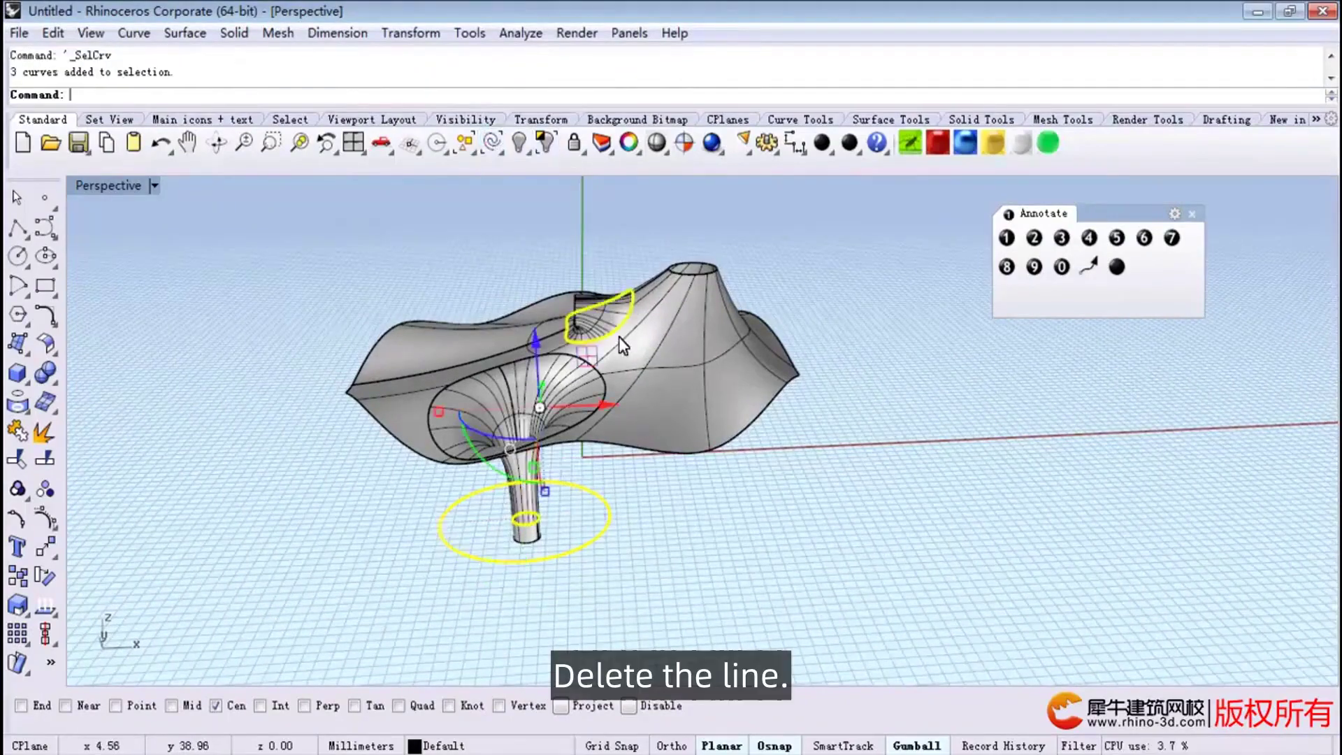
{"action": "key", "text": "Delete"}
{"action": "mouse_move", "coordinate": [587, 314]}
{"action": "right_mouse_down"}
{"action": "mouse_move", "coordinate": [399, 430]}
{"action": "mouse_move", "coordinate": [497, 397]}
{"action": "right_mouse_up"}
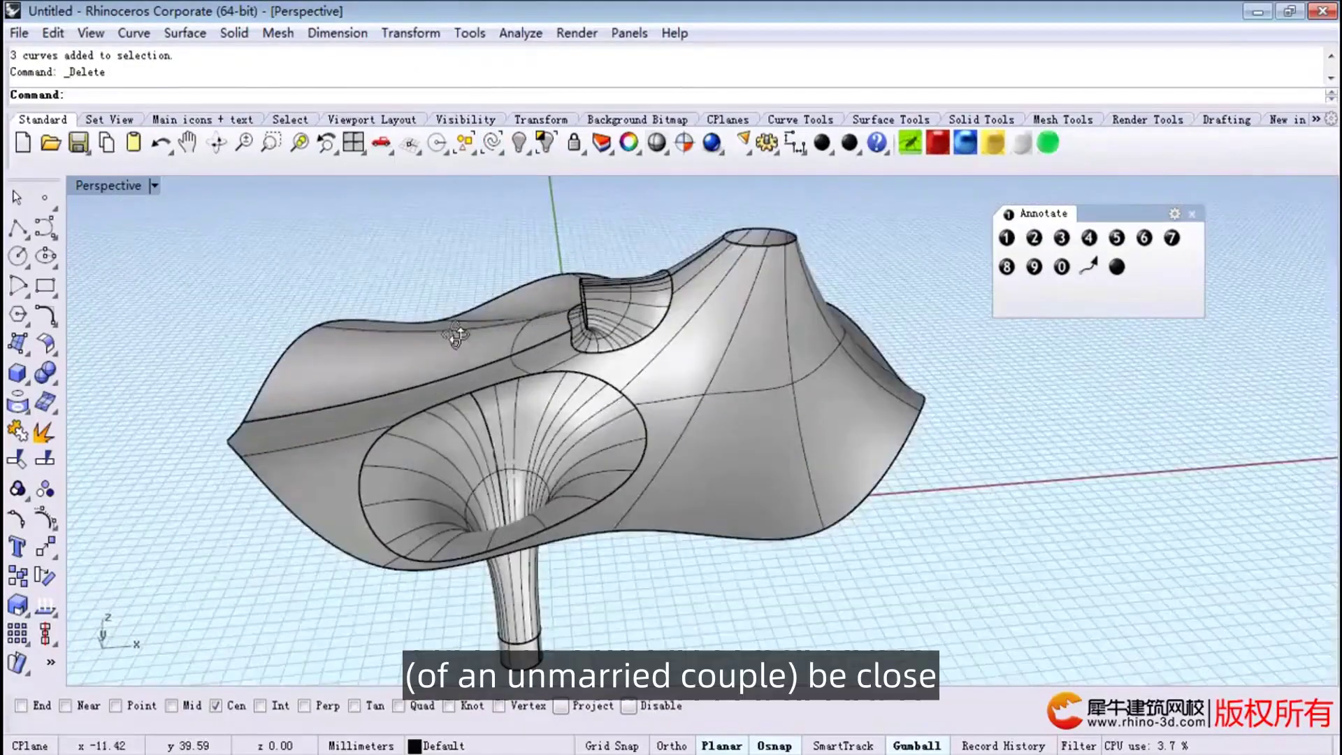
{"action": "mouse_move", "coordinate": [497, 396]}
{"action": "right_mouse_down"}
{"action": "mouse_move", "coordinate": [471, 501]}
{"action": "mouse_move", "coordinate": [501, 514]}
{"action": "right_mouse_up"}
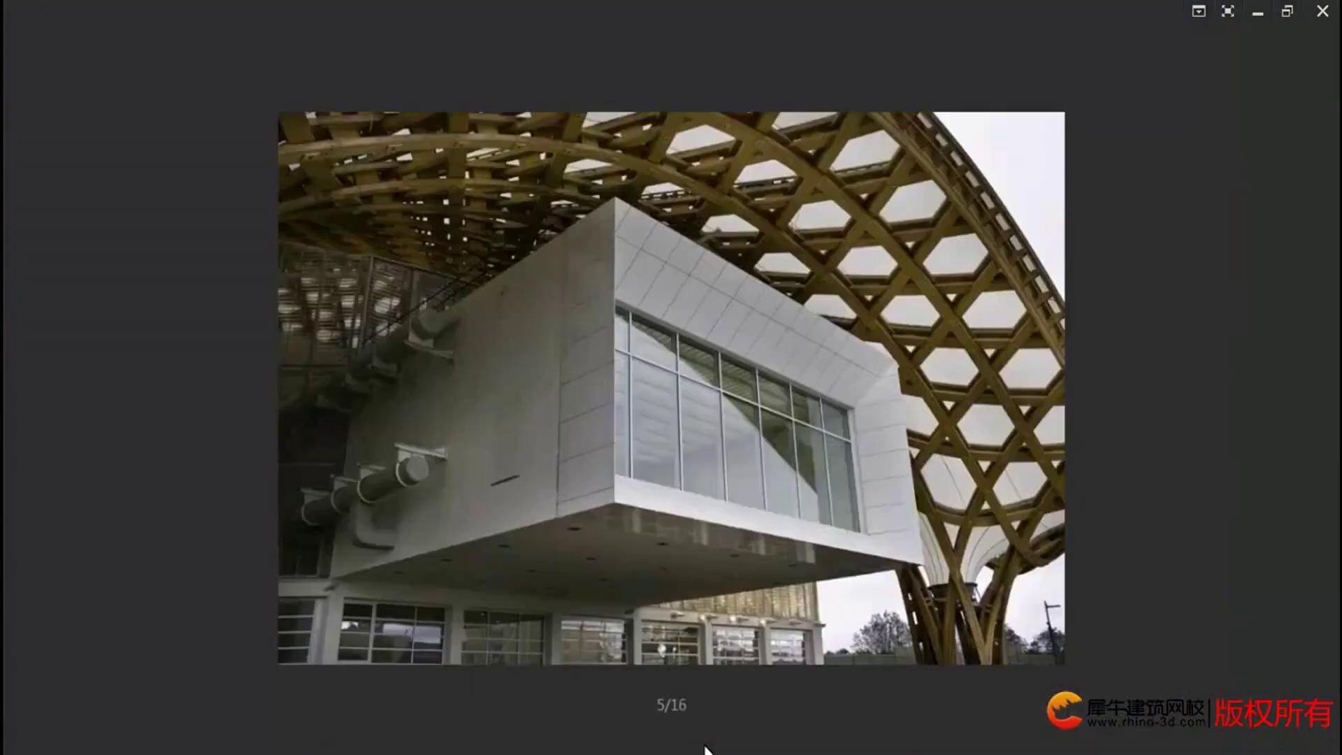
Advance to the next reference photo of the timber lattice canopy.
{"action": "left_click", "coordinate": [703, 745]}
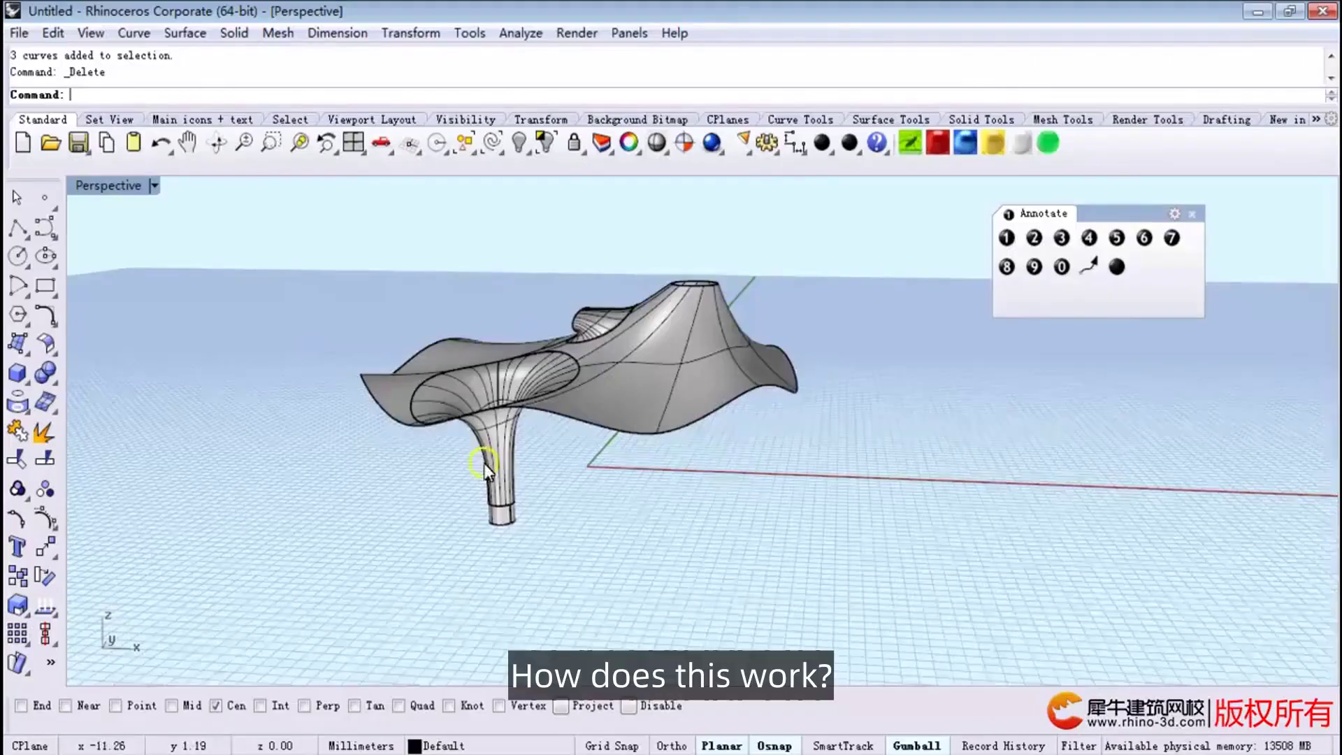
{"action": "right_click_drag", "start_coordinate": [483, 463], "coordinate": [502, 492]}
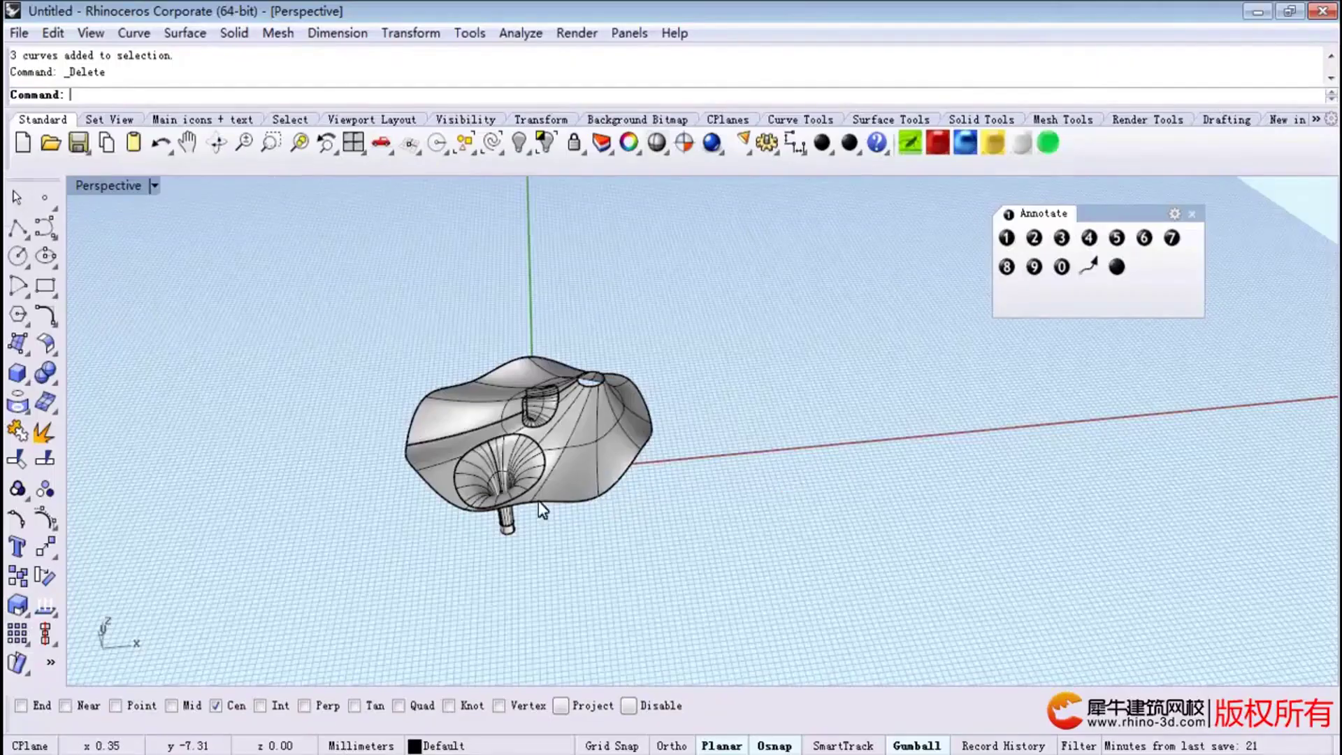
{"action": "right_click_drag", "start_coordinate": [538, 500], "coordinate": [549, 466]}
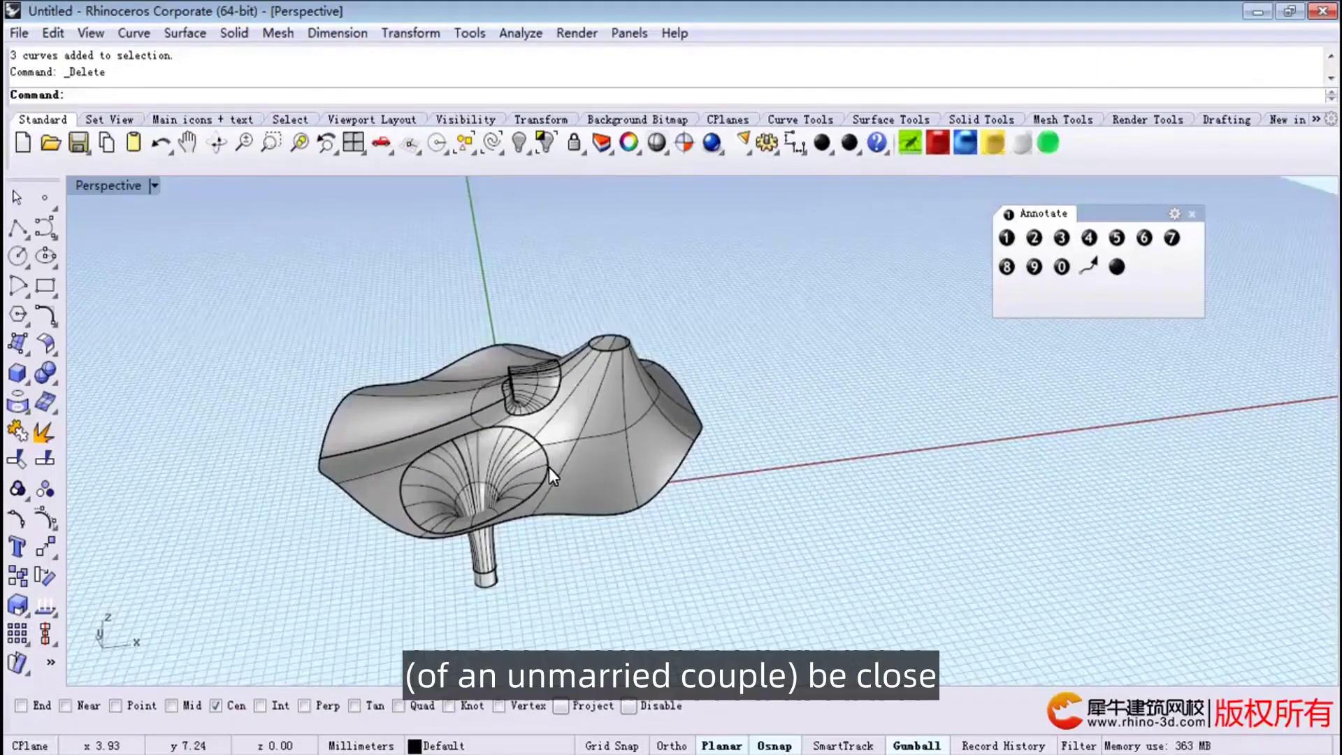
{"action": "right_click_drag", "start_coordinate": [549, 466], "coordinate": [632, 512]}
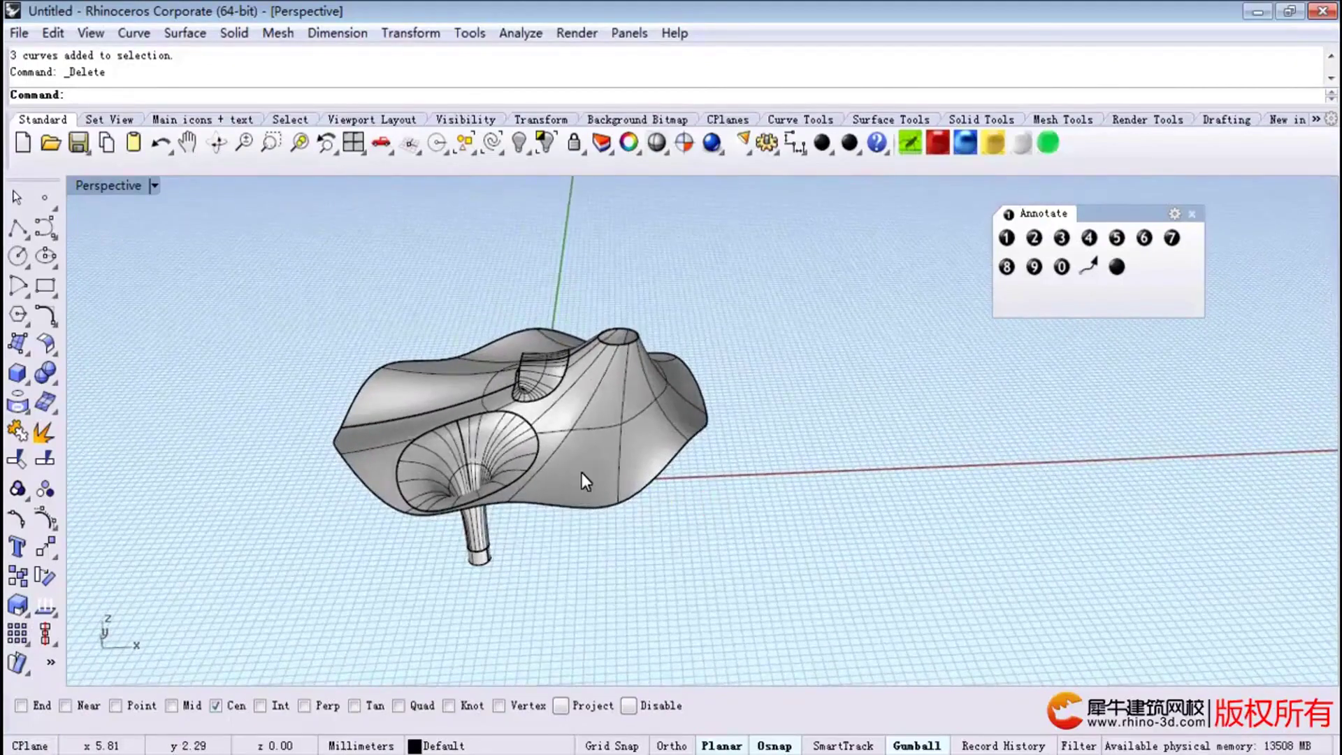
{"action": "scroll", "coordinate": [401, 507], "scroll_direction": "up", "scroll_amount": 3}
{"action": "right_click_drag", "start_coordinate": [402, 507], "coordinate": [492, 469]}
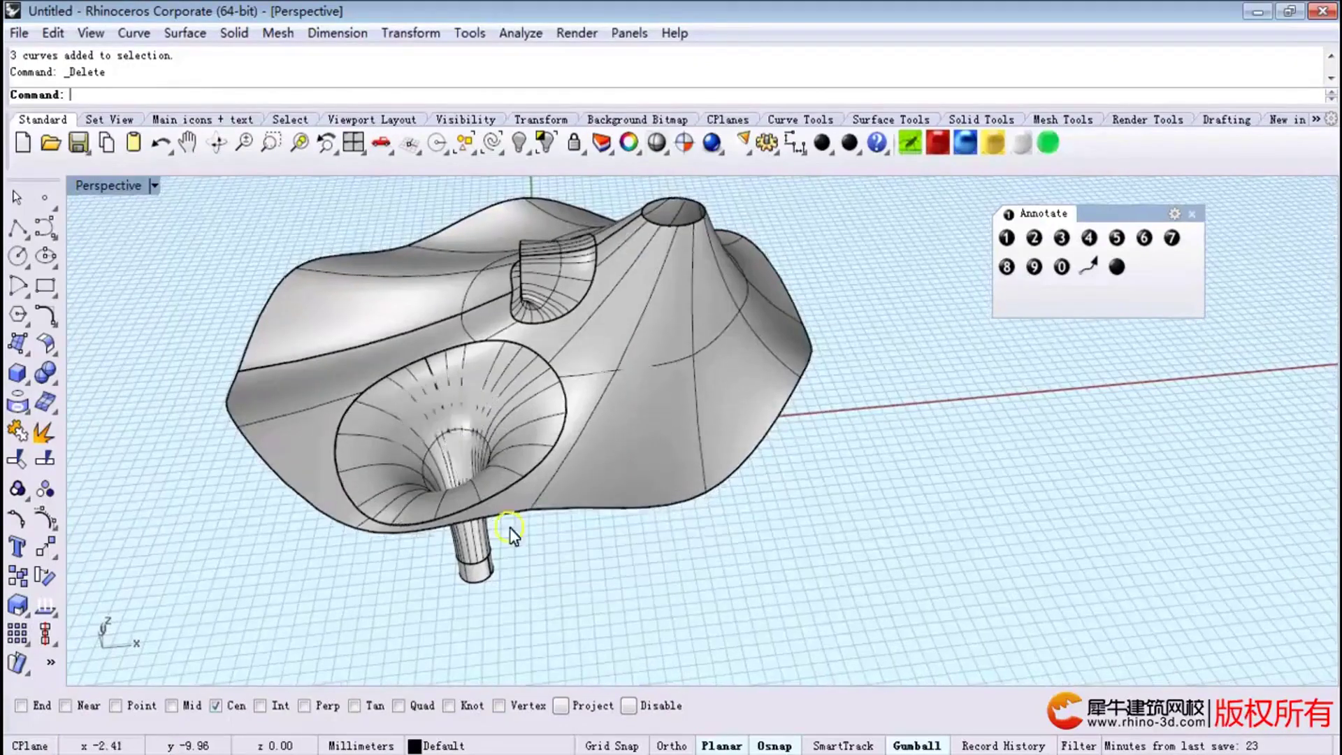
{"action": "scroll", "coordinate": [486, 413], "scroll_direction": "up", "scroll_amount": 3}
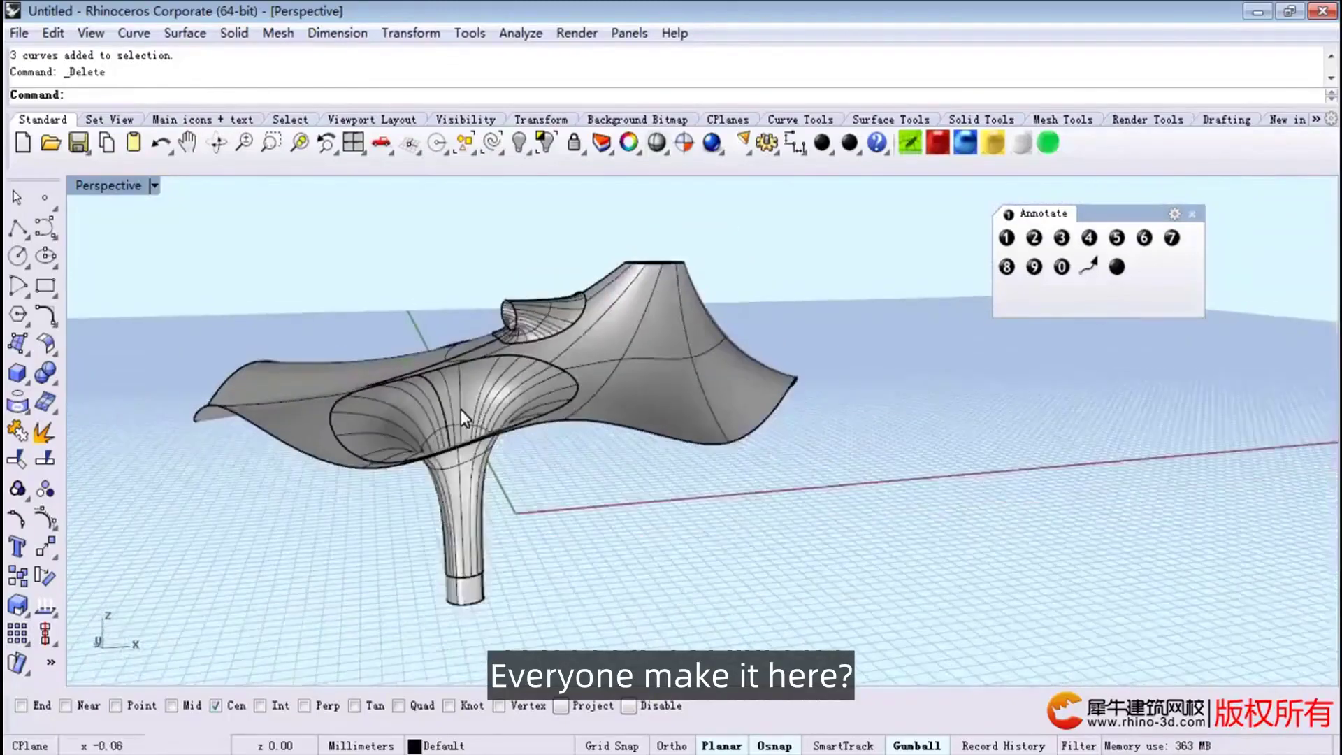
{"action": "right_click_drag", "start_coordinate": [461, 411], "coordinate": [176, 229]}
{"action": "left_click_drag", "start_coordinate": [177, 229], "coordinate": [785, 602]}
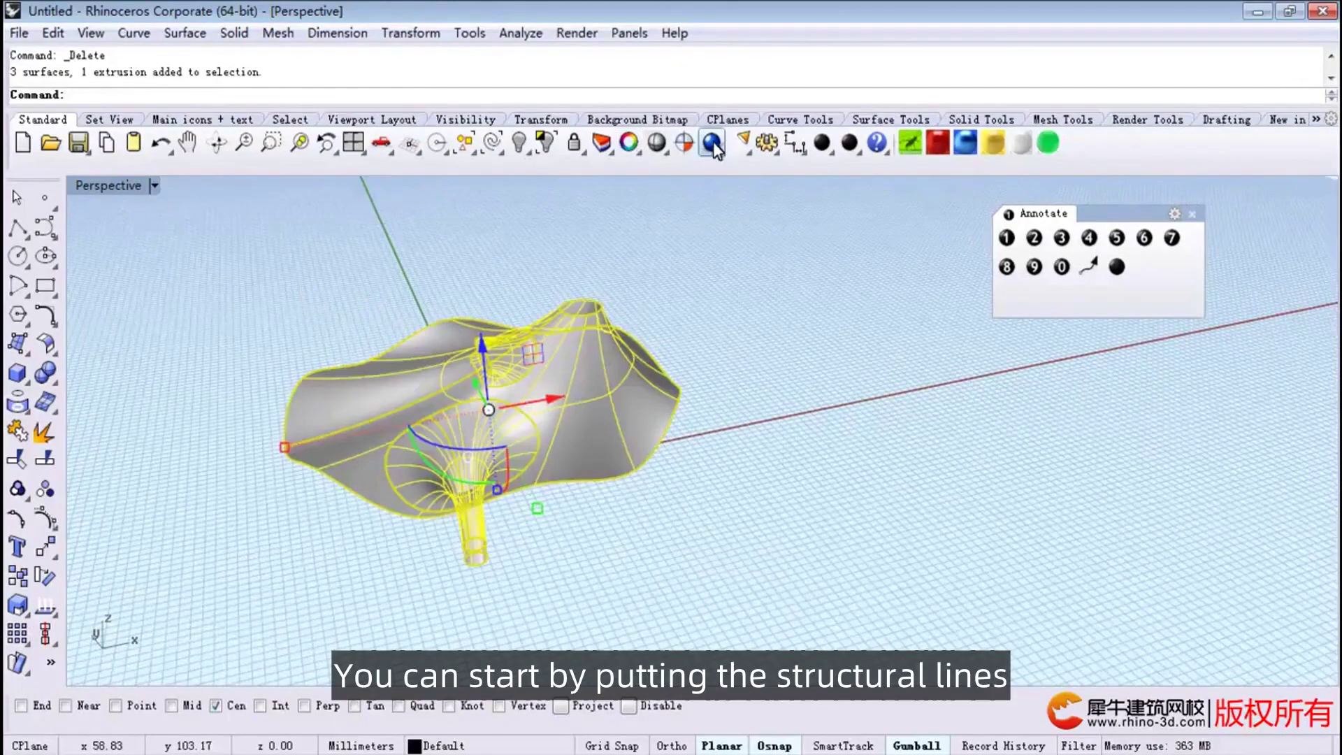
{"action": "left_click", "coordinate": [626, 143]}
Turn off isocurve display, clear the selection and close the properties panel.
{"action": "left_click", "coordinate": [1180, 622]}
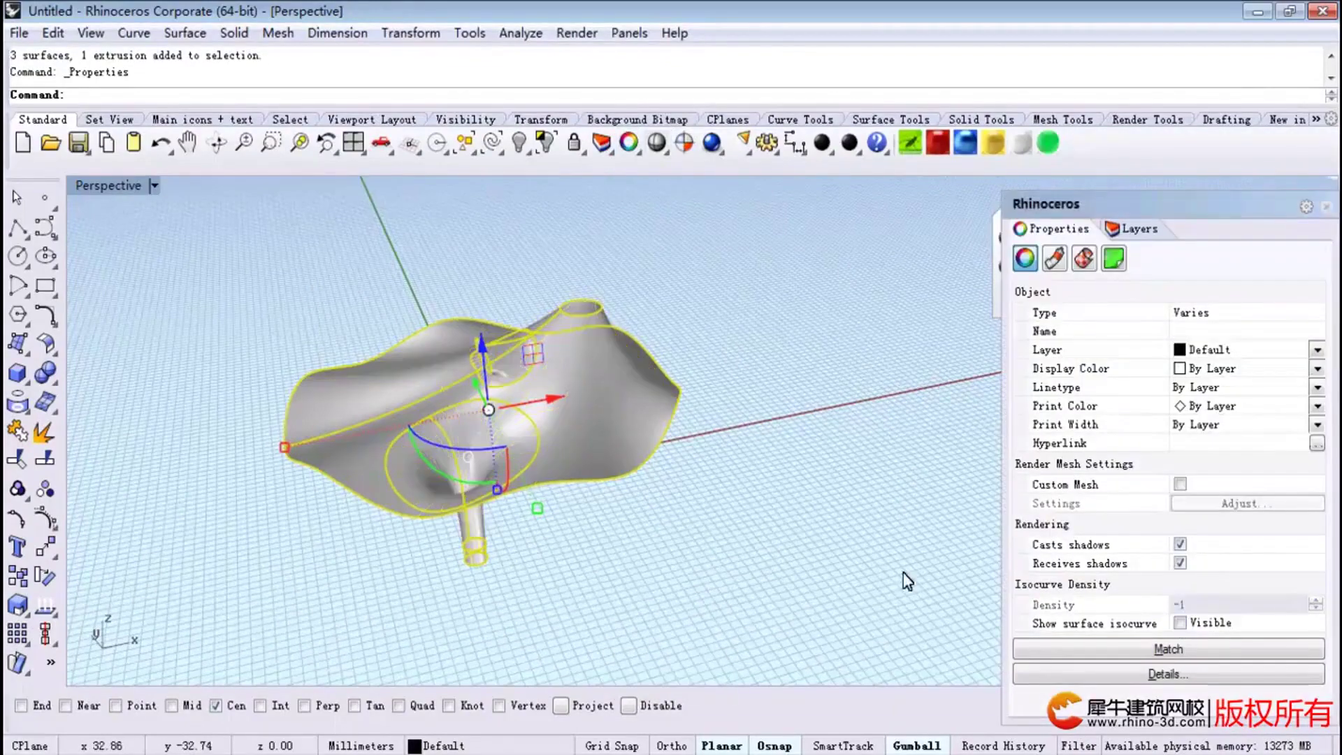
{"action": "left_click", "coordinate": [907, 581]}
{"action": "left_click", "coordinate": [1326, 207]}
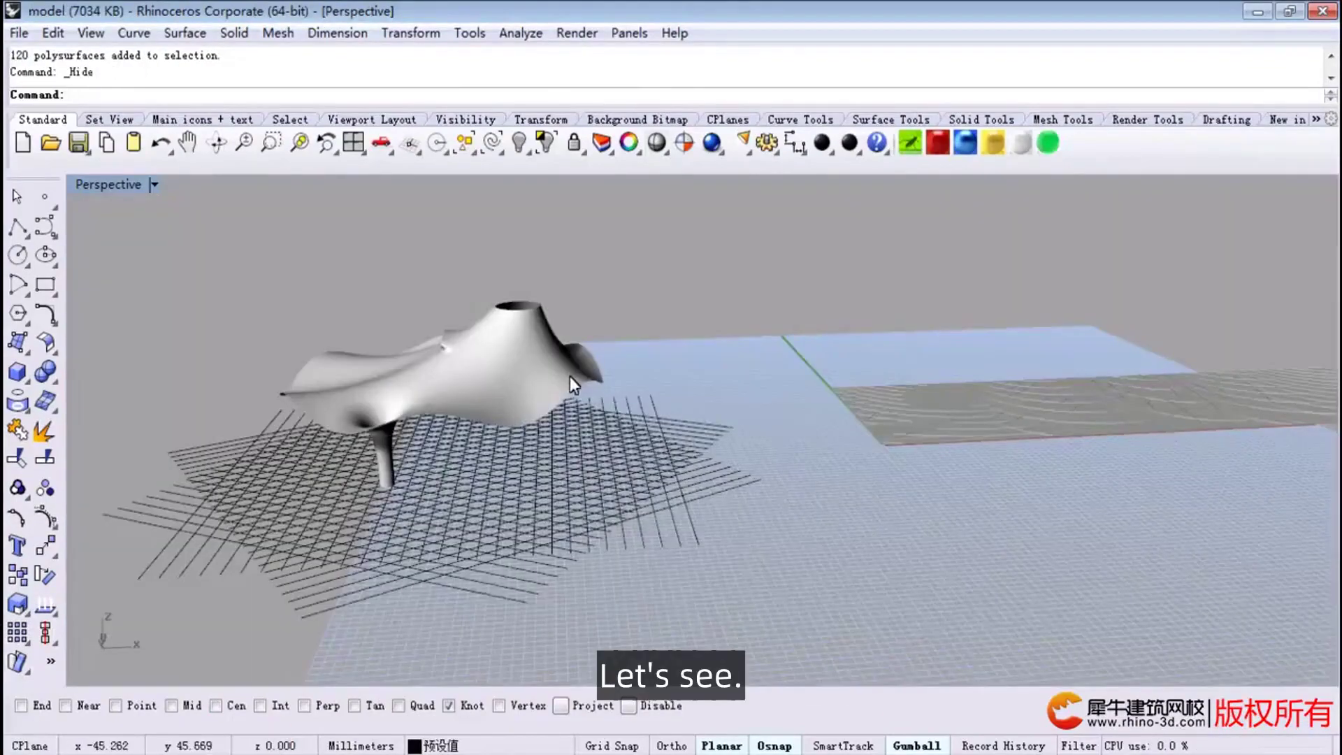
{"action": "mouse_move", "coordinate": [614, 402]}
{"action": "right_mouse_down"}
{"action": "mouse_move", "coordinate": [447, 316]}
{"action": "mouse_move", "coordinate": [396, 383]}
{"action": "right_mouse_up"}
{"action": "scroll", "coordinate": [446, 315], "scroll_direction": "up", "scroll_amount": 5}
Select all 120 lattice polysurfaces and hide them.
{"action": "left_click", "coordinate": [516, 144]}
{"action": "left_click", "coordinate": [525, 150]}
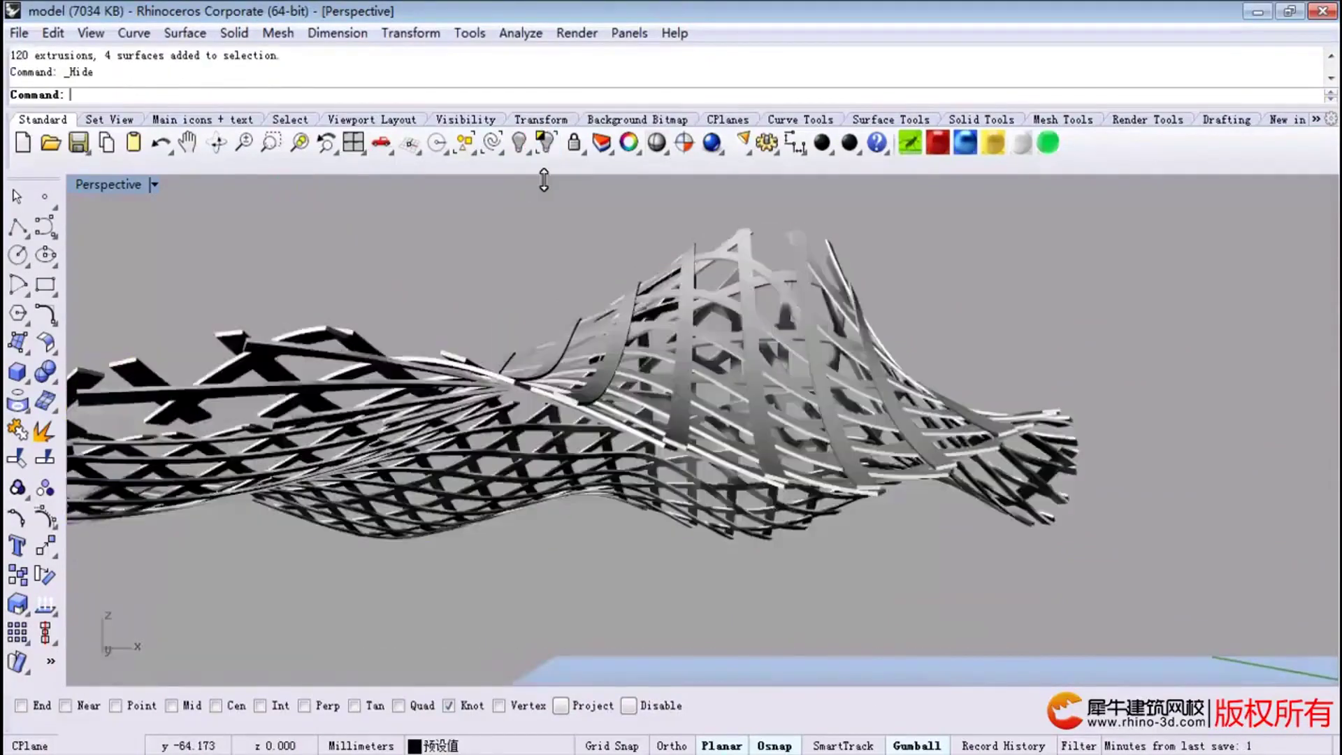
{"action": "scroll", "coordinate": [578, 495], "scroll_direction": "up", "scroll_amount": 5}
{"action": "scroll", "coordinate": [587, 488], "scroll_direction": "down", "scroll_amount": 5}
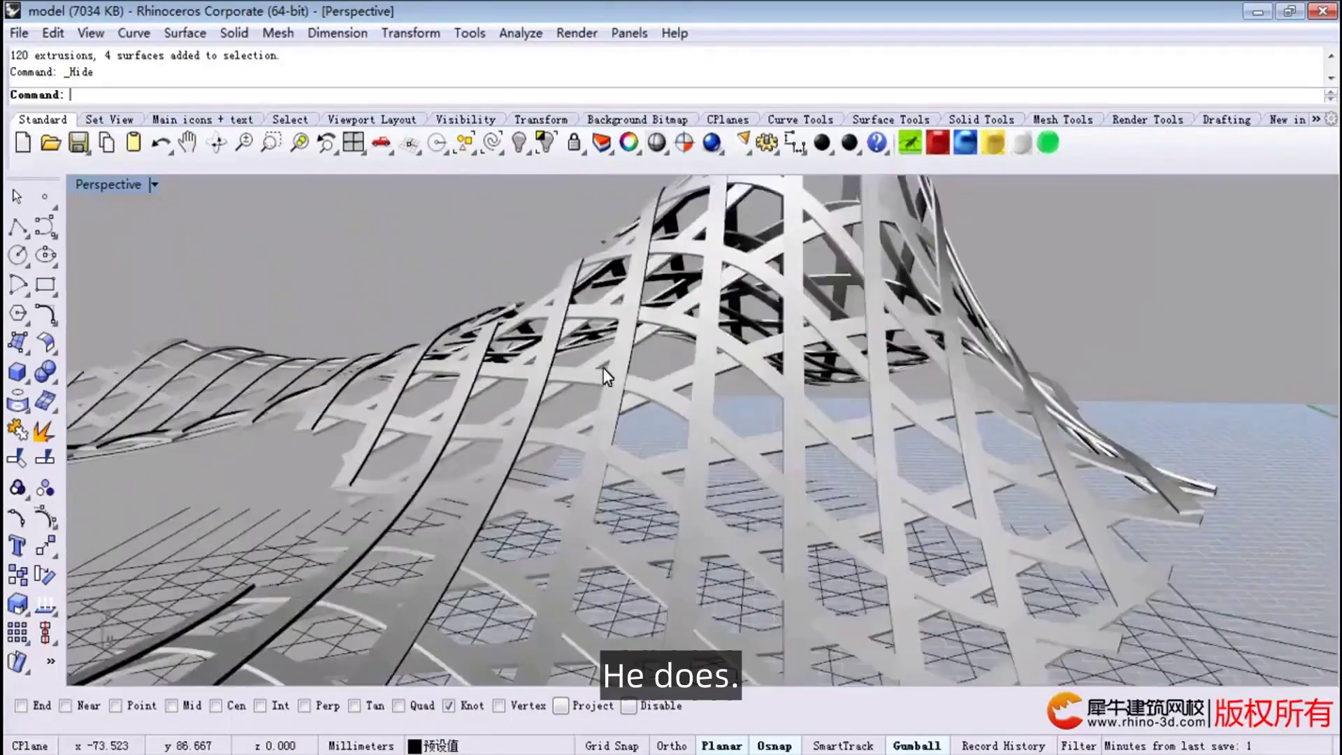
{"action": "scroll", "coordinate": [553, 521], "scroll_direction": "down", "scroll_amount": 3}
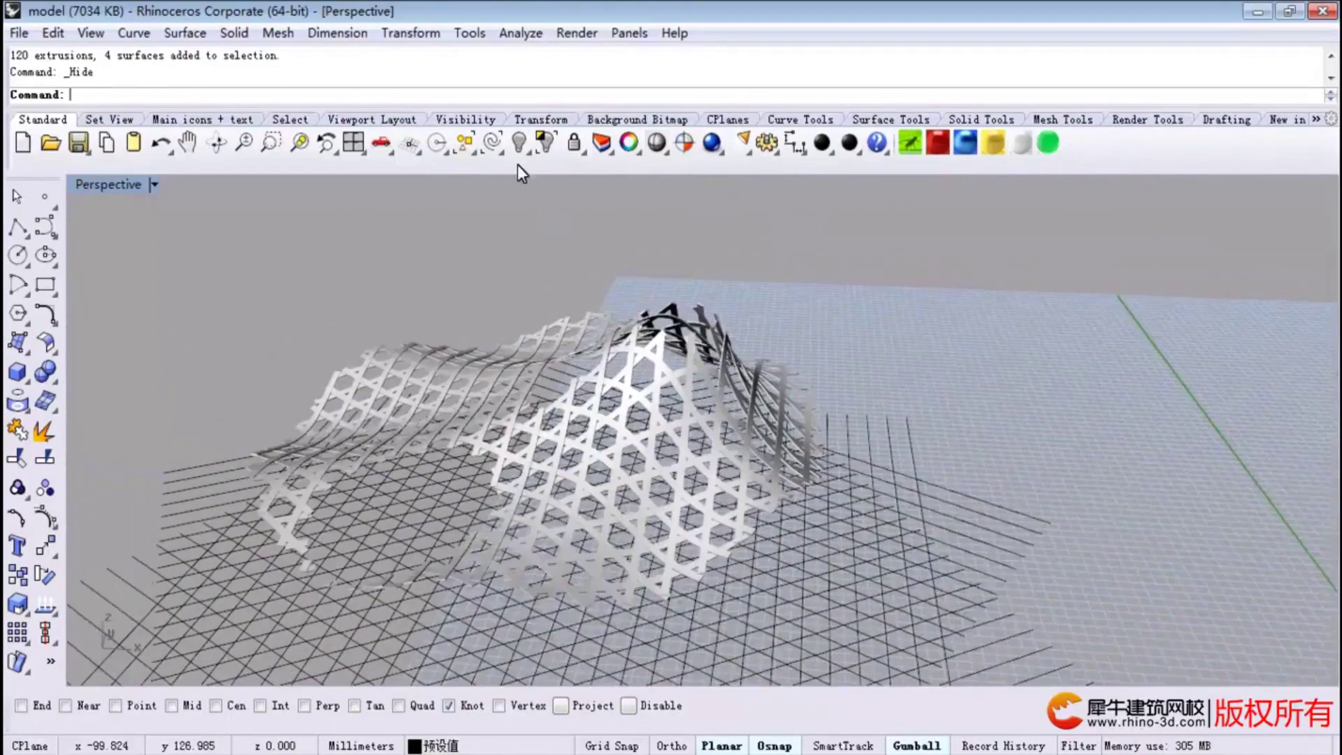
{"action": "right_click", "coordinate": [520, 147]}
{"action": "left_click", "coordinate": [468, 146]}
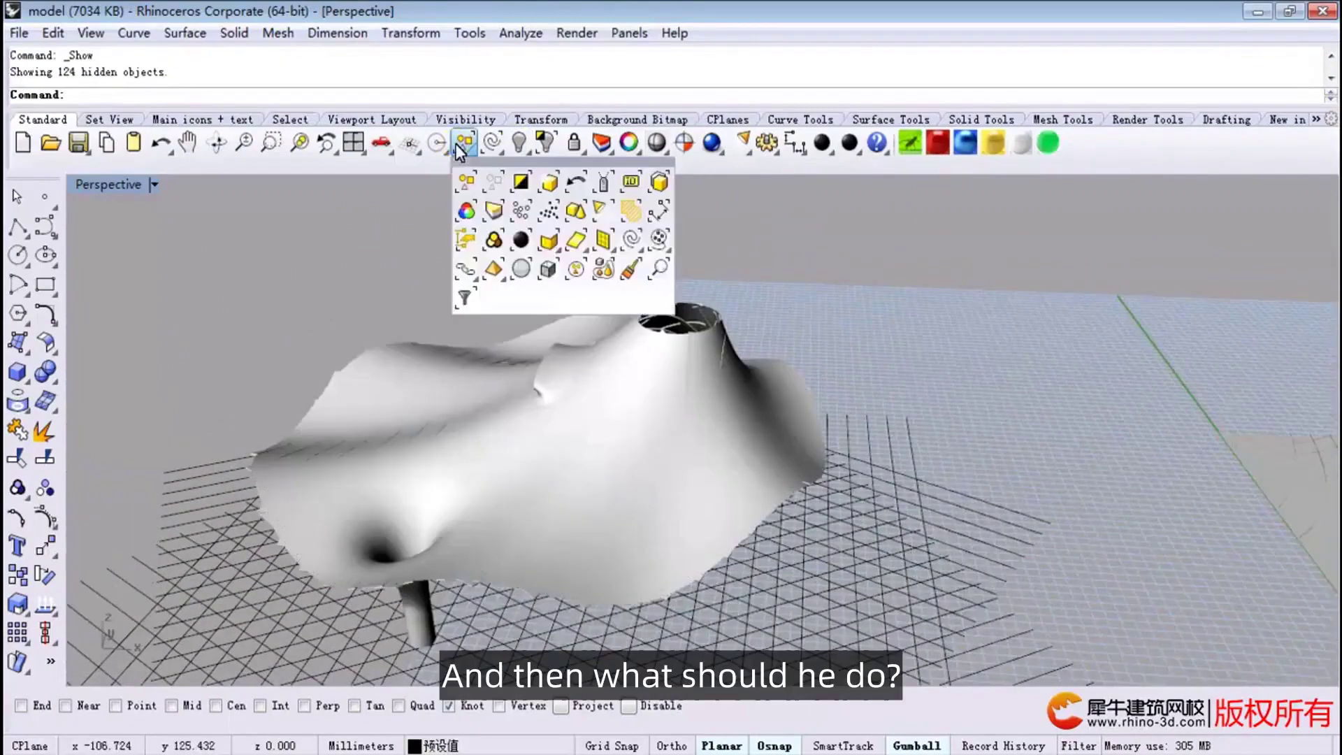
{"action": "left_click", "coordinate": [563, 242]}
{"action": "left_click", "coordinate": [518, 142]}
{"action": "scroll", "coordinate": [403, 373], "scroll_direction": "down", "scroll_amount": 3}
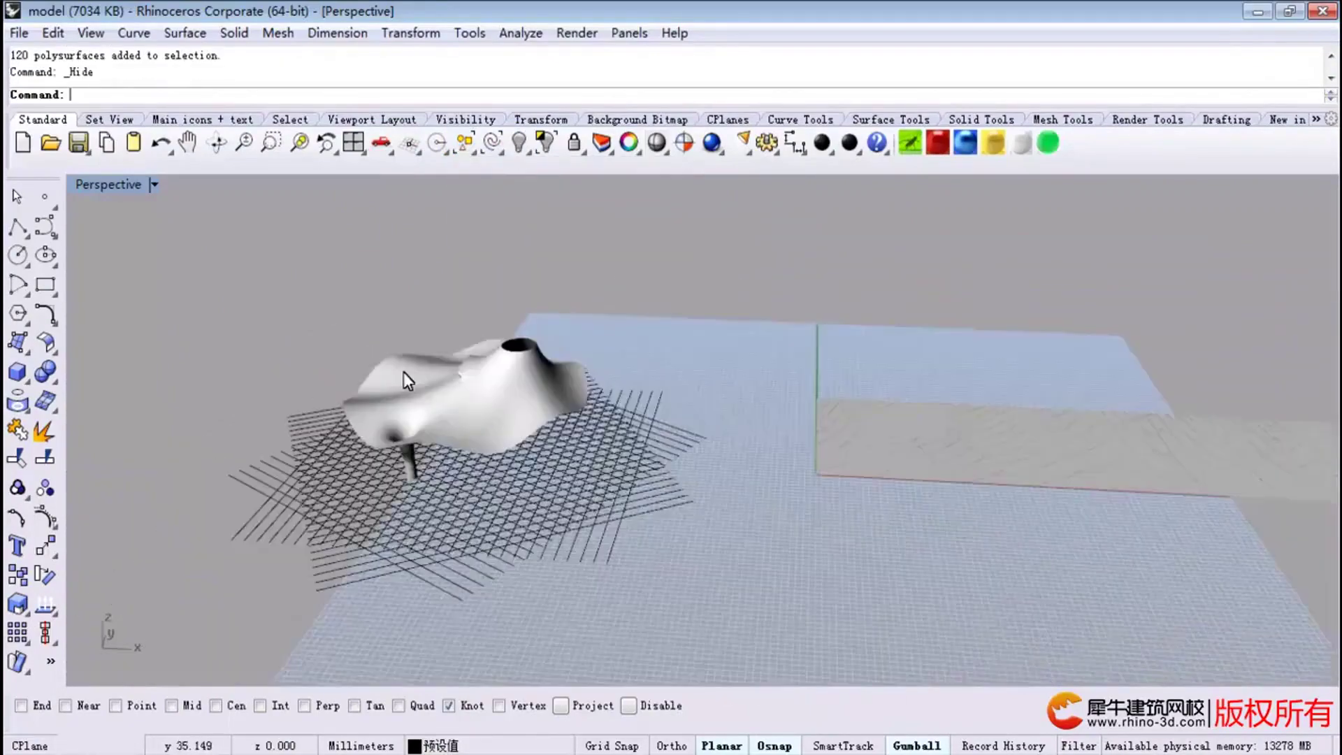
{"action": "scroll", "coordinate": [786, 473], "scroll_direction": "up", "scroll_amount": 5}
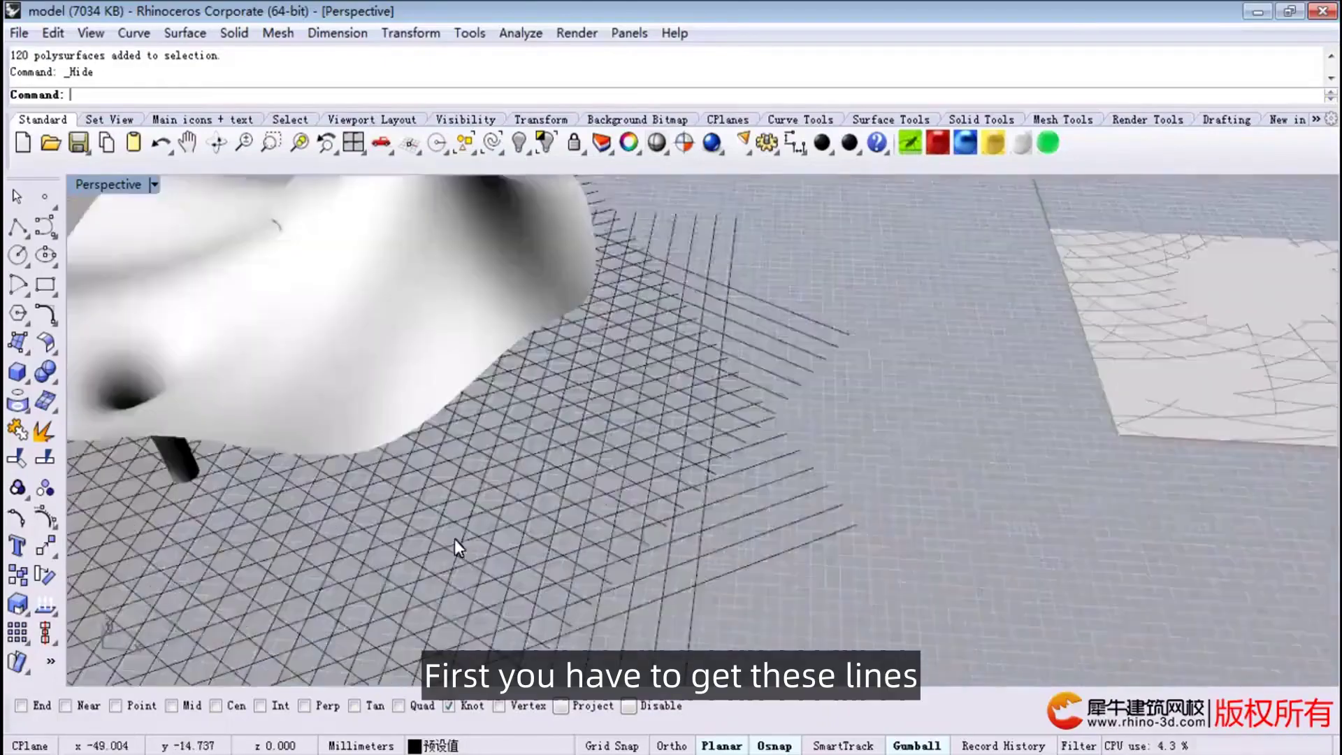
{"action": "scroll", "coordinate": [454, 539], "scroll_direction": "up", "scroll_amount": 3}
{"action": "scroll", "coordinate": [584, 514], "scroll_direction": "down", "scroll_amount": 5}
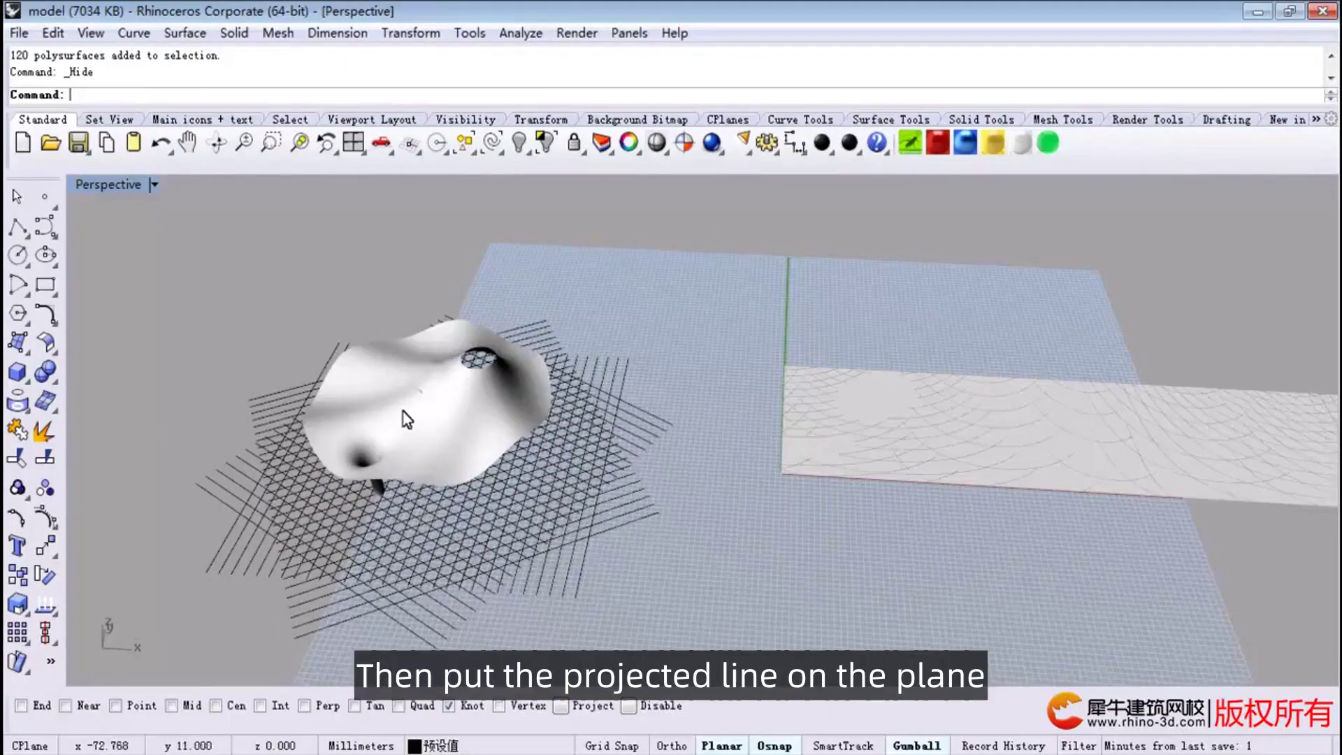
{"action": "scroll", "coordinate": [870, 434], "scroll_direction": "up", "scroll_amount": 3}
{"action": "scroll", "coordinate": [821, 317], "scroll_direction": "up", "scroll_amount": 3}
Switch the Perspective view to Shaded and orbit close to the extrusions.
{"action": "left_click", "coordinate": [153, 185]}
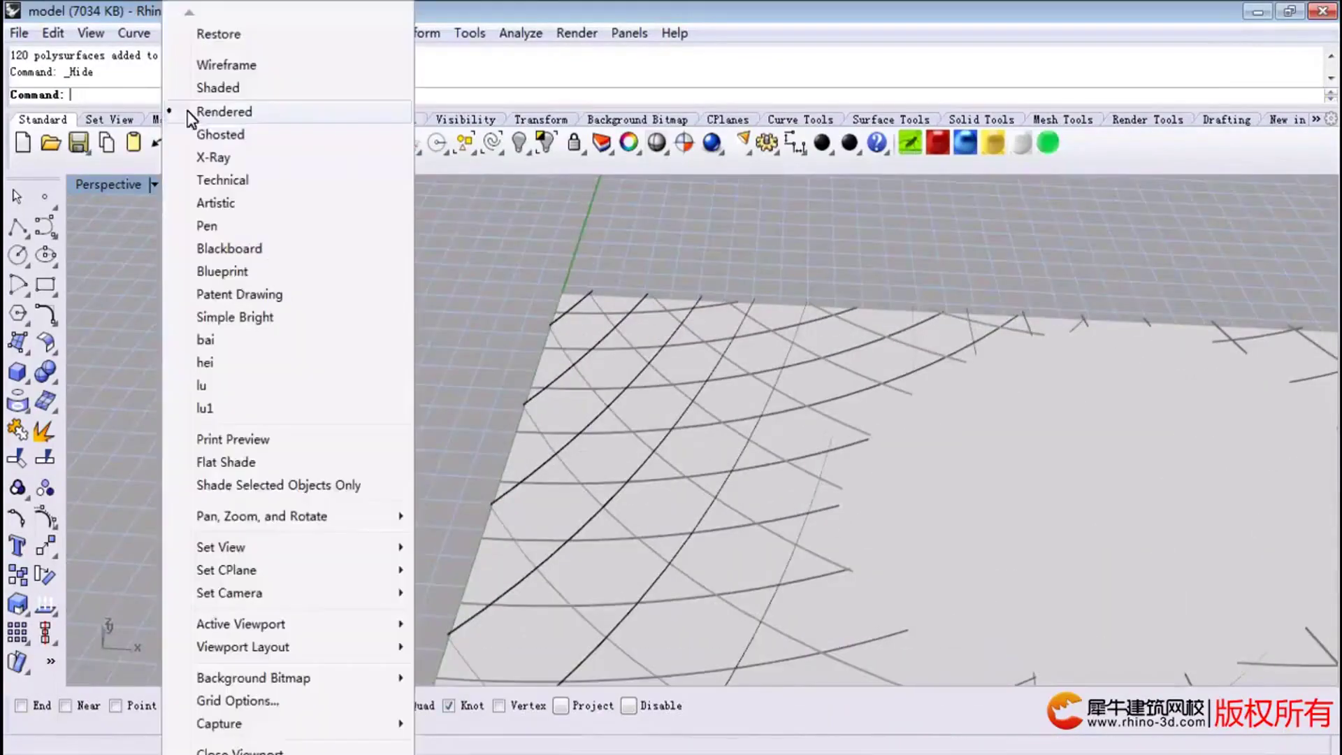
{"action": "left_click", "coordinate": [216, 88]}
{"action": "right_click_drag", "start_coordinate": [608, 534], "coordinate": [425, 403]}
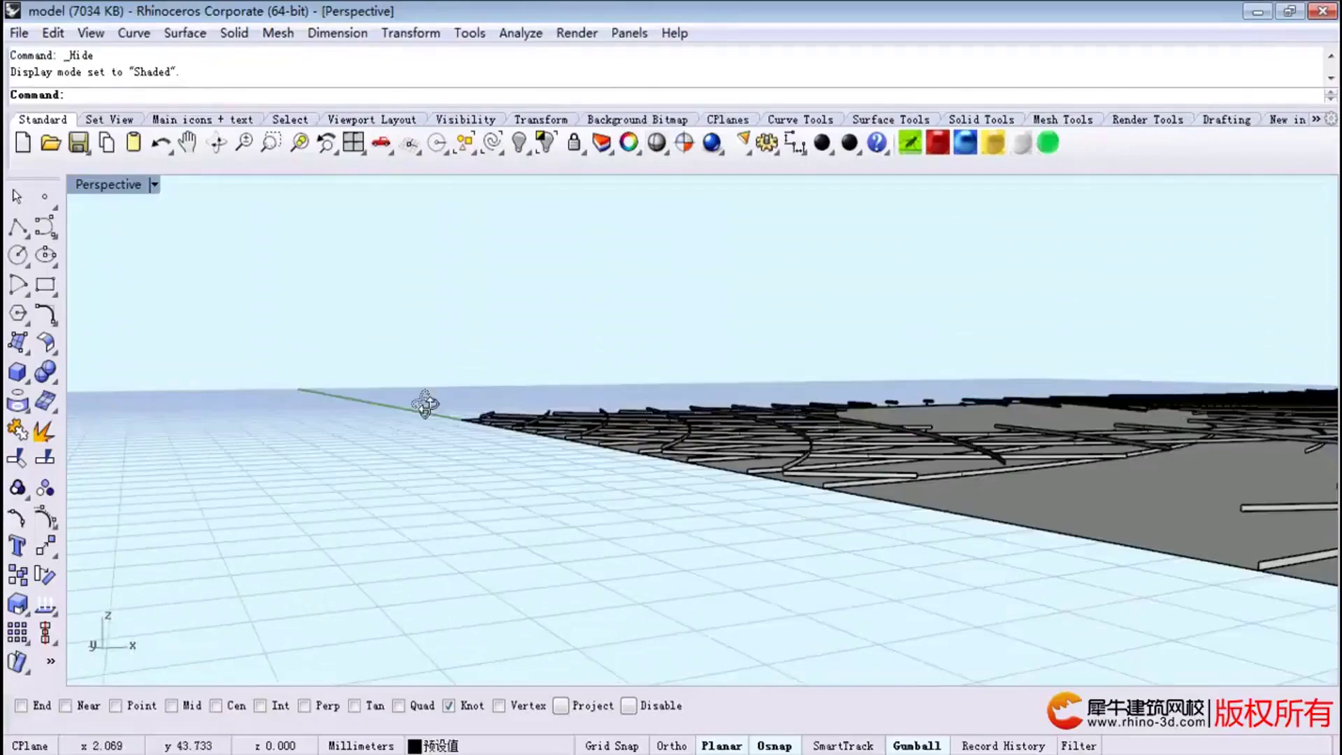
{"action": "scroll", "coordinate": [424, 404], "scroll_direction": "up", "scroll_amount": 5}
{"action": "right_click_drag", "start_coordinate": [506, 444], "coordinate": [440, 426]}
Select and then deselect the 120 lattice extrusions.
{"action": "key", "text": "ctrl+a"}
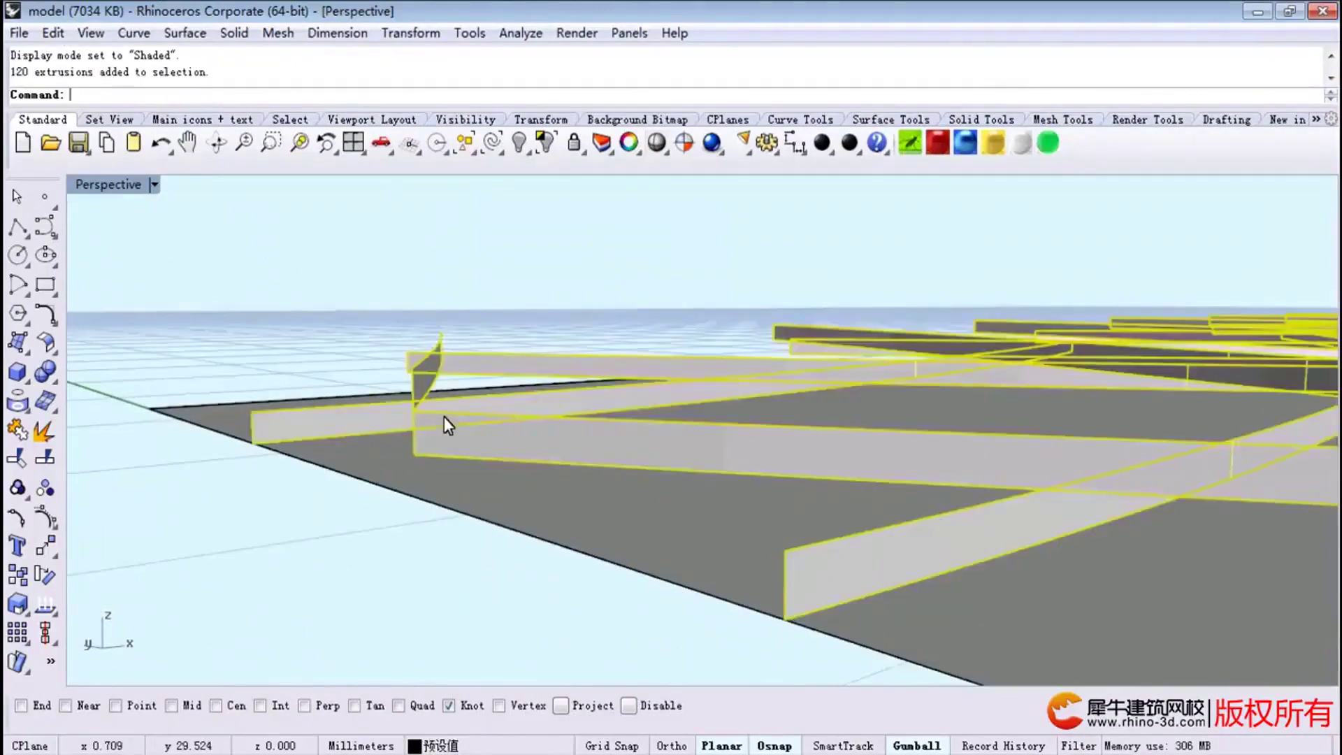
{"action": "scroll", "coordinate": [443, 416], "scroll_direction": "down", "scroll_amount": 3}
{"action": "scroll", "coordinate": [630, 455], "scroll_direction": "down", "scroll_amount": 5}
{"action": "scroll", "coordinate": [630, 455], "scroll_direction": "down", "scroll_amount": 4}
{"action": "right_click_drag", "start_coordinate": [630, 456], "coordinate": [762, 568]}
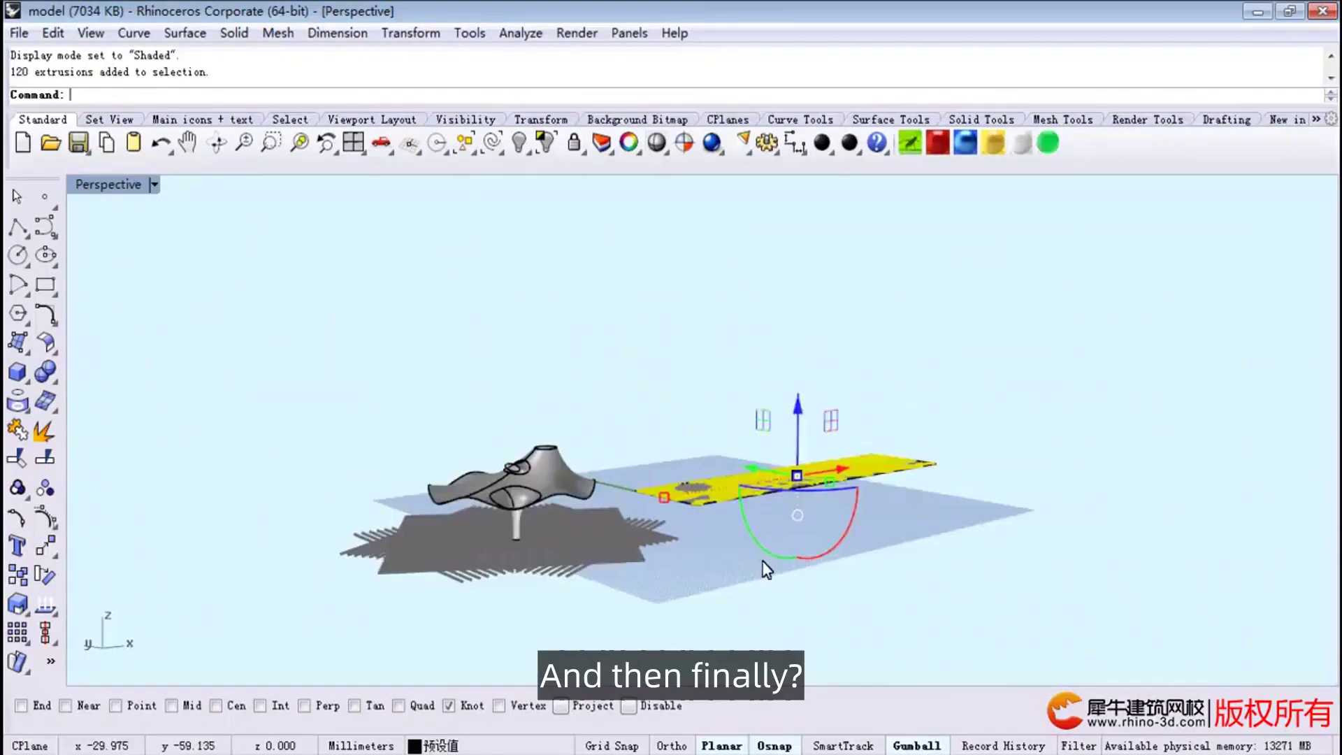
{"action": "left_click", "coordinate": [764, 562]}
{"action": "scroll", "coordinate": [628, 599], "scroll_direction": "up", "scroll_amount": 2}
{"action": "scroll", "coordinate": [628, 599], "scroll_direction": "up", "scroll_amount": 4}
{"action": "left_click", "coordinate": [700, 473]}
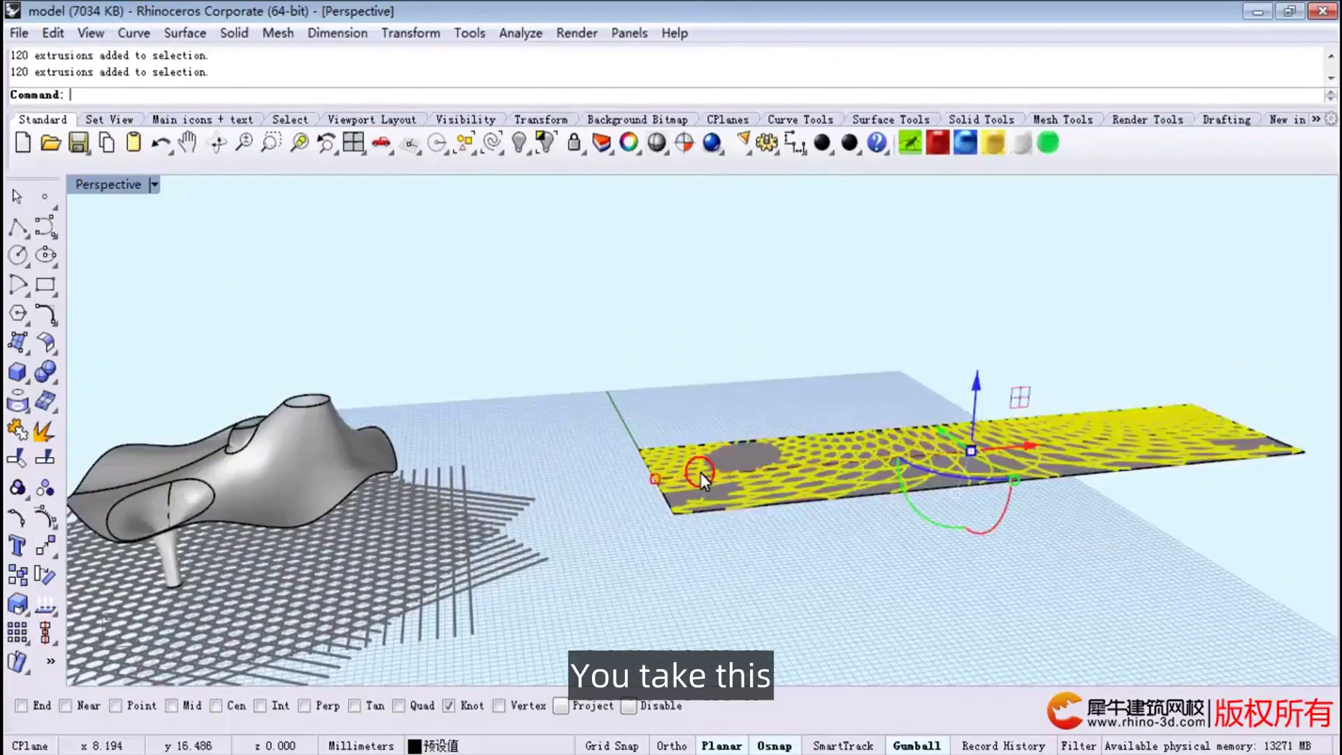
{"action": "left_click", "coordinate": [769, 619]}
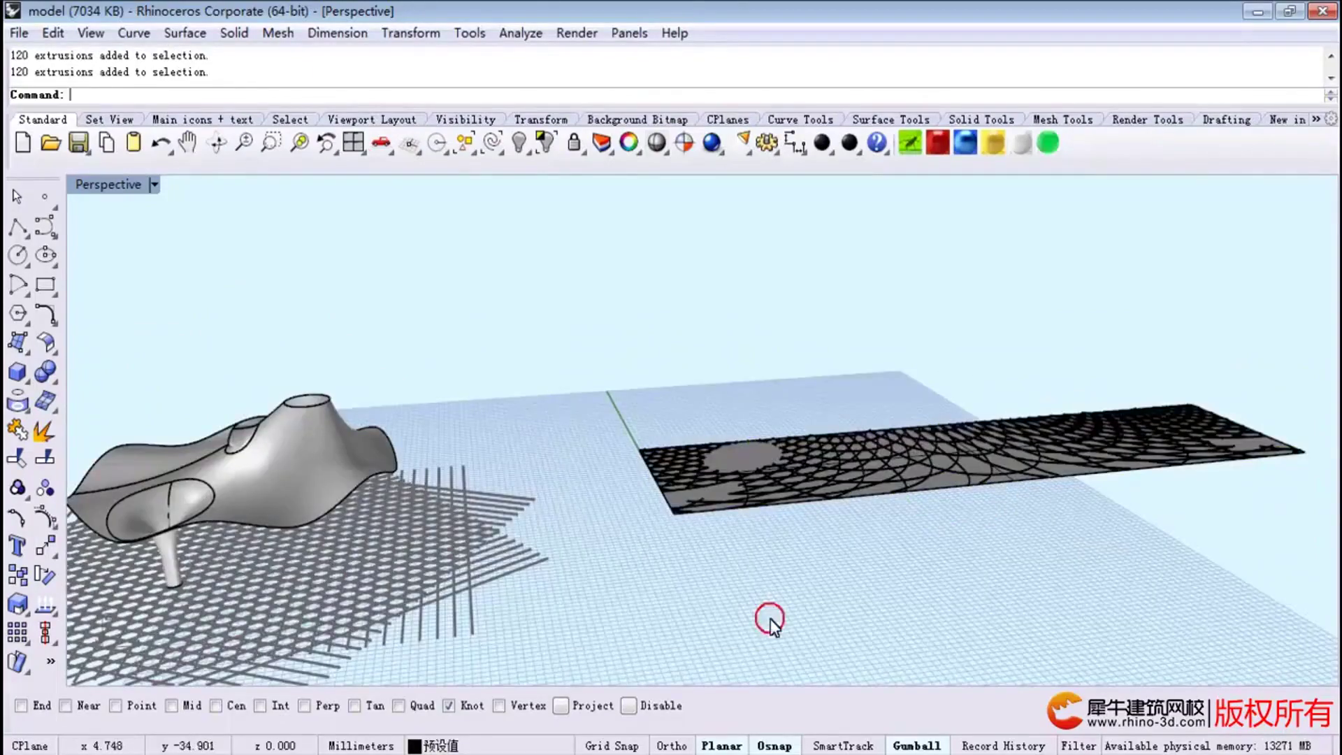
Flow the lattice extrusions from the flat plane onto the freeform surface.
{"action": "left_click", "coordinate": [17, 660]}
{"action": "scroll", "coordinate": [665, 458], "scroll_direction": "up", "scroll_amount": 3}
{"action": "left_click", "coordinate": [664, 457]}
{"action": "right_click", "coordinate": [665, 458]}
{"action": "scroll", "coordinate": [657, 584], "scroll_direction": "up", "scroll_amount": 1}
{"action": "scroll", "coordinate": [657, 584], "scroll_direction": "up", "scroll_amount": 1}
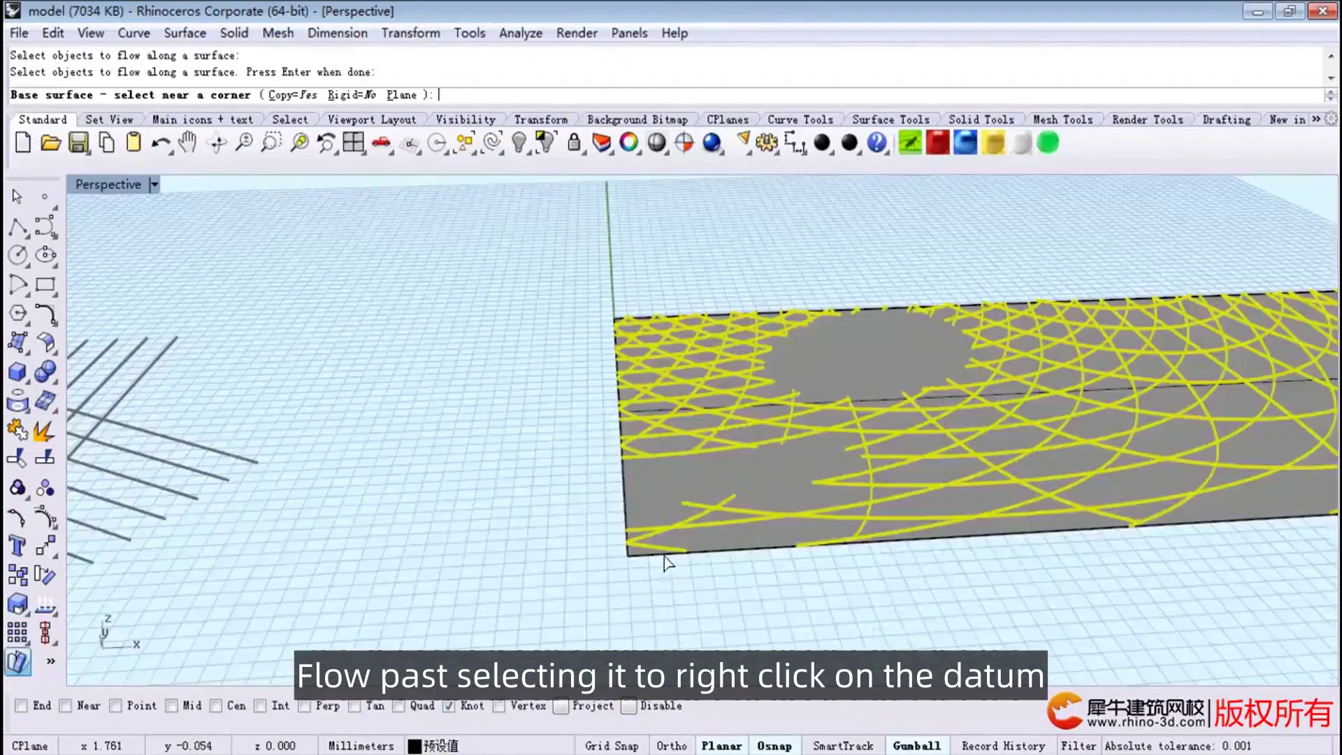
{"action": "left_click", "coordinate": [662, 560]}
{"action": "scroll", "coordinate": [792, 520], "scroll_direction": "down", "scroll_amount": 3}
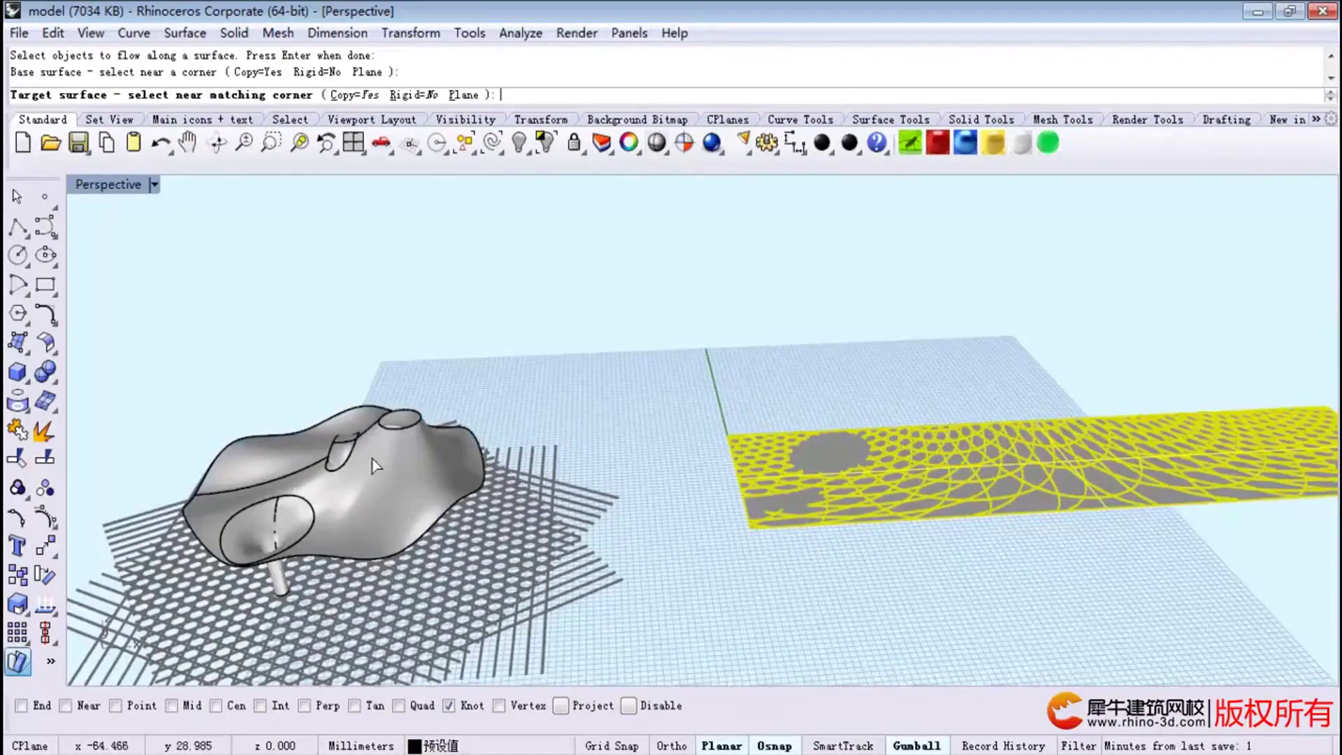
{"action": "left_click", "coordinate": [395, 511]}
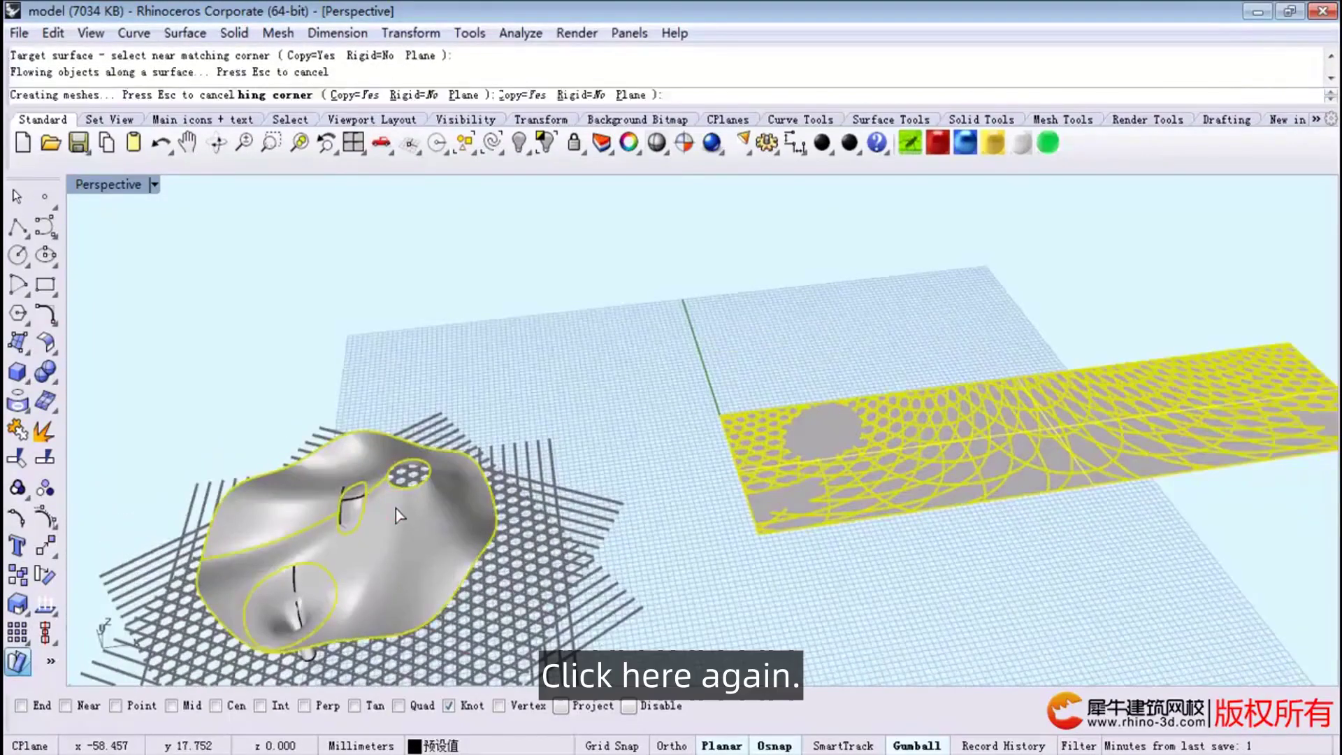
{"action": "right_click_drag", "start_coordinate": [395, 509], "coordinate": [395, 536]}
{"action": "scroll", "coordinate": [395, 536], "scroll_direction": "up", "scroll_amount": 2}
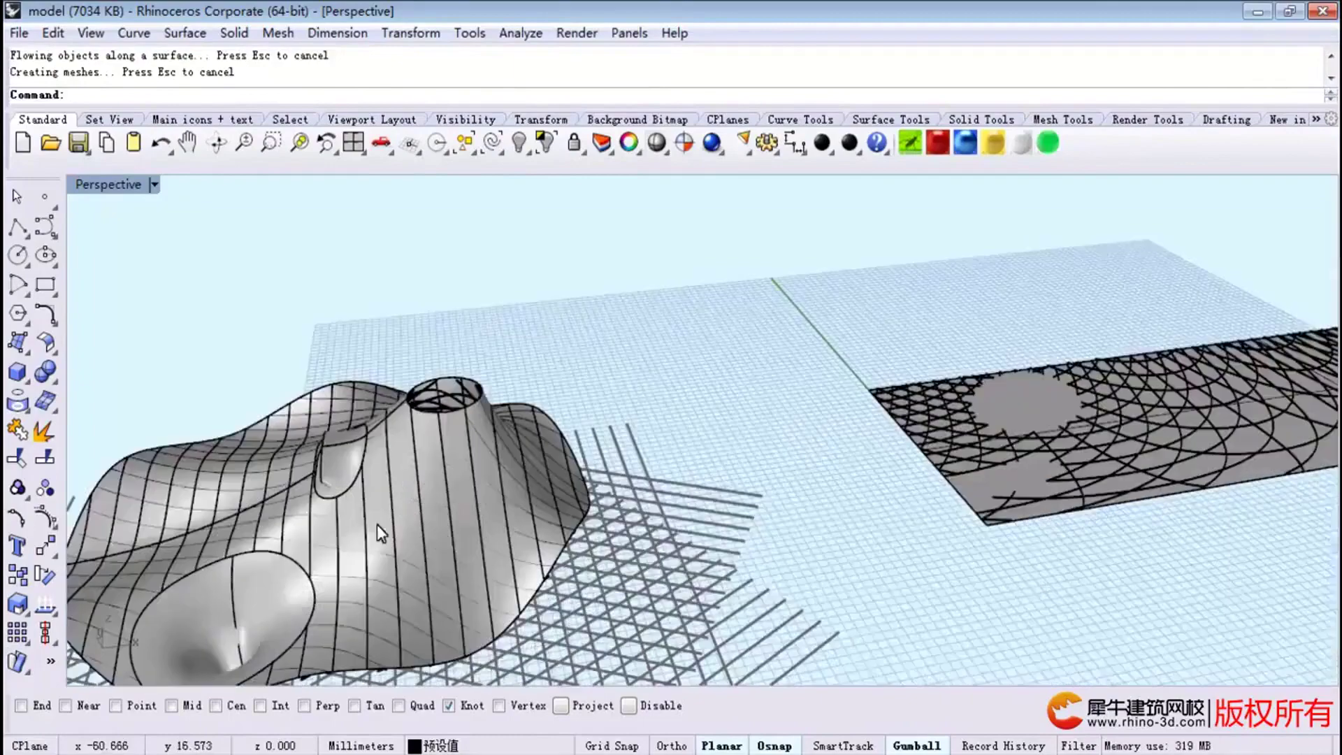
Hide the freeform roof surface and everything except the wrapped lattice.
{"action": "left_click", "coordinate": [407, 481]}
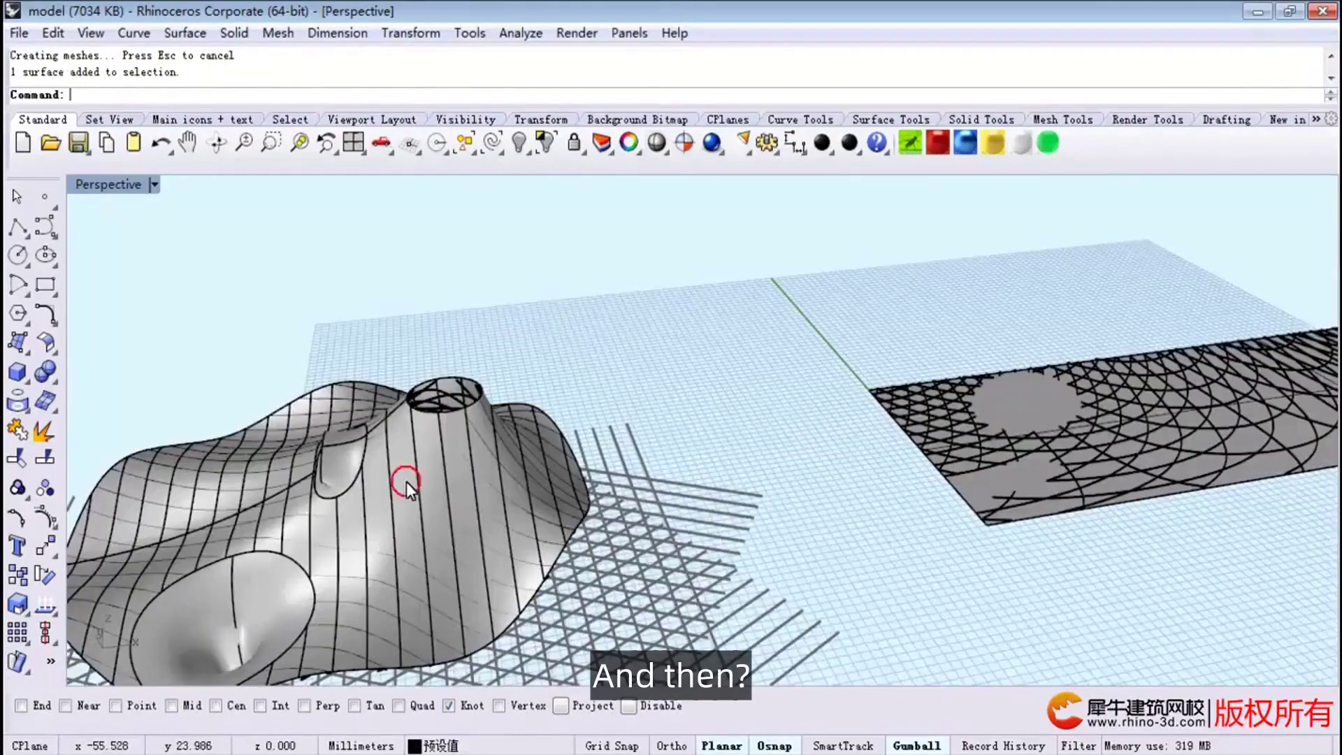
{"action": "left_click", "coordinate": [519, 144]}
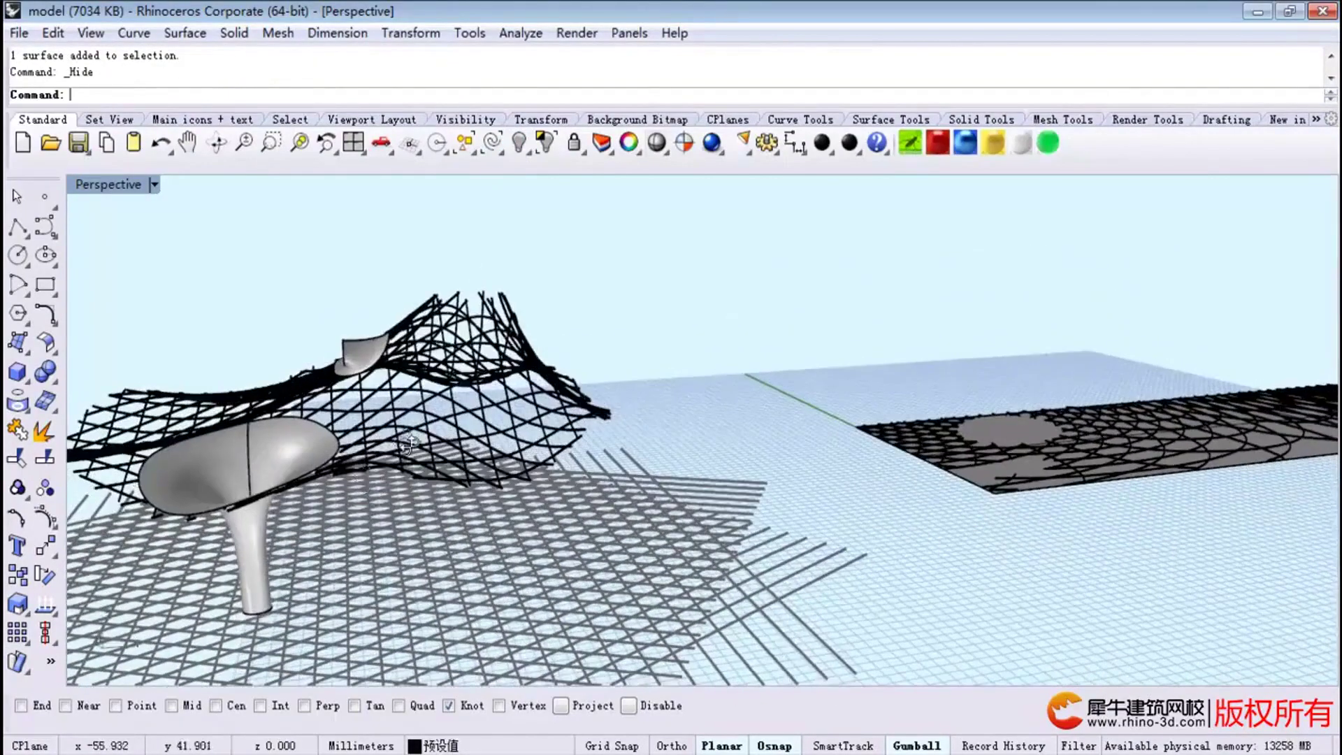
{"action": "right_click_drag", "start_coordinate": [358, 543], "coordinate": [412, 451]}
{"action": "scroll", "coordinate": [412, 451], "scroll_direction": "up", "scroll_amount": 3}
{"action": "left_click", "coordinate": [411, 451]}
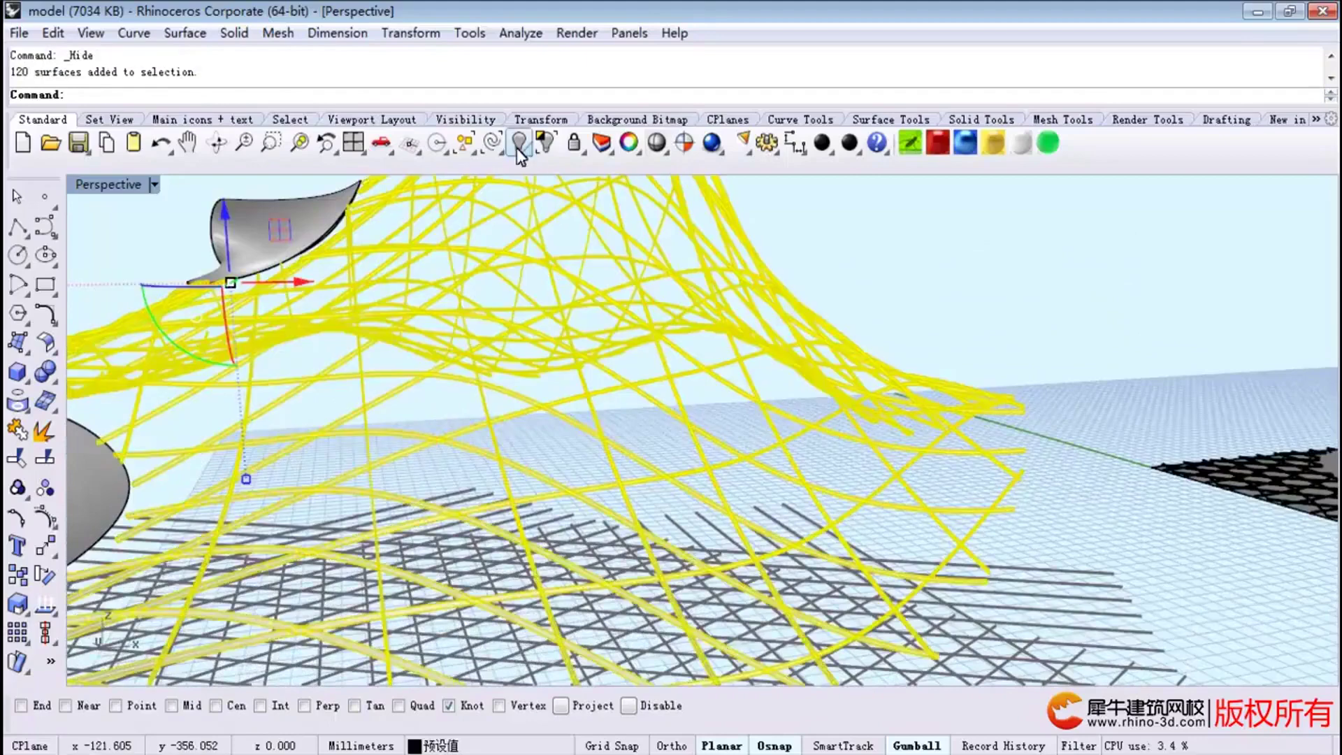
{"action": "left_click", "coordinate": [543, 144]}
{"action": "scroll", "coordinate": [477, 430], "scroll_direction": "down", "scroll_amount": 3}
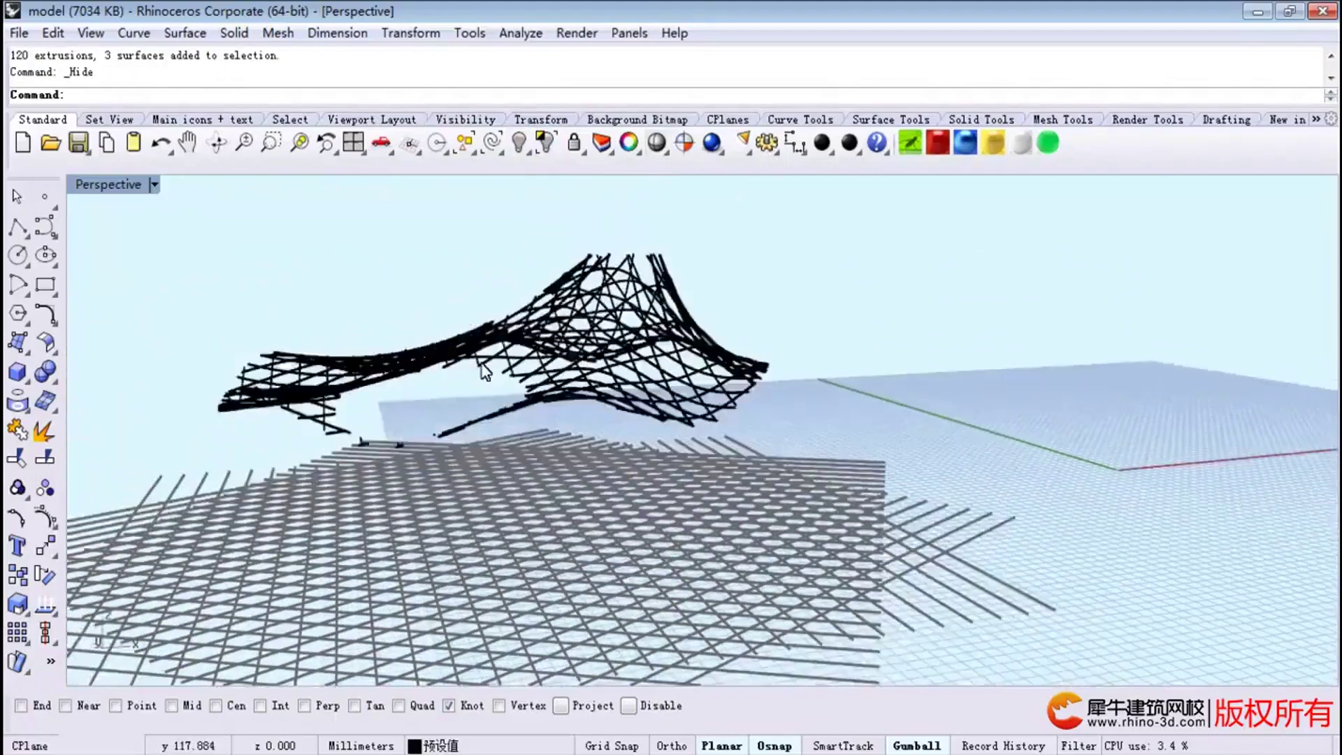
{"action": "scroll", "coordinate": [477, 430], "scroll_direction": "down", "scroll_amount": 2}
{"action": "scroll", "coordinate": [478, 430], "scroll_direction": "up", "scroll_amount": 2}
{"action": "scroll", "coordinate": [477, 430], "scroll_direction": "up", "scroll_amount": 3}
Switch the Perspective viewport to Rendered display and orbit around the lattice network.
{"action": "left_click", "coordinate": [529, 430]}
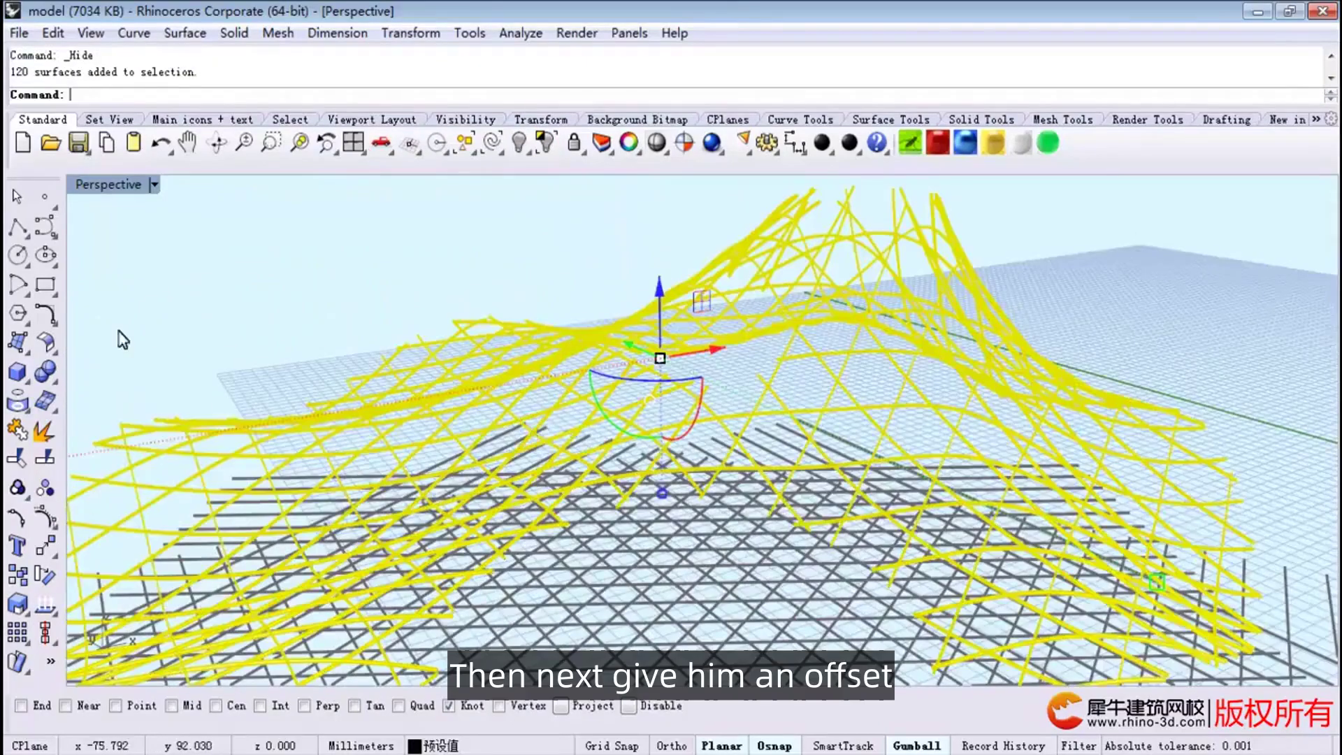
{"action": "left_click", "coordinate": [47, 344]}
{"action": "left_click", "coordinate": [143, 264]}
{"action": "left_click", "coordinate": [153, 184]}
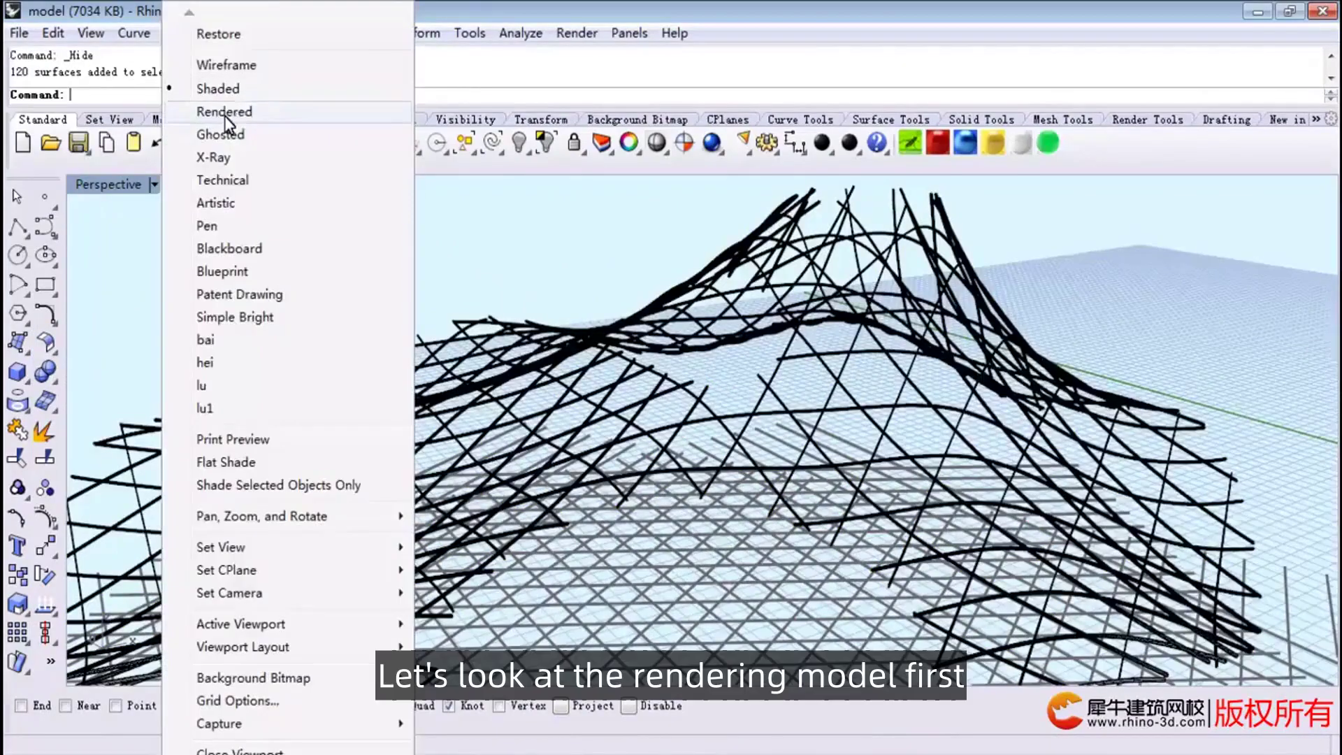
{"action": "left_click", "coordinate": [224, 113]}
{"action": "mouse_move", "coordinate": [446, 455]}
{"action": "right_mouse_down"}
{"action": "mouse_move", "coordinate": [277, 428]}
{"action": "mouse_move", "coordinate": [607, 431]}
{"action": "mouse_move", "coordinate": [538, 308]}
{"action": "right_mouse_up"}
Select all 120 lattice surfaces and offset them at a trial distance of 3.
{"action": "left_click_drag", "start_coordinate": [1154, 641], "coordinate": [893, 595]}
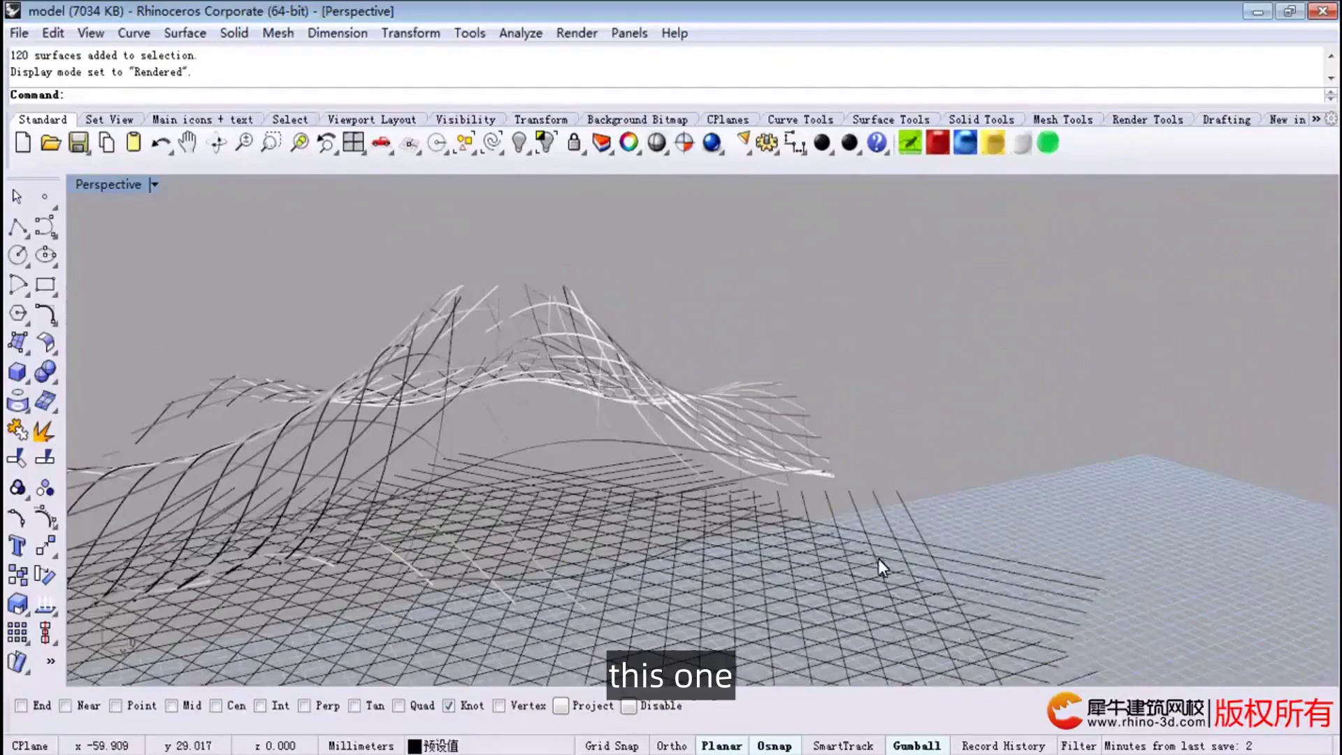
{"action": "right_click_drag", "start_coordinate": [649, 412], "coordinate": [599, 335]}
{"action": "key", "text": "ctrl+a"}
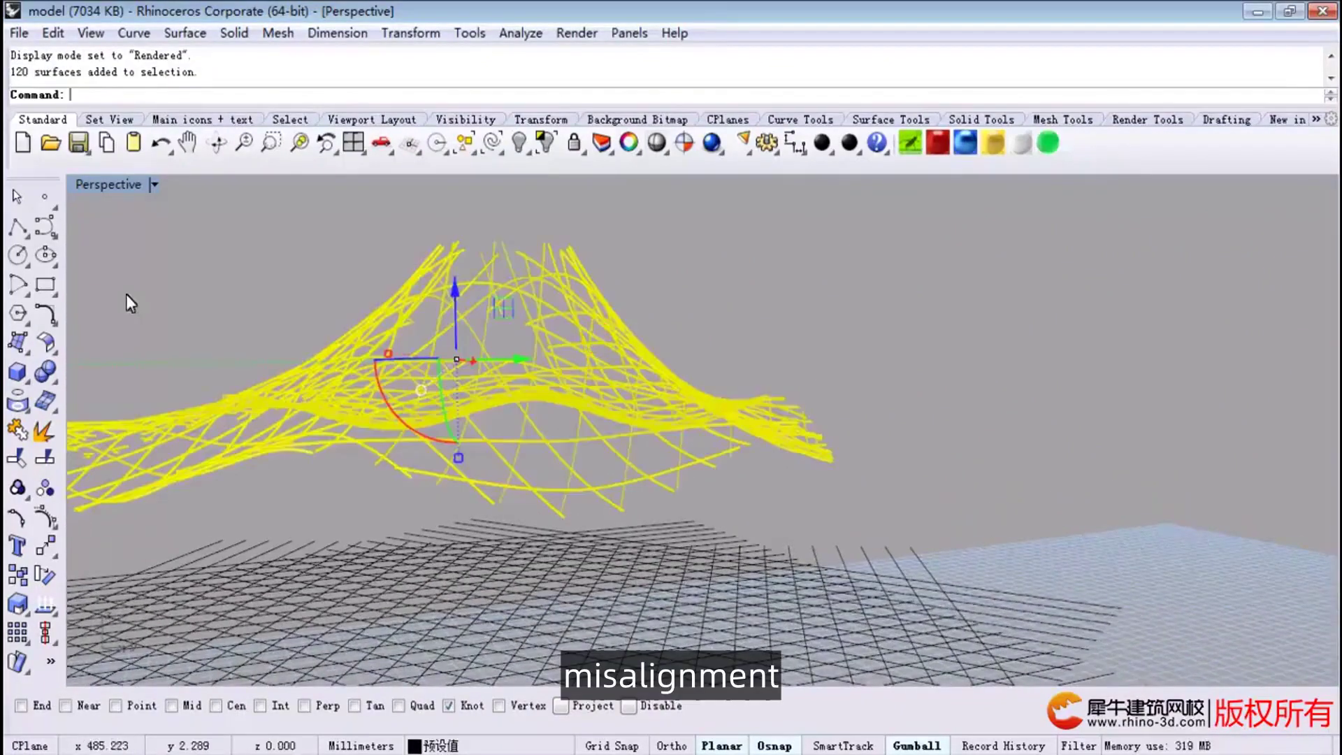
{"action": "left_click", "coordinate": [45, 342]}
{"action": "left_click", "coordinate": [74, 384]}
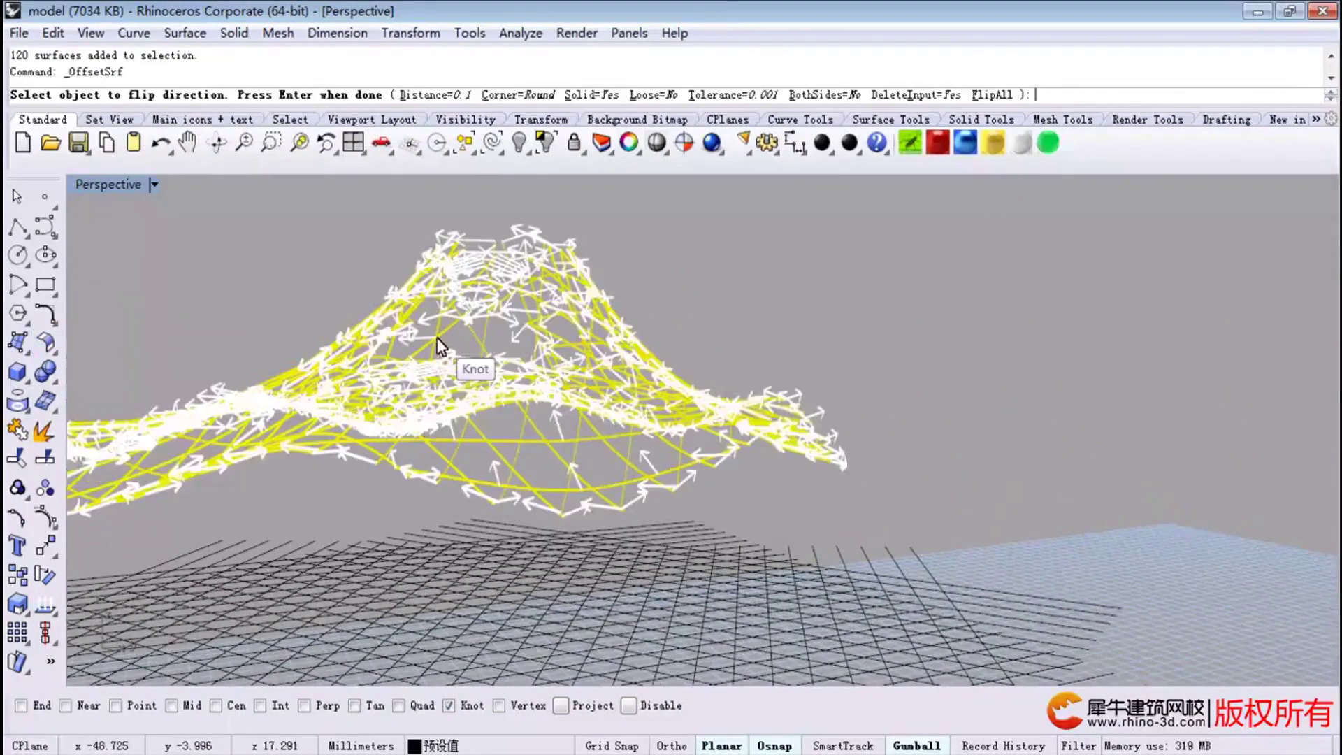
{"action": "mouse_move", "coordinate": [451, 300]}
{"action": "right_mouse_down"}
{"action": "mouse_move", "coordinate": [373, 315]}
{"action": "mouse_move", "coordinate": [414, 382]}
{"action": "right_mouse_up"}
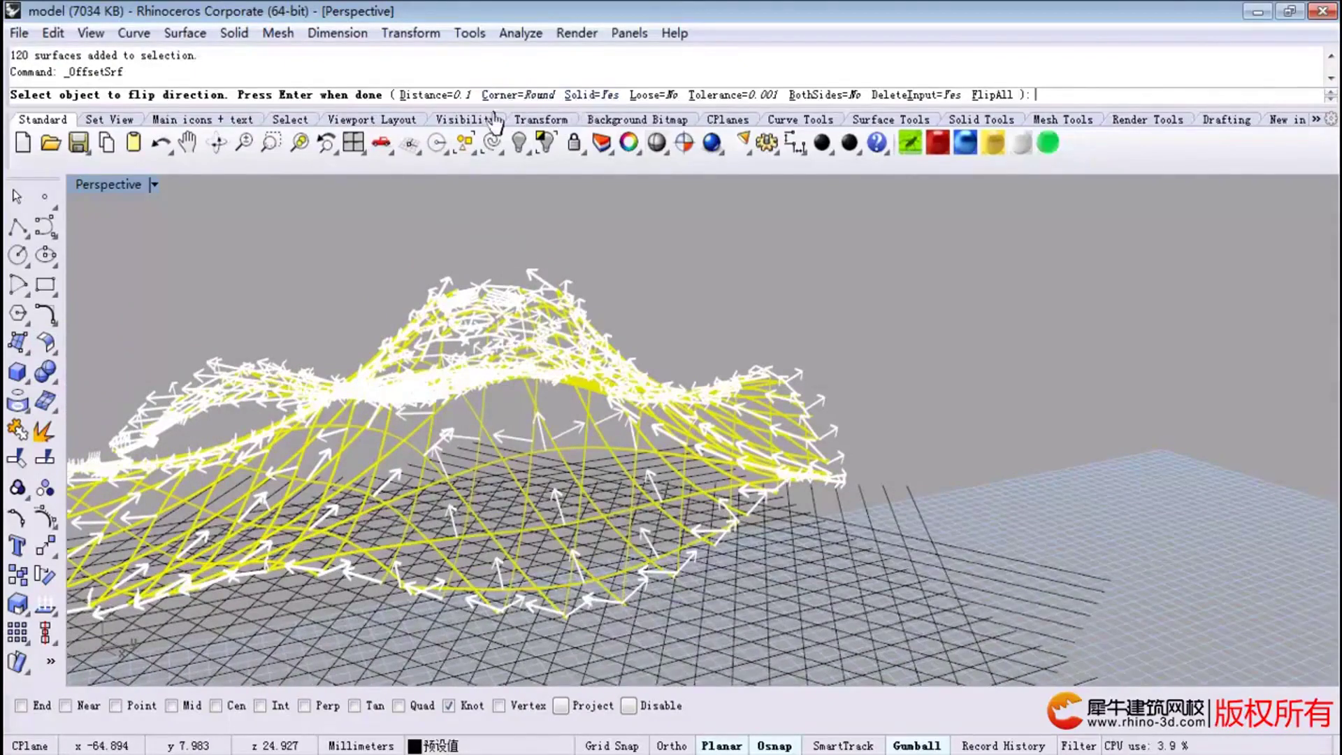
{"action": "left_click", "coordinate": [430, 95]}
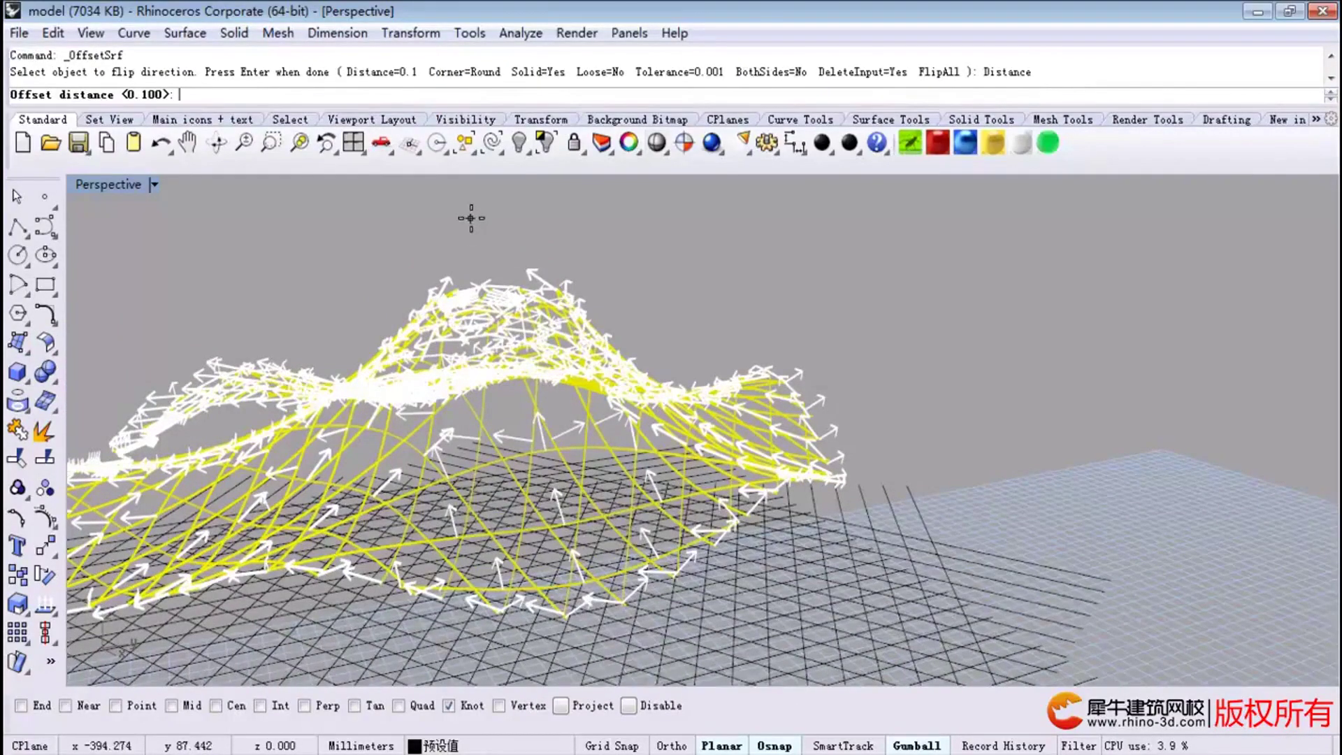
{"action": "type", "text": "3"}
{"action": "key", "text": "Return"}
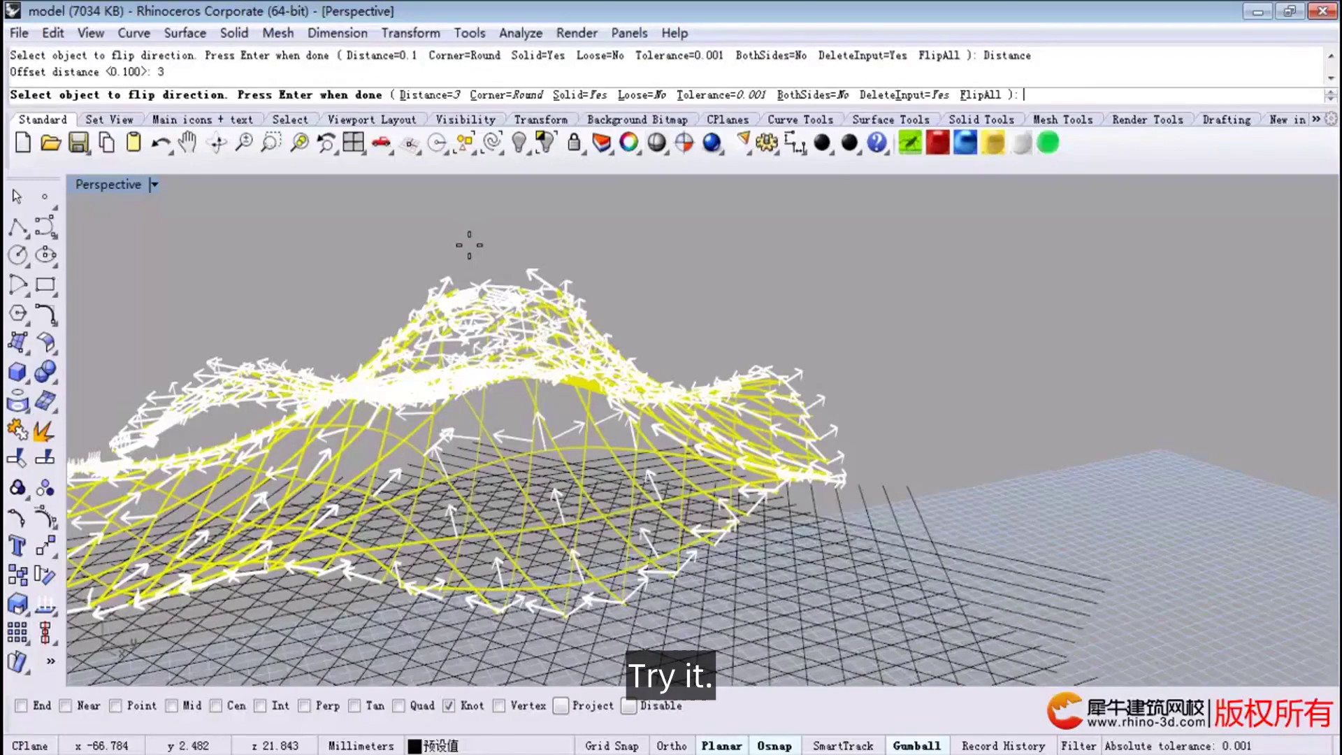
{"action": "key", "text": "Return"}
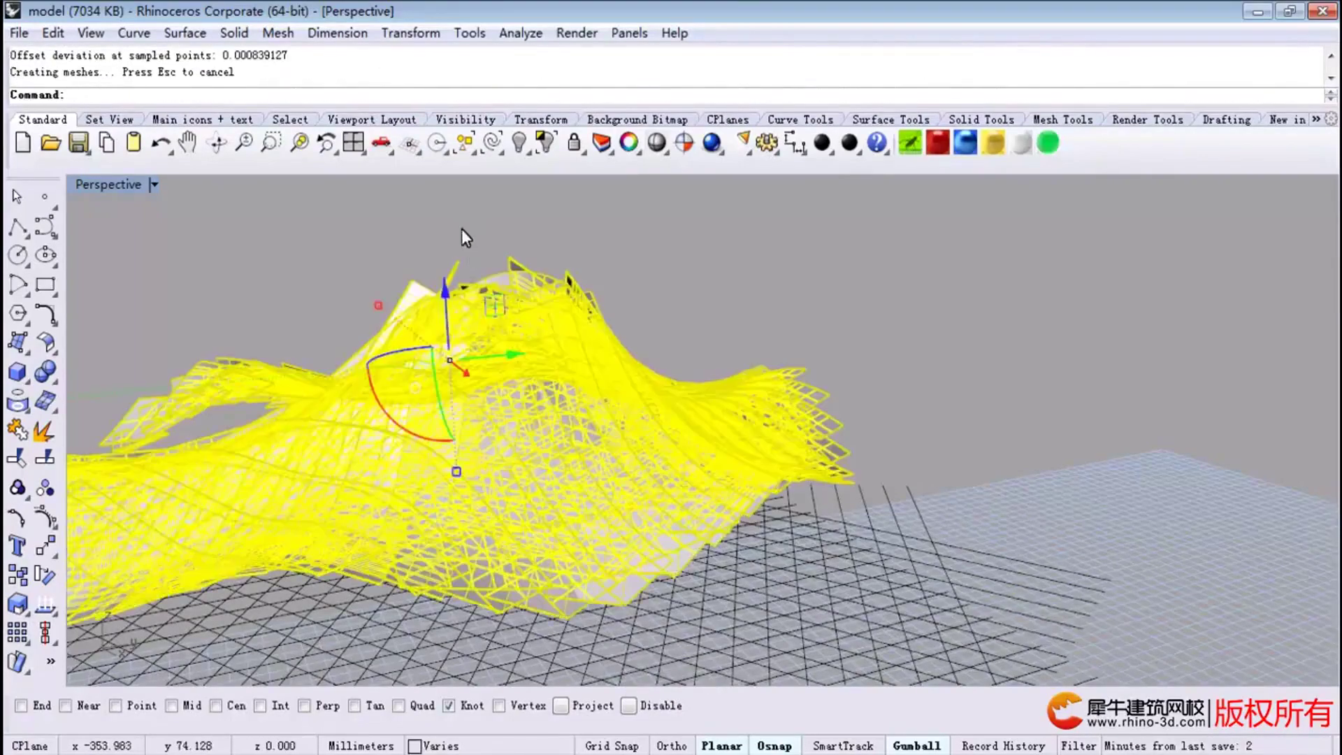
Undo the too-thick offset and retry the surface offset at distance 1.
{"action": "left_click", "coordinate": [161, 143]}
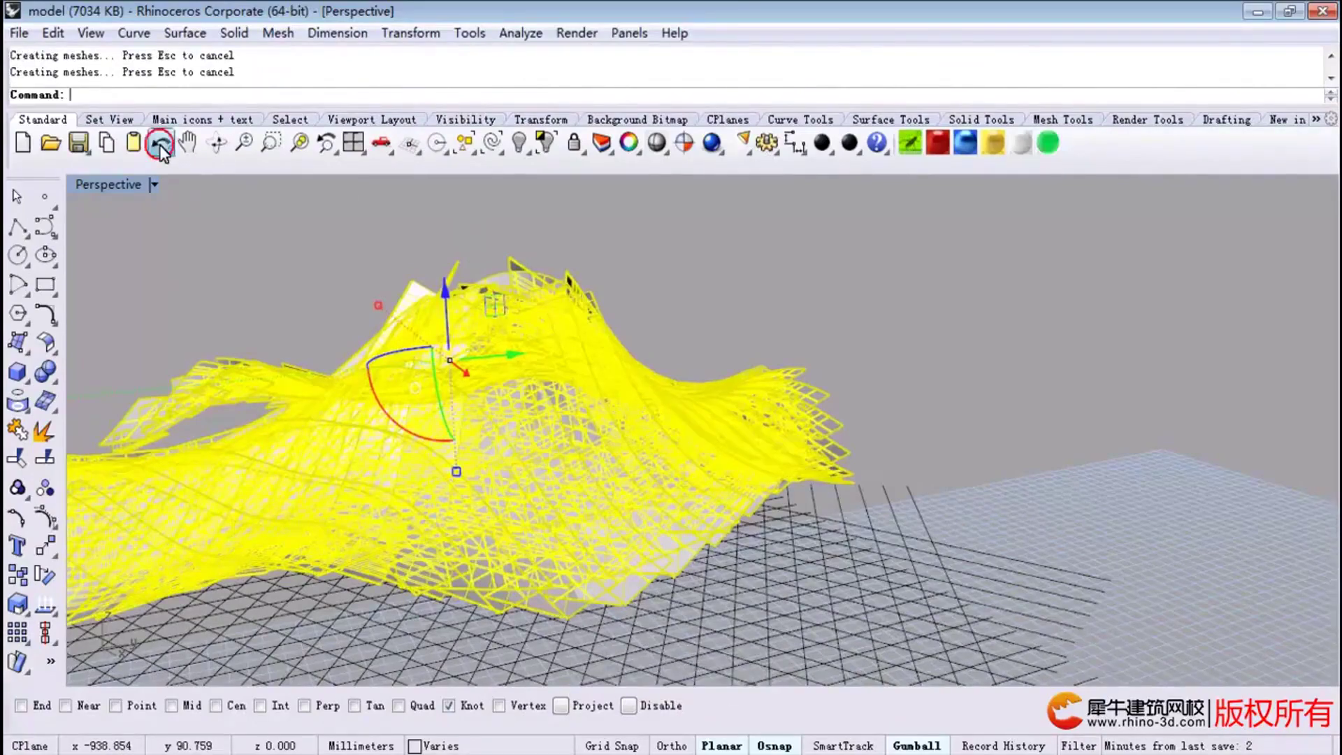
{"action": "right_click", "coordinate": [321, 243]}
{"action": "left_click", "coordinate": [427, 94]}
{"action": "type", "text": "1"}
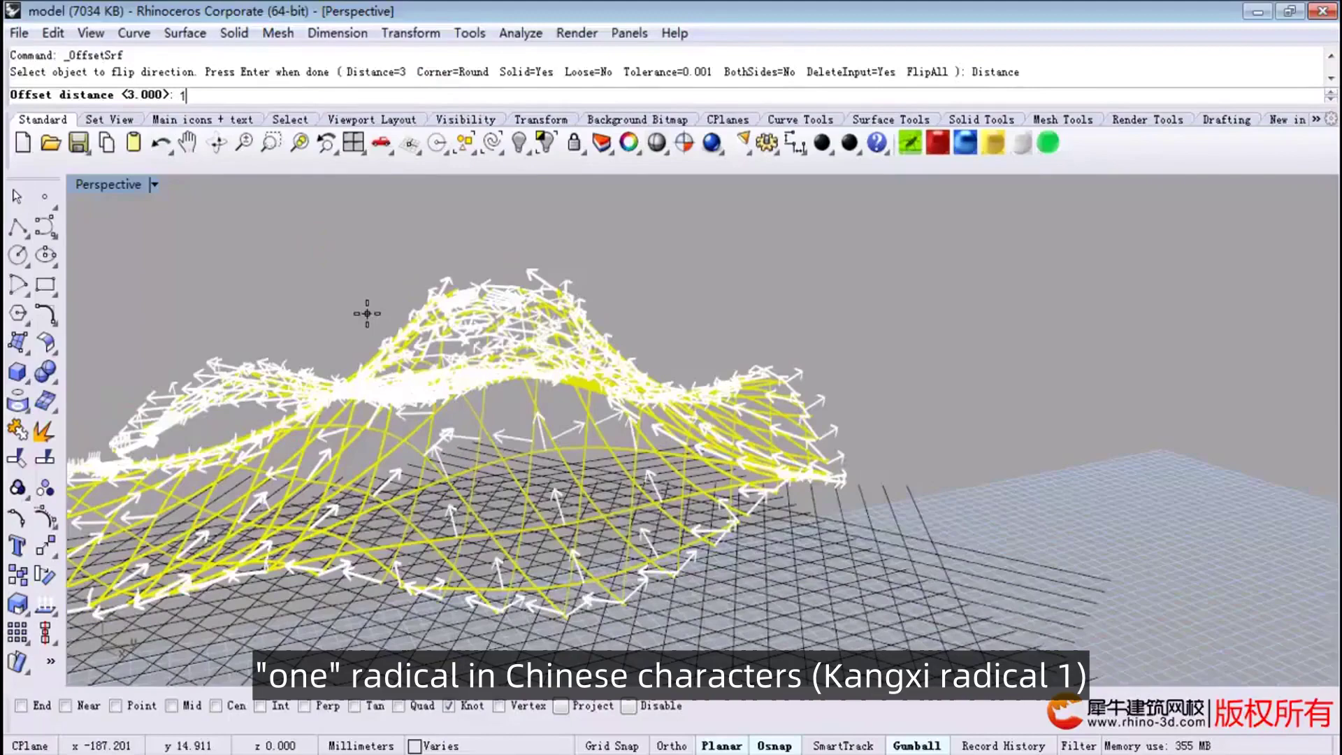
{"action": "key", "text": "Return"}
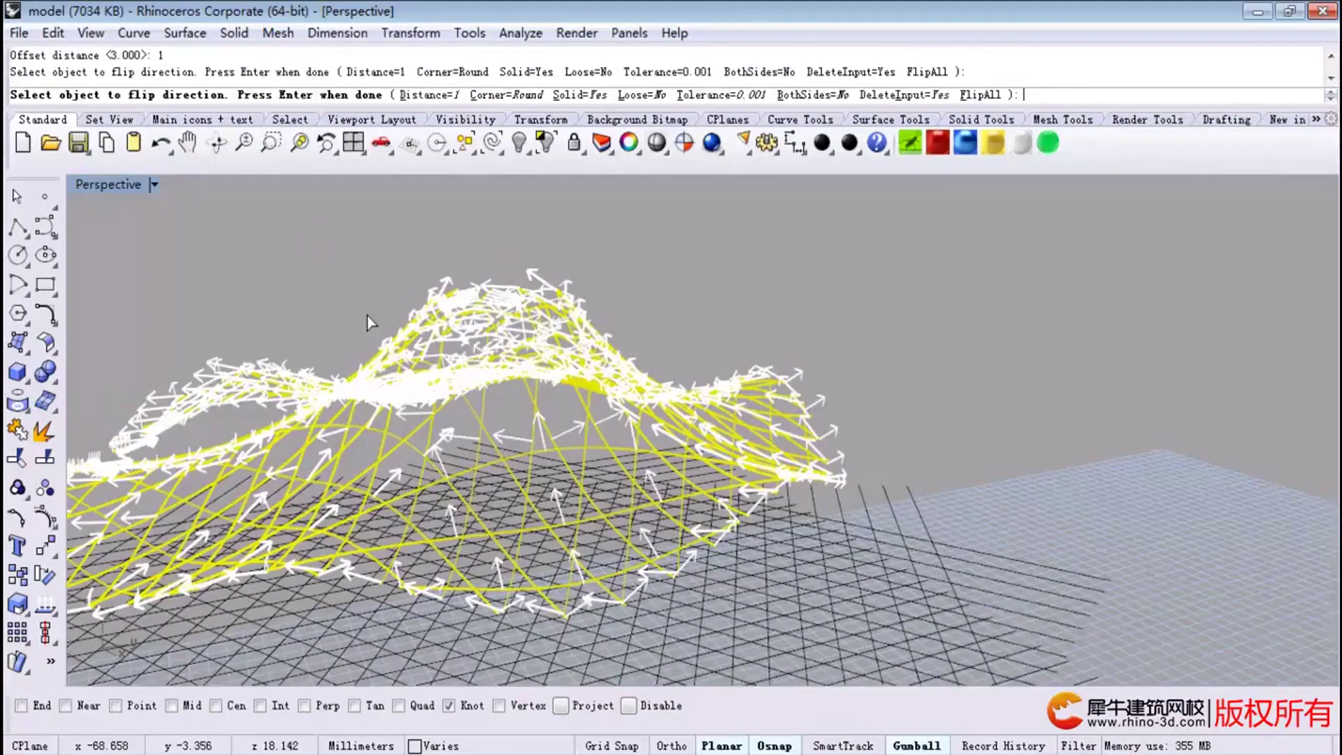
{"action": "key", "text": "Return"}
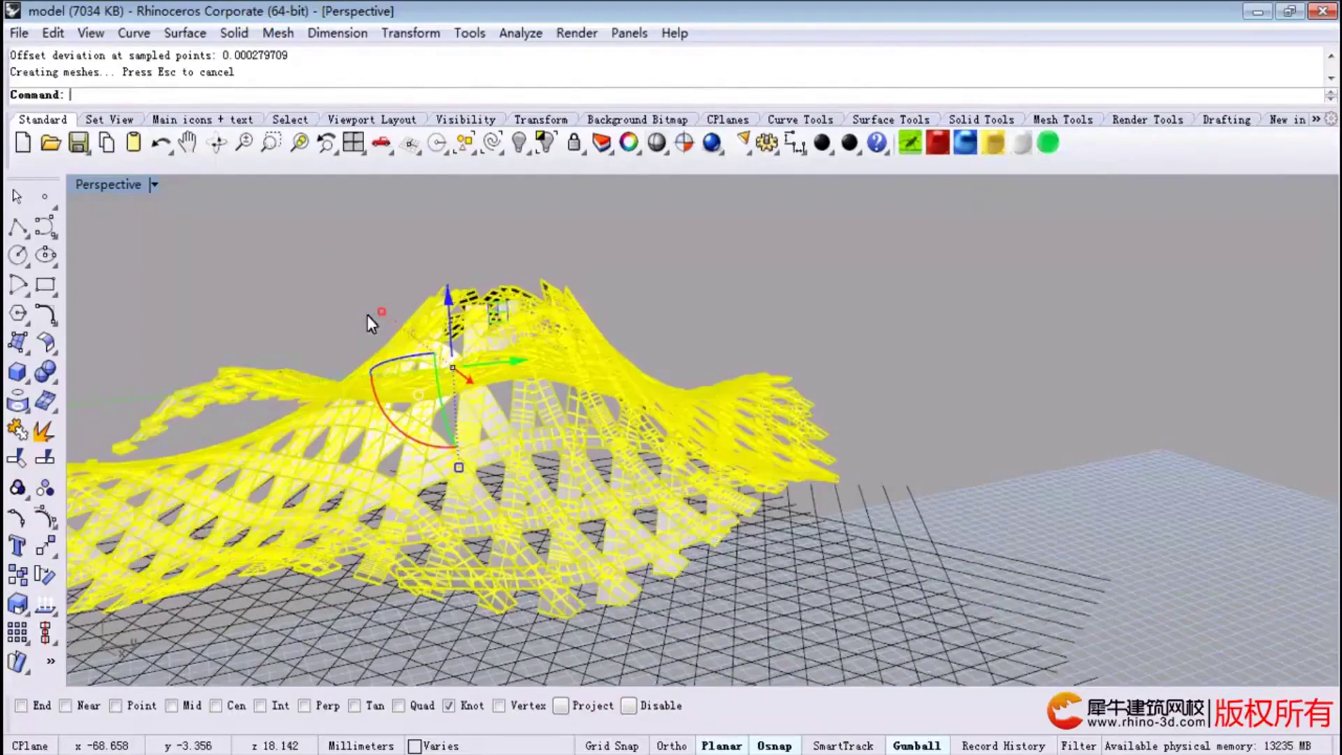
Undo again, offset the lattice strips at 0.3, and orbit the finished roof.
{"action": "left_click", "coordinate": [160, 143]}
{"action": "right_click", "coordinate": [339, 265]}
{"action": "type", "text": "0.3"}
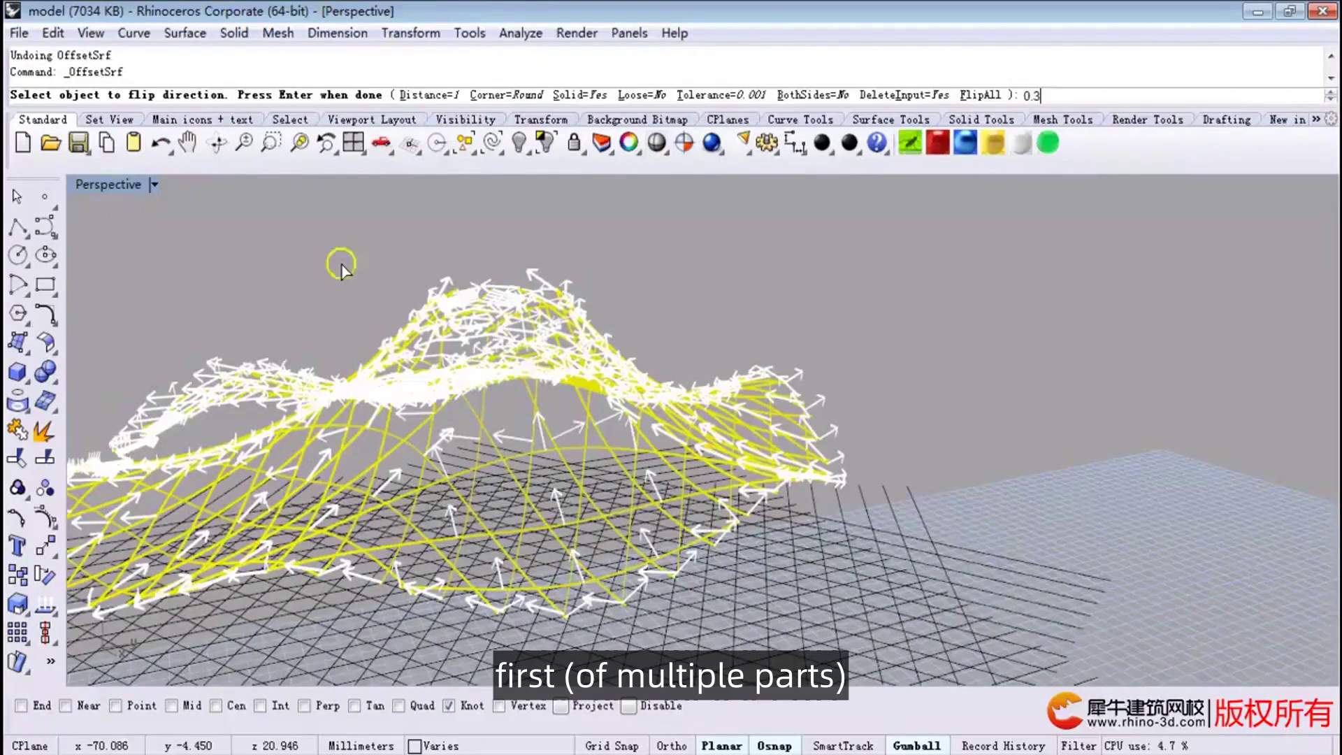
{"action": "key", "text": "Return"}
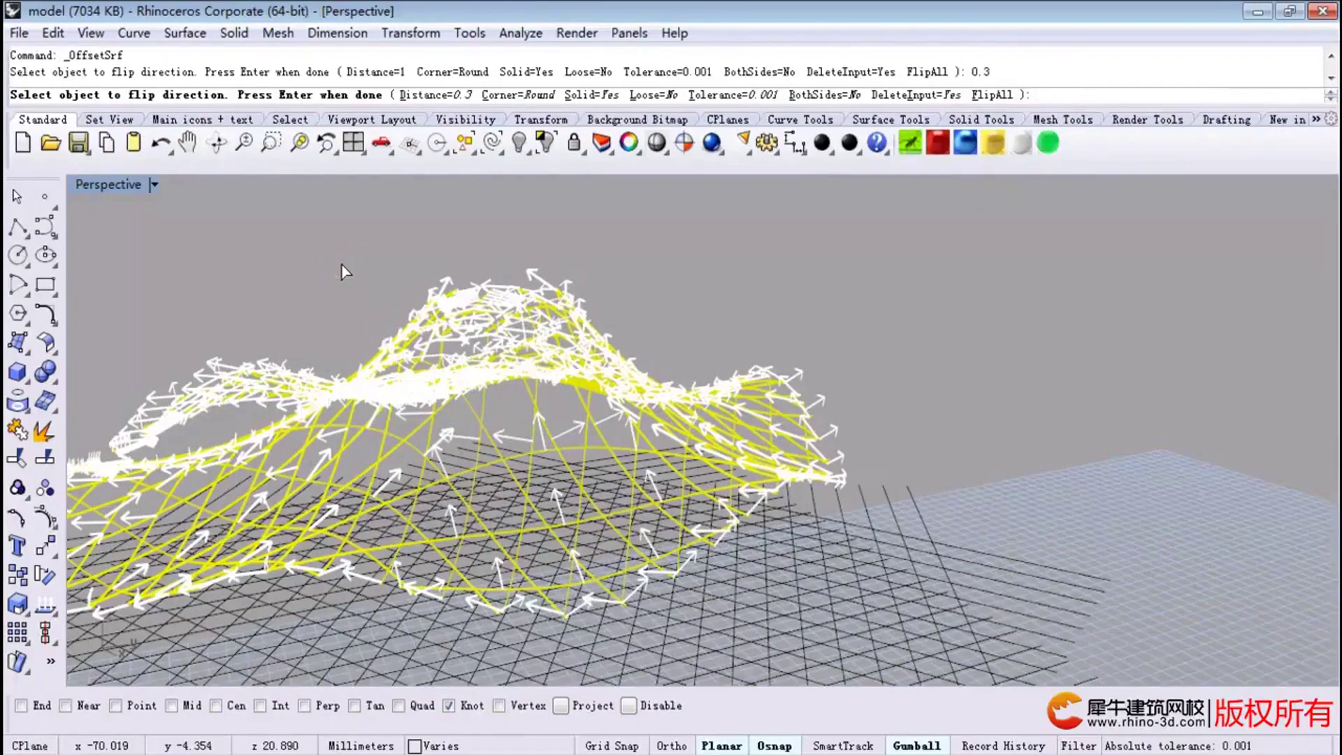
{"action": "key", "text": "Return"}
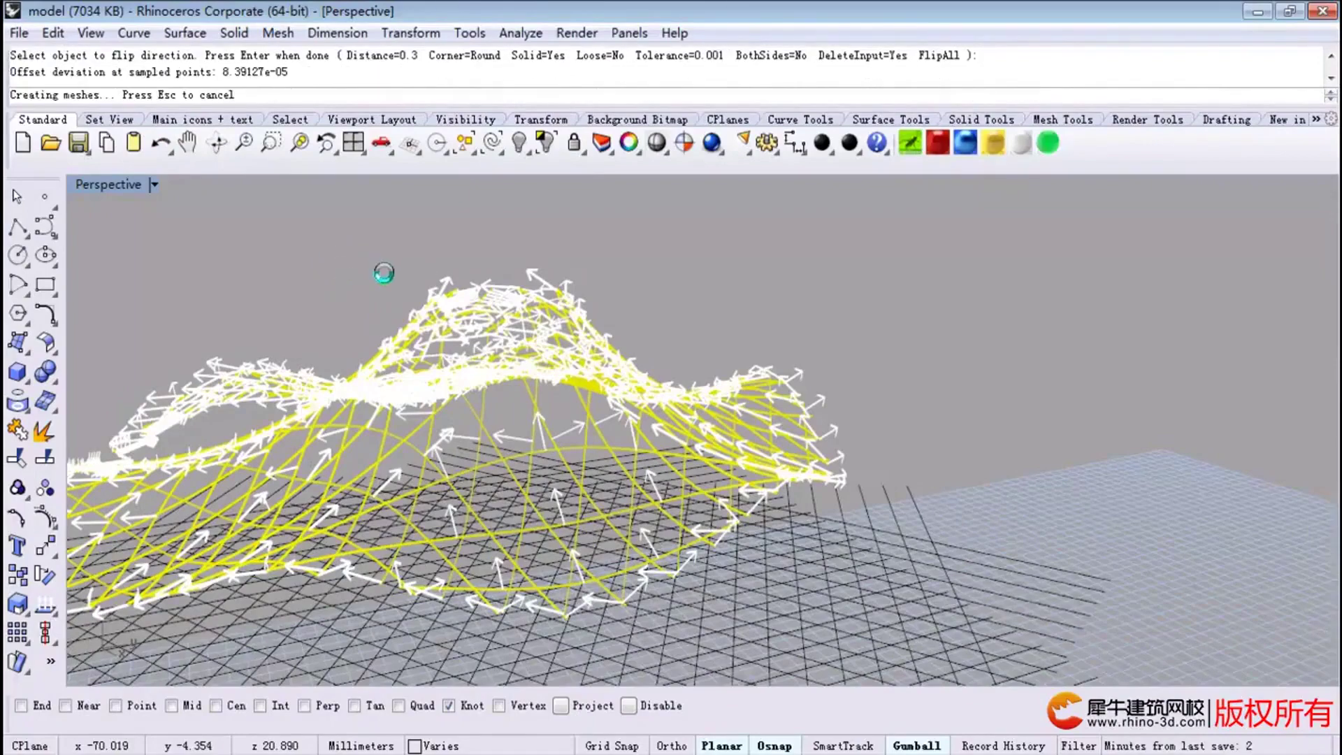
{"action": "key", "text": "Escape"}
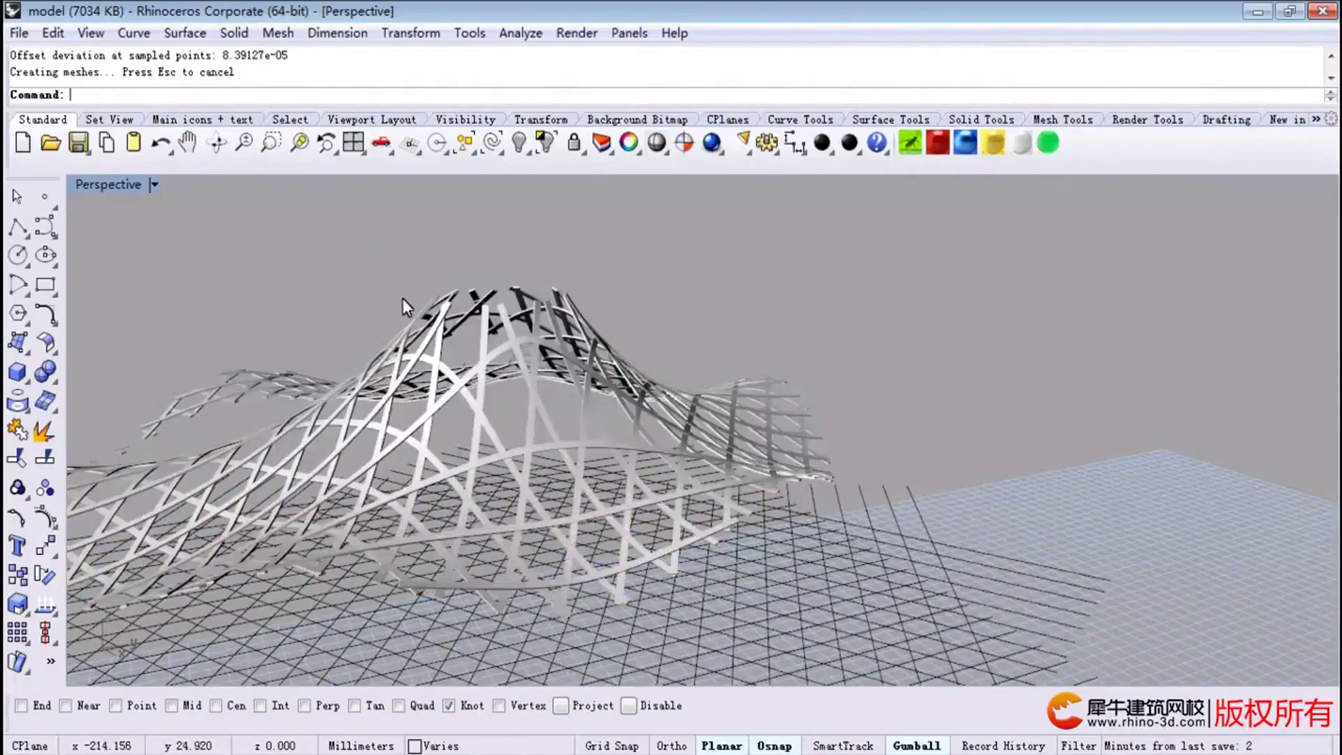
{"action": "right_click_drag", "start_coordinate": [404, 298], "coordinate": [584, 492]}
{"action": "scroll", "coordinate": [444, 513], "scroll_direction": "up", "scroll_amount": 3}
{"action": "scroll", "coordinate": [510, 338], "scroll_direction": "up", "scroll_amount": 3}
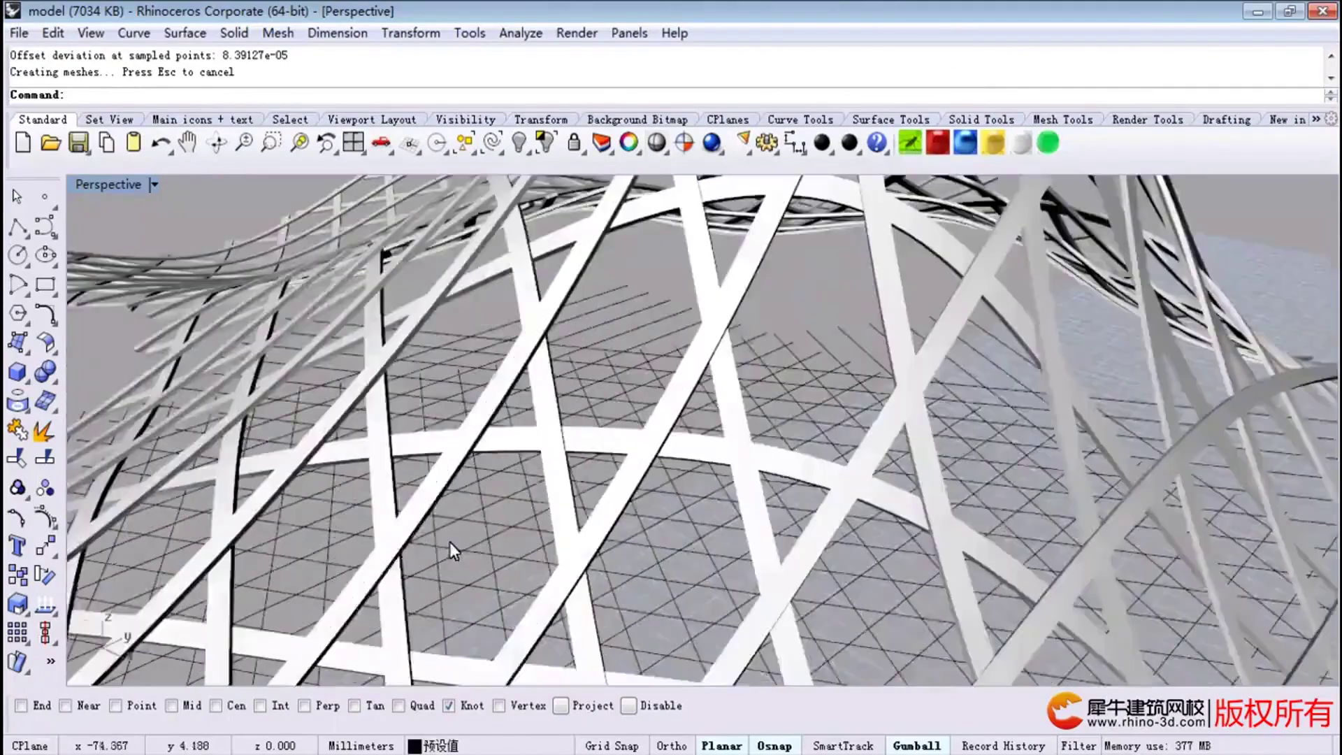
{"action": "scroll", "coordinate": [450, 541], "scroll_direction": "up", "scroll_amount": 3}
{"action": "scroll", "coordinate": [440, 498], "scroll_direction": "down", "scroll_amount": 10}
Orbit the lattice, then switch to the untitled roof-and-column model and orbit its Perspective view.
{"action": "mouse_move", "coordinate": [439, 498]}
{"action": "right_mouse_down"}
{"action": "mouse_move", "coordinate": [393, 408]}
{"action": "mouse_move", "coordinate": [428, 430]}
{"action": "right_mouse_up"}
{"action": "scroll", "coordinate": [483, 409], "scroll_direction": "down", "scroll_amount": 3}
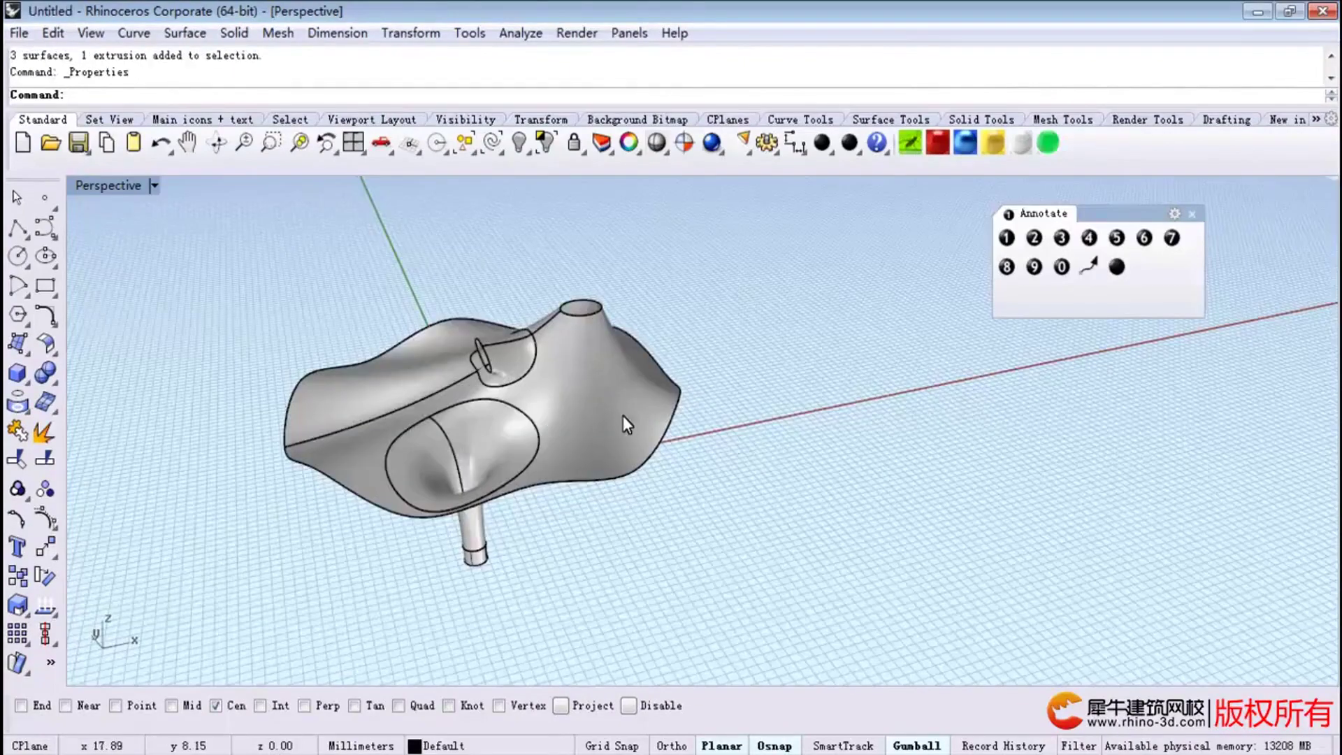
{"action": "left_click", "coordinate": [798, 441]}
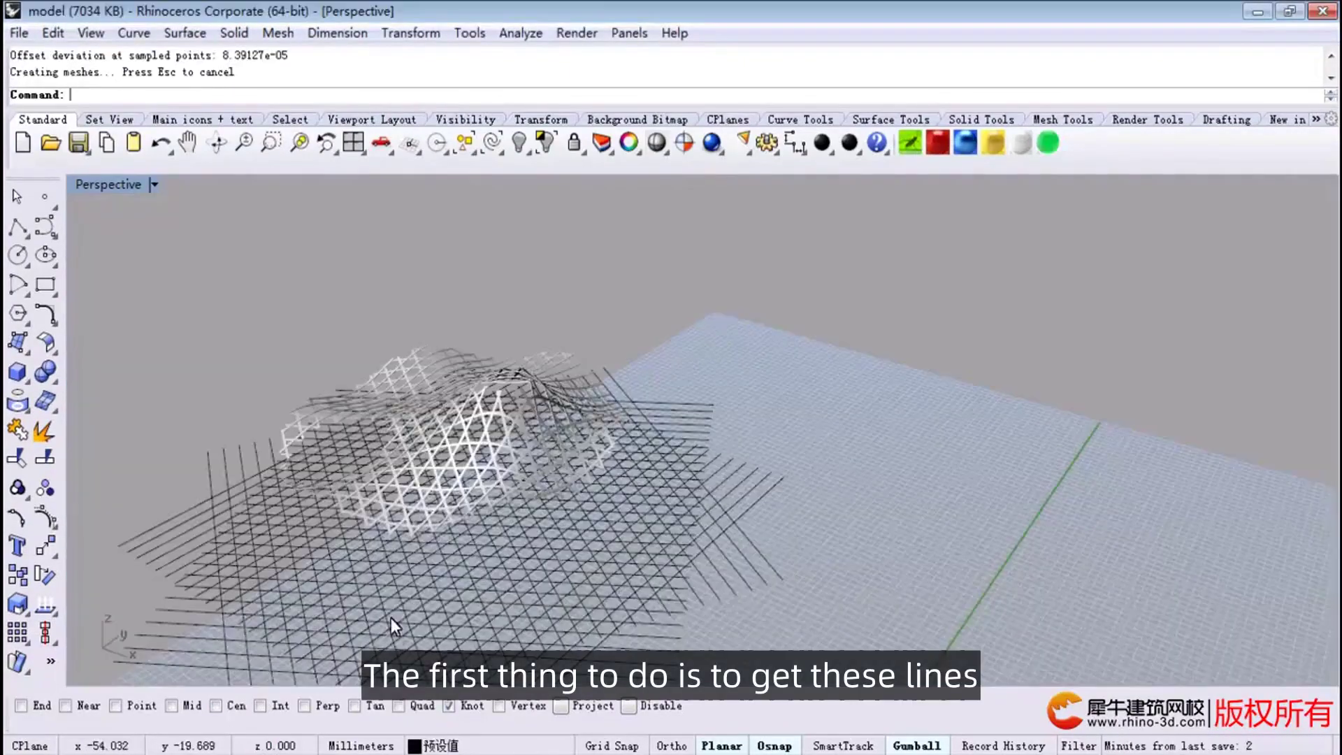
{"action": "mouse_move", "coordinate": [640, 567]}
{"action": "right_mouse_down"}
{"action": "mouse_move", "coordinate": [607, 575]}
{"action": "mouse_move", "coordinate": [606, 548]}
{"action": "right_mouse_up"}
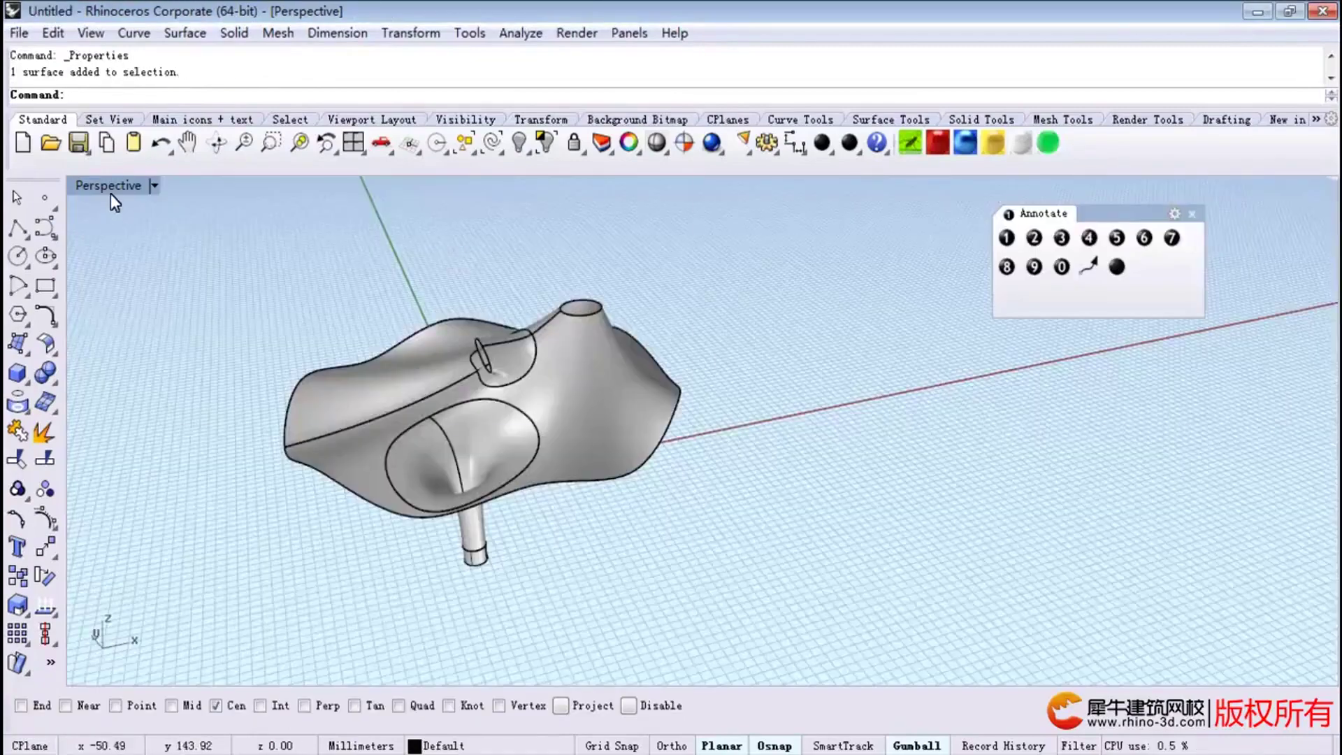
Maximize the Top view and tear off the Polygon flyout as a floating panel.
{"action": "double_click", "coordinate": [110, 194]}
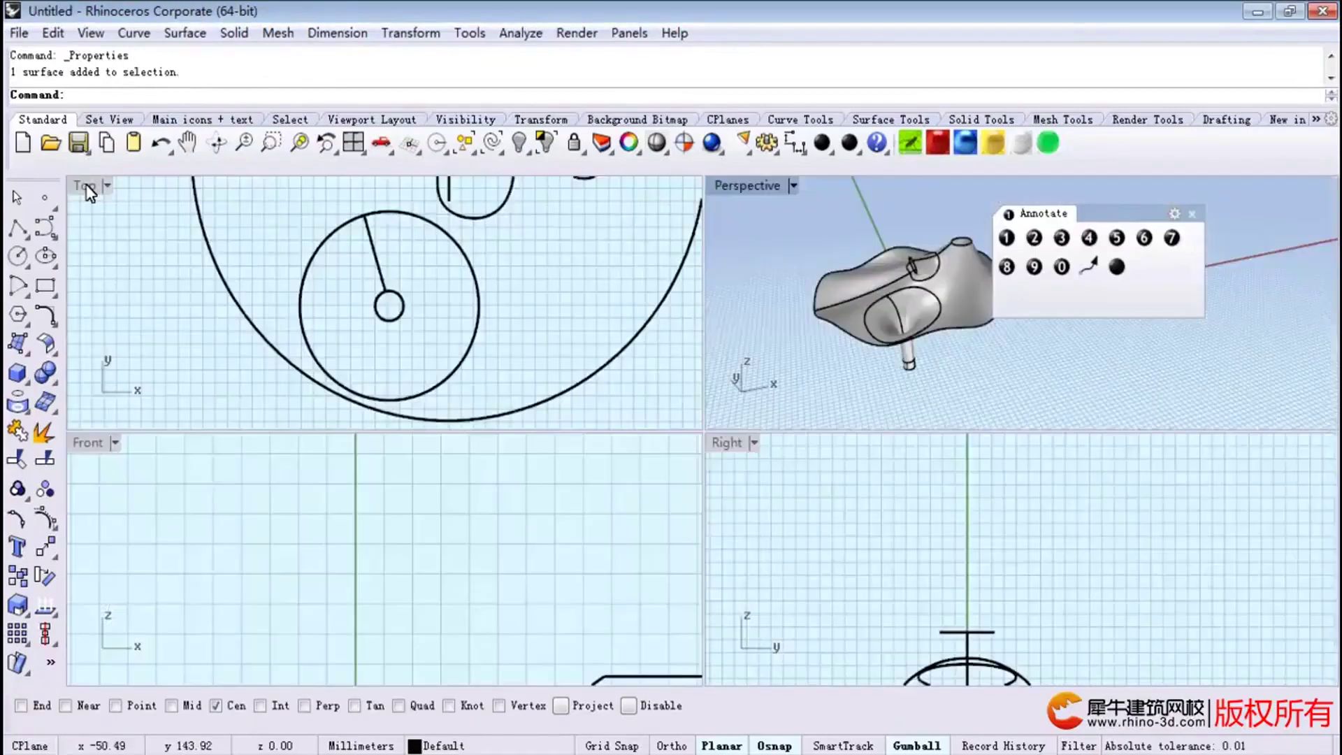
{"action": "scroll", "coordinate": [351, 467], "scroll_direction": "up", "scroll_amount": 2}
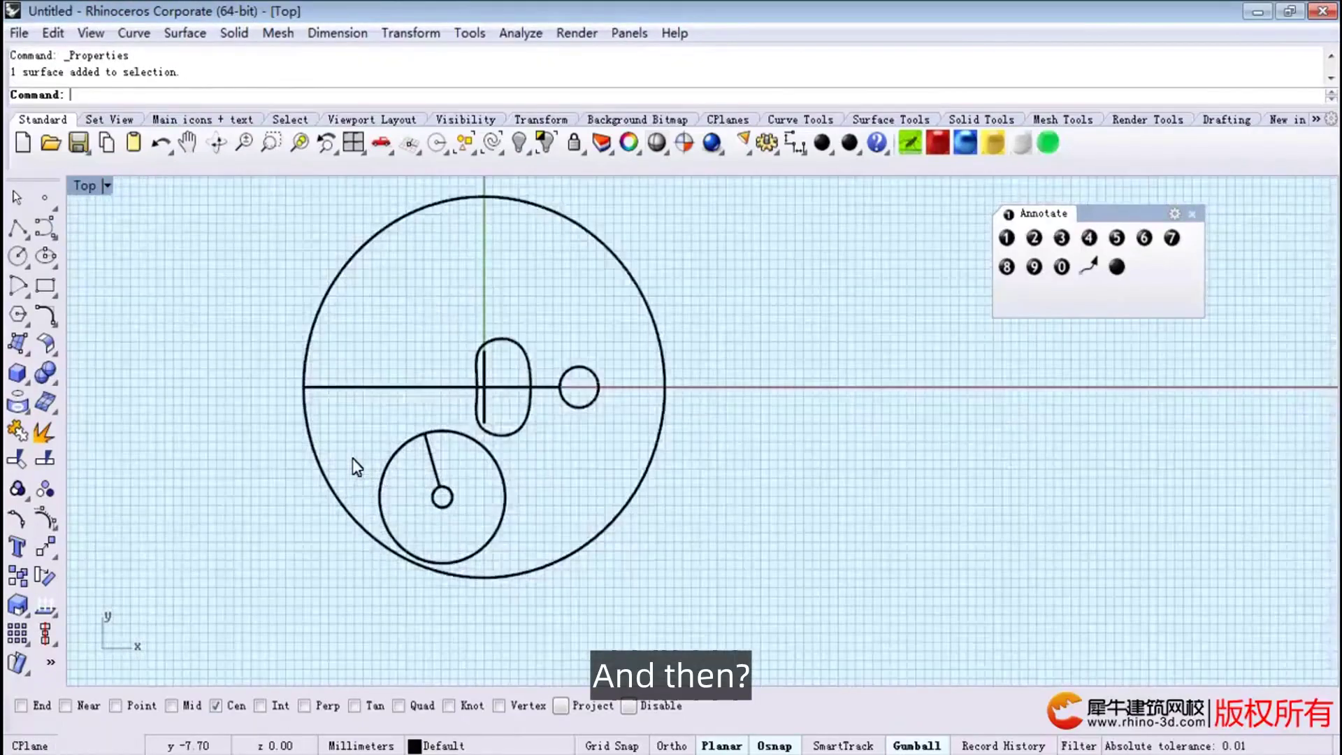
{"action": "left_click", "coordinate": [45, 291]}
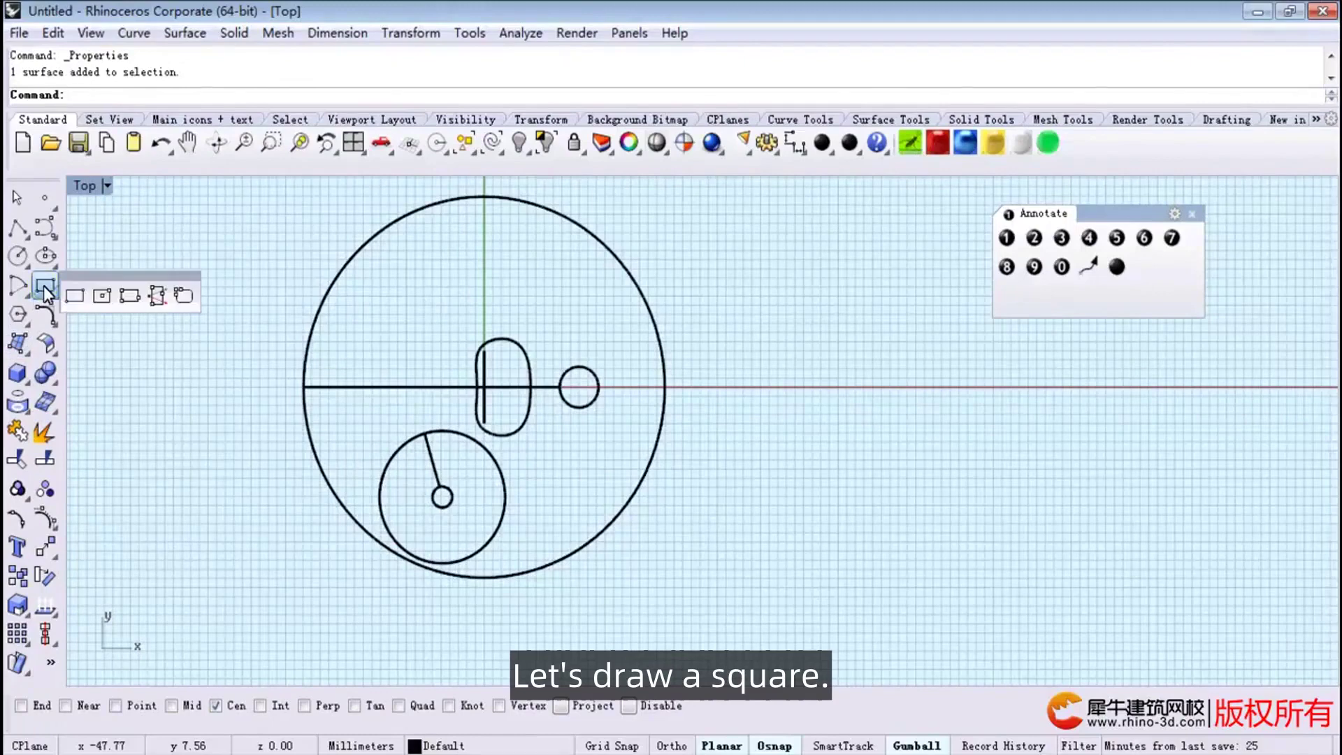
{"action": "left_click", "coordinate": [21, 348]}
{"action": "left_click", "coordinate": [18, 314]}
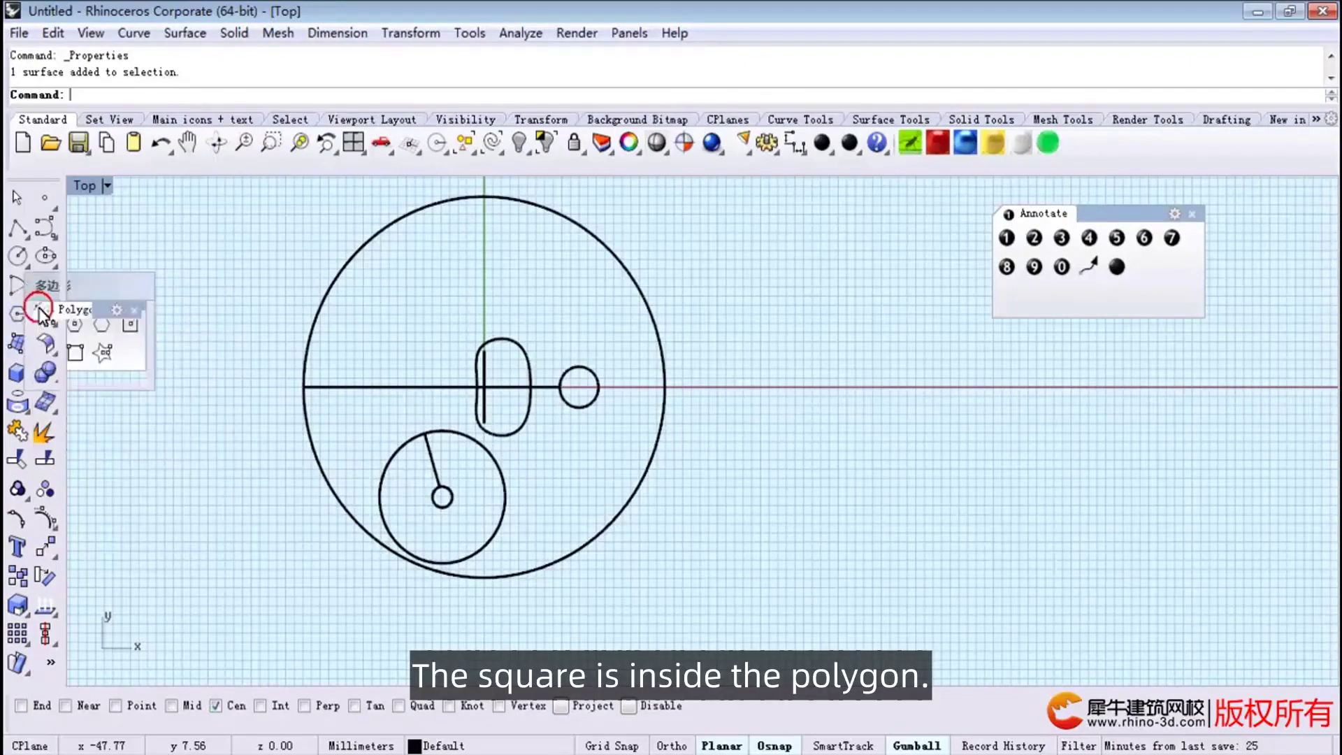
{"action": "left_click_drag", "start_coordinate": [37, 309], "coordinate": [110, 229]}
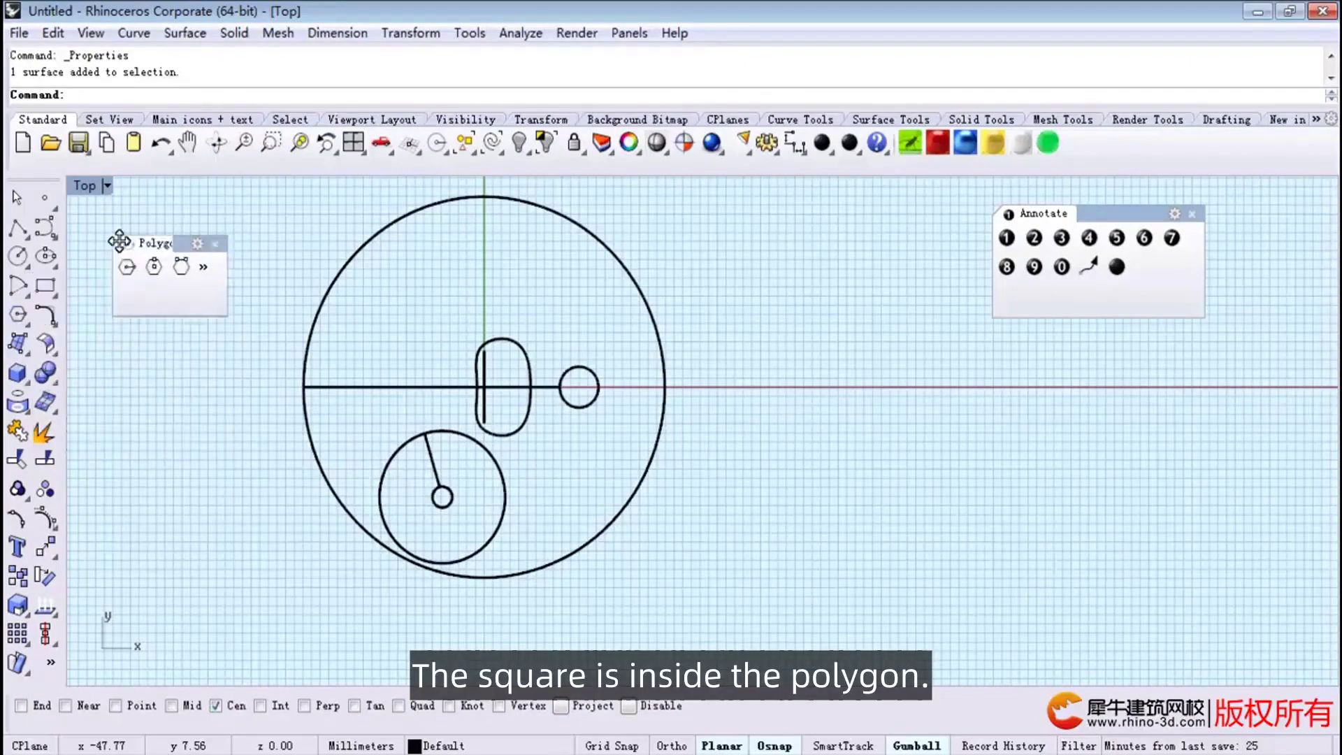
{"action": "left_click_drag", "start_coordinate": [136, 302], "coordinate": [131, 320]}
Draw a 4-sided polygon centred at the origin around the circles and explode it.
{"action": "left_click", "coordinate": [143, 282]}
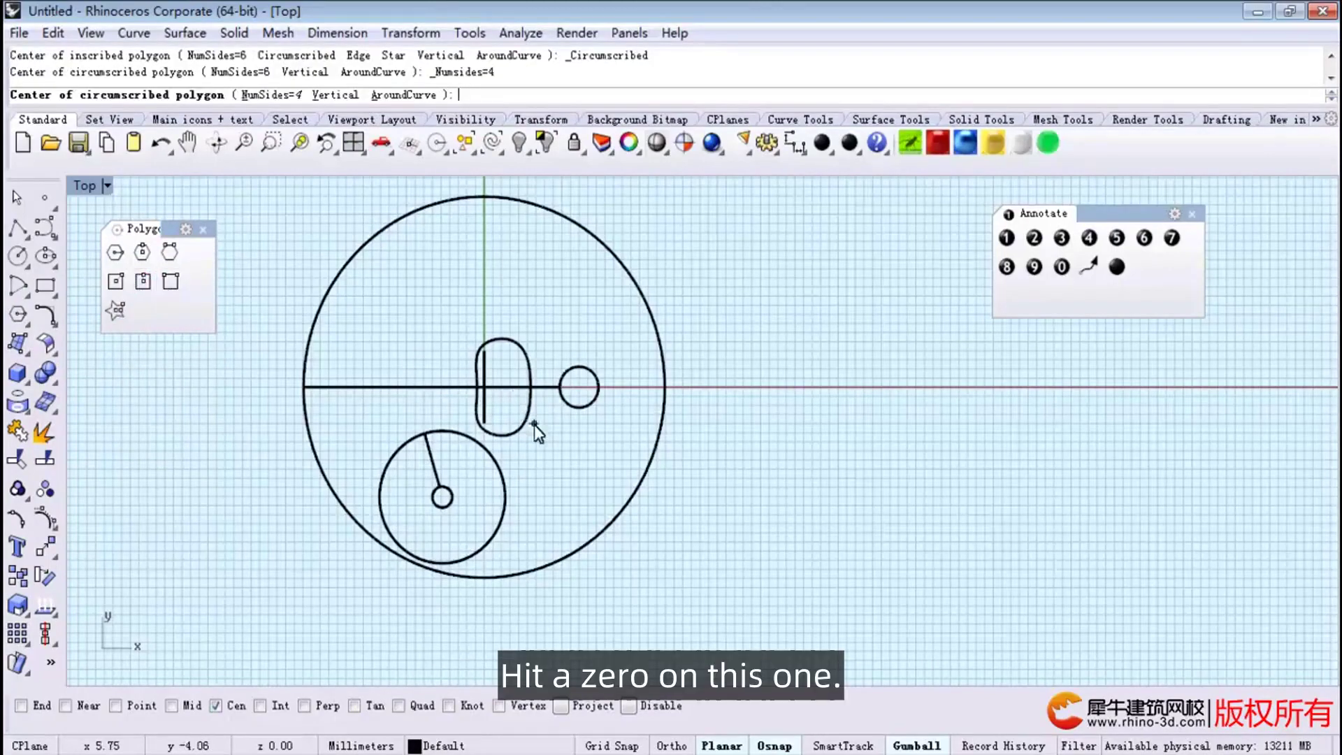
{"action": "type", "text": "0"}
{"action": "key", "text": "Return"}
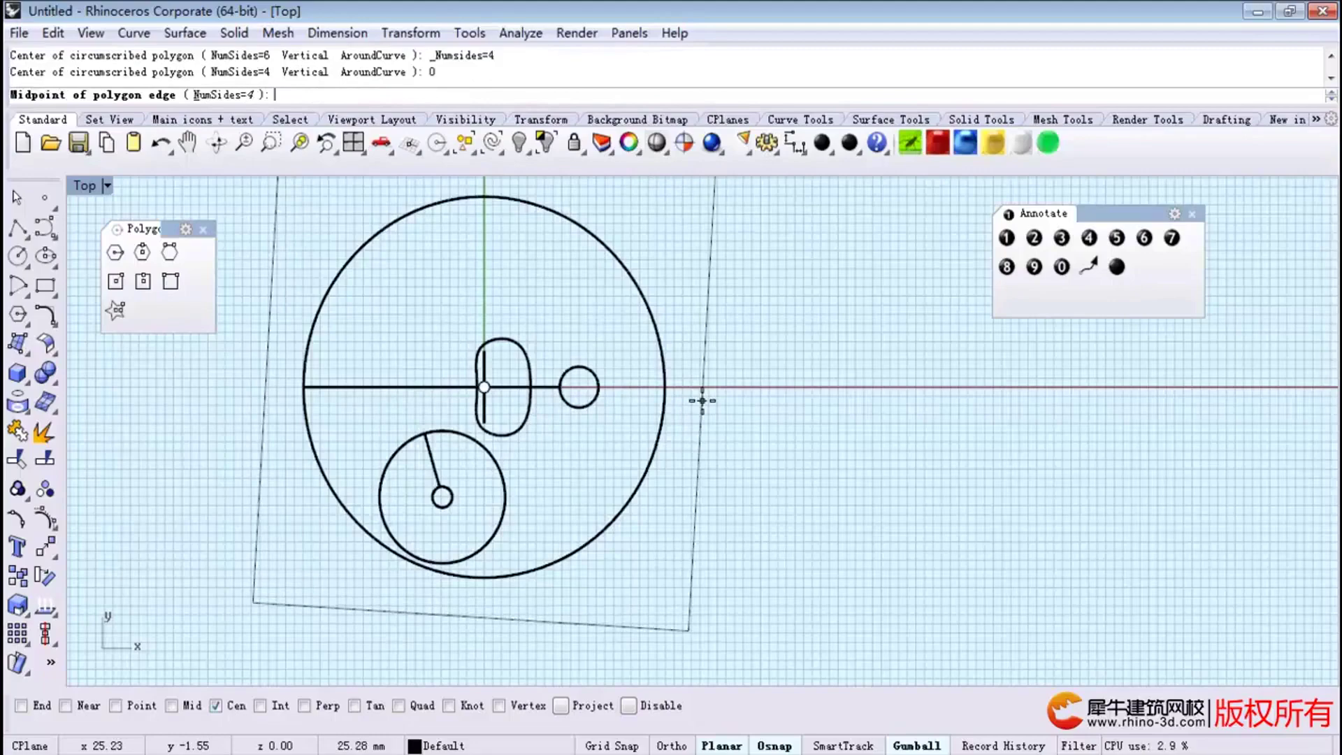
{"action": "left_click", "coordinate": [750, 394]}
{"action": "scroll", "coordinate": [750, 420], "scroll_direction": "down", "scroll_amount": 3}
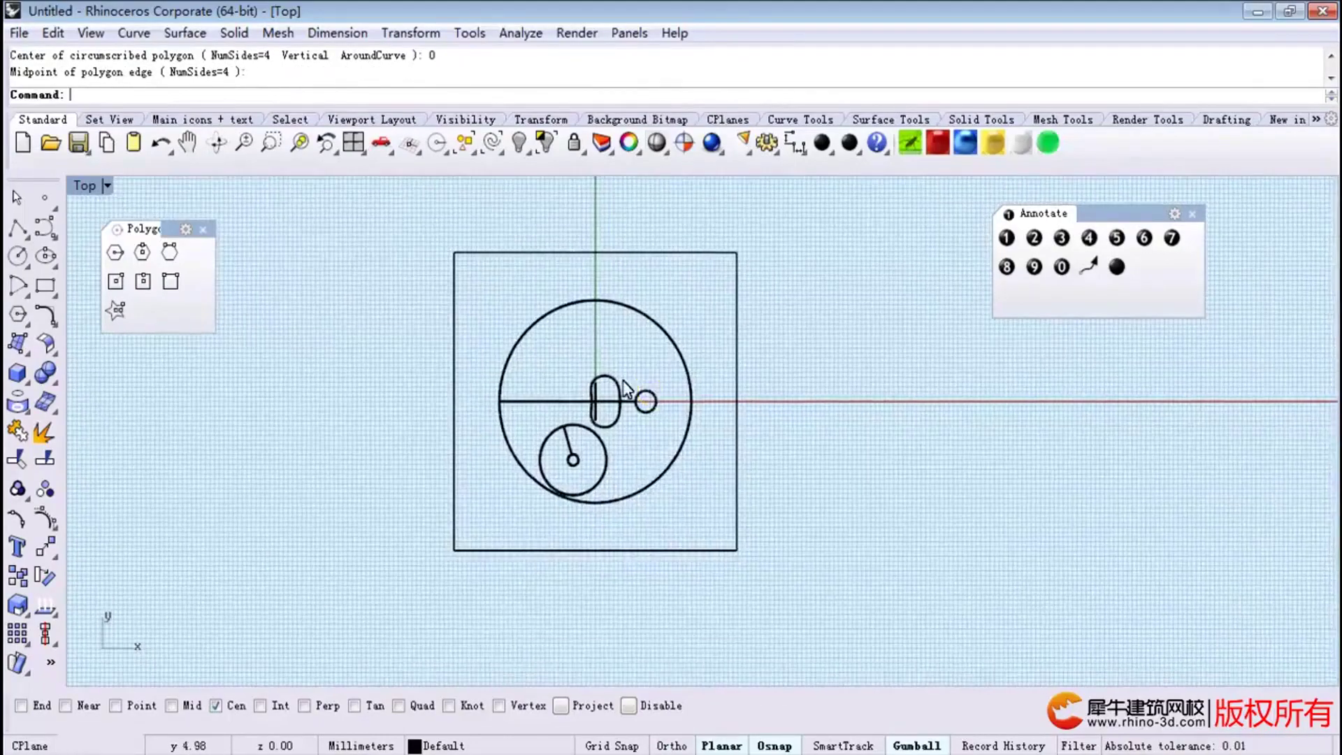
{"action": "right_click_drag", "start_coordinate": [442, 283], "coordinate": [427, 339]}
{"action": "left_click", "coordinate": [409, 331]}
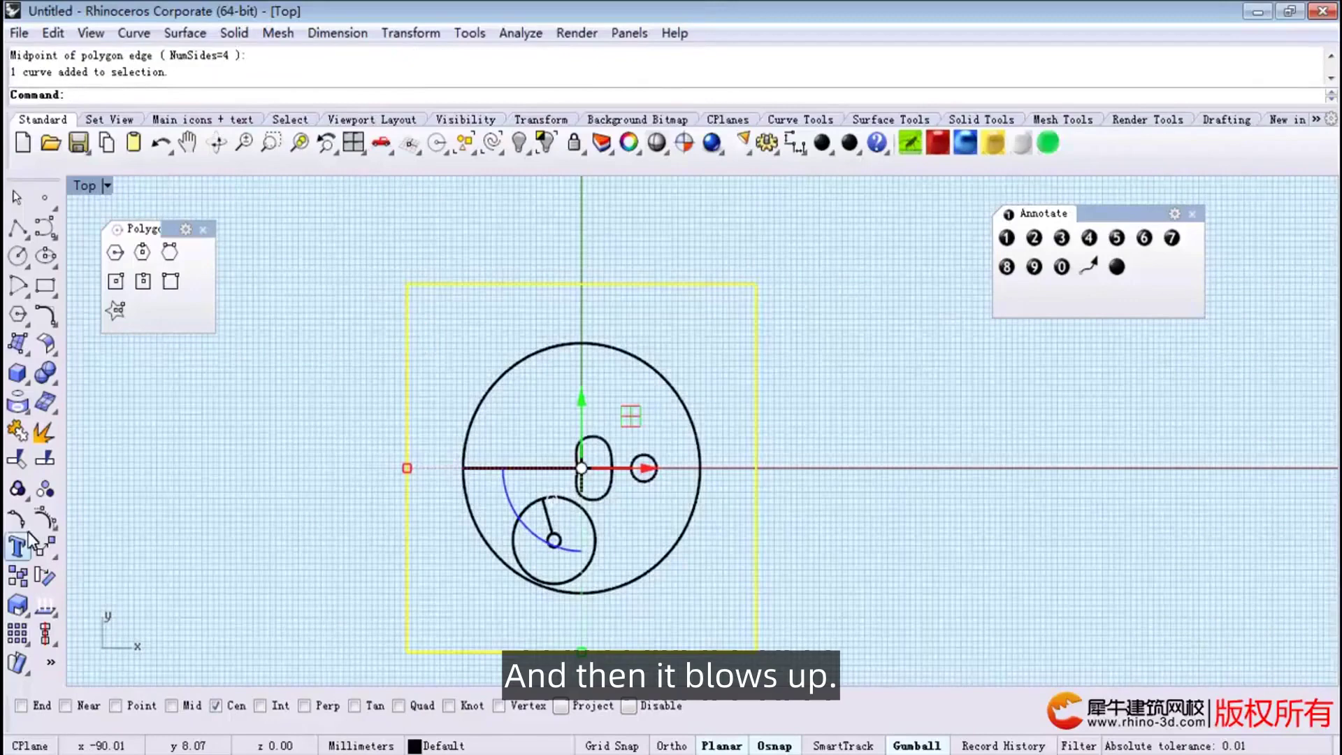
{"action": "left_click", "coordinate": [47, 467]}
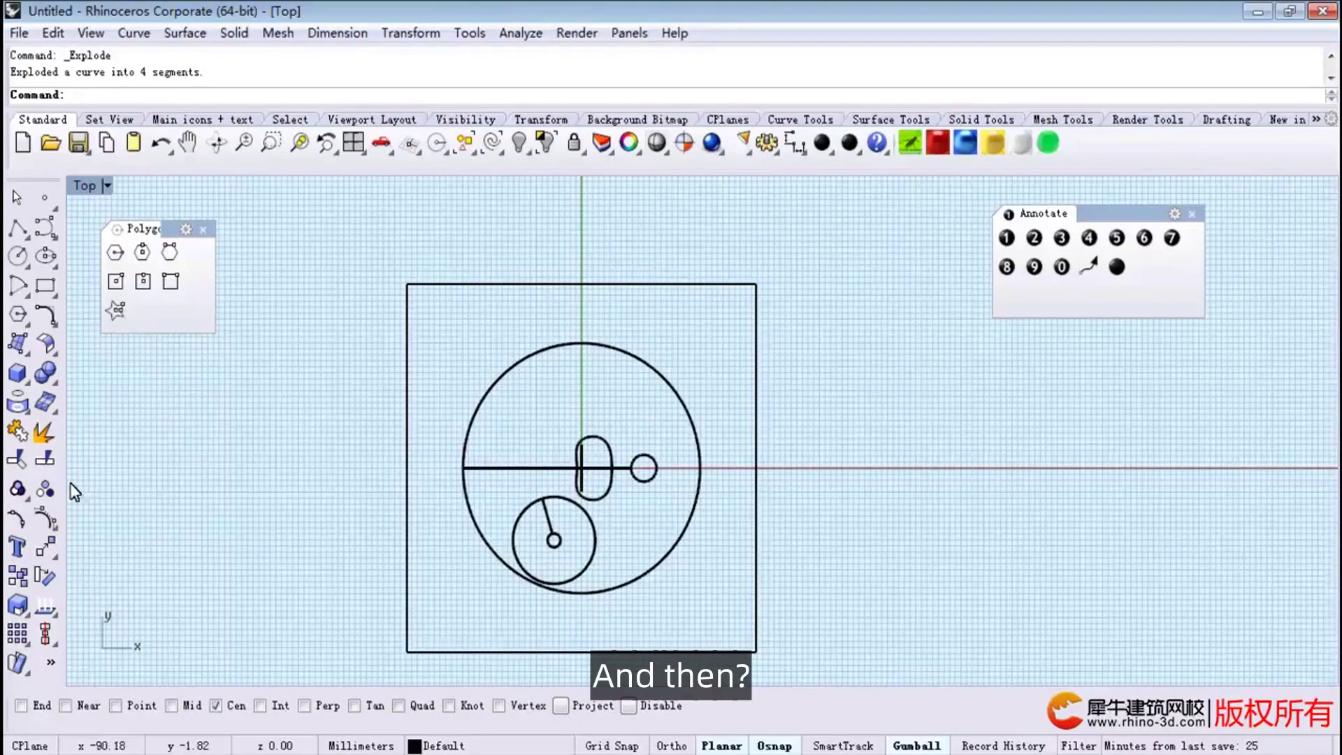
Array the square's left edge 50 times along its bottom edge with Array Along Curve.
{"action": "left_click", "coordinate": [21, 638]}
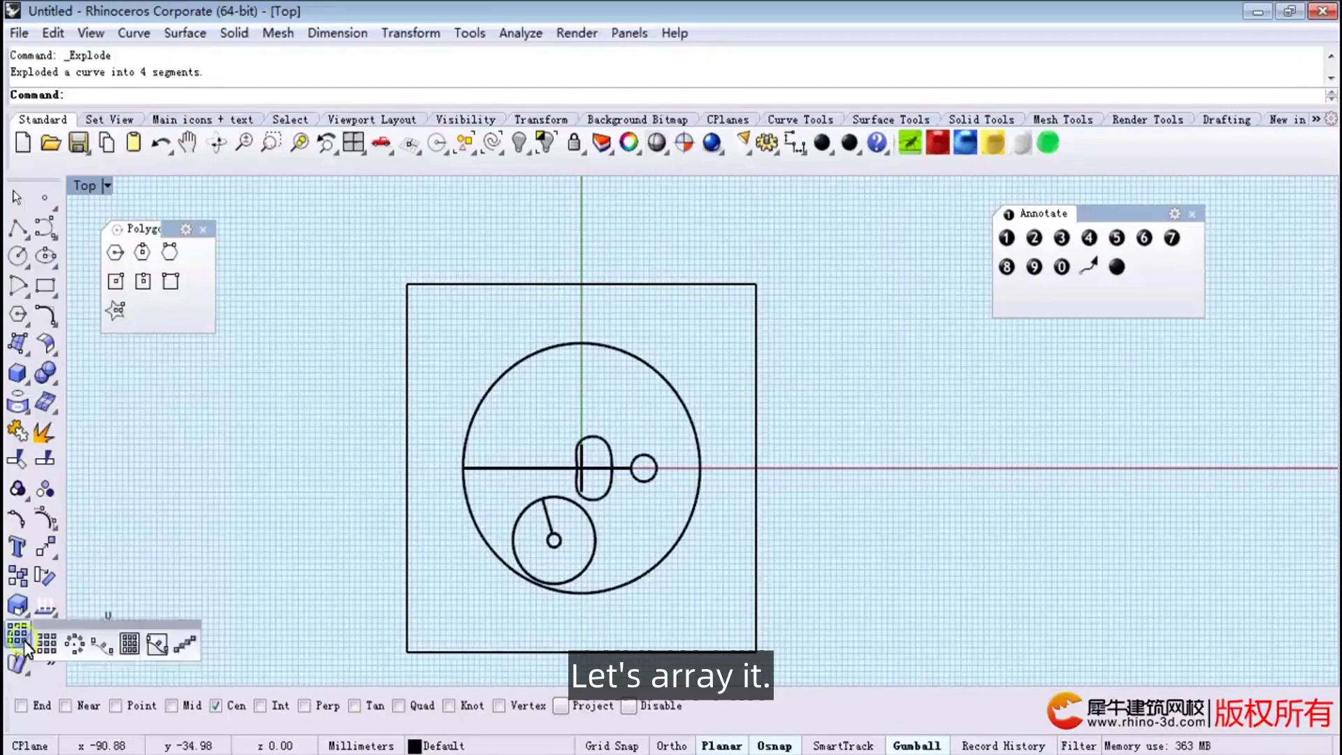
{"action": "left_click_drag", "start_coordinate": [74, 624], "coordinate": [136, 541]}
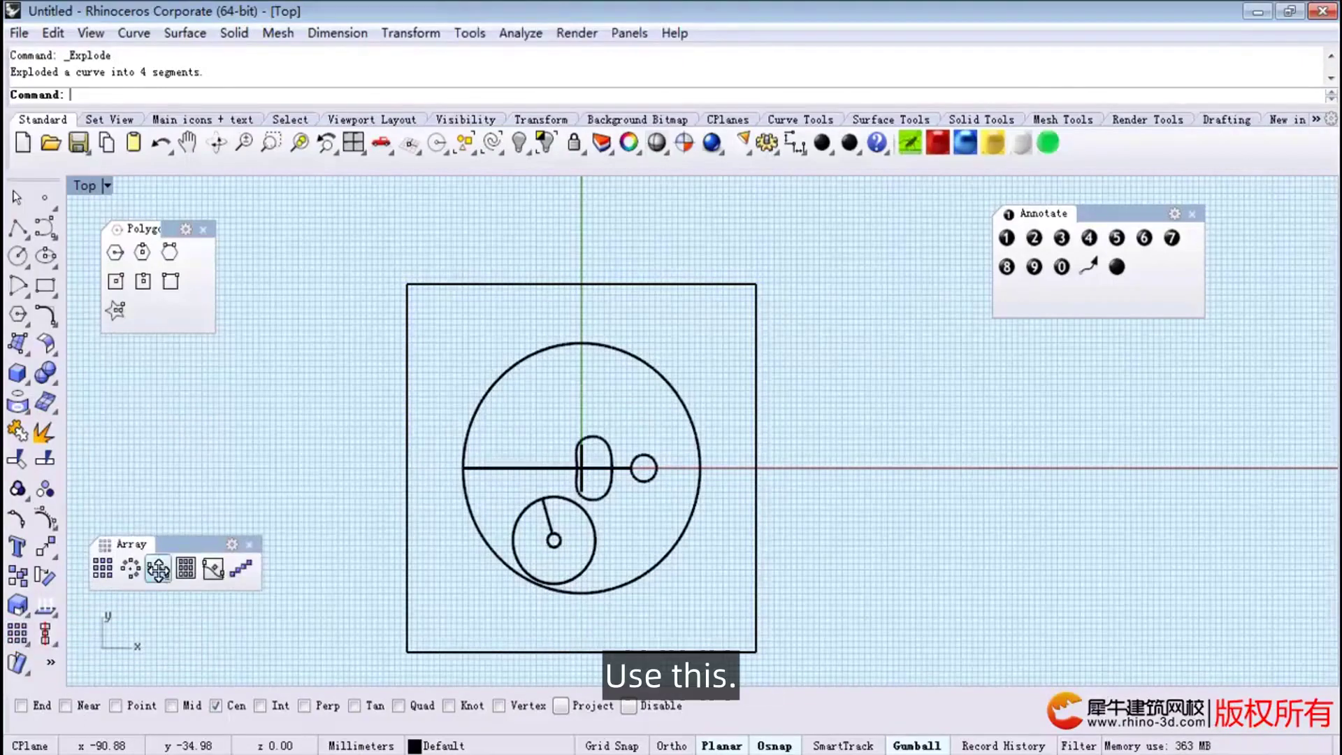
{"action": "left_click", "coordinate": [157, 570]}
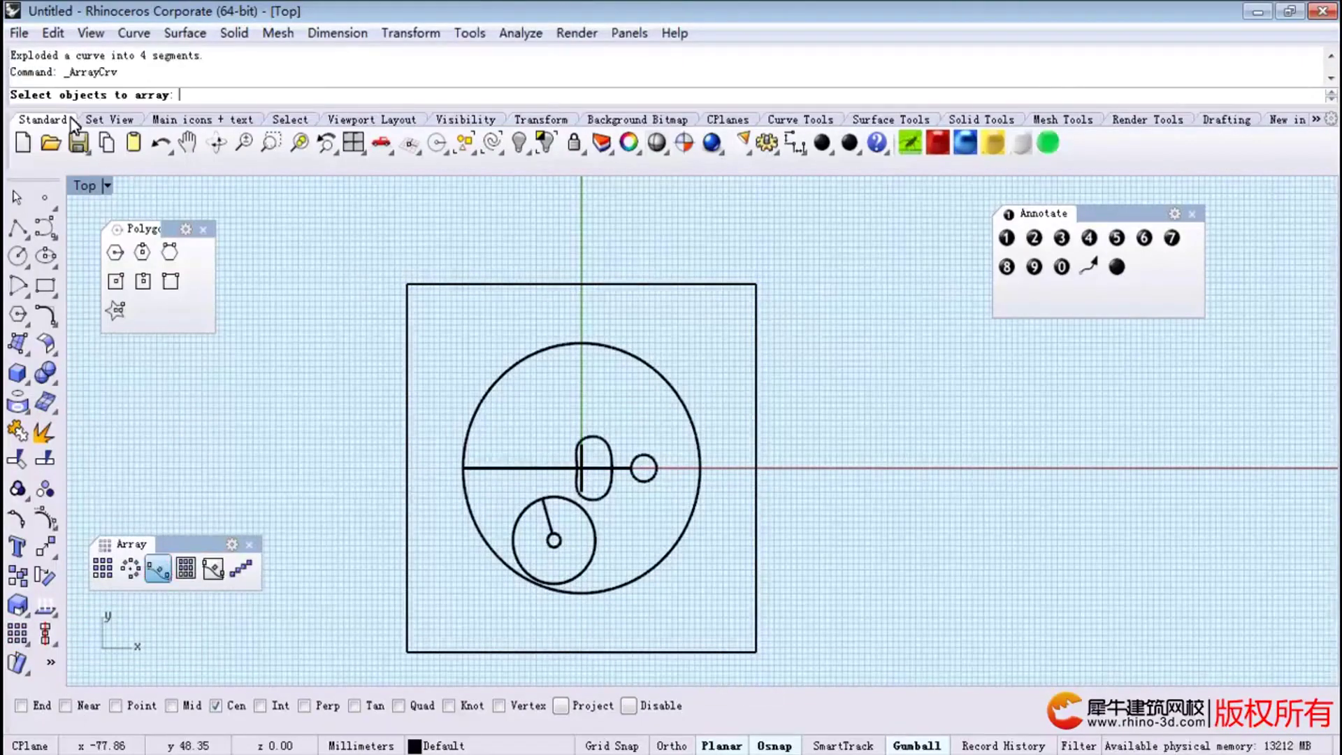
{"action": "left_click", "coordinate": [409, 308]}
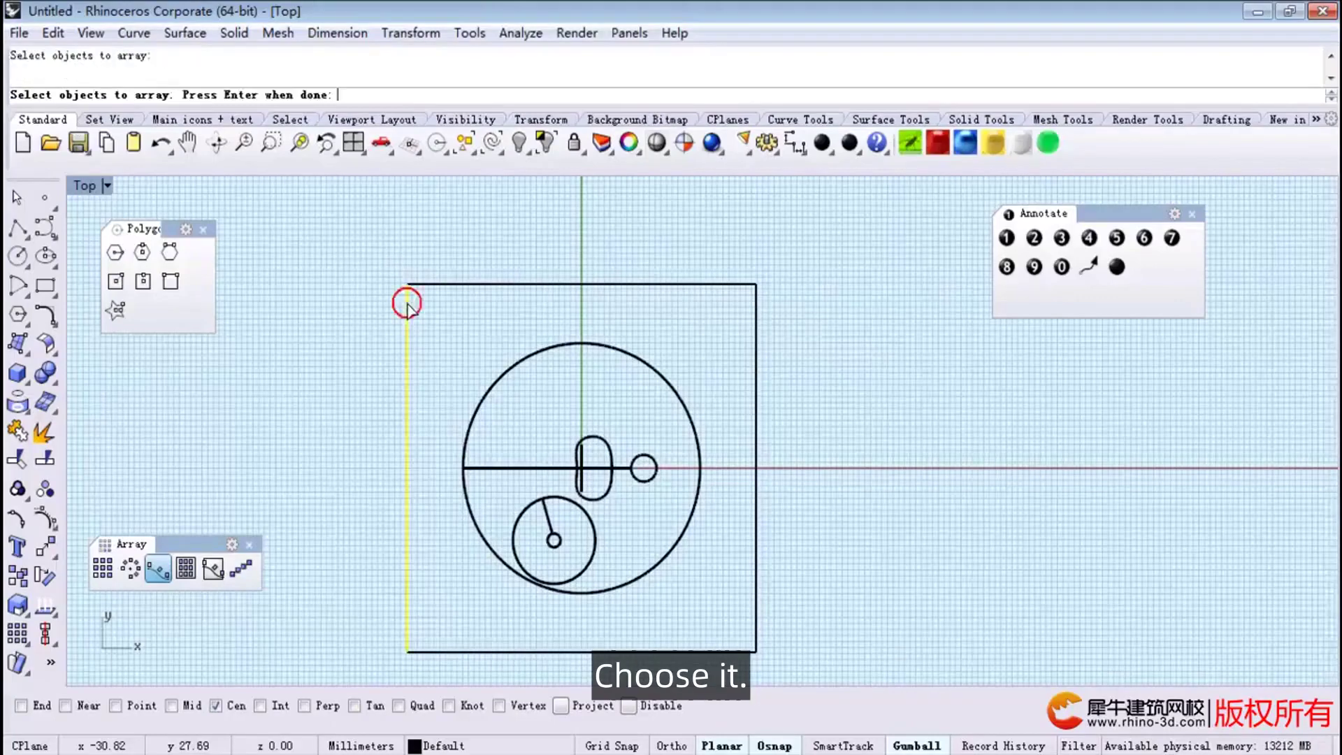
{"action": "key", "text": "Return"}
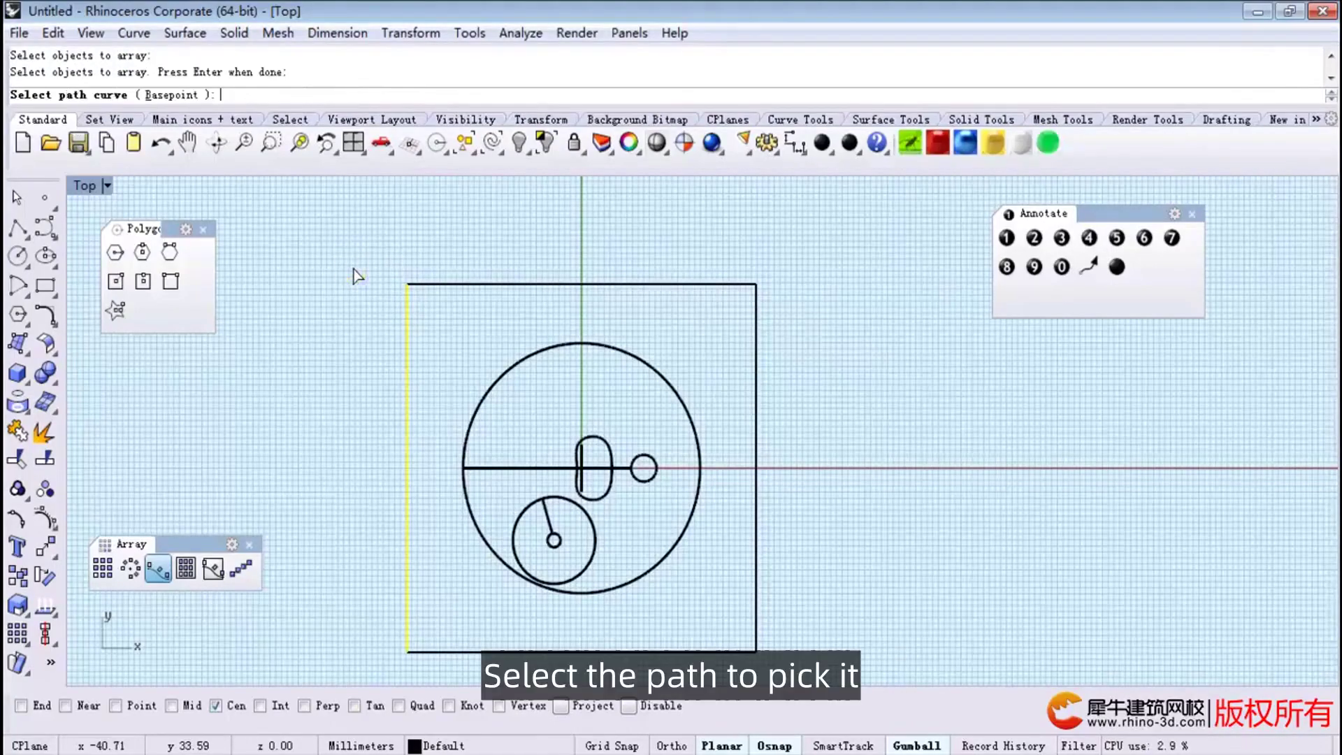
{"action": "left_click", "coordinate": [439, 286]}
{"action": "left_click_drag", "start_coordinate": [672, 275], "coordinate": [956, 332]}
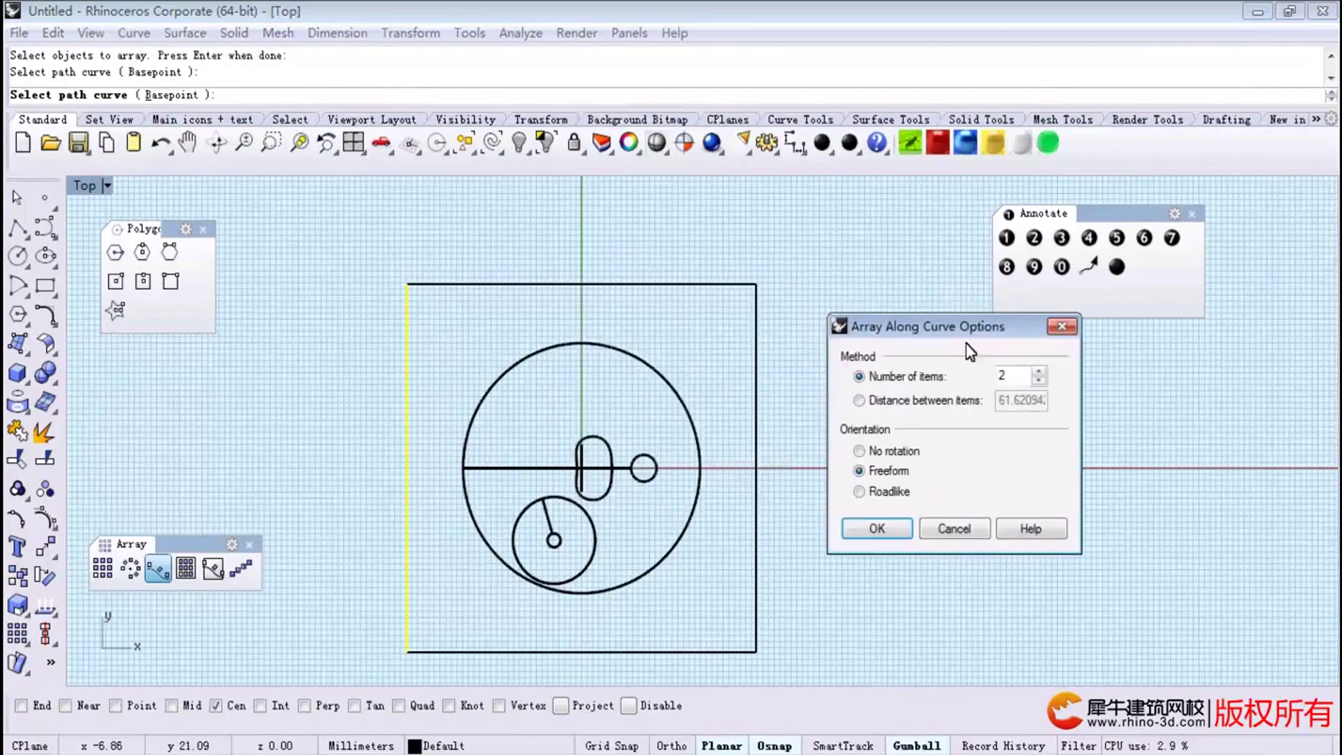
{"action": "double_click", "coordinate": [1010, 375]}
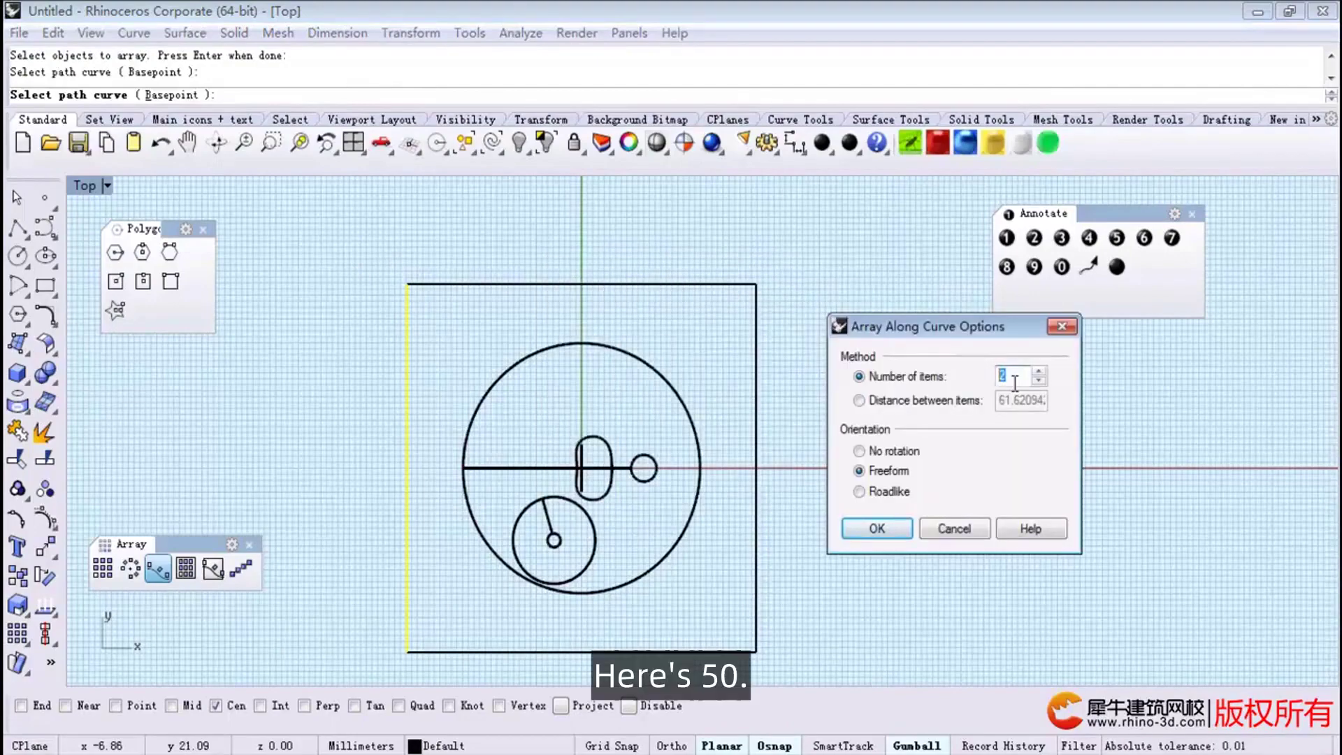
{"action": "type", "text": "50"}
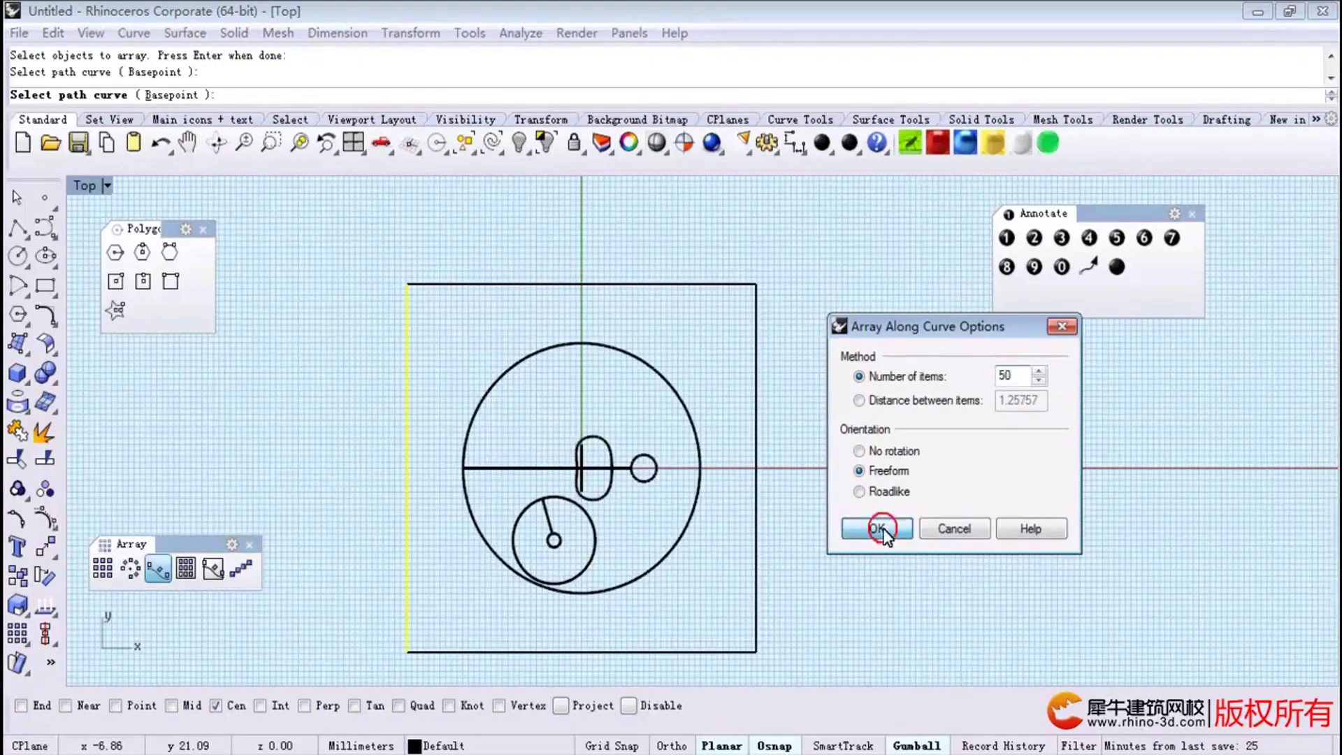
{"action": "left_click", "coordinate": [876, 529]}
{"action": "scroll", "coordinate": [566, 333], "scroll_direction": "up", "scroll_amount": 2}
{"action": "scroll", "coordinate": [608, 420], "scroll_direction": "up", "scroll_amount": 2}
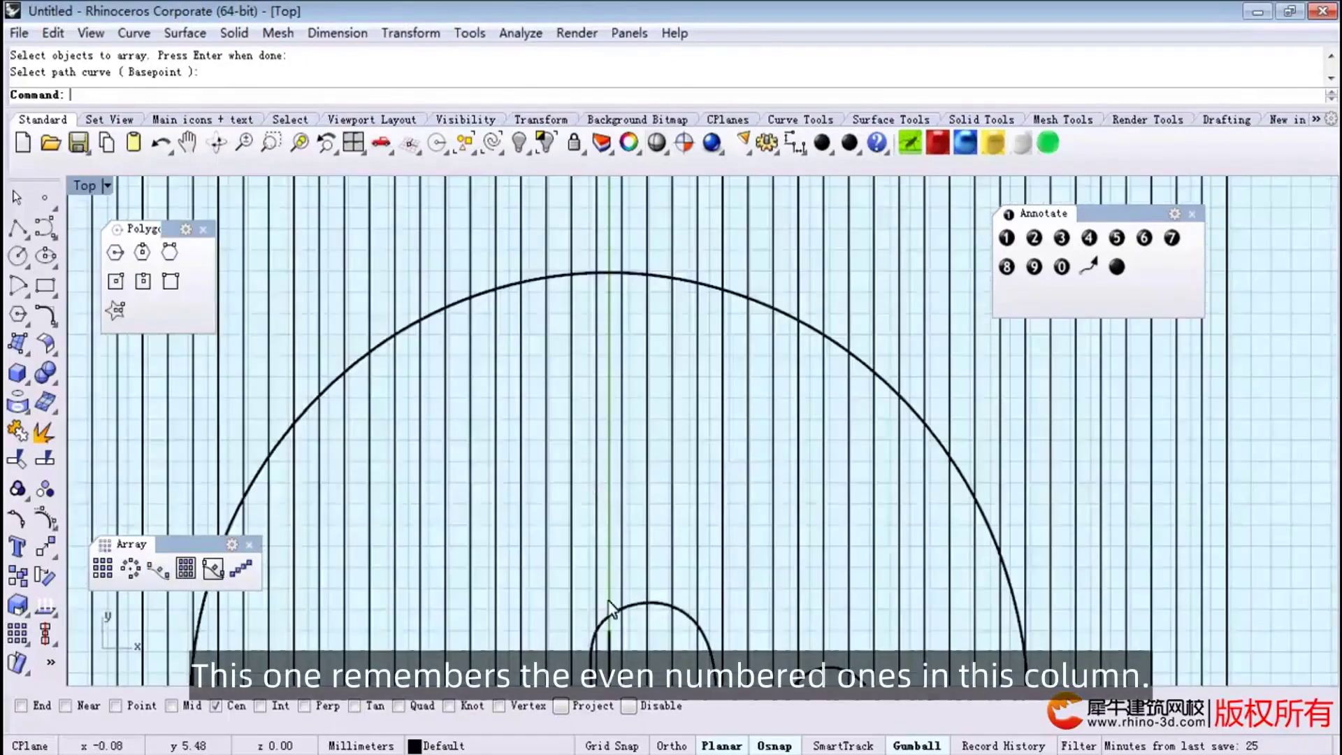
{"action": "scroll", "coordinate": [613, 598], "scroll_direction": "up", "scroll_amount": 1}
{"action": "scroll", "coordinate": [613, 597], "scroll_direction": "up", "scroll_amount": 2}
{"action": "scroll", "coordinate": [593, 555], "scroll_direction": "up", "scroll_amount": 2}
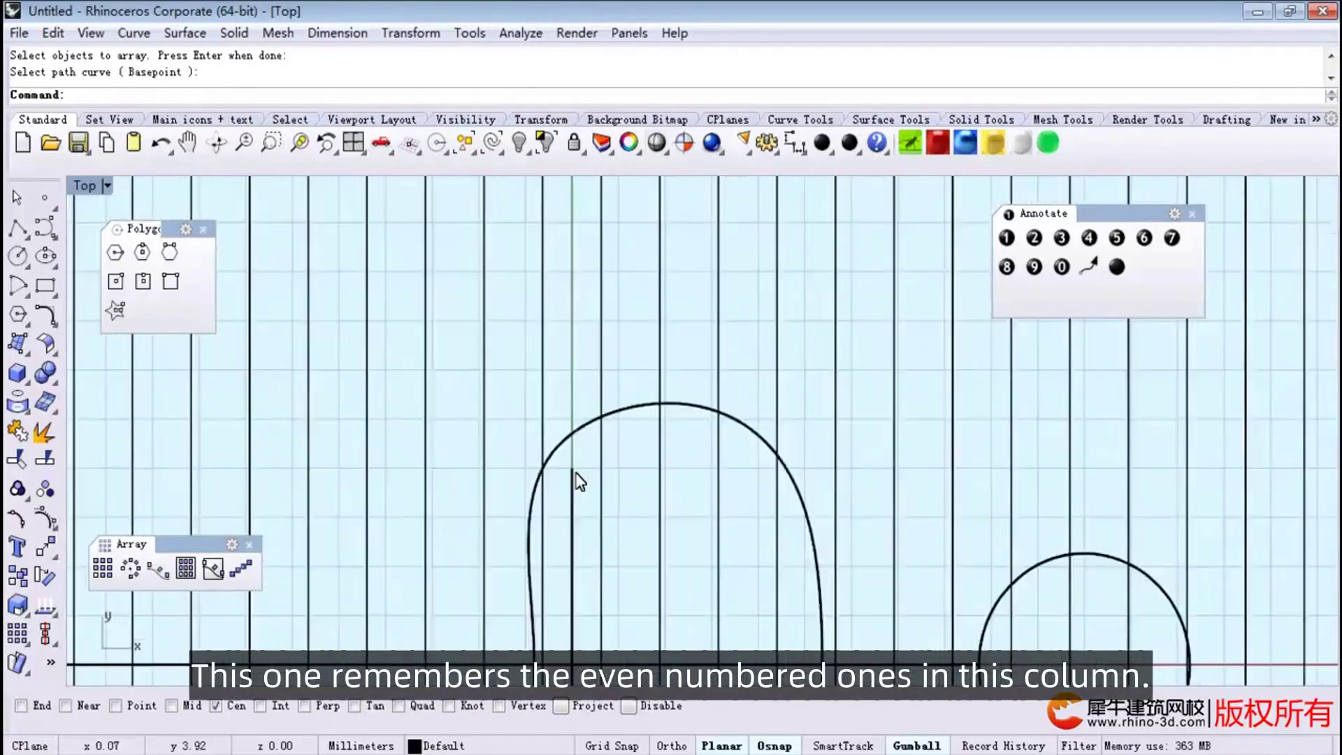
{"action": "scroll", "coordinate": [541, 380], "scroll_direction": "down", "scroll_amount": 2}
{"action": "scroll", "coordinate": [556, 336], "scroll_direction": "up", "scroll_amount": 1}
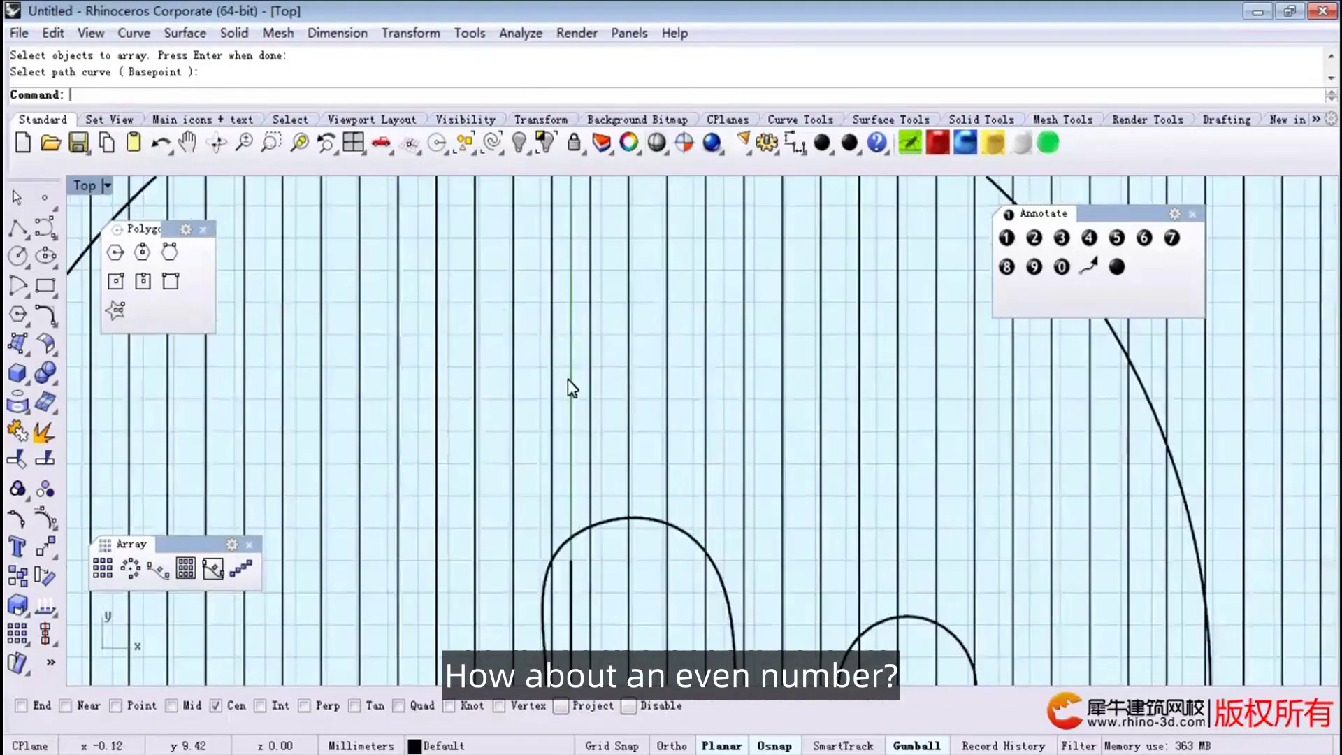
{"action": "scroll", "coordinate": [567, 379], "scroll_direction": "up", "scroll_amount": 1}
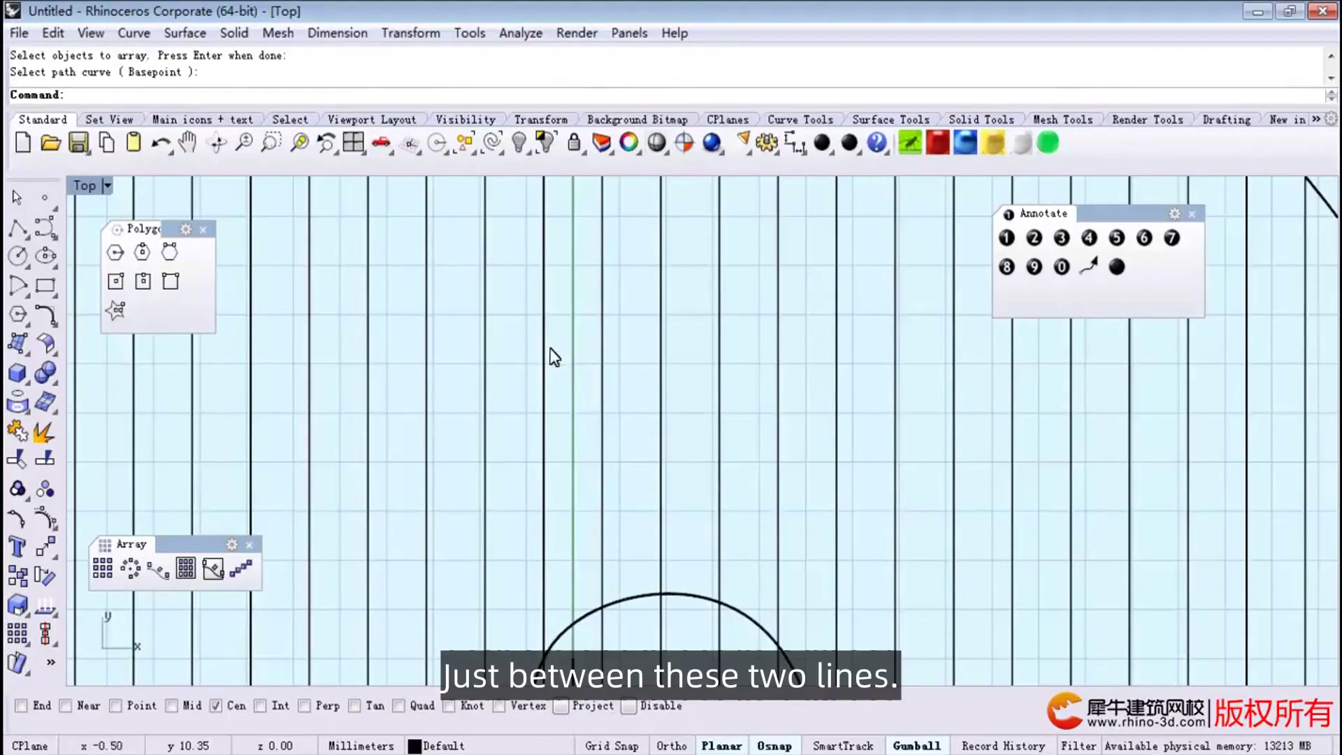
{"action": "scroll", "coordinate": [515, 359], "scroll_direction": "down", "scroll_amount": 3}
{"action": "scroll", "coordinate": [493, 351], "scroll_direction": "down", "scroll_amount": 4}
{"action": "scroll", "coordinate": [640, 330], "scroll_direction": "up", "scroll_amount": 1}
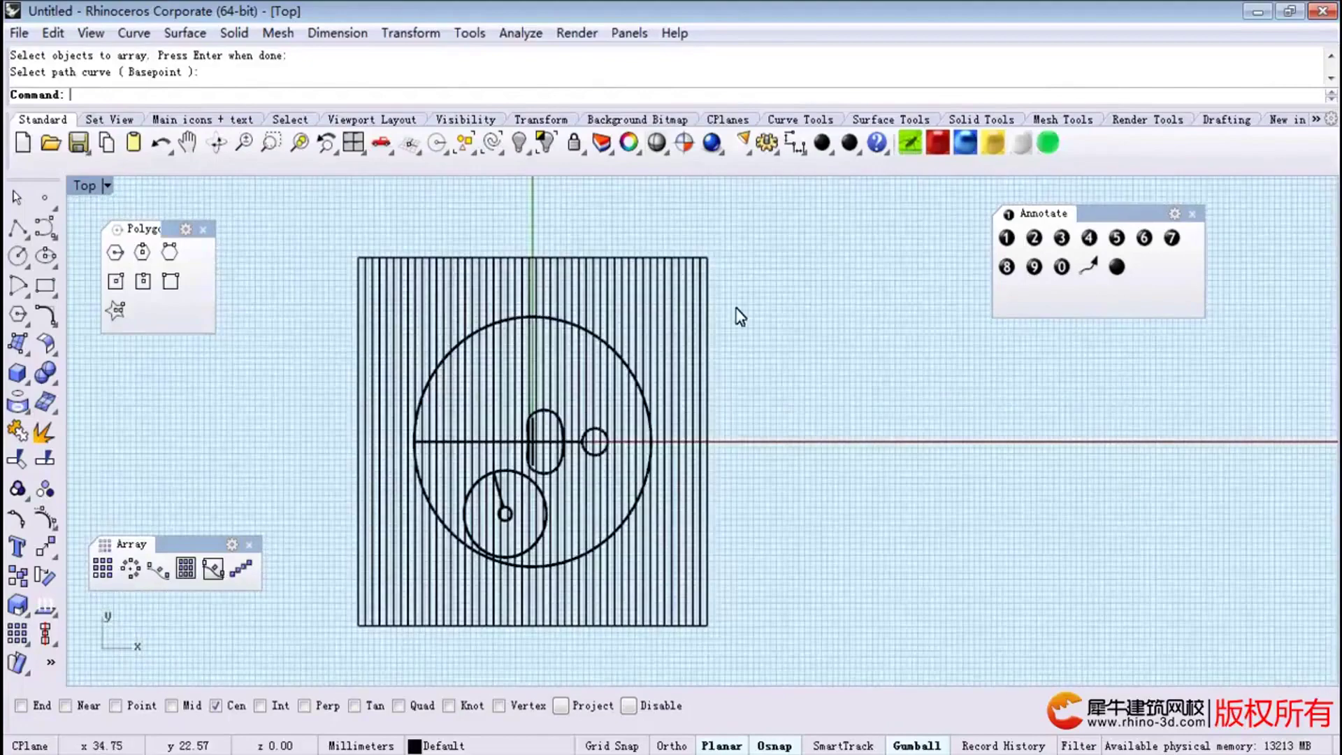
{"action": "left_click_drag", "start_coordinate": [421, 295], "coordinate": [307, 302]}
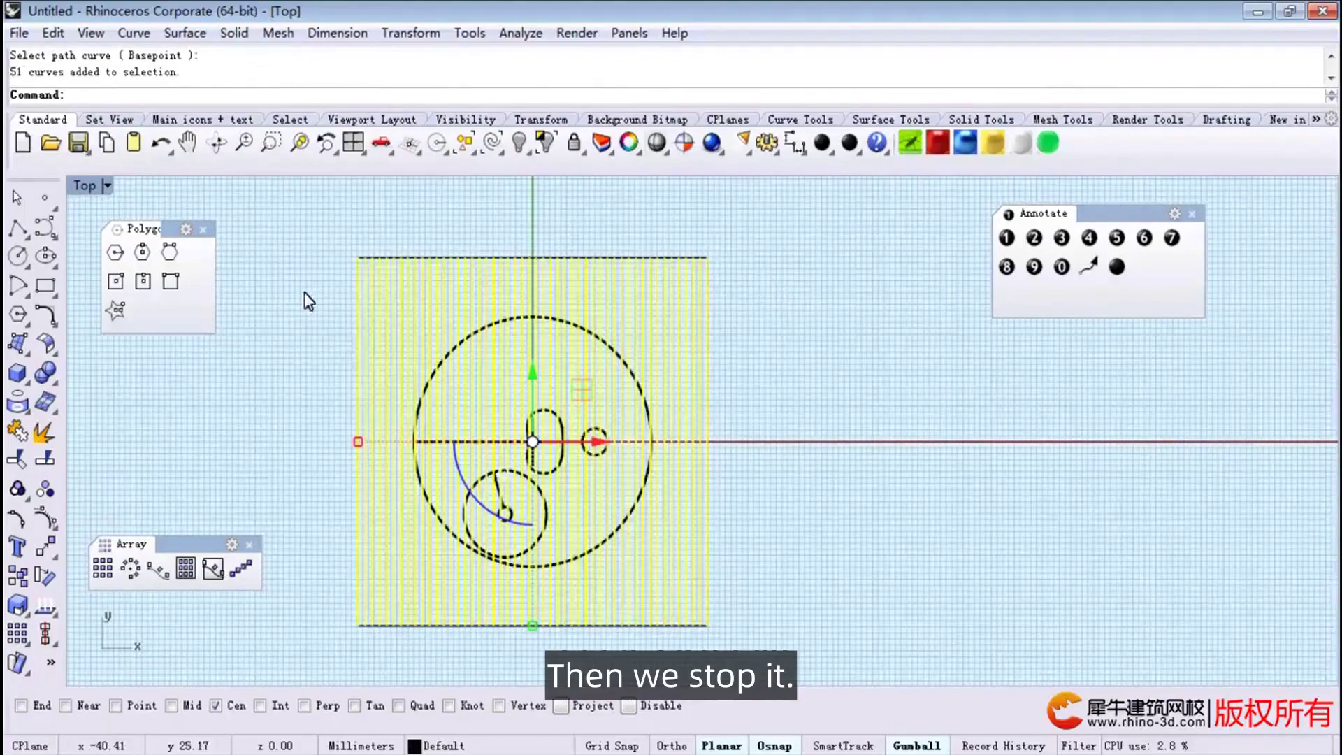
Group the vertical lines and delete the square's top and bottom edges.
{"action": "left_click", "coordinate": [18, 489]}
{"action": "left_click", "coordinate": [315, 196]}
{"action": "left_click_drag", "start_coordinate": [315, 197], "coordinate": [826, 313]}
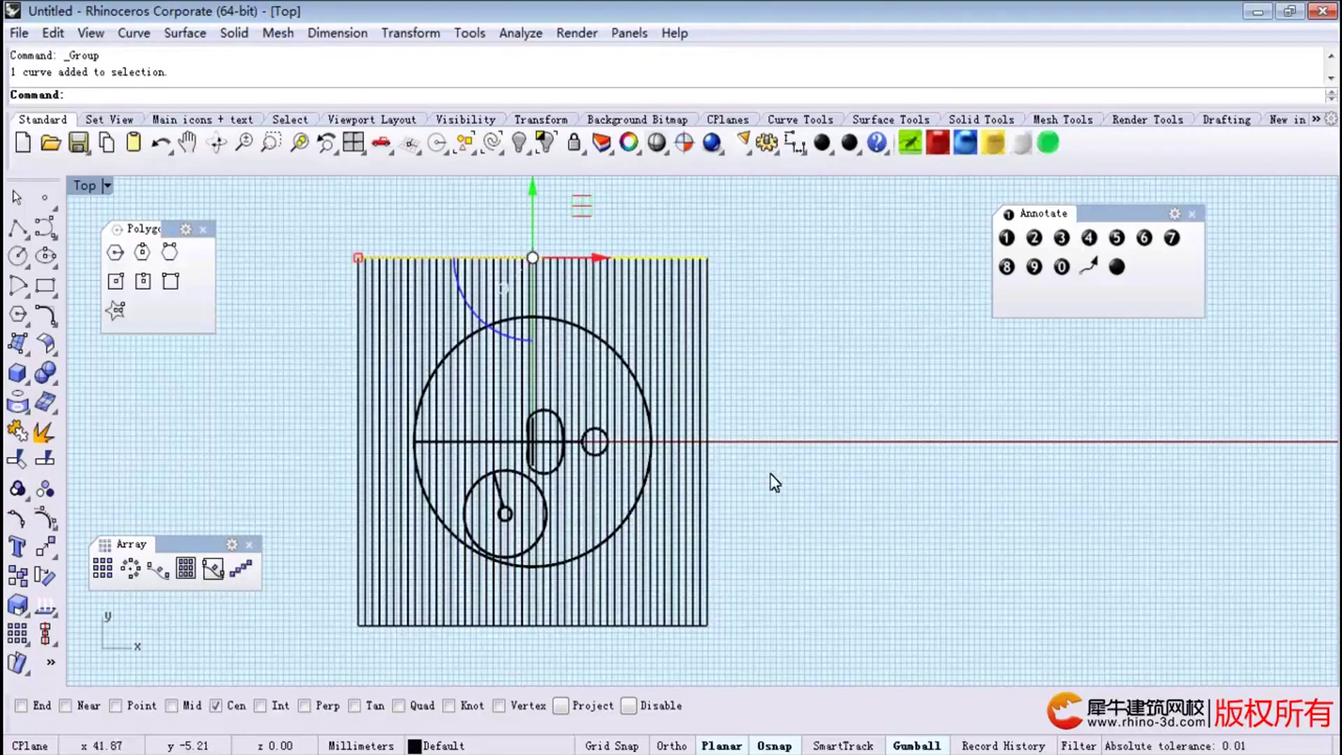
{"action": "key", "text": "Delete"}
{"action": "left_click_drag", "start_coordinate": [309, 600], "coordinate": [768, 676]}
{"action": "key", "text": "Delete"}
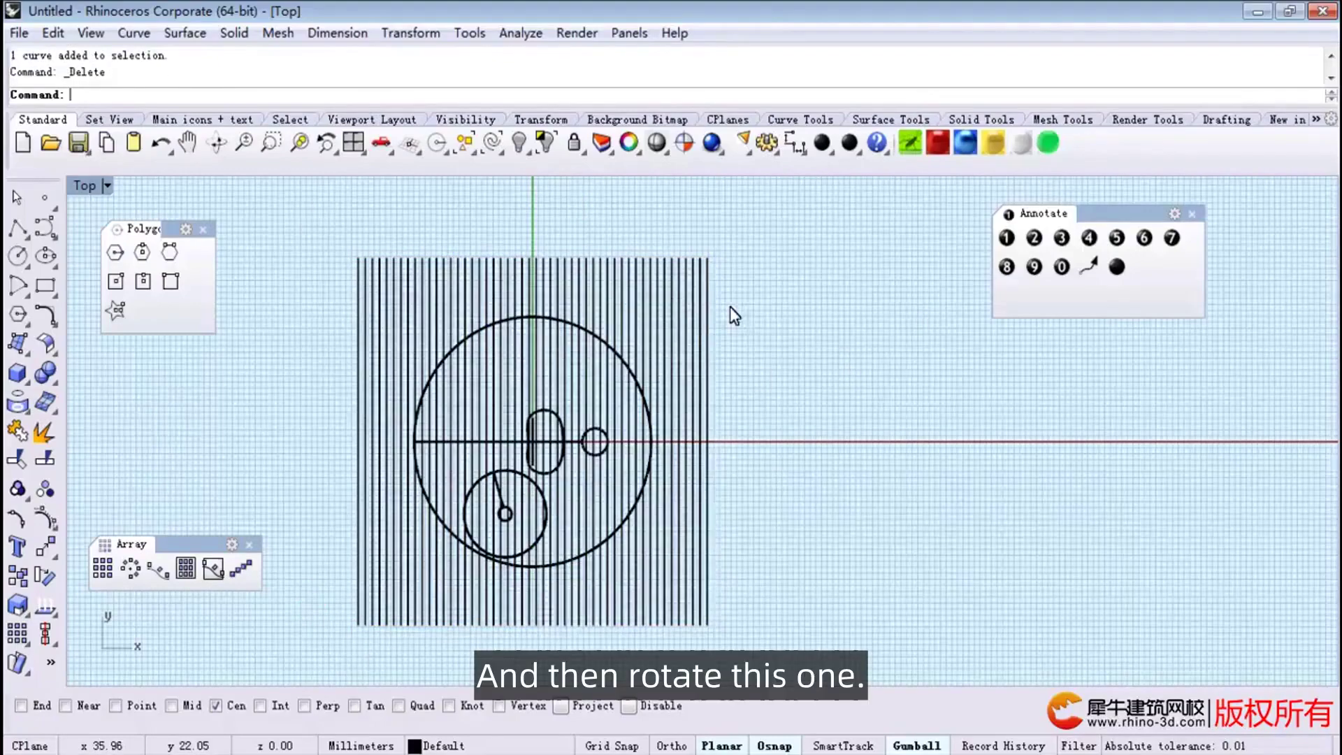
Rotate copies of the vertical line set by 60° and −60° about the origin.
{"action": "left_click", "coordinate": [667, 300]}
{"action": "left_click", "coordinate": [46, 576]}
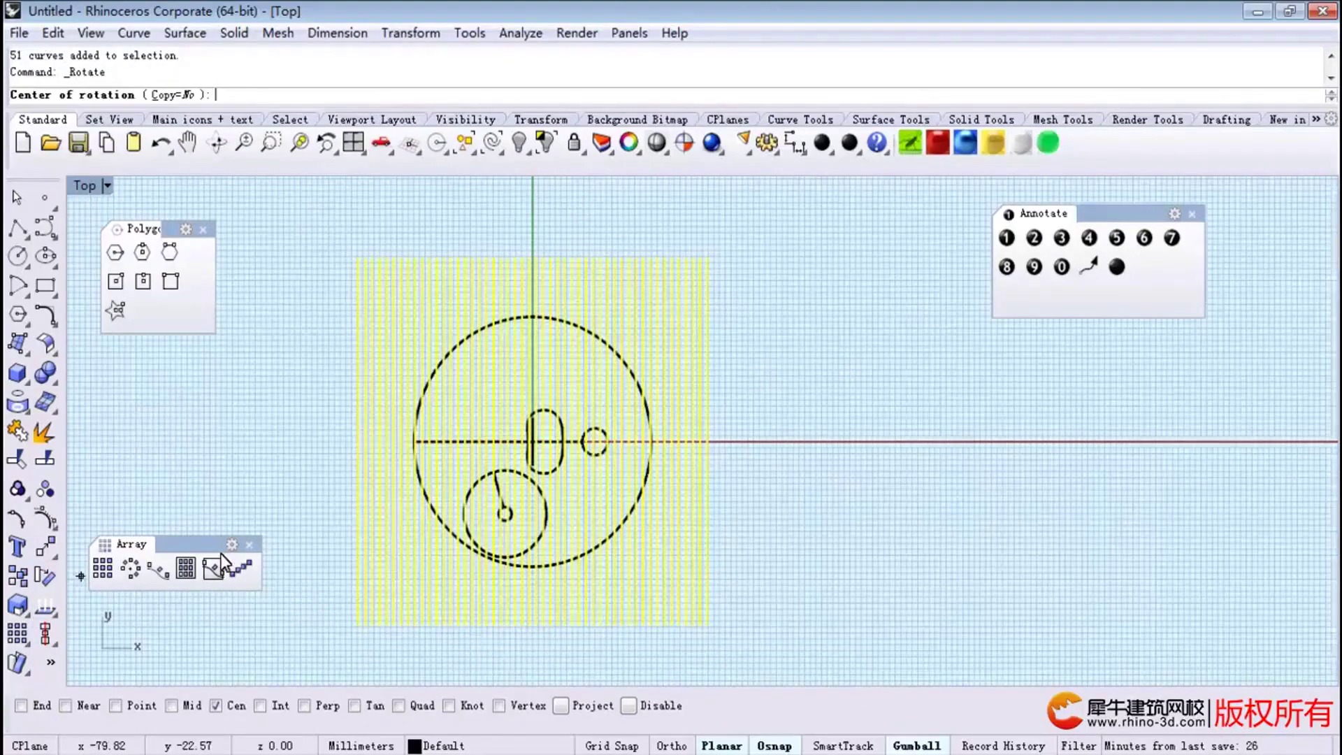
{"action": "scroll", "coordinate": [534, 459], "scroll_direction": "up", "scroll_amount": 3}
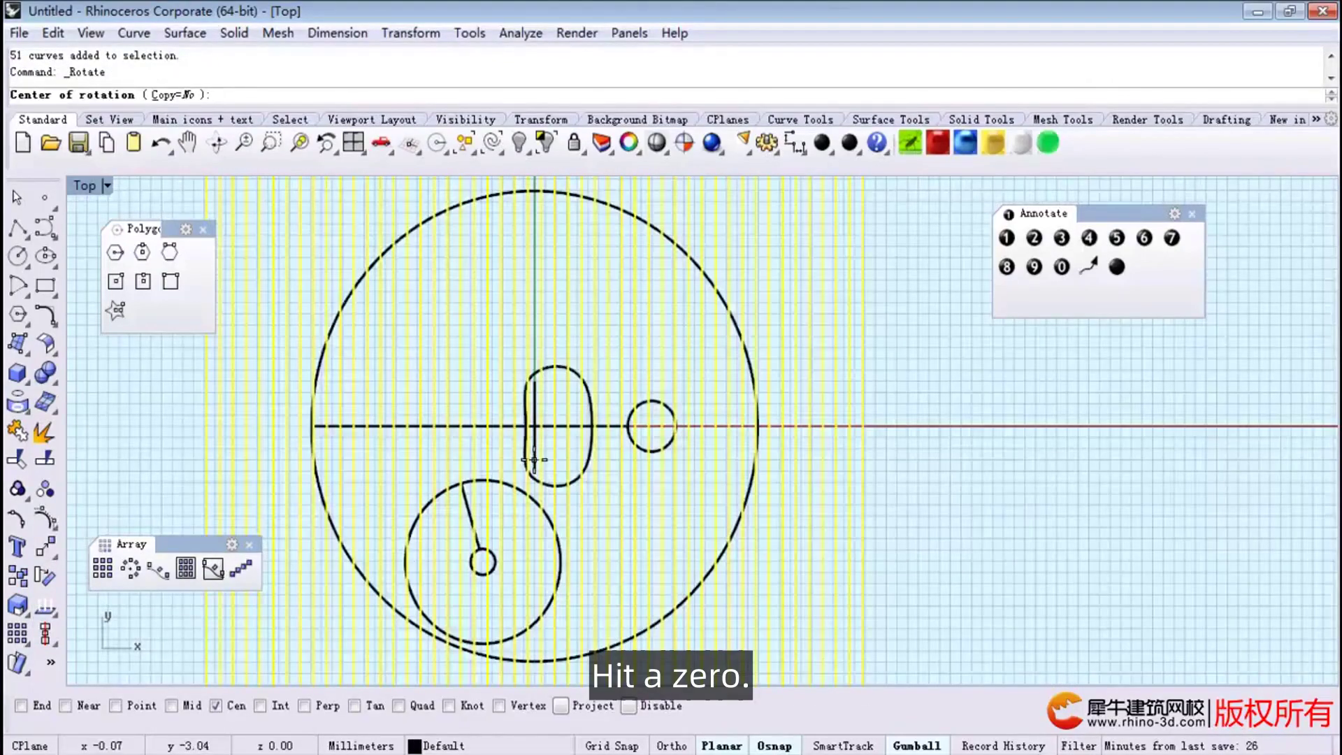
{"action": "type", "text": "0"}
{"action": "key", "text": "Return"}
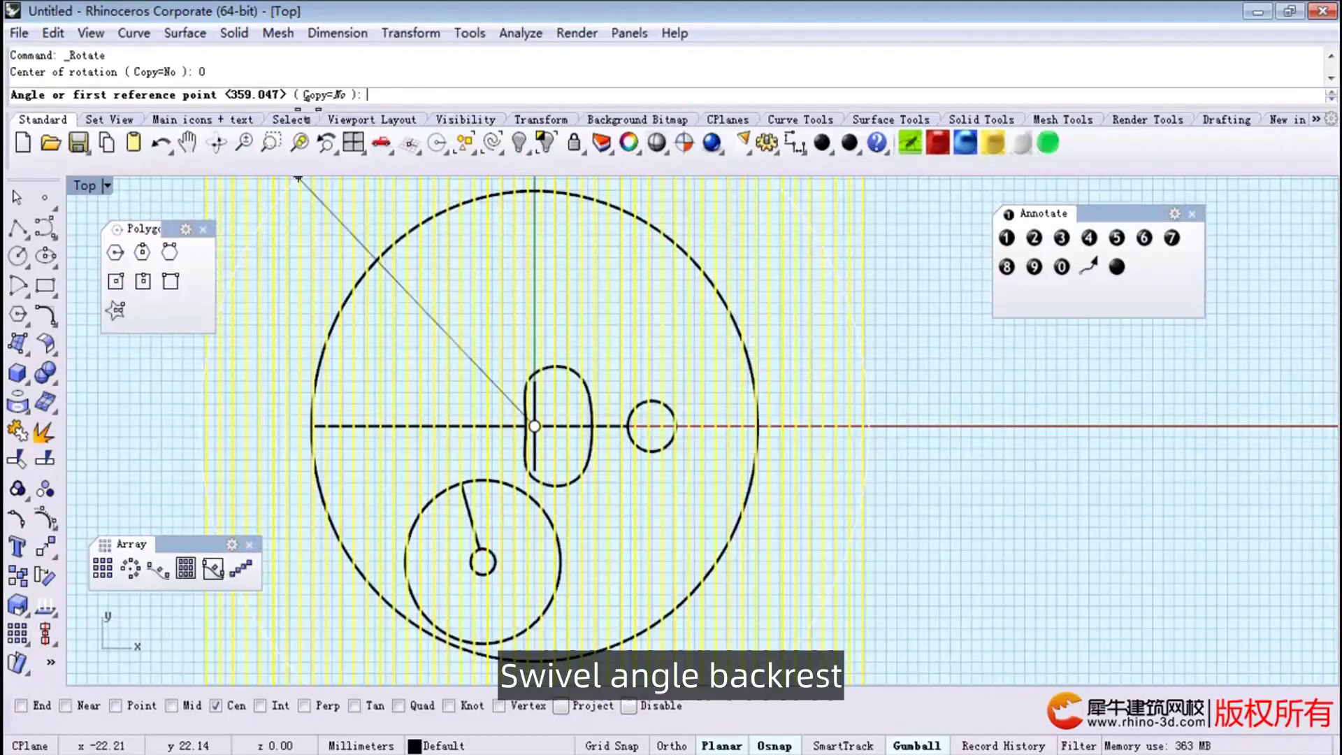
{"action": "left_click", "coordinate": [321, 96]}
{"action": "type", "text": "60"}
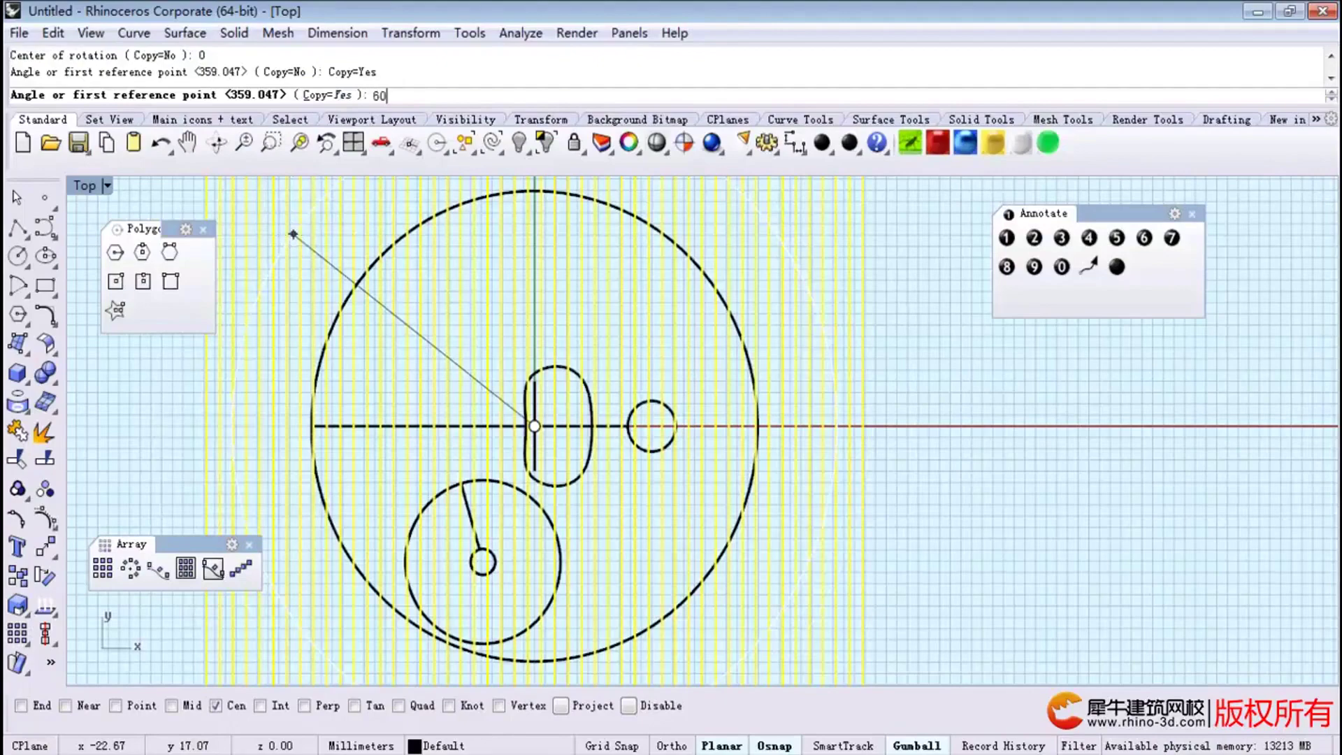
{"action": "type", "text": "-"}
{"action": "key", "text": "Return"}
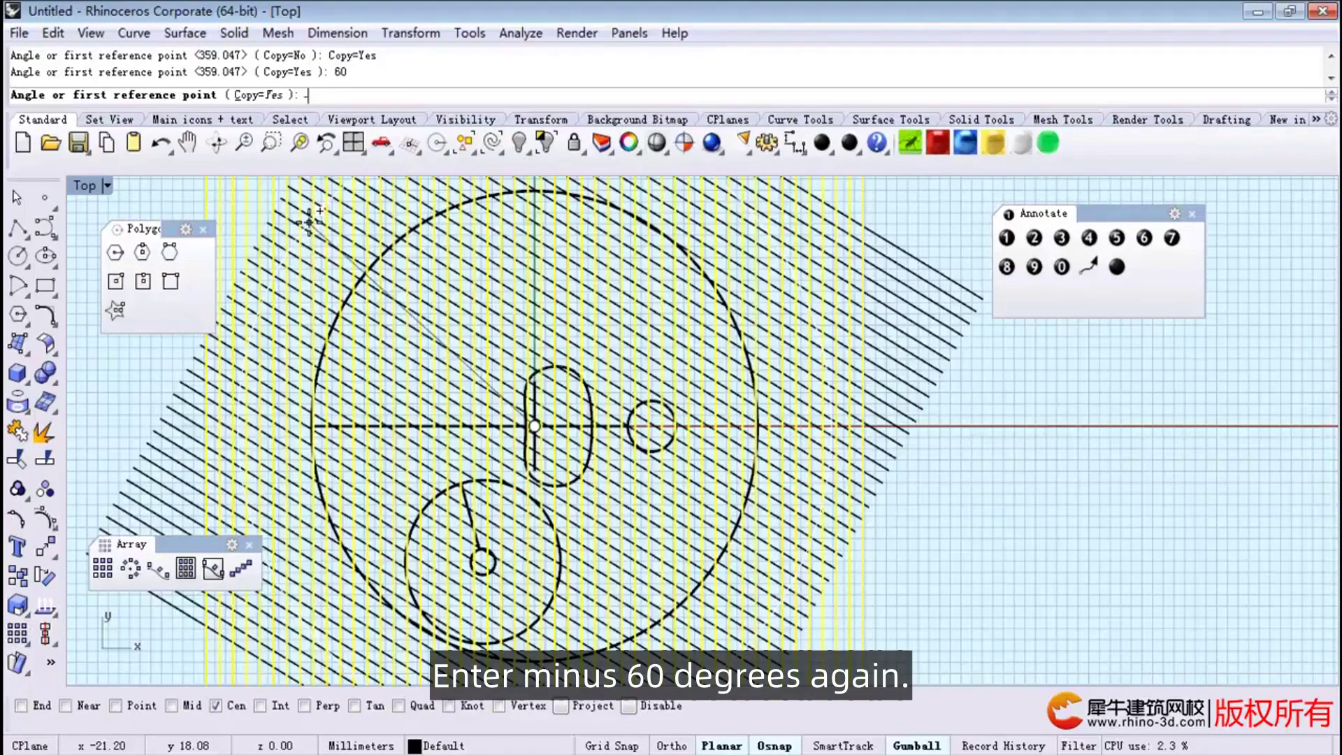
{"action": "type", "text": "60"}
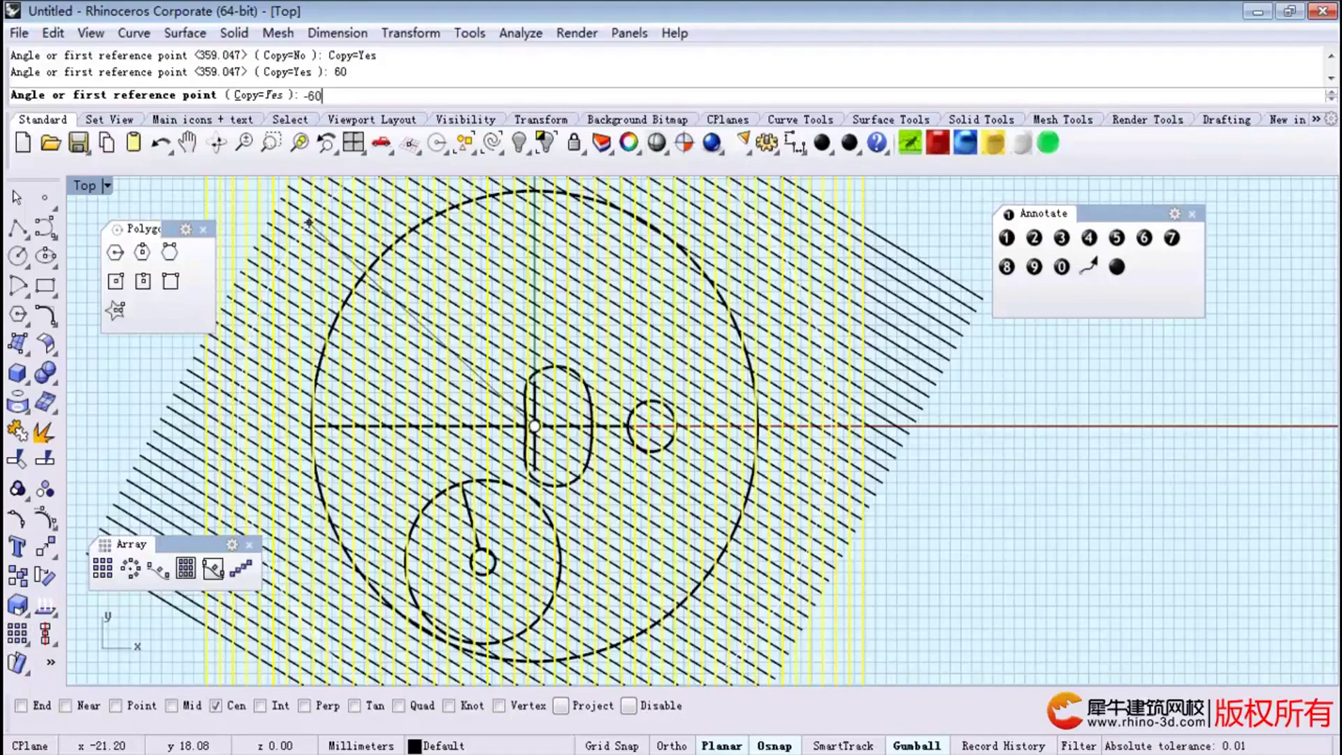
{"action": "key", "text": "Return"}
{"action": "key", "text": "Return"}
{"action": "scroll", "coordinate": [702, 419], "scroll_direction": "up", "scroll_amount": 3}
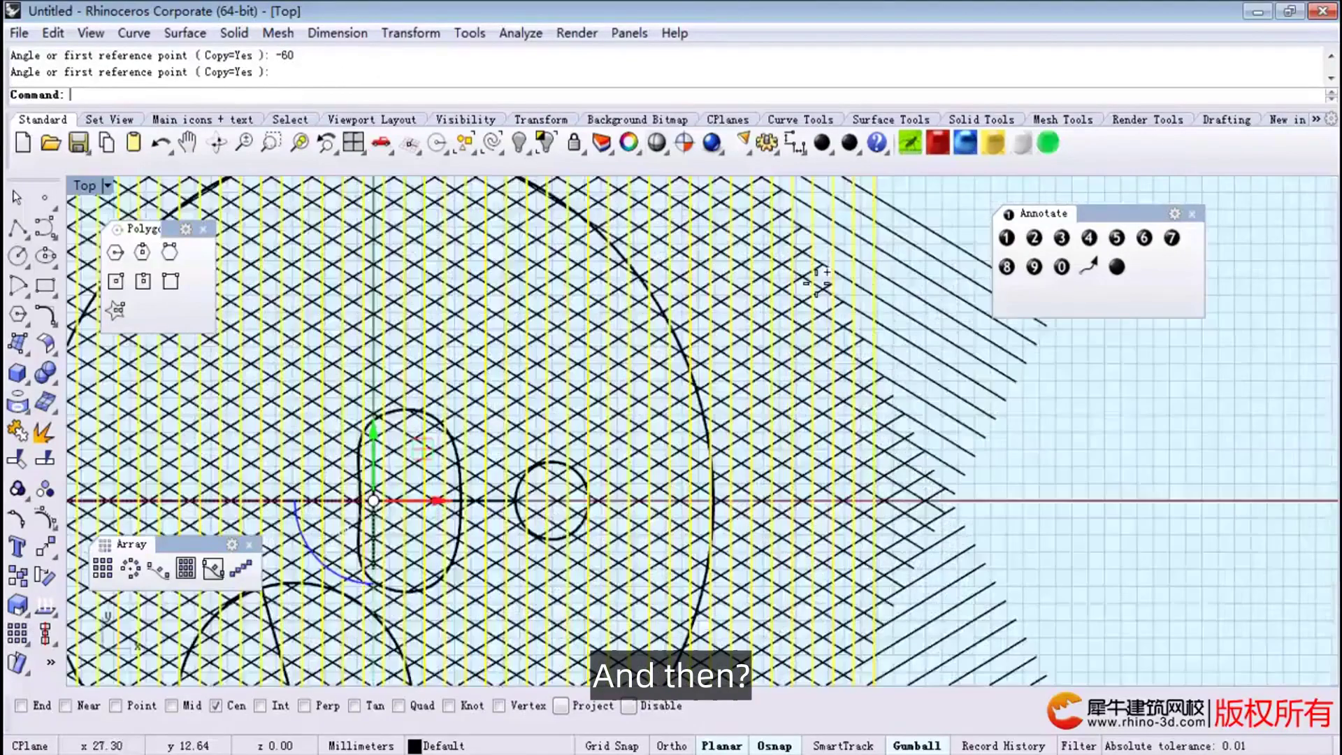
{"action": "scroll", "coordinate": [702, 419], "scroll_direction": "up", "scroll_amount": 3}
{"action": "scroll", "coordinate": [703, 420], "scroll_direction": "up", "scroll_amount": 3}
{"action": "left_click", "coordinate": [597, 343]}
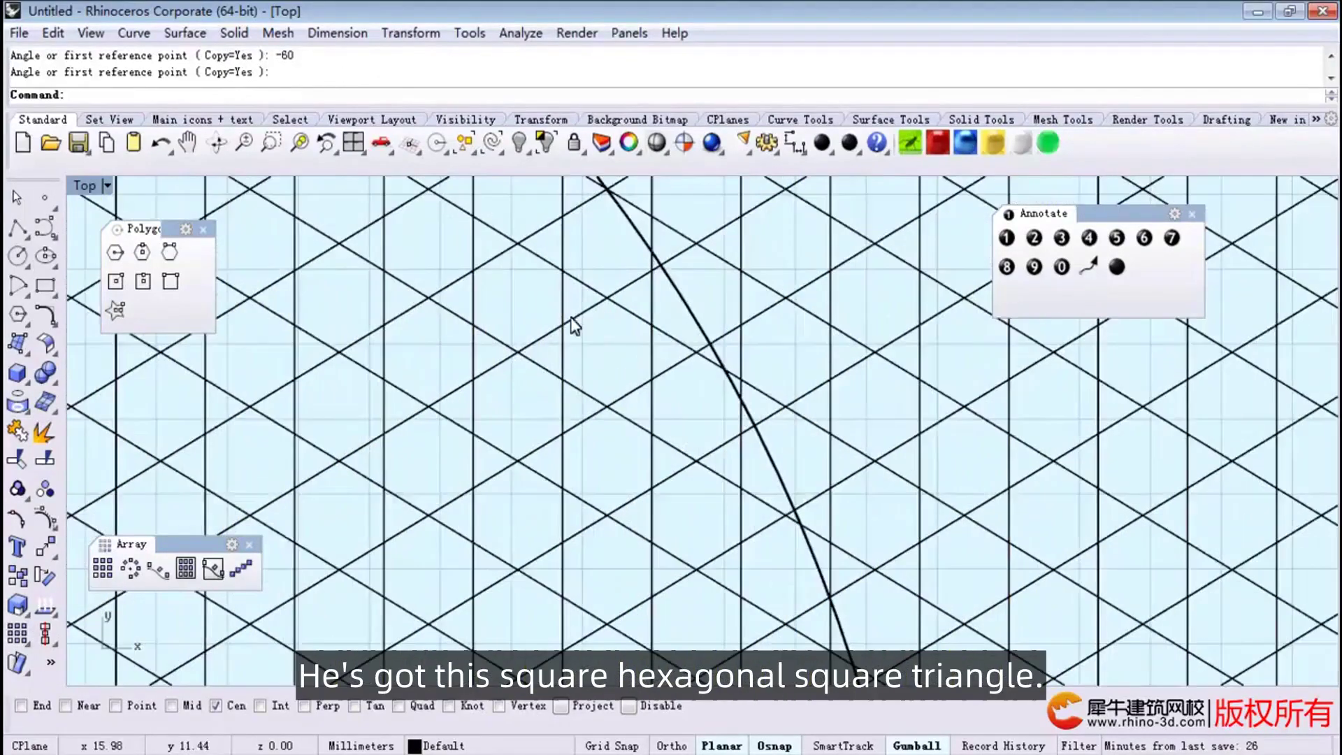
{"action": "scroll", "coordinate": [599, 318], "scroll_direction": "down", "scroll_amount": 1}
{"action": "scroll", "coordinate": [566, 378], "scroll_direction": "down", "scroll_amount": 2}
{"action": "scroll", "coordinate": [535, 441], "scroll_direction": "down", "scroll_amount": 2}
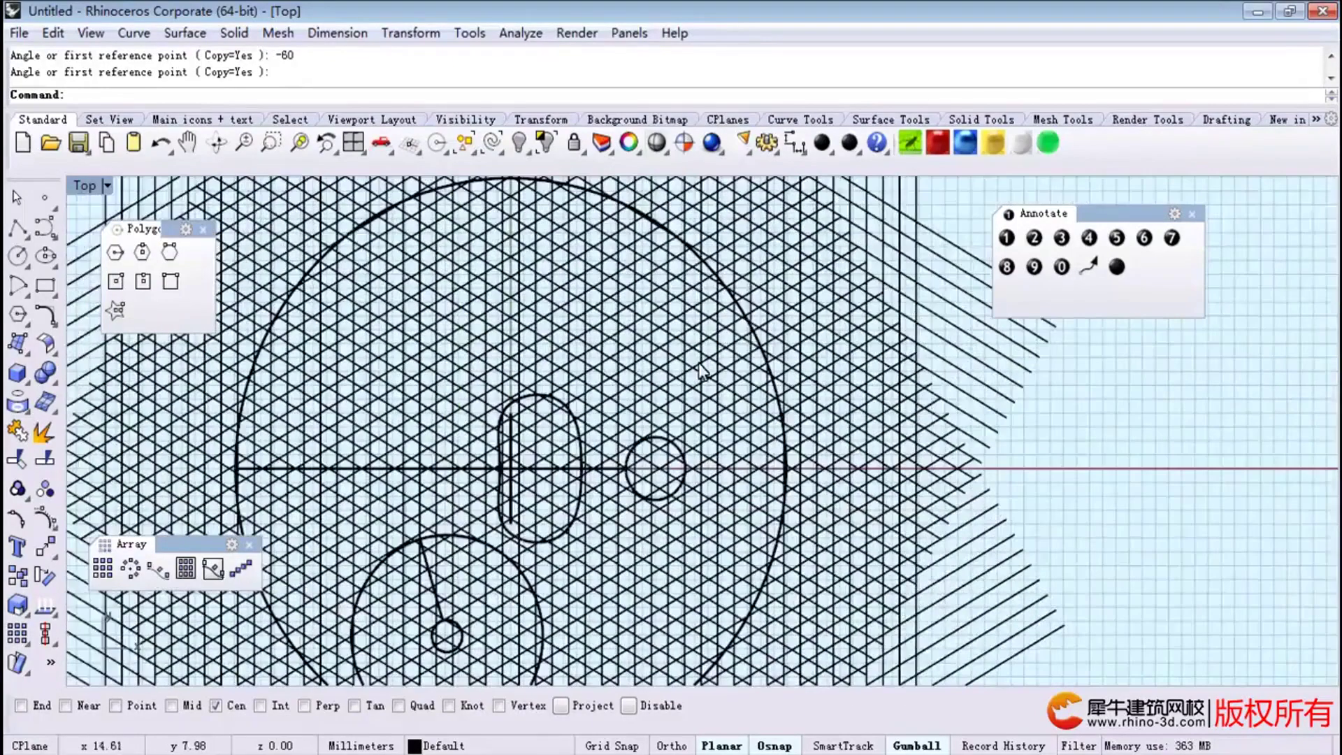
{"action": "scroll", "coordinate": [514, 472], "scroll_direction": "down", "scroll_amount": 2}
{"action": "scroll", "coordinate": [514, 419], "scroll_direction": "up", "scroll_amount": 3}
{"action": "scroll", "coordinate": [530, 346], "scroll_direction": "up", "scroll_amount": 1}
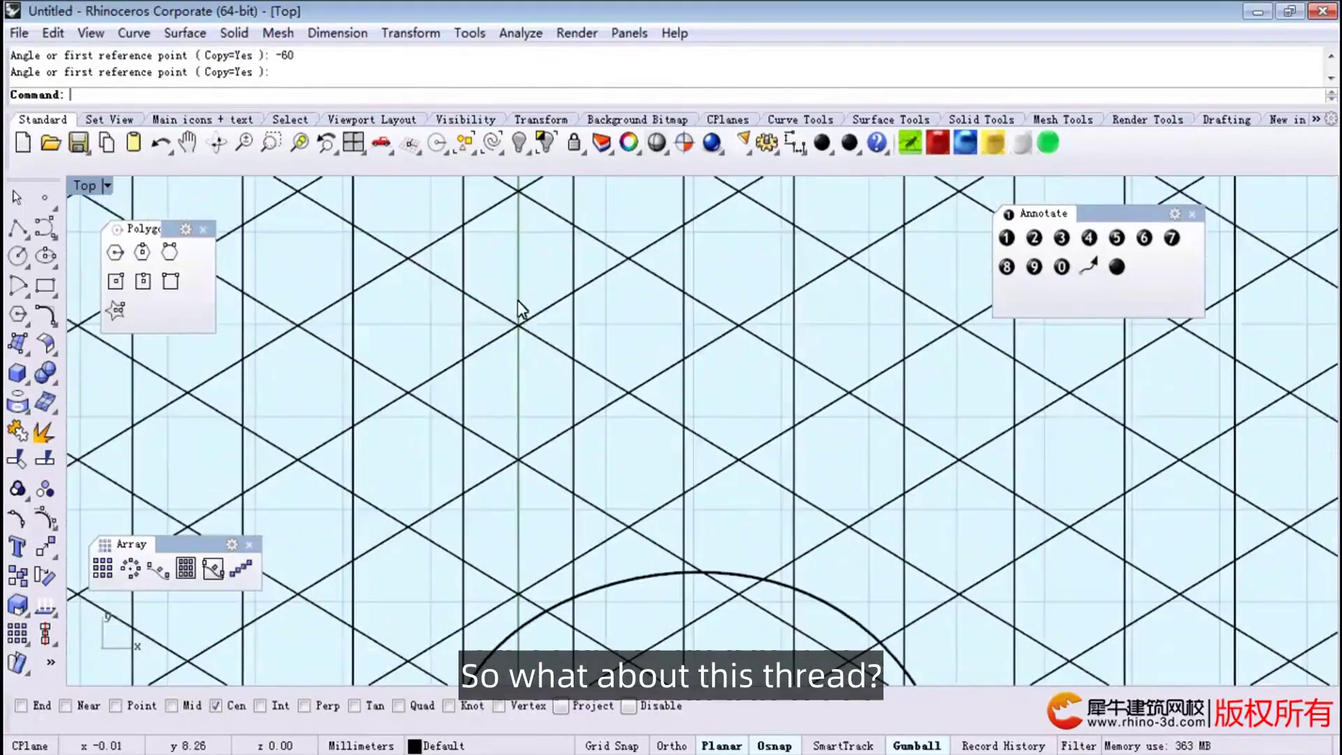
{"action": "scroll", "coordinate": [513, 291], "scroll_direction": "down", "scroll_amount": 2}
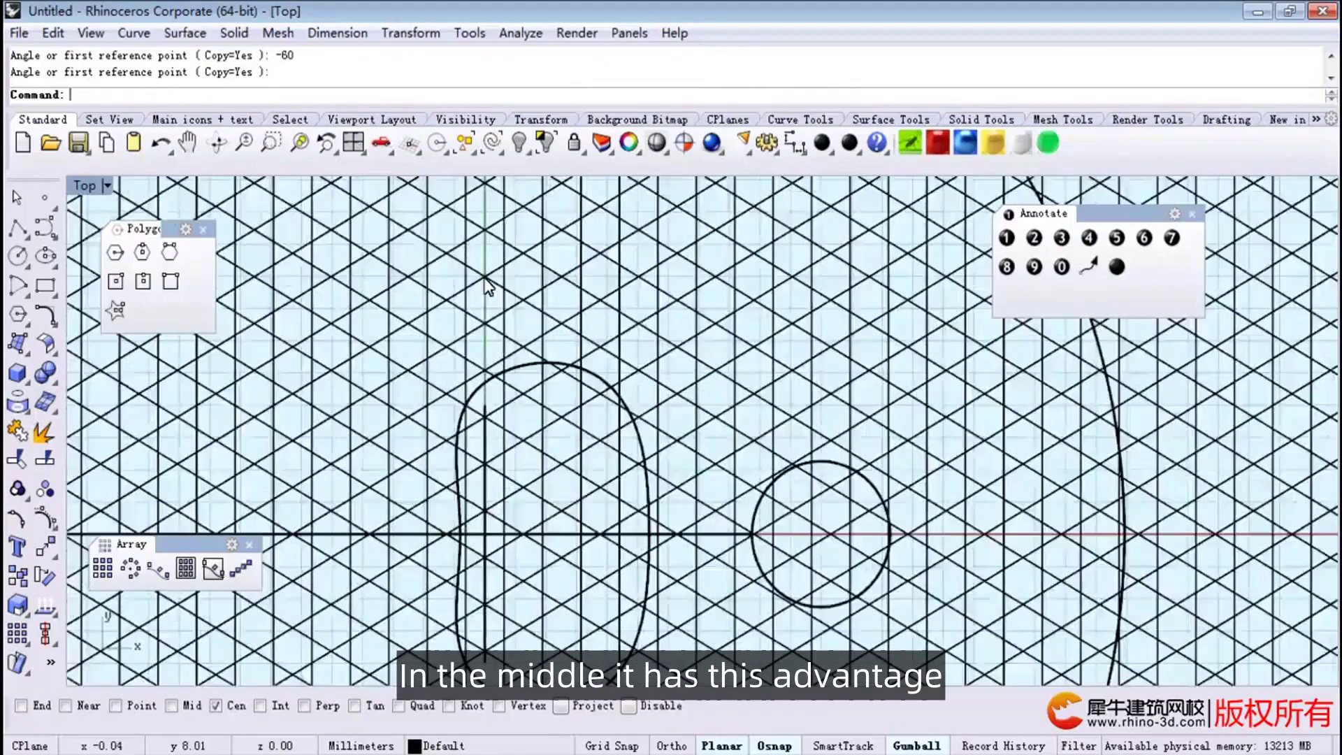
{"action": "scroll", "coordinate": [491, 315], "scroll_direction": "down", "scroll_amount": 3}
{"action": "scroll", "coordinate": [495, 431], "scroll_direction": "down", "scroll_amount": 2}
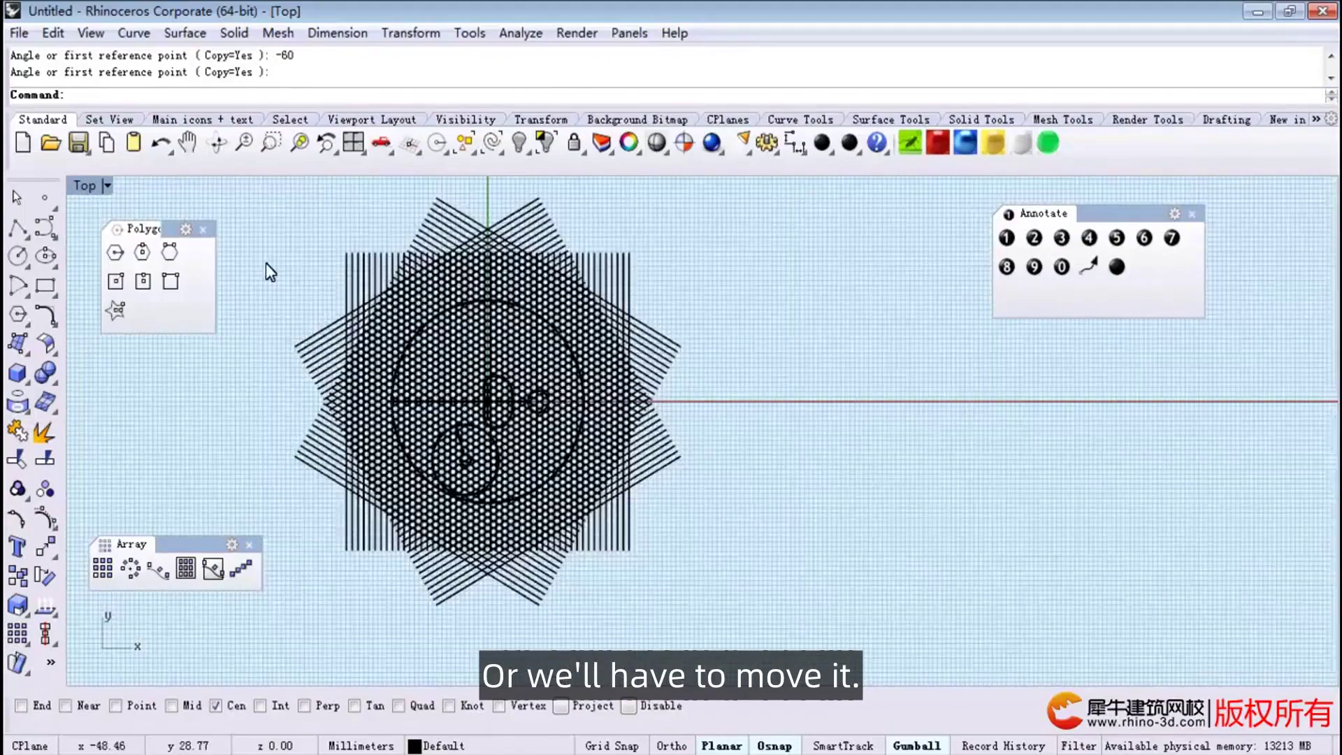
{"action": "left_click_drag", "start_coordinate": [255, 261], "coordinate": [782, 557]}
{"action": "scroll", "coordinate": [781, 556], "scroll_direction": "up", "scroll_amount": 1}
{"action": "scroll", "coordinate": [584, 410], "scroll_direction": "up", "scroll_amount": 2}
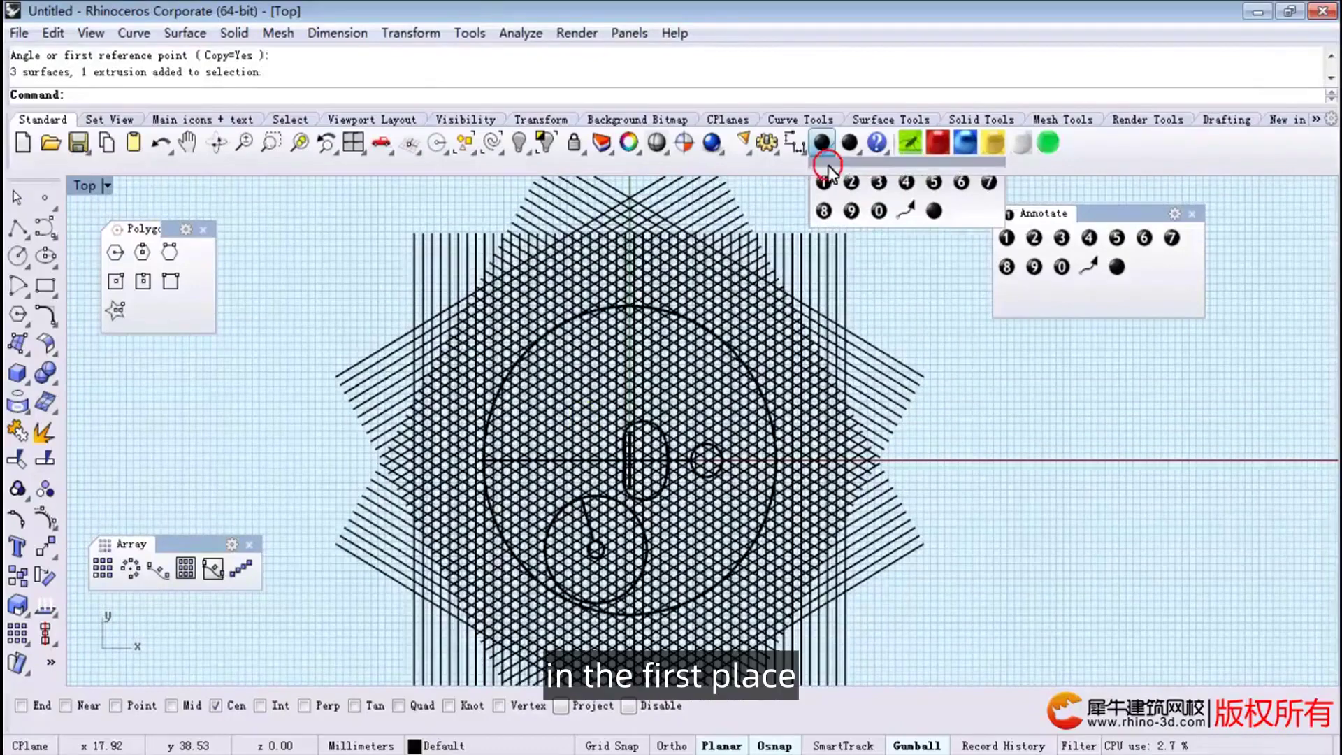
{"action": "left_click_drag", "start_coordinate": [1006, 240], "coordinate": [876, 239]}
Place annotation dots 1 and 2 along the left side of the Top view.
{"action": "left_click", "coordinate": [874, 238]}
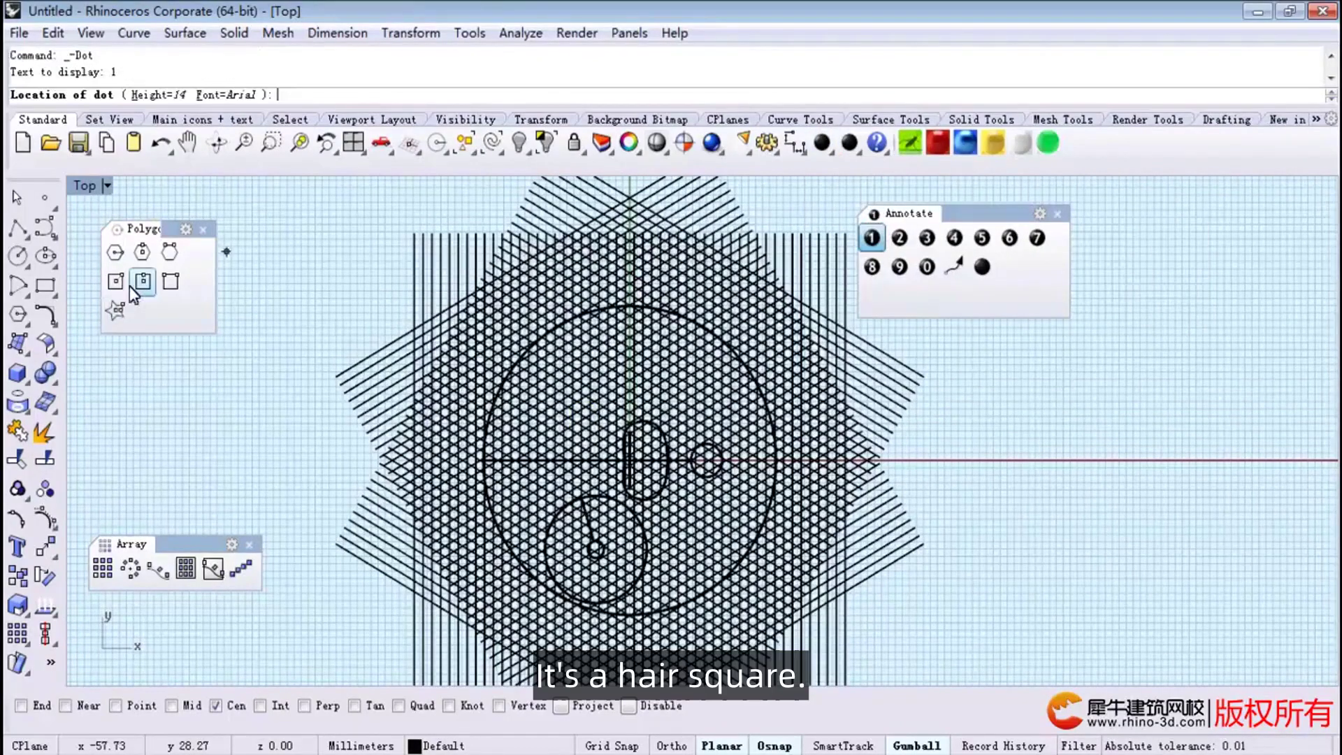
{"action": "left_click", "coordinate": [145, 346]}
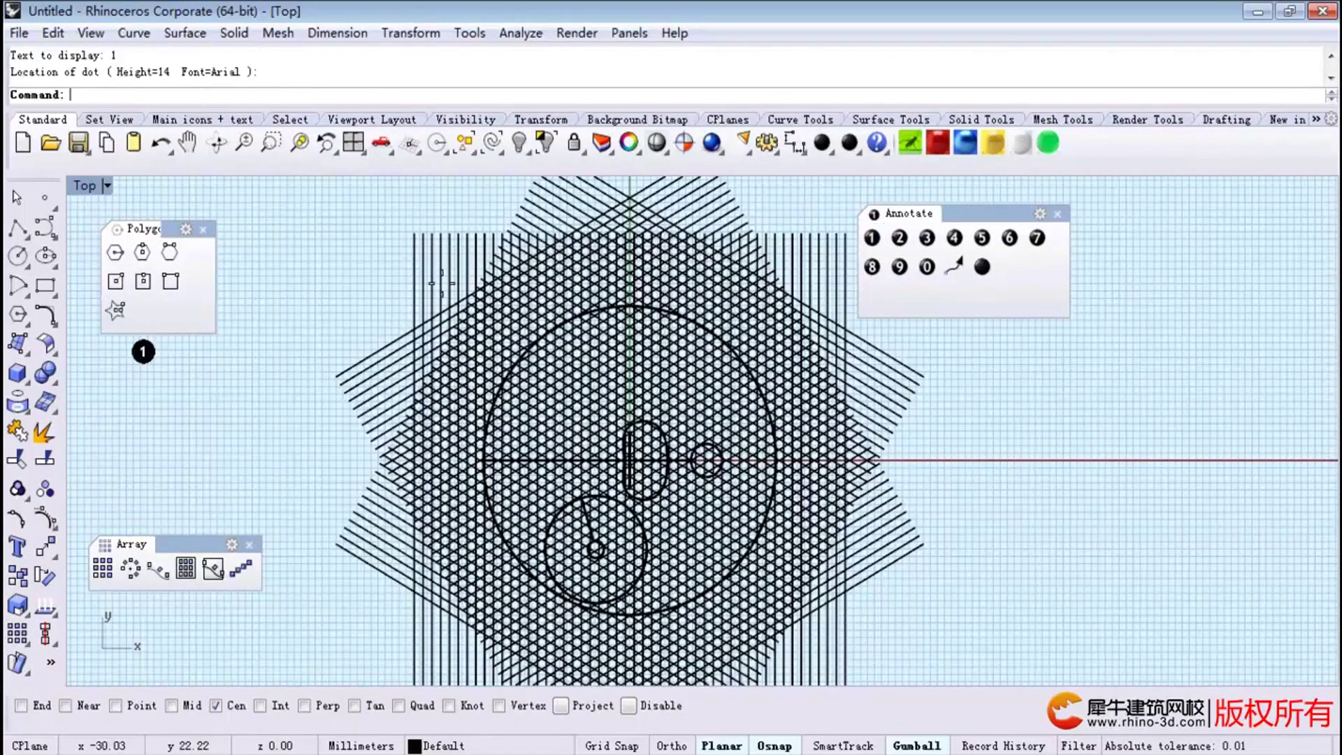
{"action": "left_click", "coordinate": [817, 152]}
{"action": "left_click", "coordinate": [850, 175]}
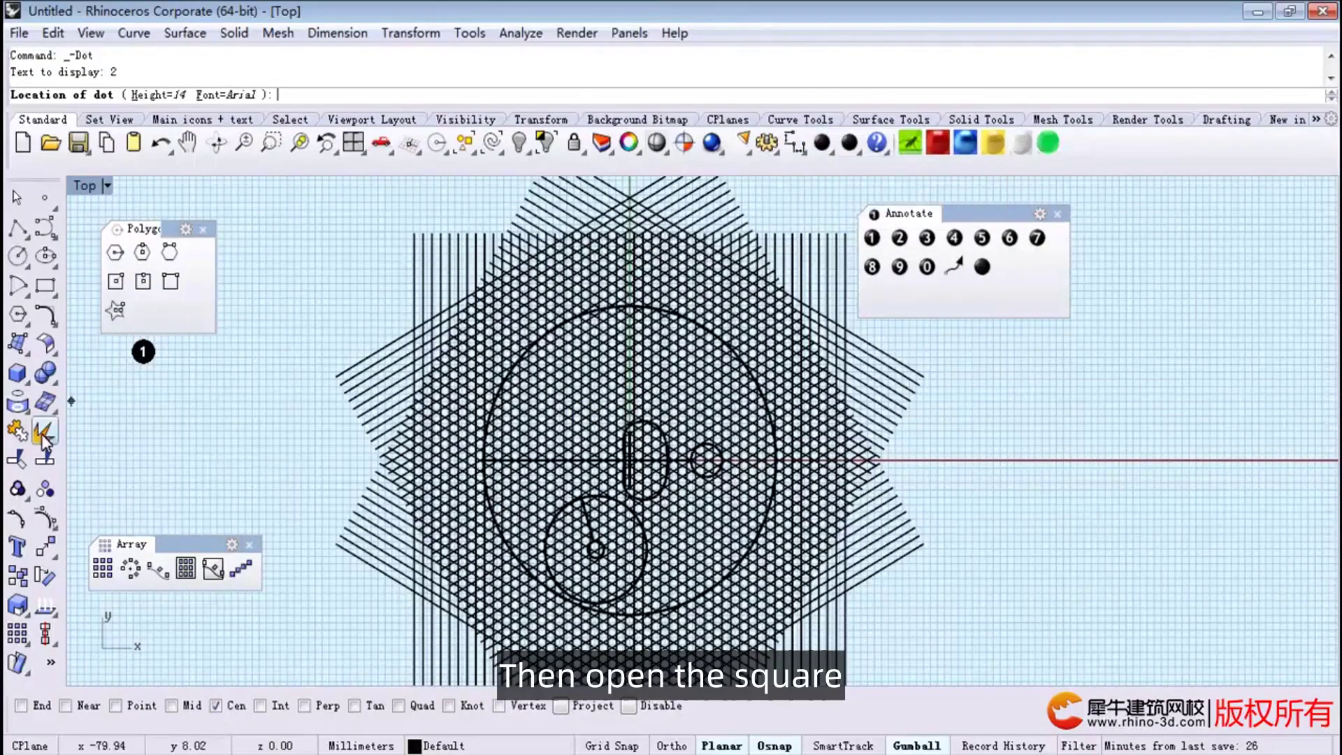
{"action": "left_click", "coordinate": [83, 434]}
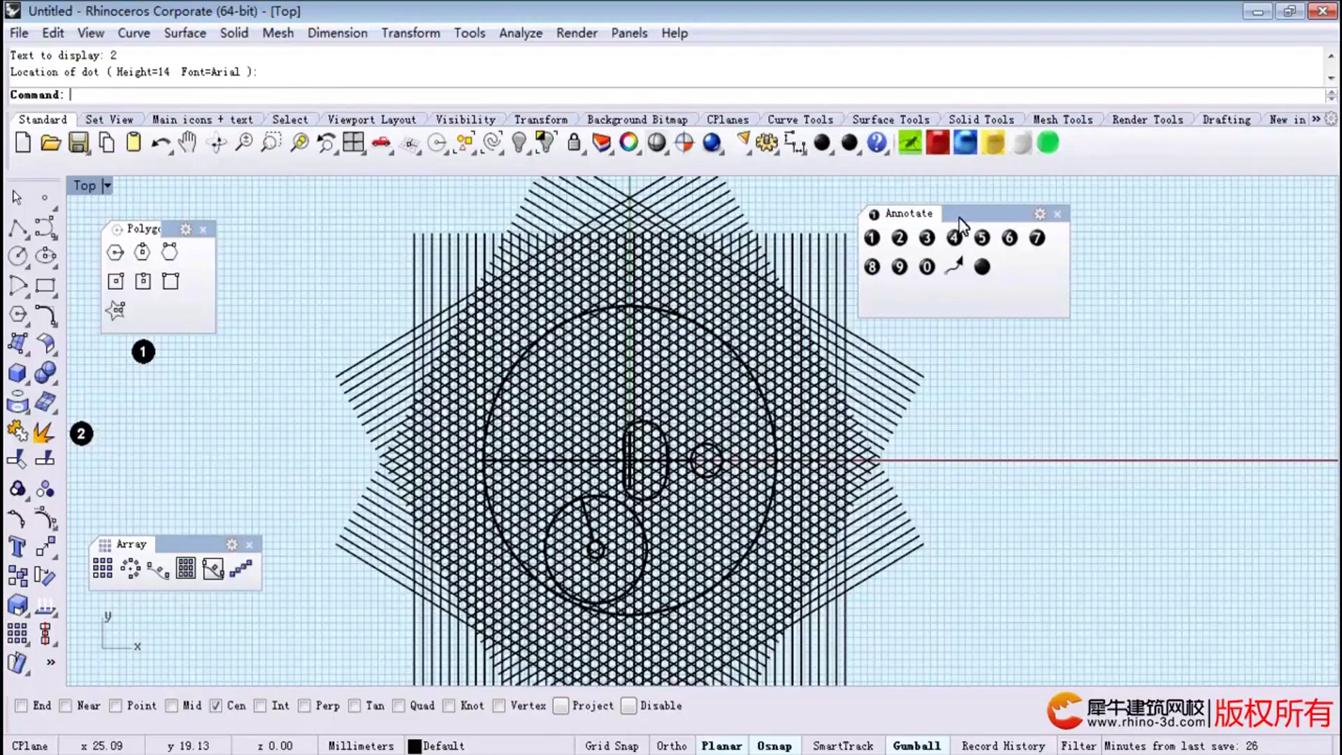
Place annotation dots 3, 4 and 5 further down the left side.
{"action": "left_click", "coordinate": [926, 239]}
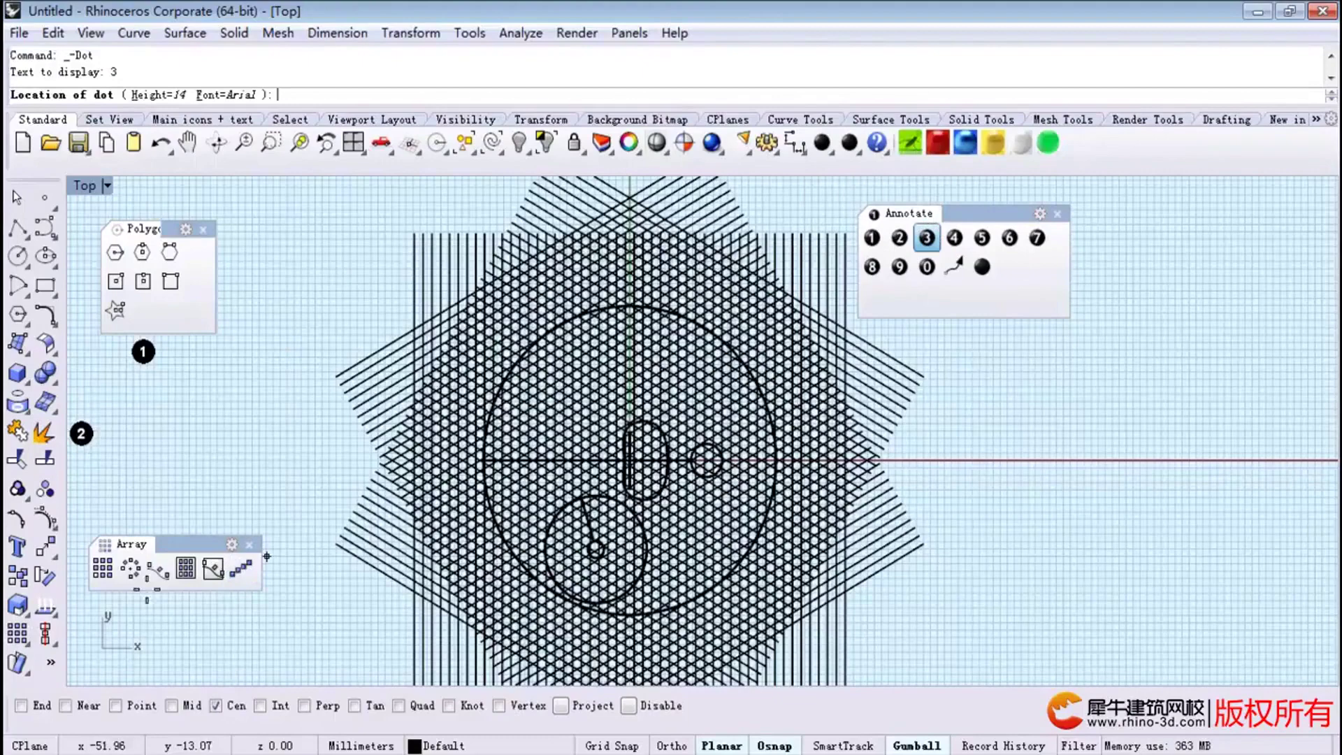
{"action": "left_click", "coordinate": [157, 606]}
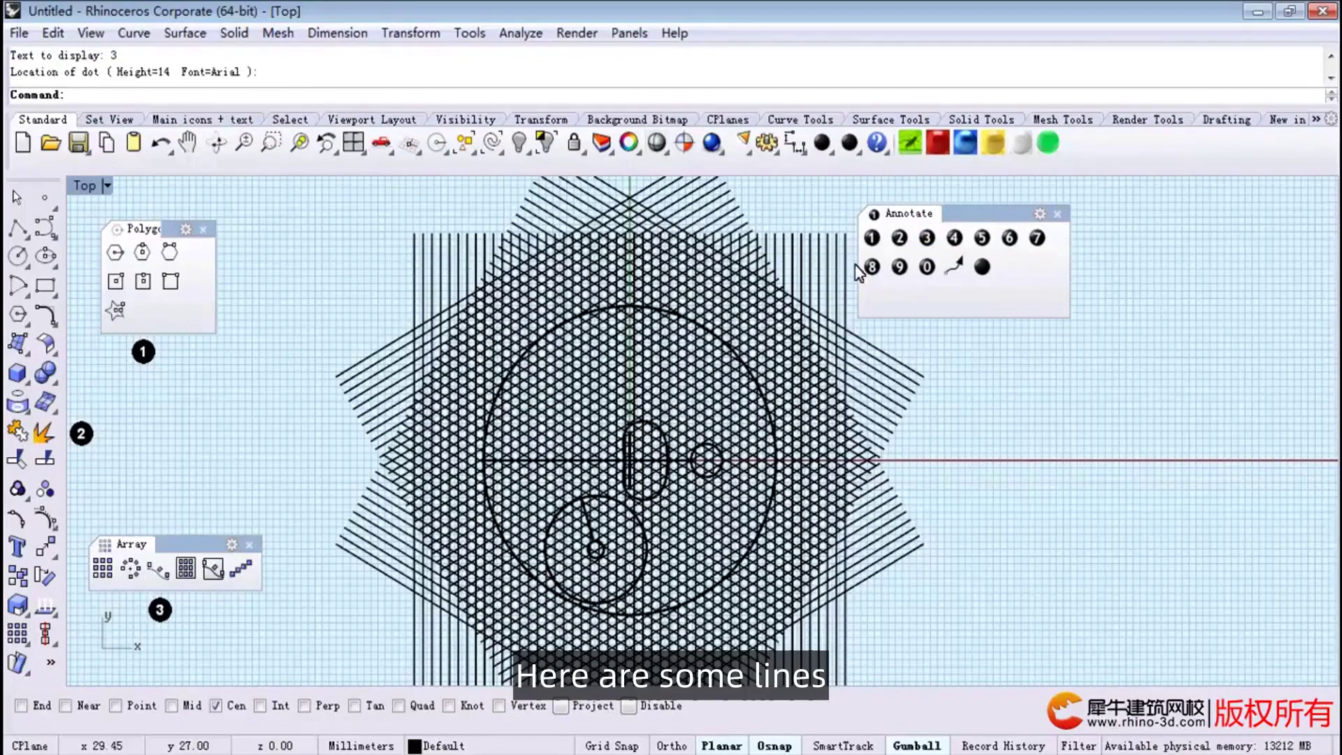
{"action": "left_click", "coordinate": [954, 238]}
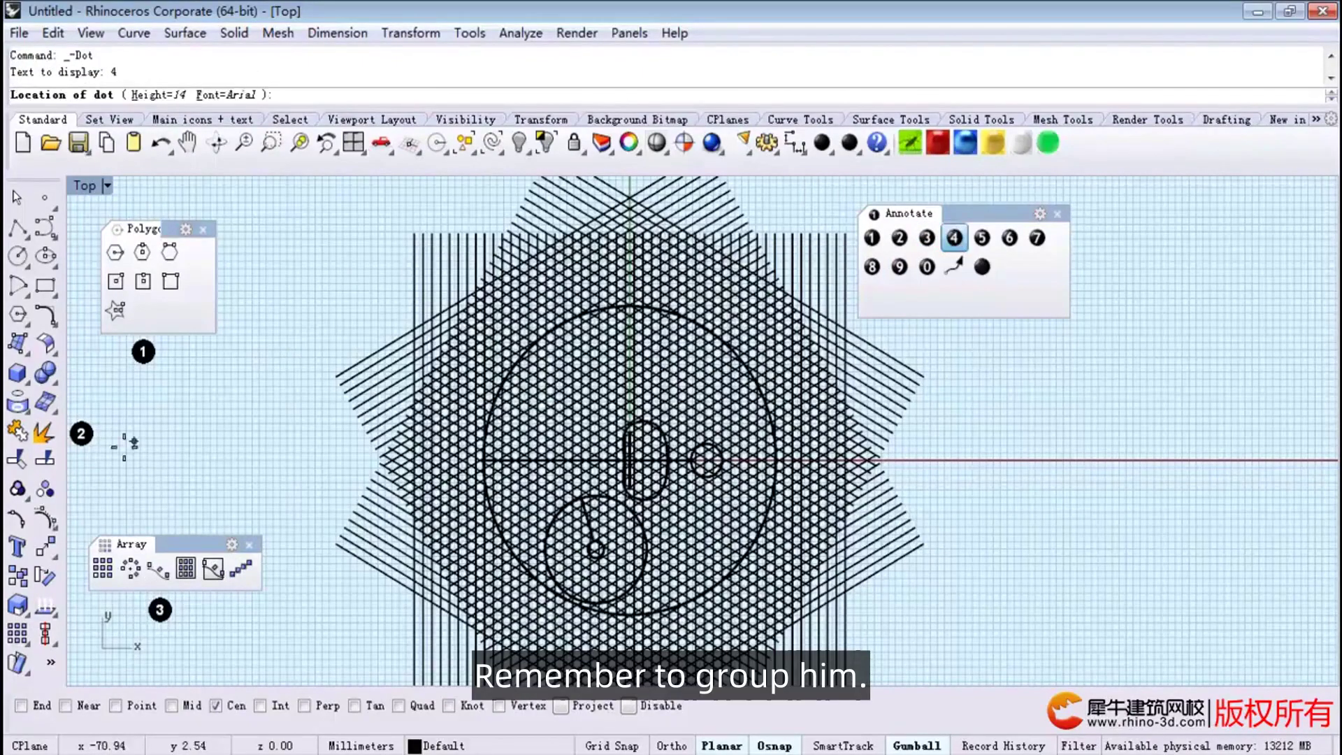
{"action": "left_click", "coordinate": [79, 486]}
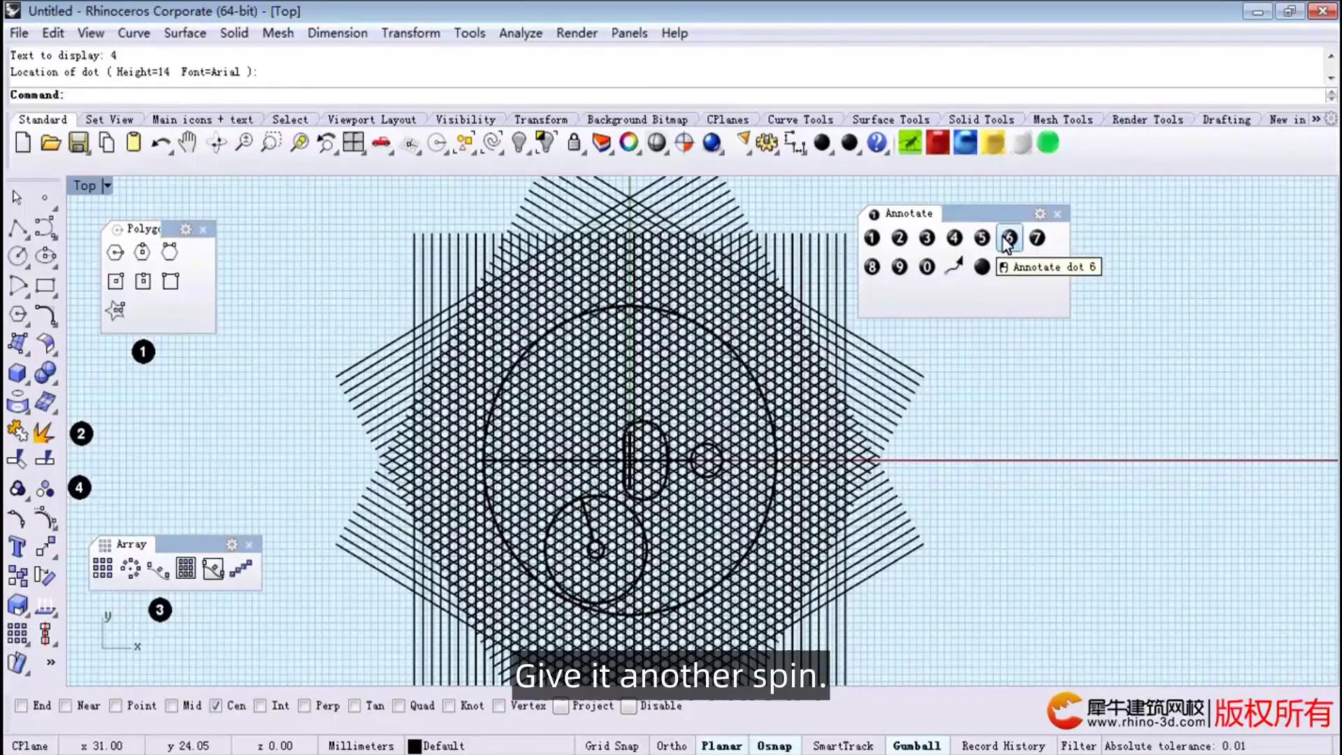
{"action": "left_click", "coordinate": [981, 238]}
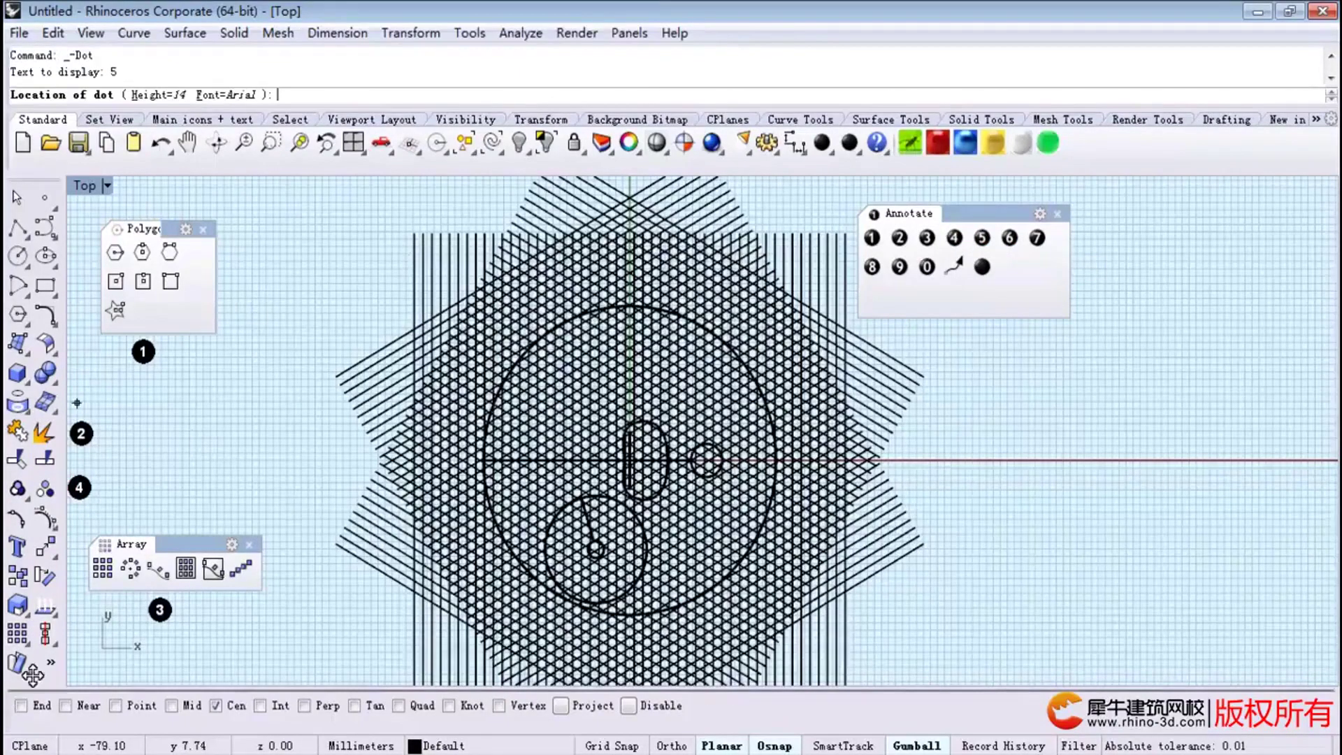
{"action": "left_click", "coordinate": [78, 578]}
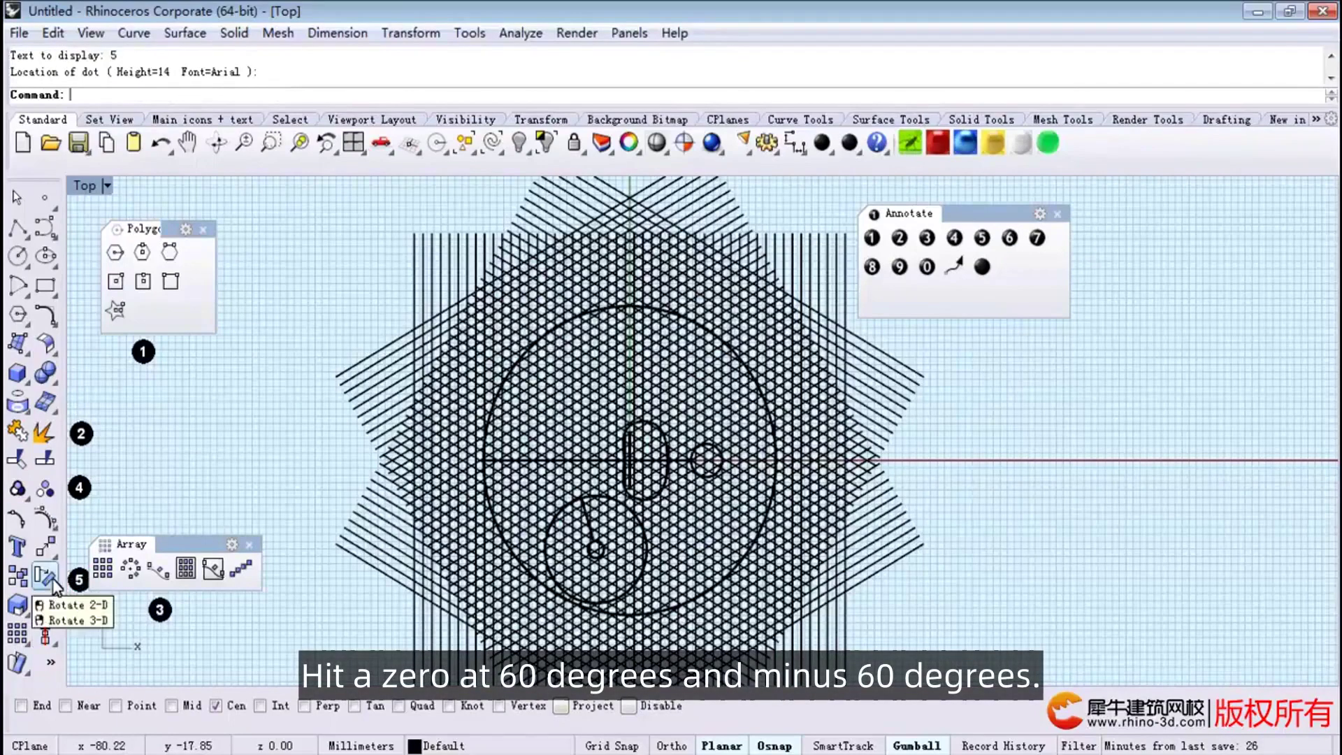
{"action": "left_click", "coordinate": [866, 356]}
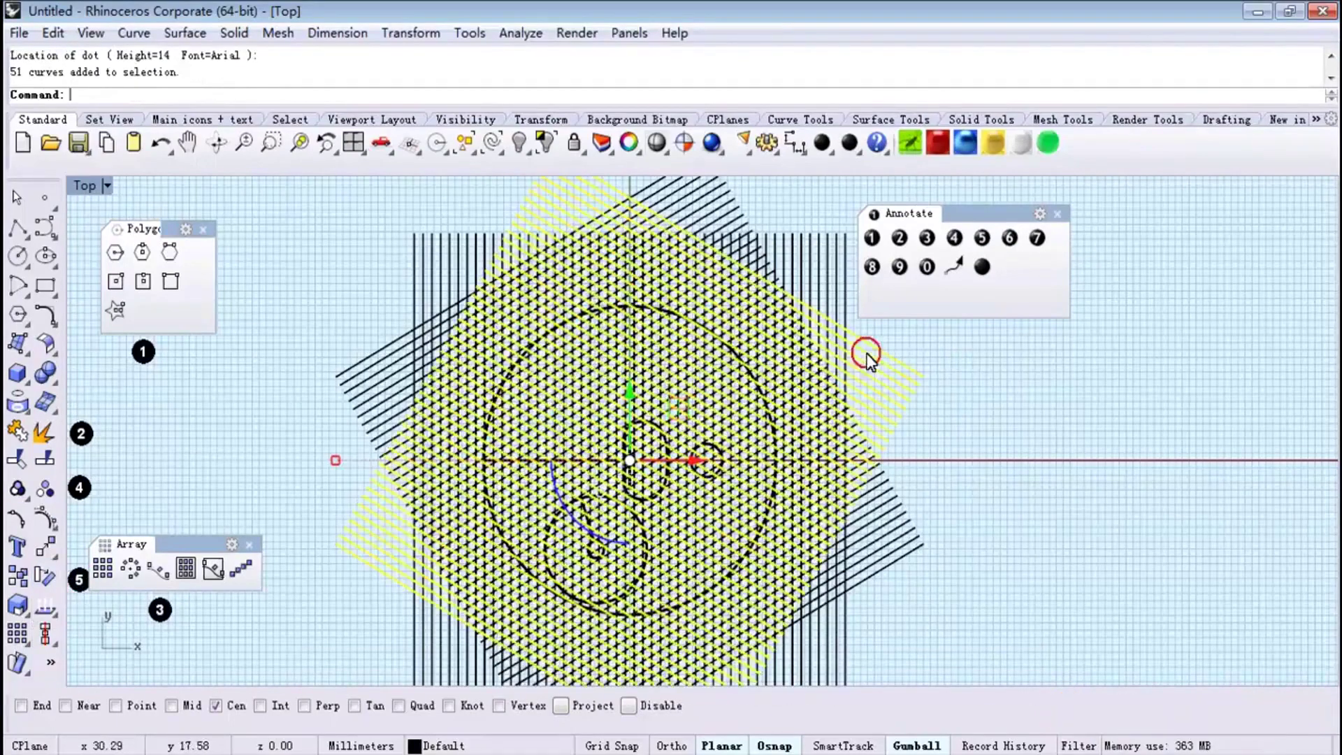
{"action": "left_click", "coordinate": [824, 283]}
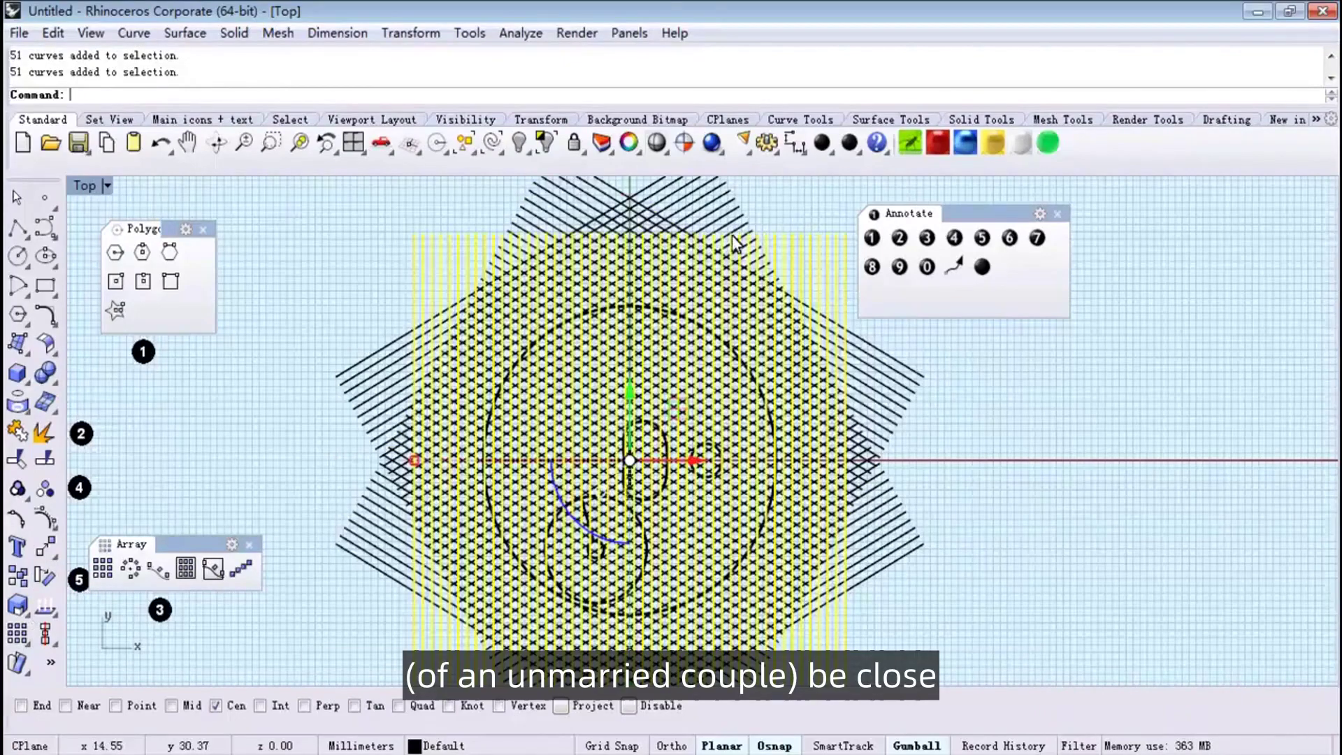
{"action": "left_click", "coordinate": [724, 216]}
{"action": "key", "text": "Escape"}
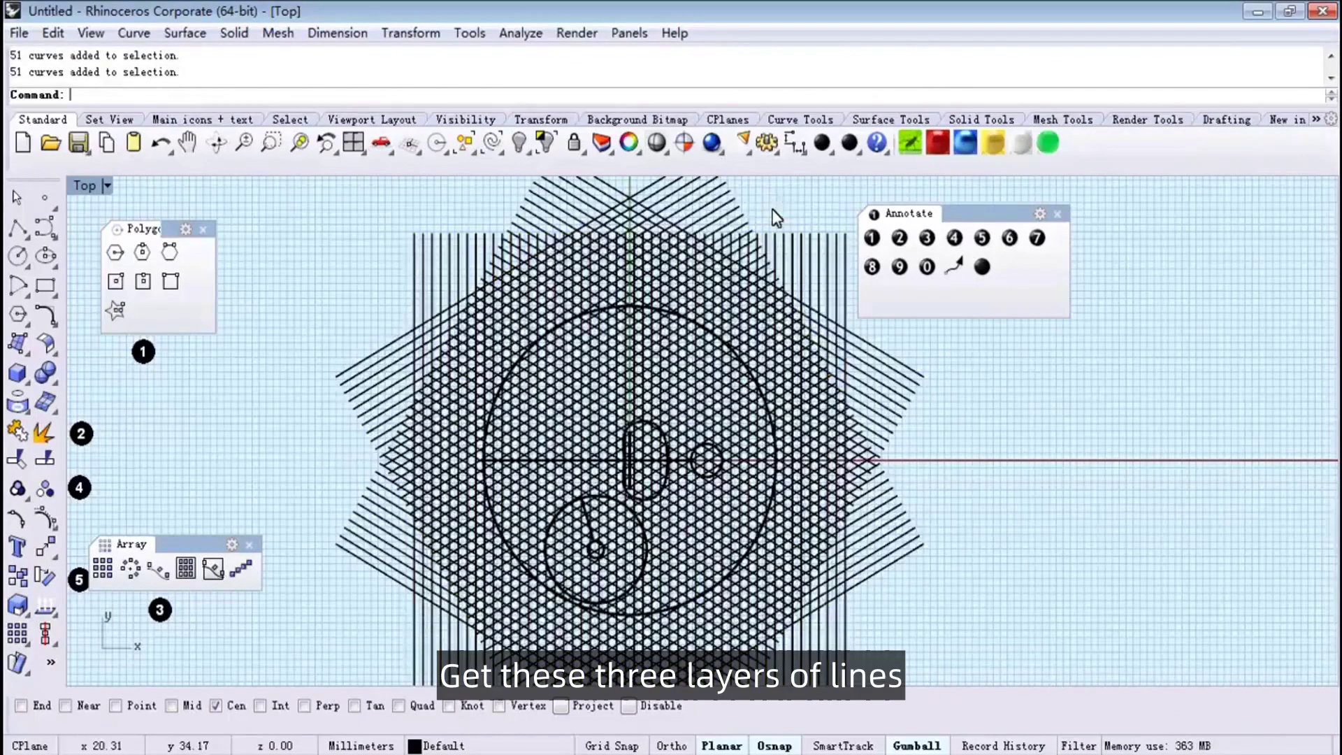